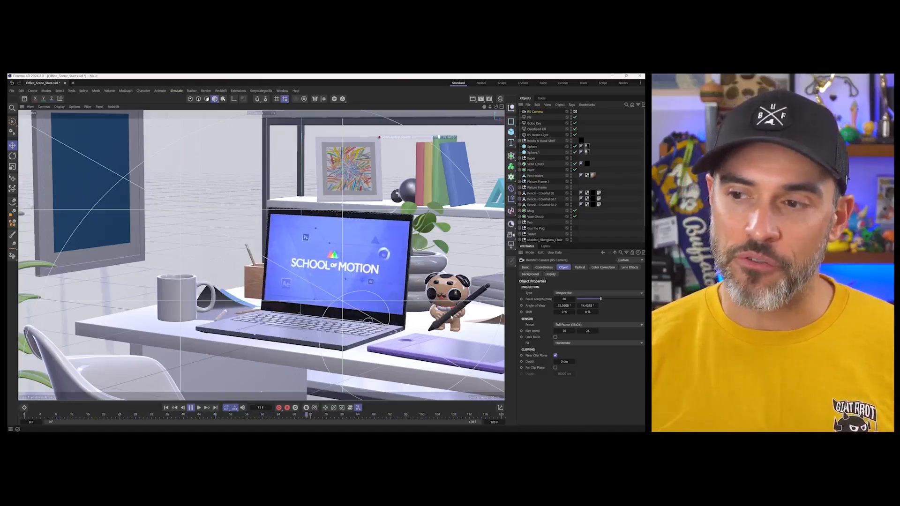
- Stop the playback and review the render settings for saving and output, including the frame rate
key(F8)
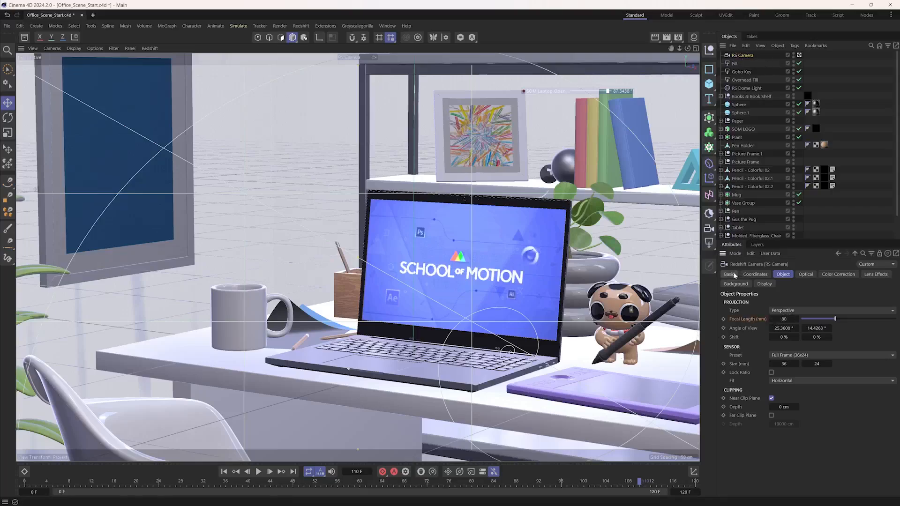
click(678, 37)
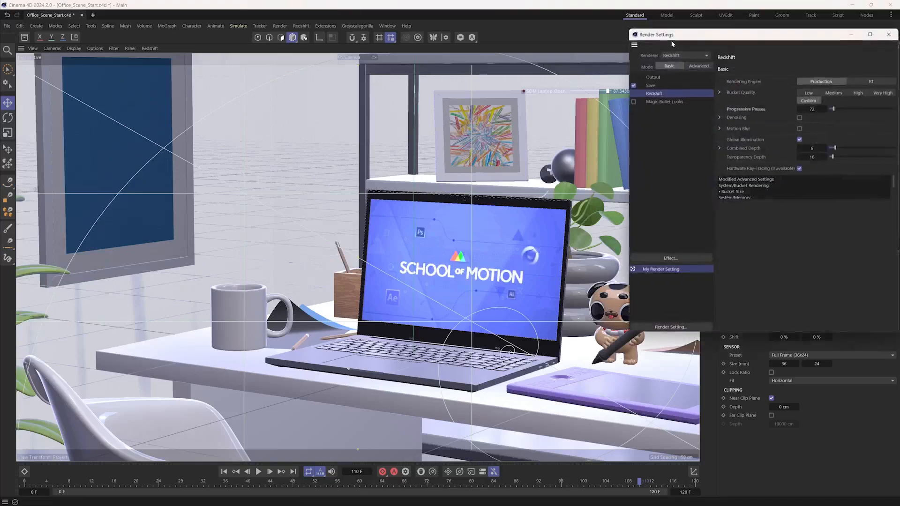
click(651, 85)
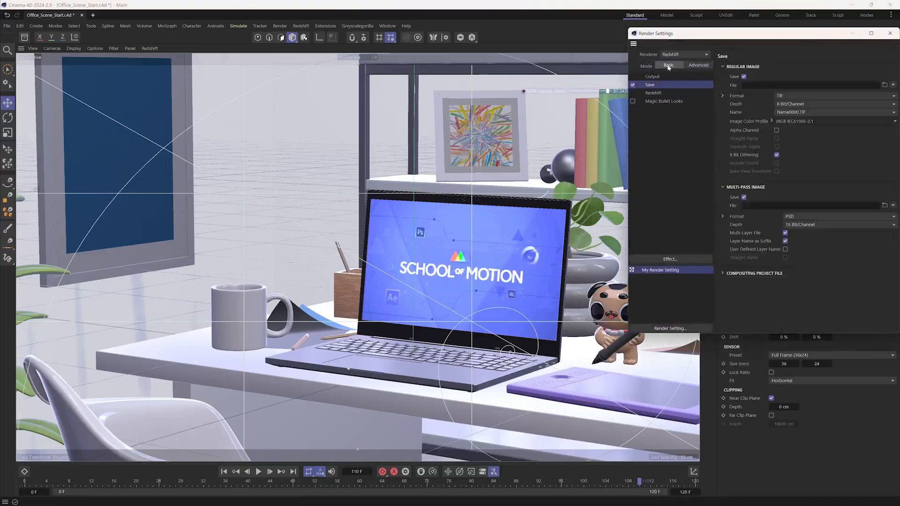
click(690, 75)
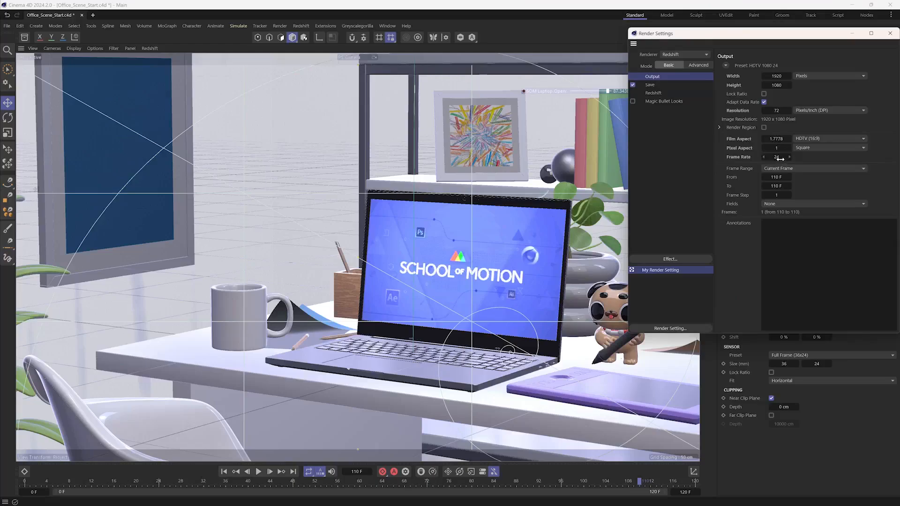
click(890, 33)
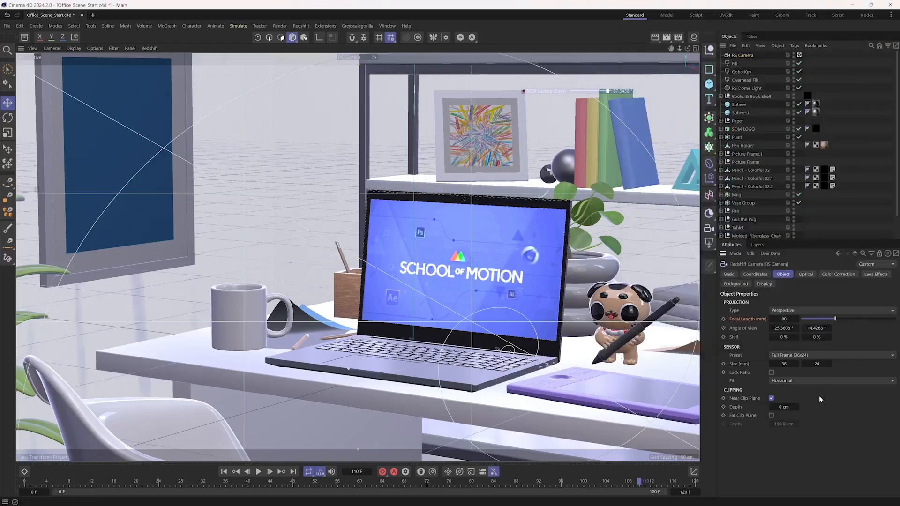
- Check the project's frame rate and return the stopped animation to its first frame
key(ctrl+d)
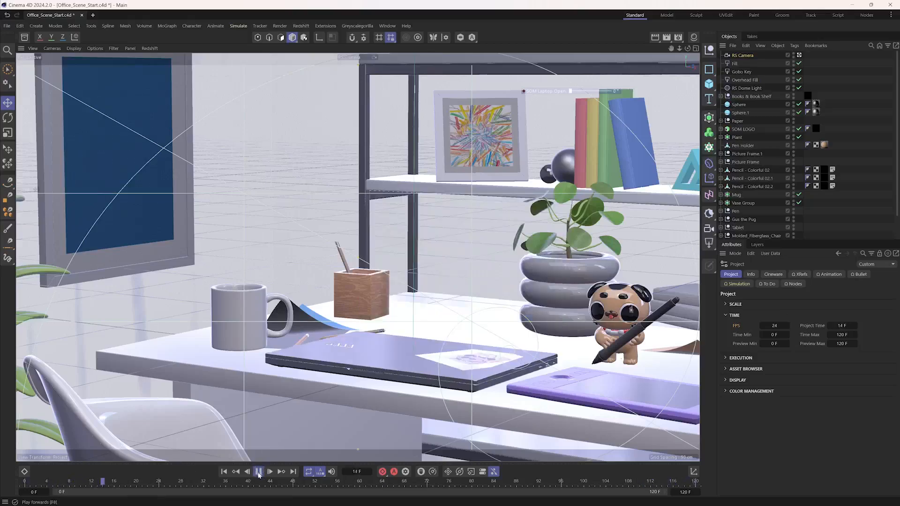
click(259, 472)
click(236, 471)
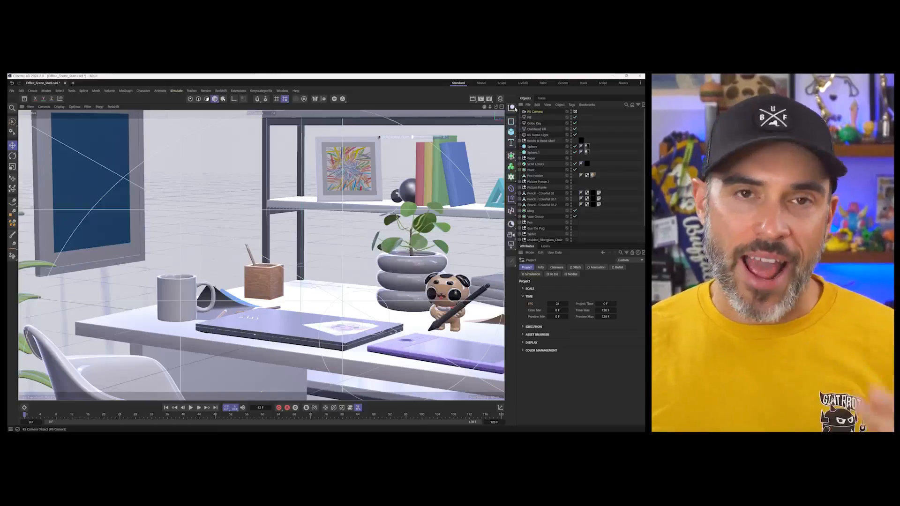
- Add a null object to the scene and name it Target
click(512, 109)
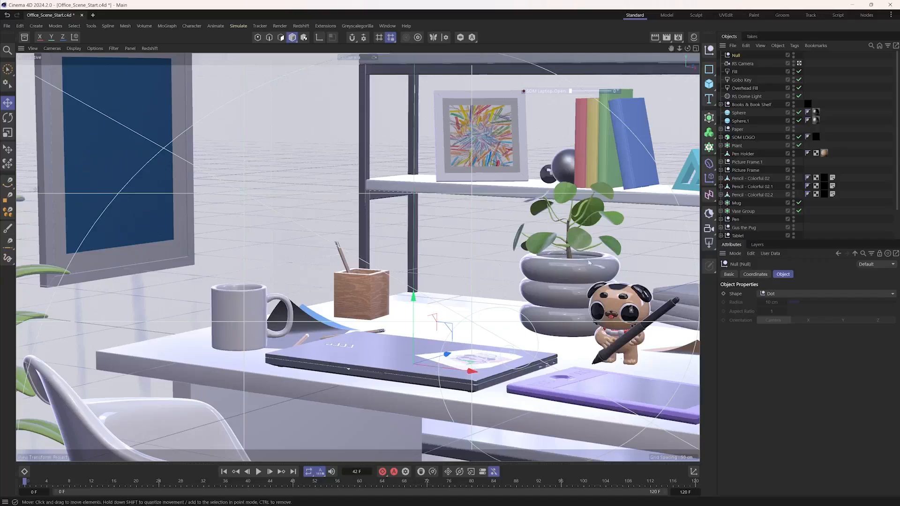
double_click(736, 55)
text(Target)
key(Return)
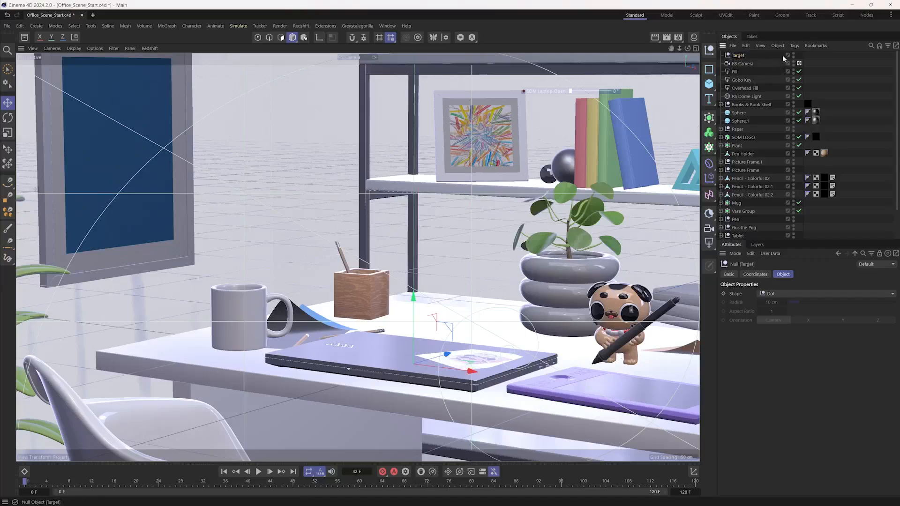
- Add a Target animation tag to the RS Camera and assign the Target null as its target object
click(743, 64)
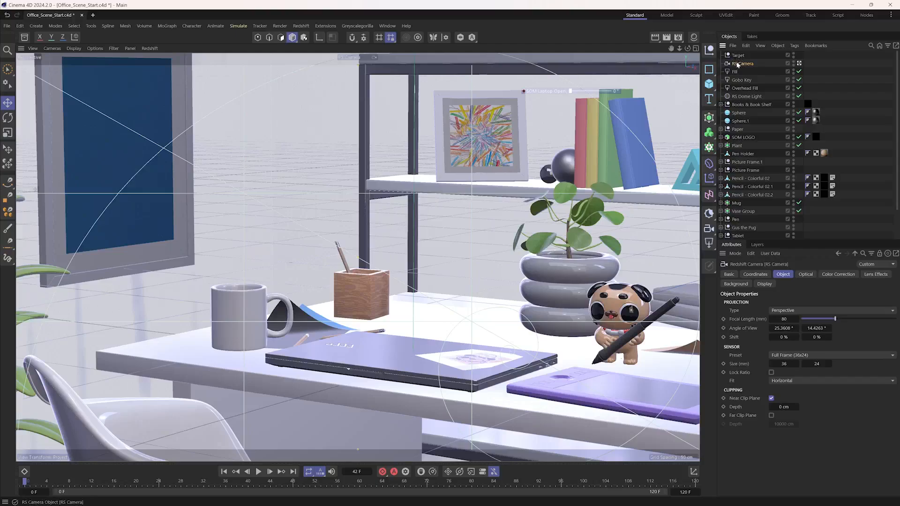
right_click(740, 64)
mouse_move(771, 84)
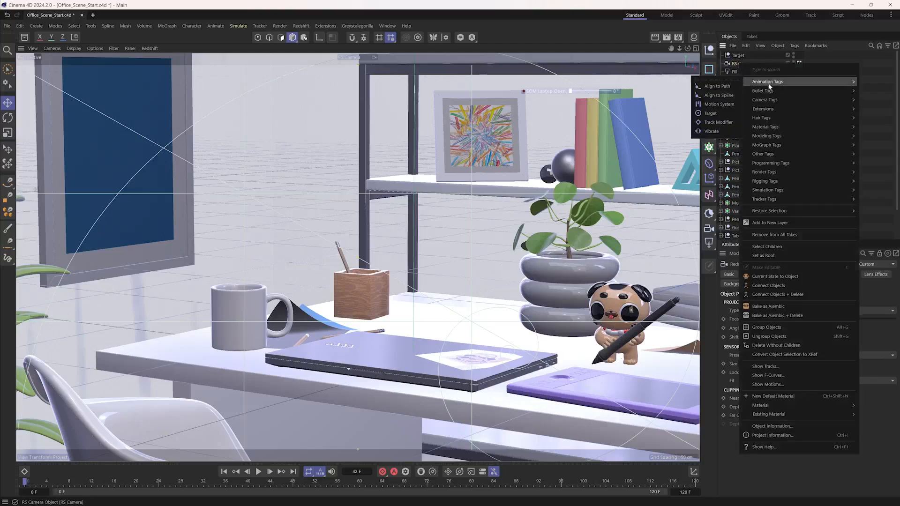
click(717, 114)
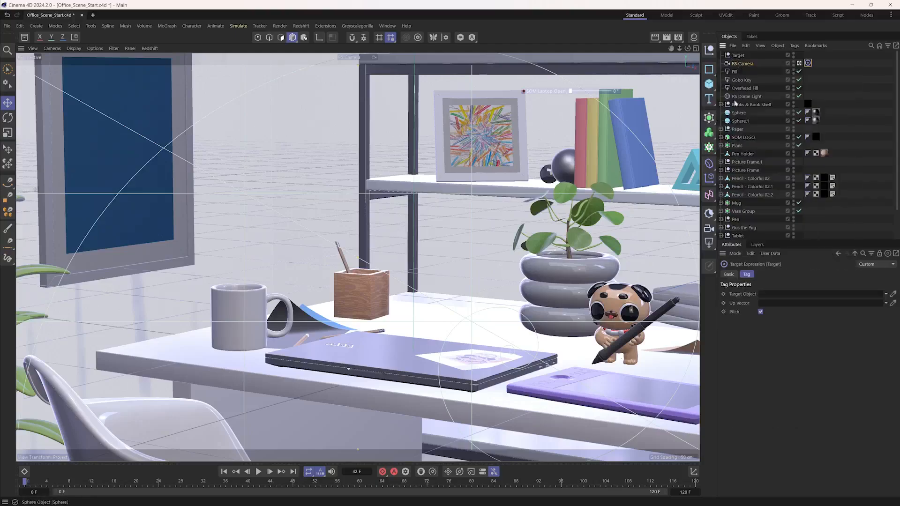
drag(735, 58, 777, 304)
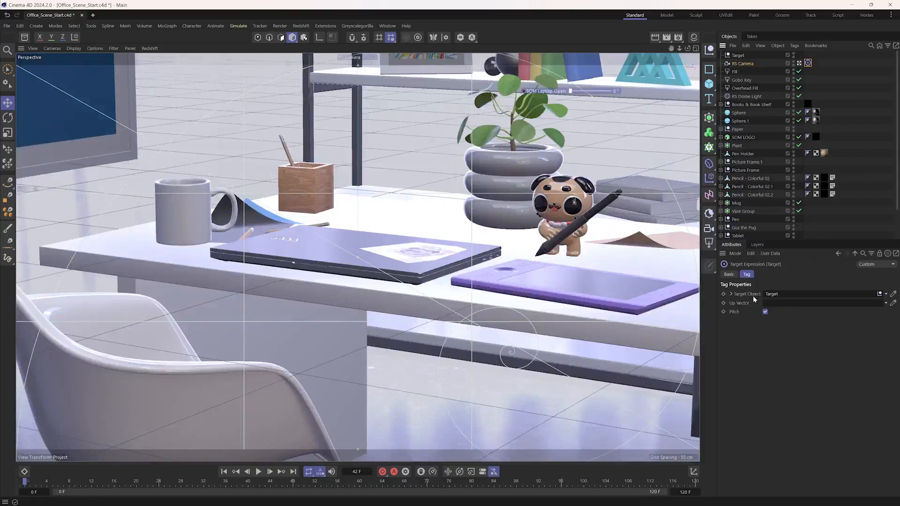
- Show all four views and clear the Target tag's target object to orbit the camera freely
click(696, 49)
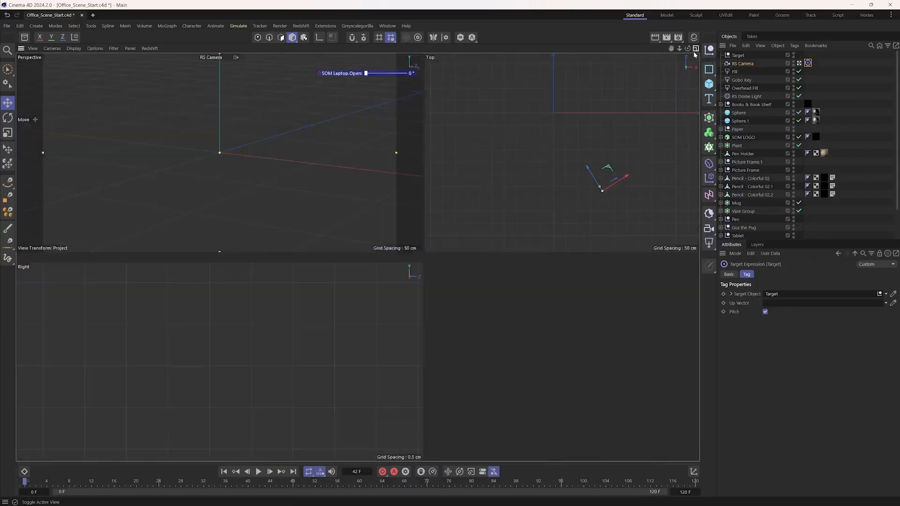
click(886, 295)
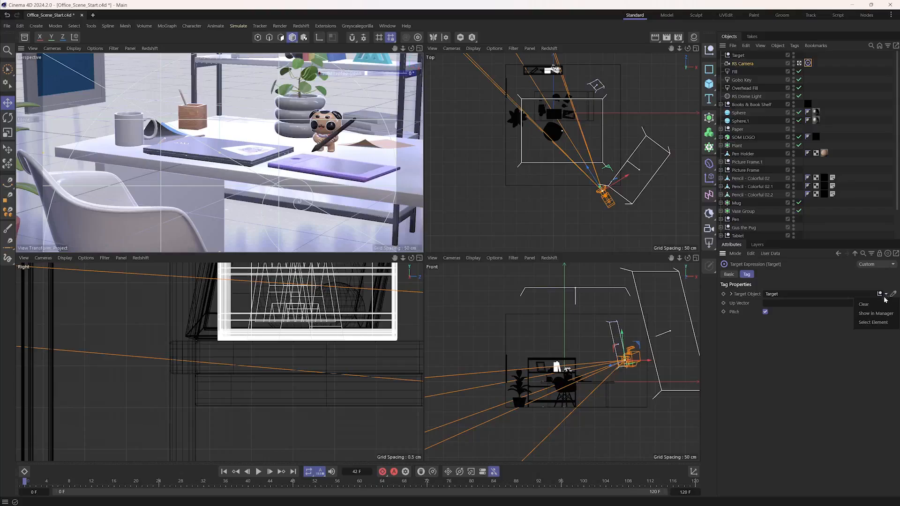
click(880, 305)
alt+middle_drag(338, 150, 333, 190)
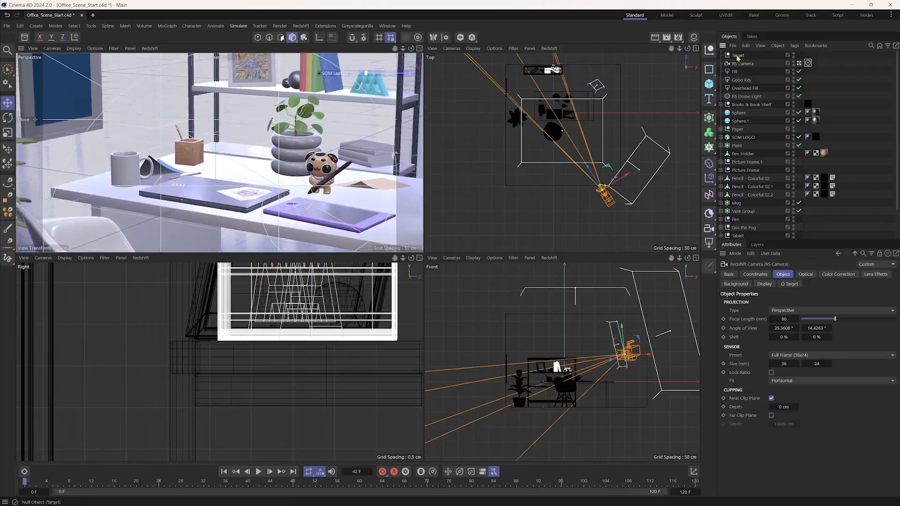
- Assign the Target null again as the target object of the RS Camera's Target tag
click(807, 63)
drag(740, 56, 782, 273)
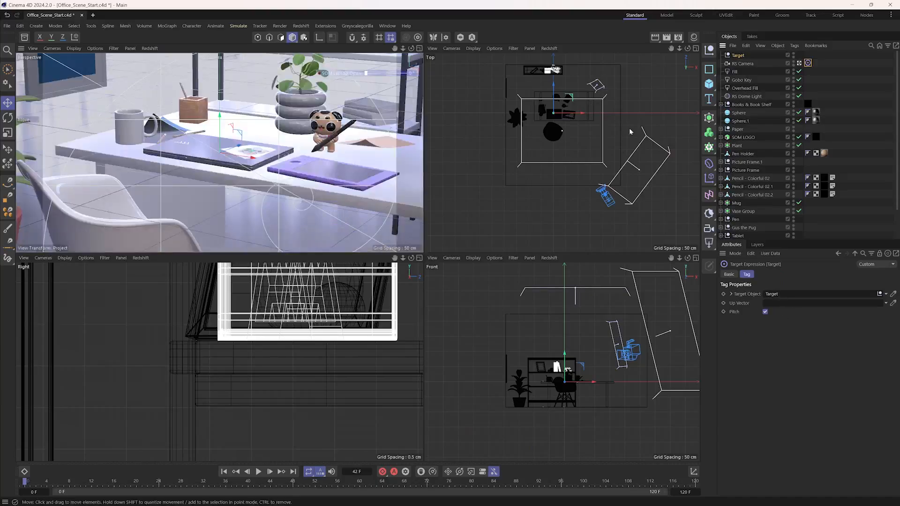
click(611, 189)
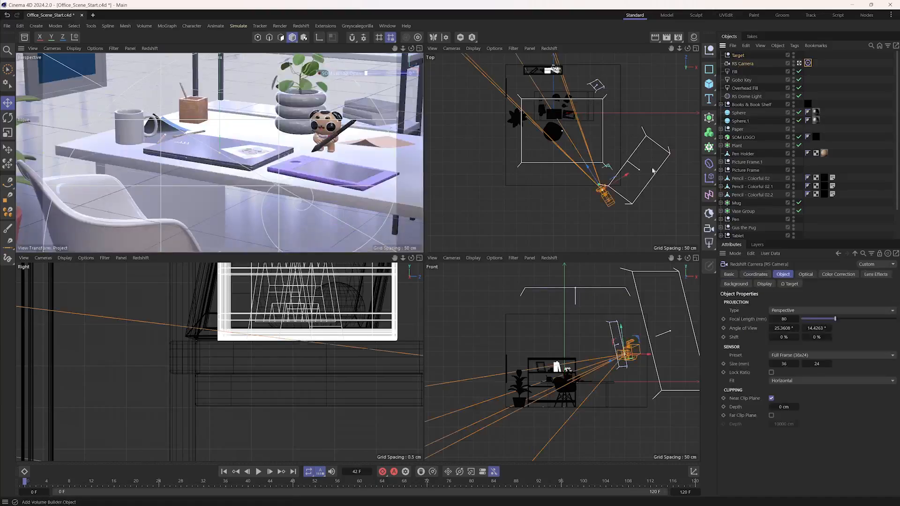
- Move the Target null to about X -16, Y 17, Z 8 cm so the camera frames the laptop and desk
click(737, 56)
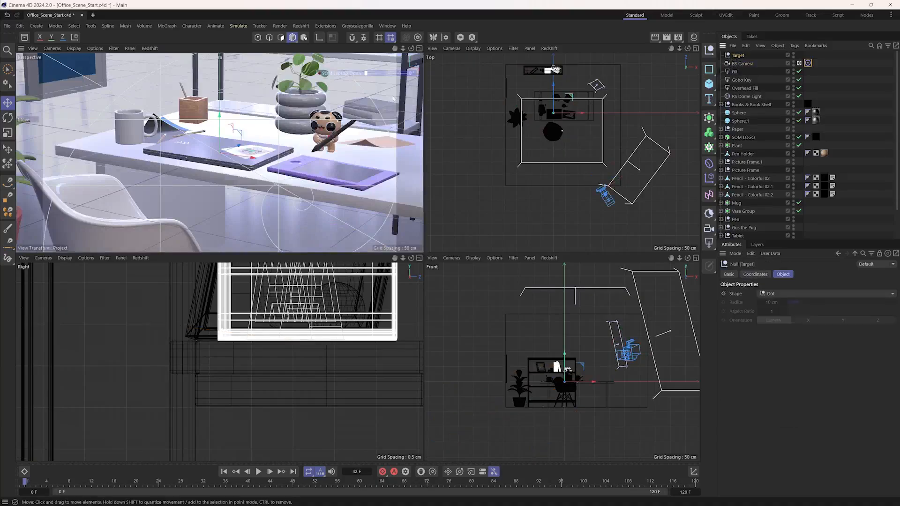
drag(315, 153, 296, 116)
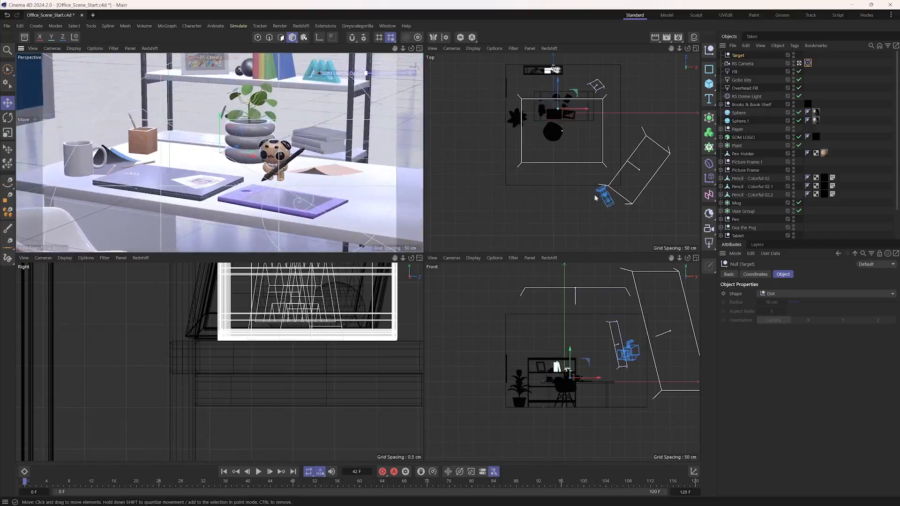
mouse_move(144, 177)
mouse_down()
mouse_move(218, 169)
mouse_move(138, 179)
mouse_up()
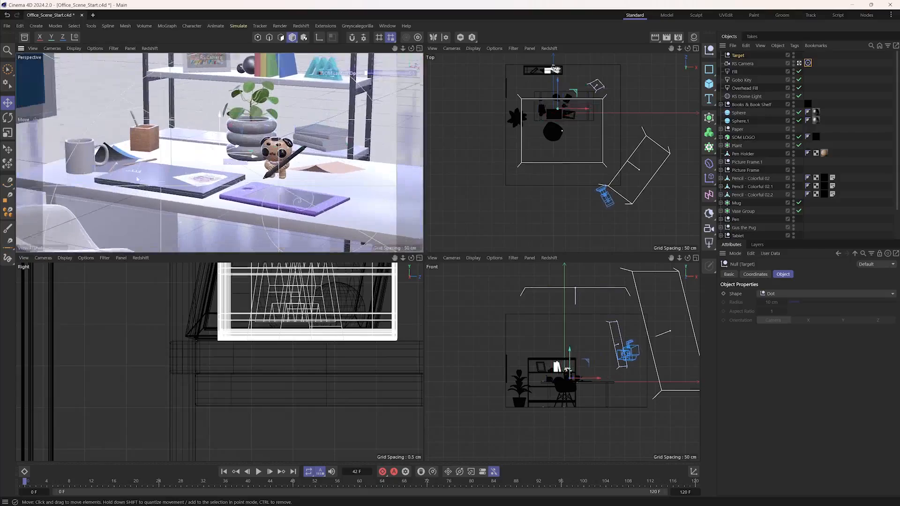
mouse_move(281, 143)
mouse_down()
mouse_move(227, 153)
mouse_move(283, 141)
mouse_up()
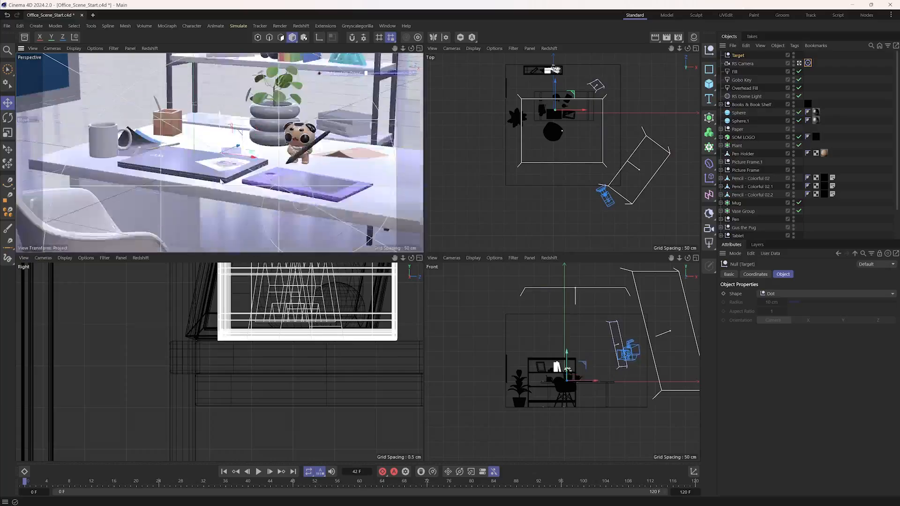
drag(220, 116, 244, 134)
drag(605, 83, 576, 125)
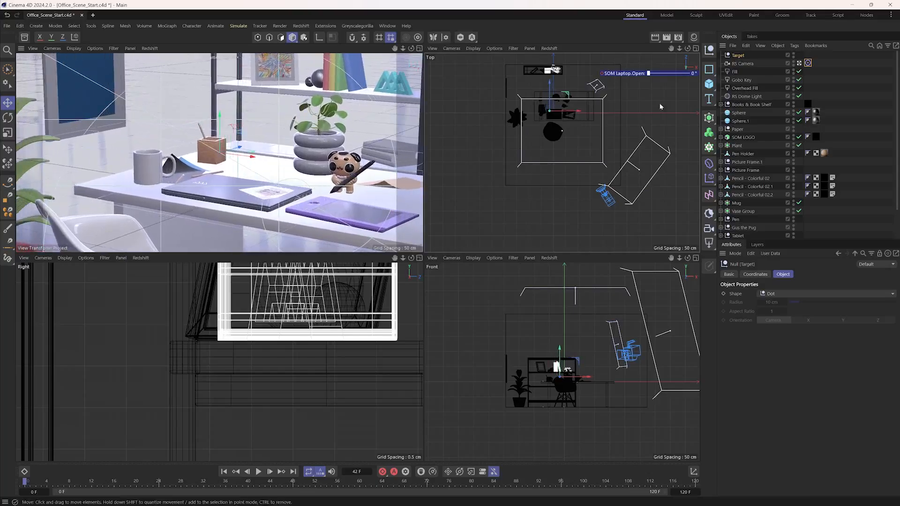
- Raise the RS Camera to about X 199, Y 109, Z -315 cm, looking down at the desk, and keyframe its position at frame 0
click(739, 64)
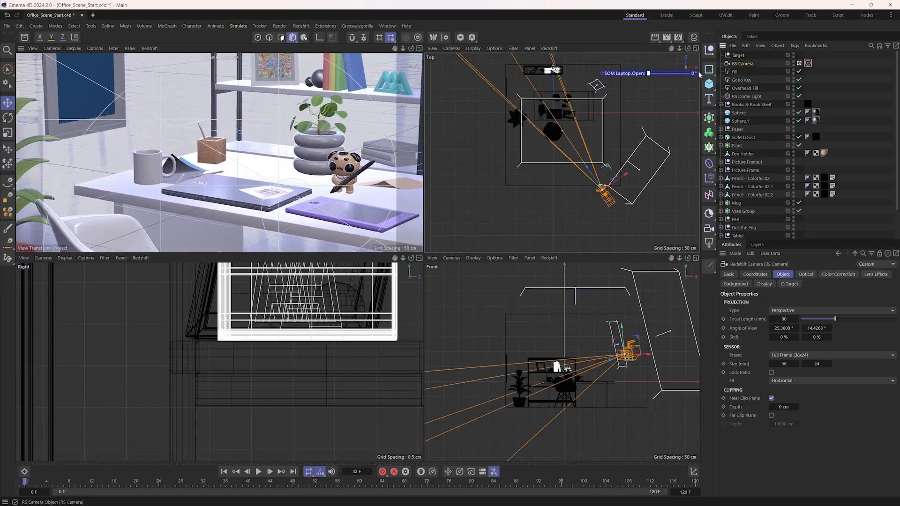
mouse_move(623, 331)
mouse_down()
mouse_move(617, 302)
mouse_move(624, 351)
mouse_move(622, 342)
mouse_up()
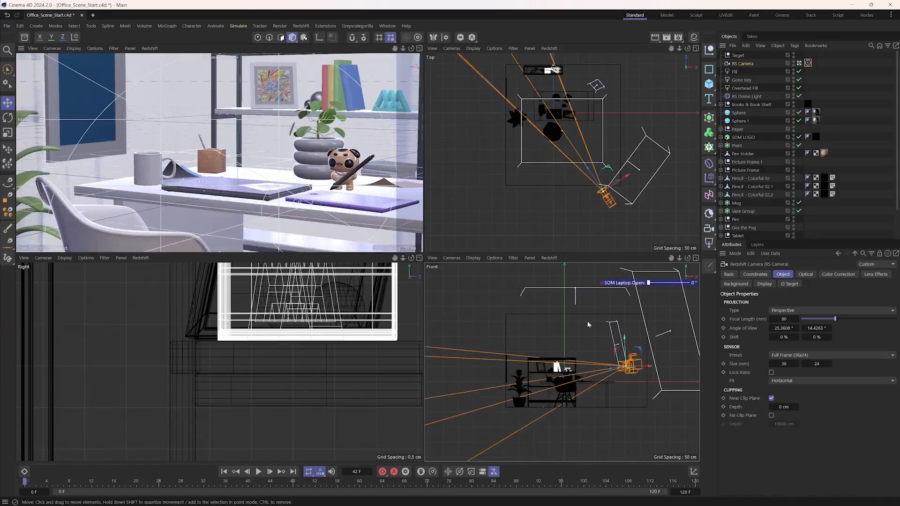
mouse_move(623, 343)
mouse_down()
mouse_move(625, 327)
mouse_move(627, 339)
mouse_up()
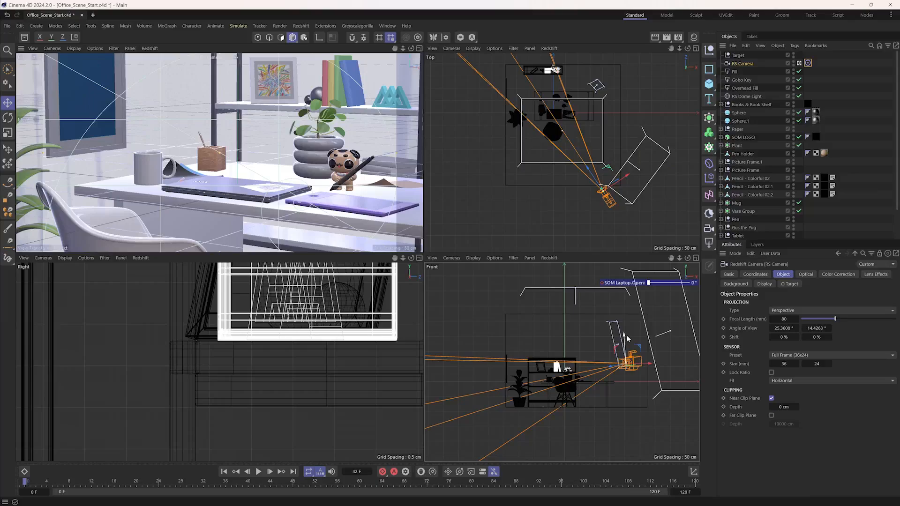
drag(626, 336, 621, 323)
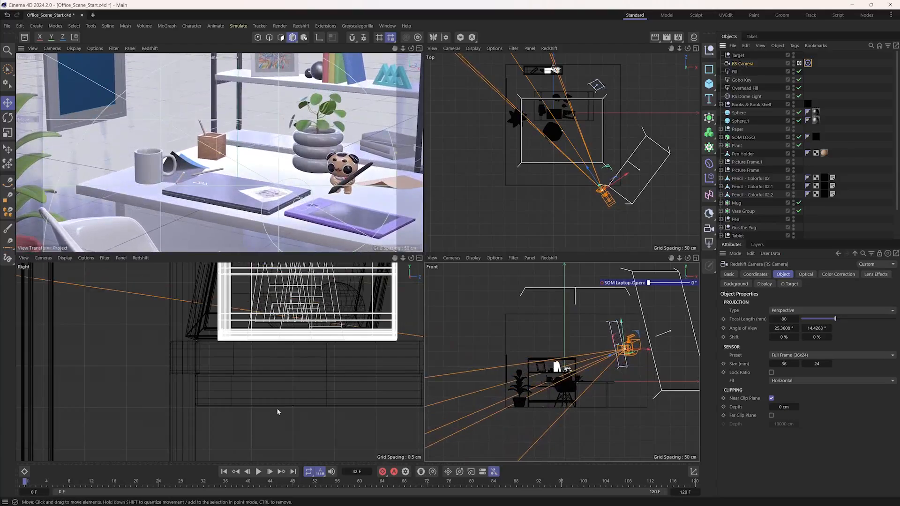
click(755, 275)
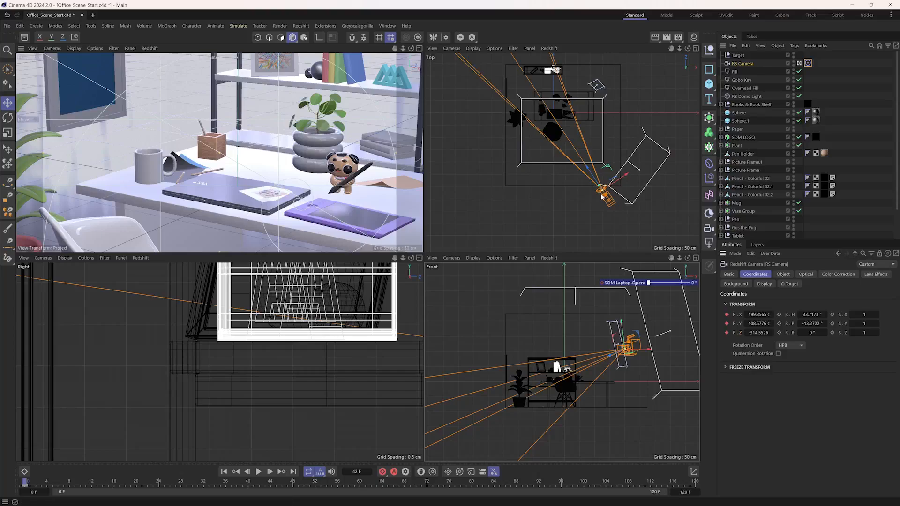
- At frame 120, lower the RS Camera to about X 215, Y 40, Z -337 cm for a near desk-level view
click(292, 472)
drag(625, 327, 629, 365)
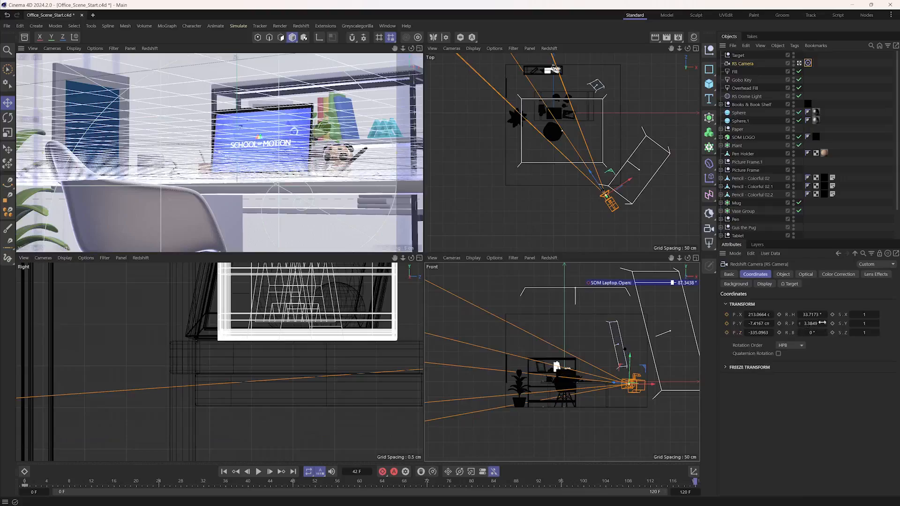
drag(636, 365, 638, 347)
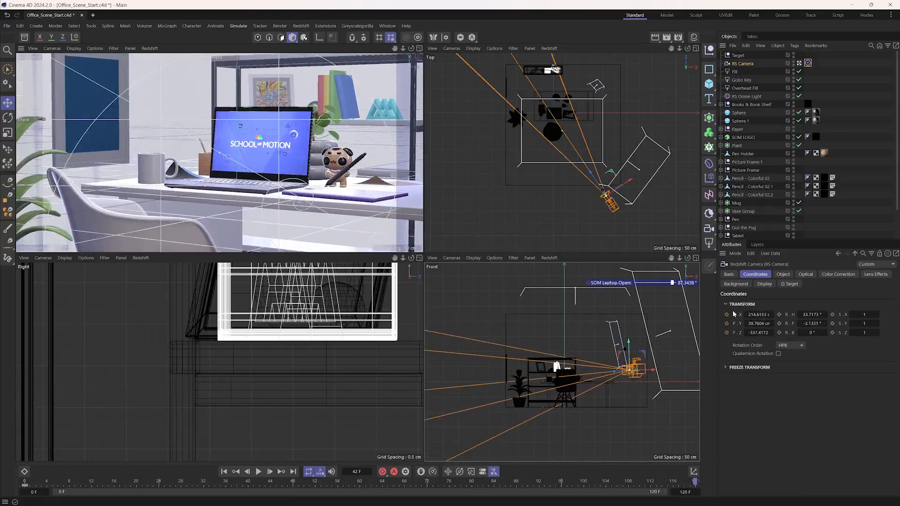
- Play the camera move from the first frame to review it, and return to the start
click(224, 473)
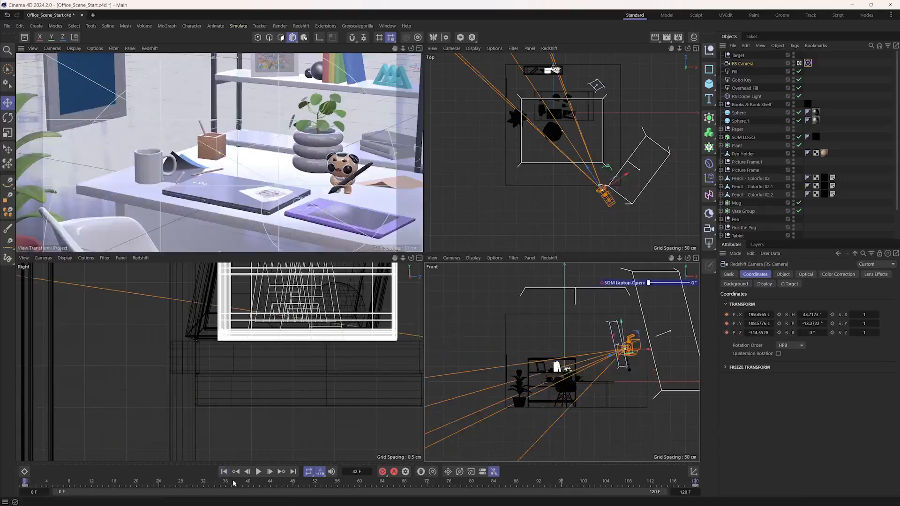
click(259, 472)
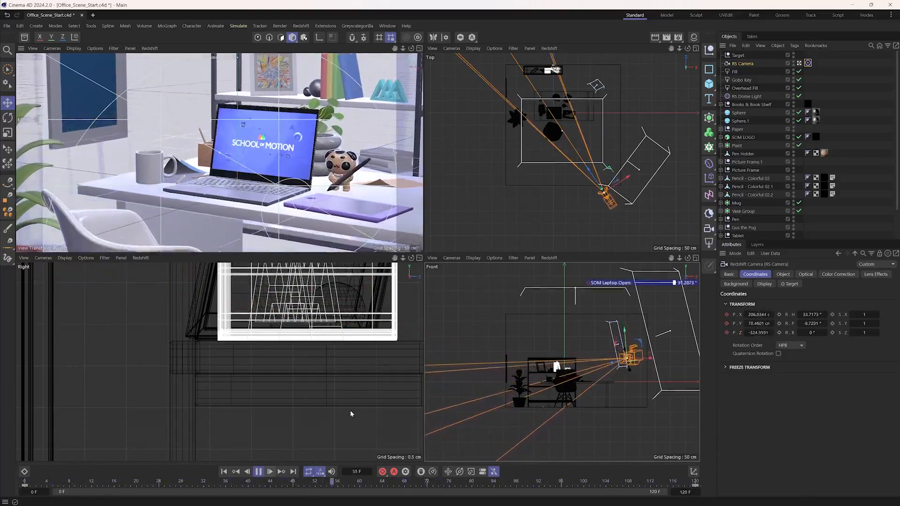
click(258, 472)
click(223, 472)
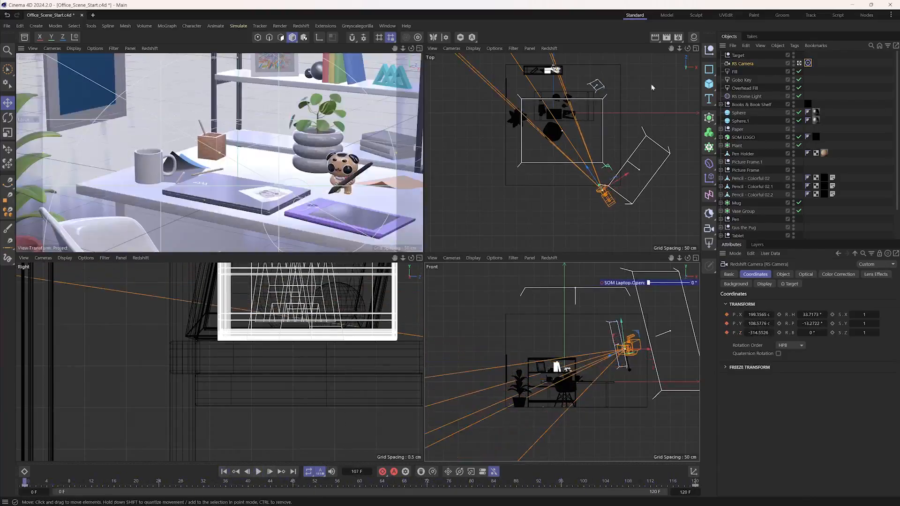
- Move the Target null to about X -23, Y 19, Z 4 cm at frame 0 and keyframe its position
click(738, 57)
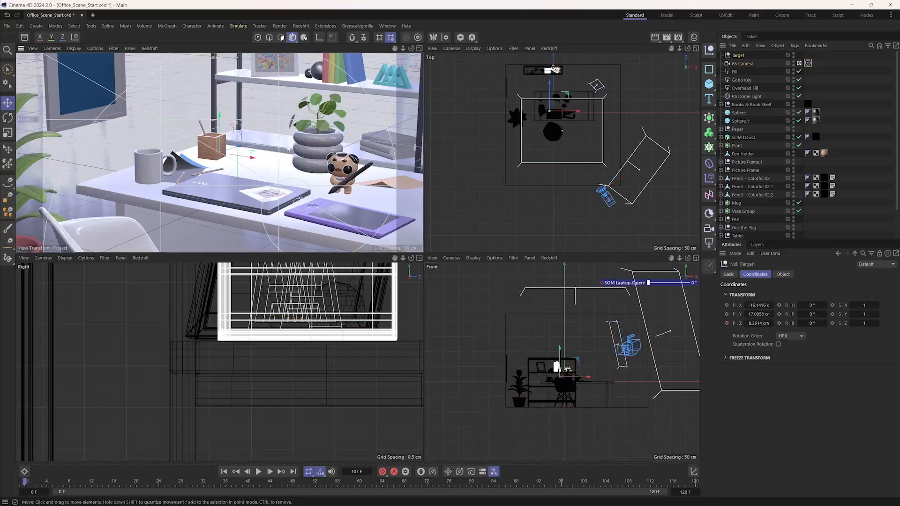
drag(284, 149, 86, 106)
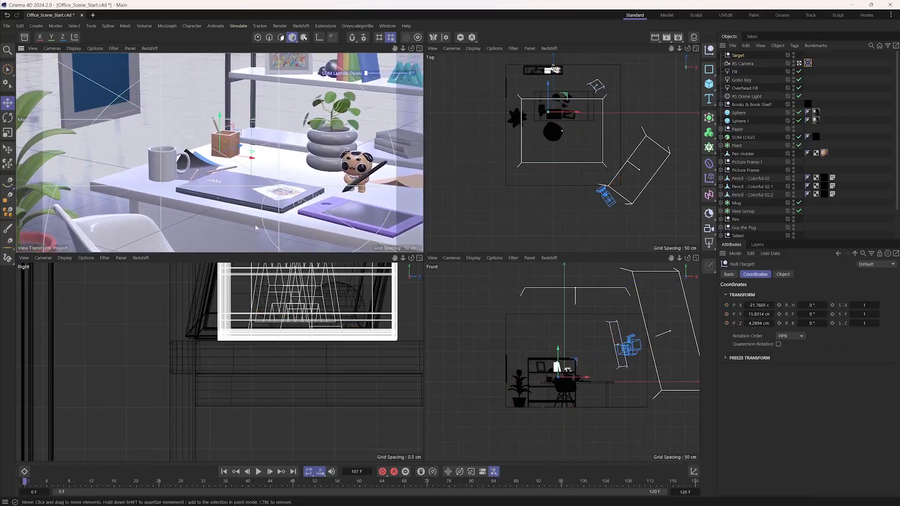
drag(290, 145, 286, 151)
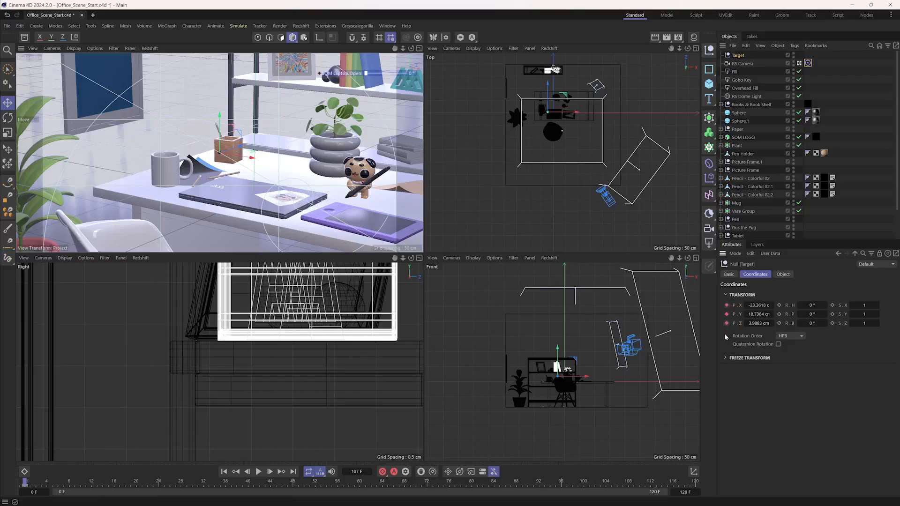
- At frame 120, raise the Target null to about X -21, Y 27, Z 7 cm to frame the open laptop
click(292, 472)
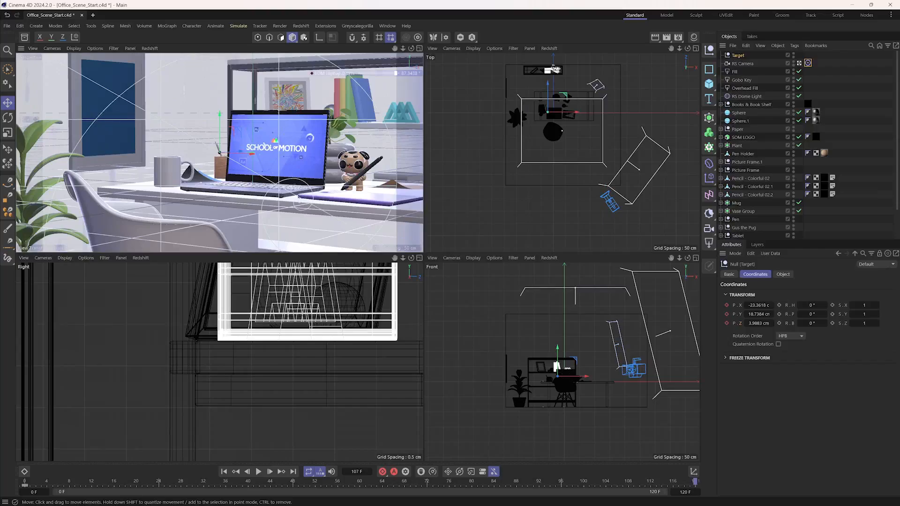
drag(256, 133, 255, 114)
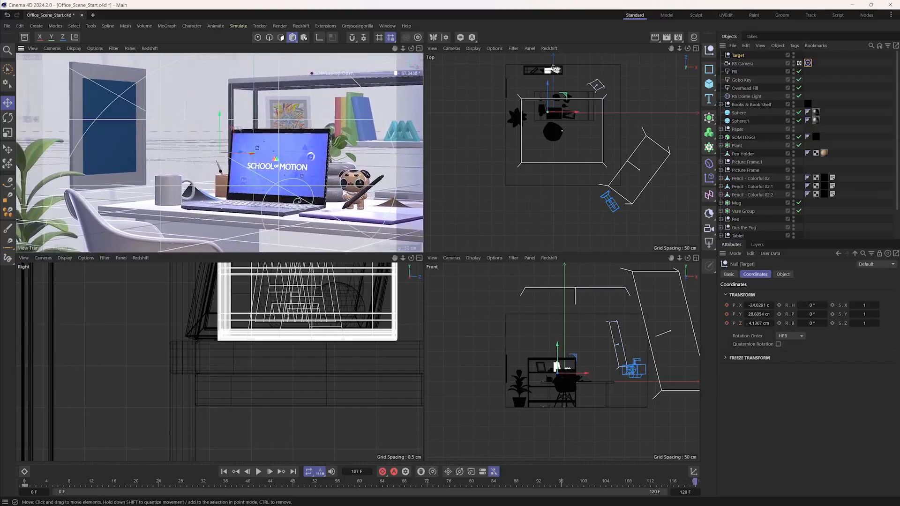
drag(292, 143, 300, 145)
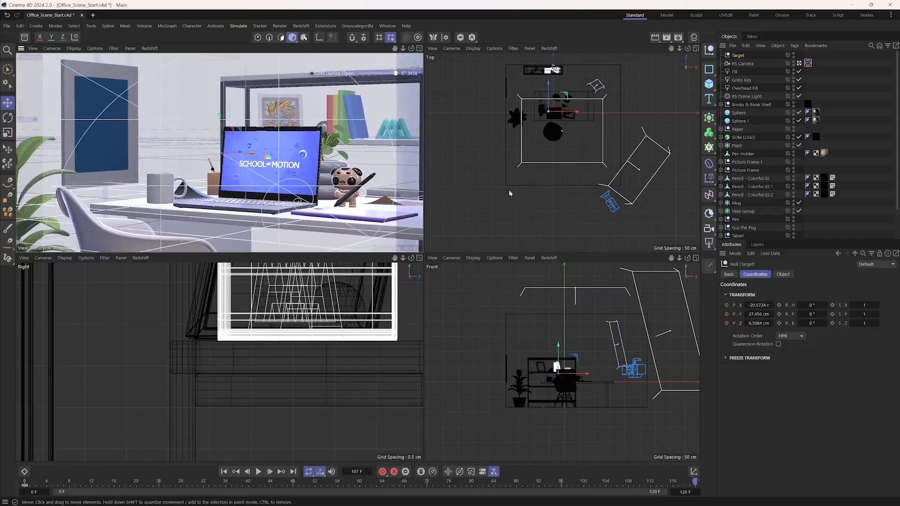
- Reposition the RS Camera to about X 208, Y 80, Z -350 cm at frame 120 and keyframe its position
click(745, 65)
drag(631, 340, 632, 336)
drag(638, 217, 638, 218)
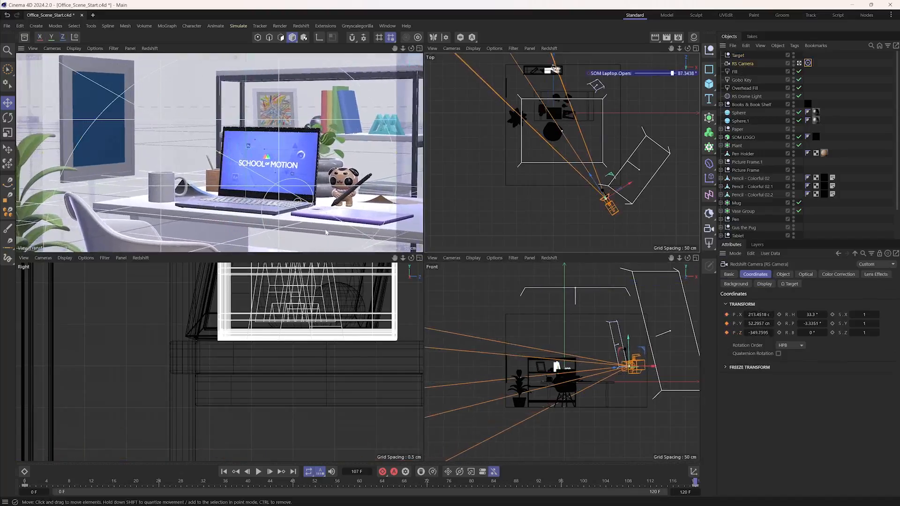
drag(670, 328, 668, 316)
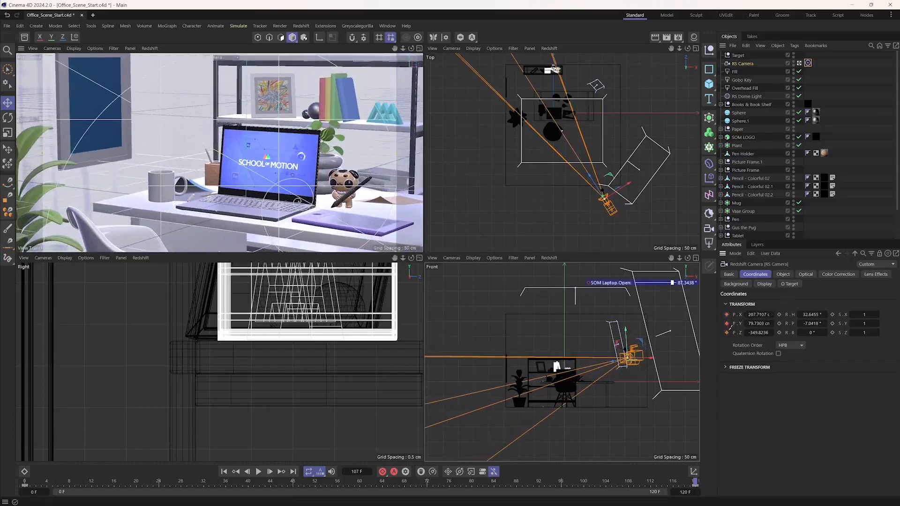
- Move the Target null to about X -24, Y 25, Z 4 cm at frame 120, keyframe its position, and play the animation
click(738, 55)
drag(334, 188, 325, 196)
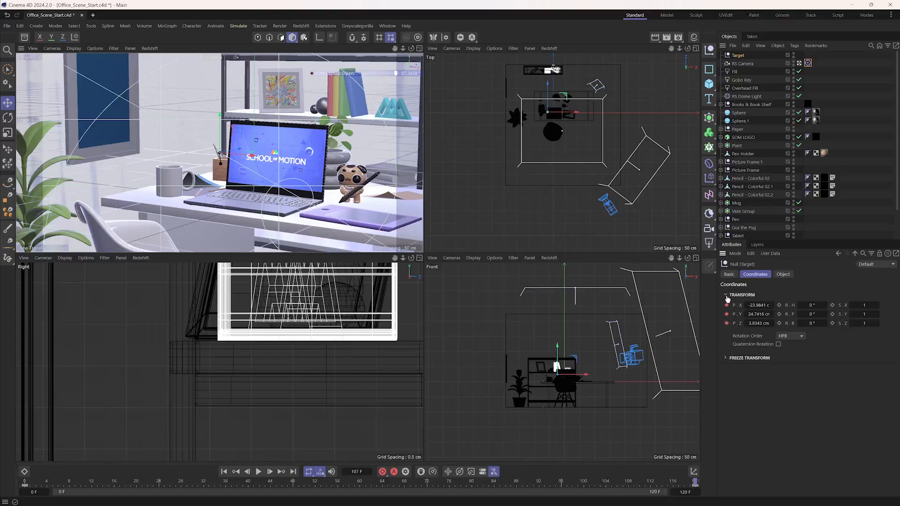
click(253, 474)
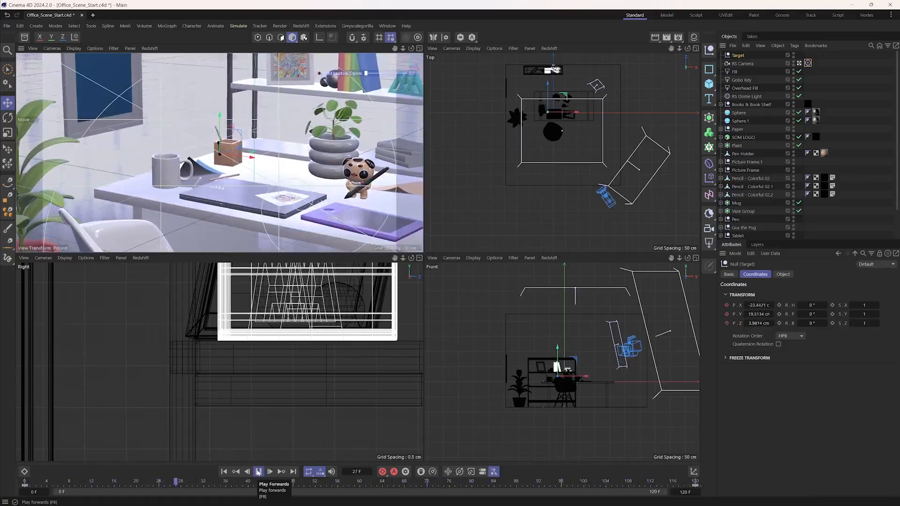
- Open an enlarged timeline and set the Target and RS Camera position keys to linear interpolation
click(25, 472)
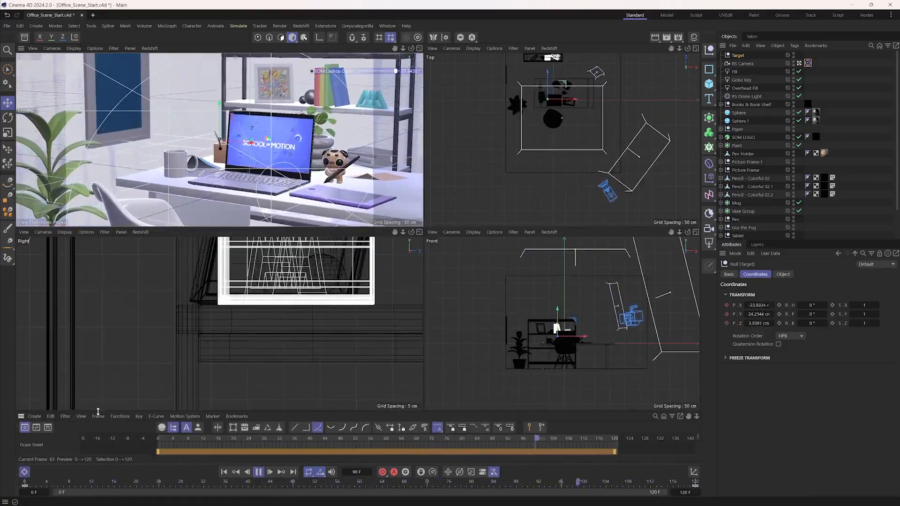
drag(99, 414, 110, 295)
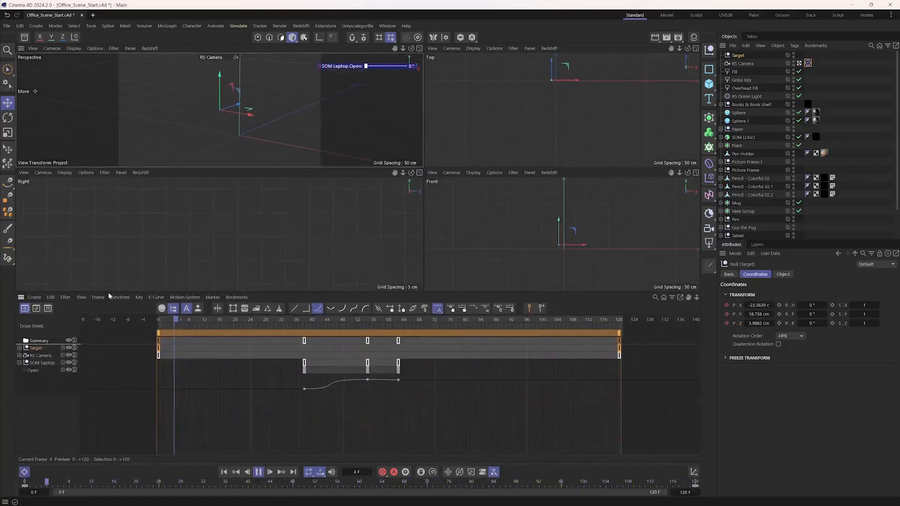
shift+click(40, 356)
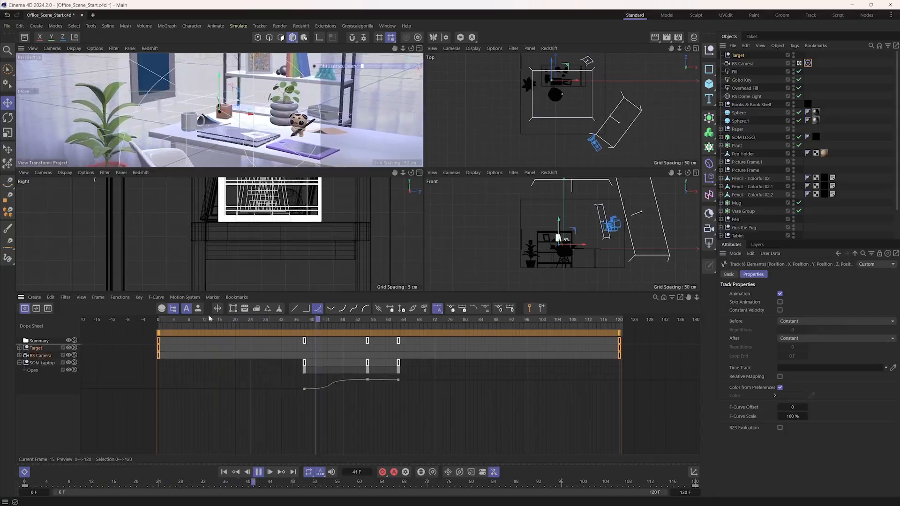
click(294, 309)
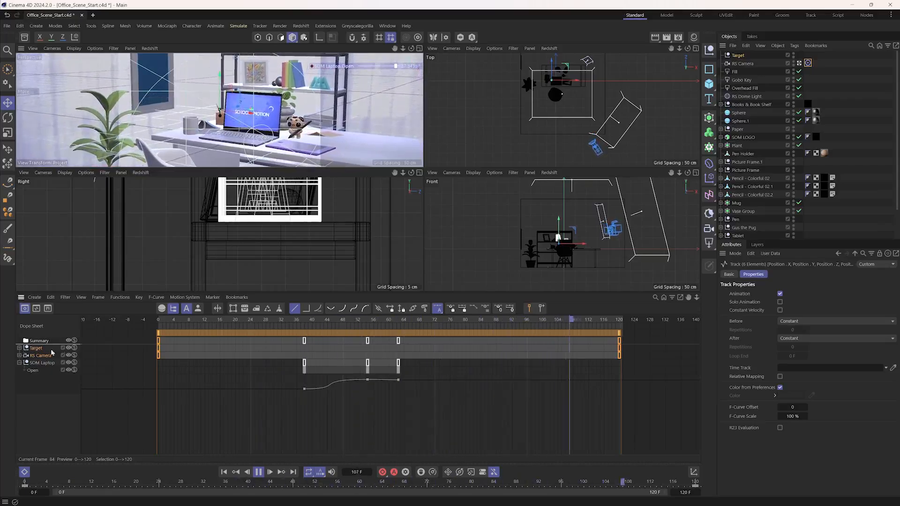
- Expand the RS Camera and Target tracks and reverse their position keys in time with Mirror X
click(20, 356)
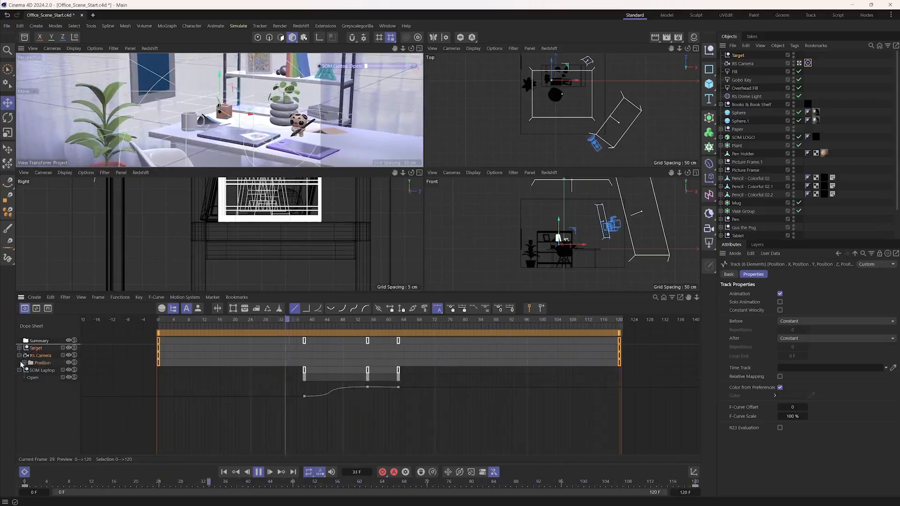
click(20, 348)
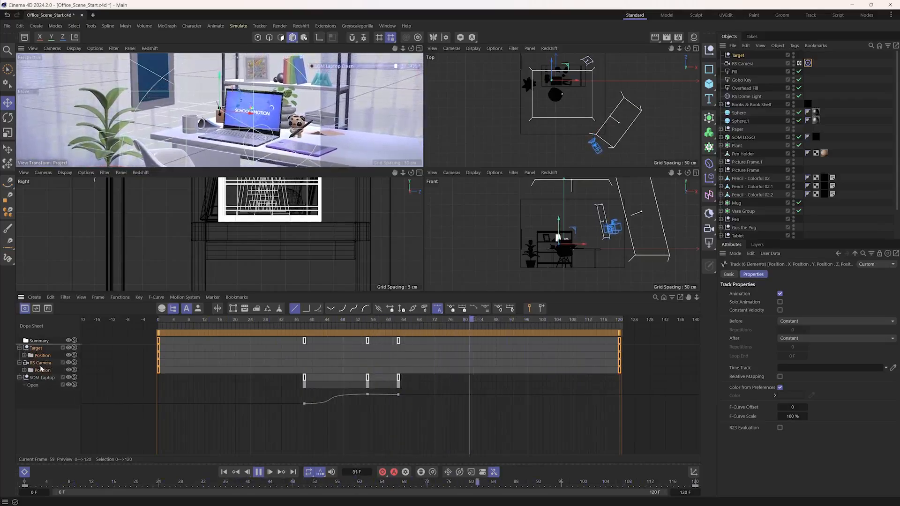
click(119, 298)
mouse_move(139, 297)
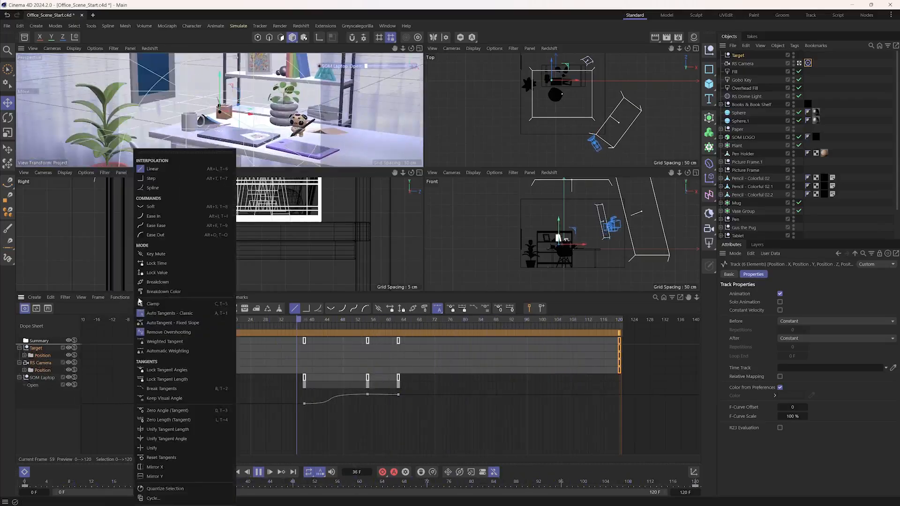
click(164, 468)
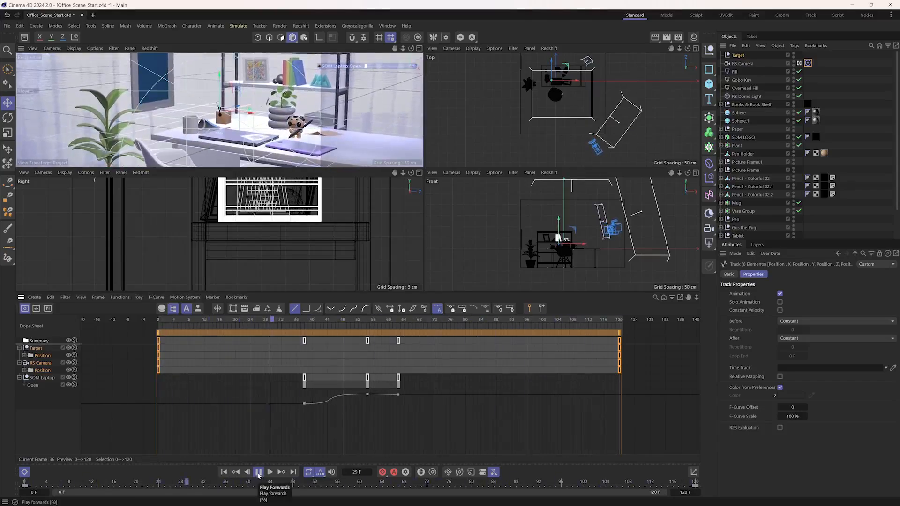
- Display the position tracks as F-curves and apply Mirror X again to the Target and RS Camera keys
click(24, 370)
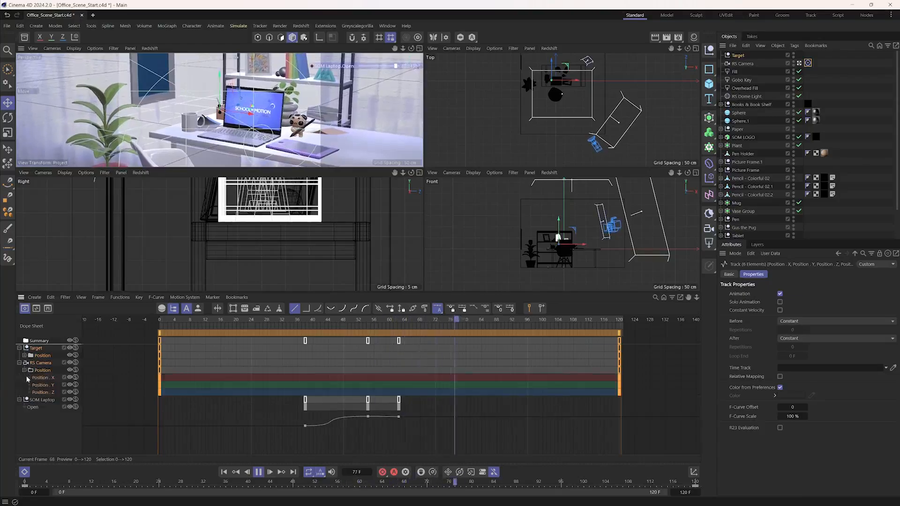
key(Tab)
mouse_move(241, 383)
alt+right_down()
mouse_move(237, 376)
mouse_move(252, 376)
alt+right_up()
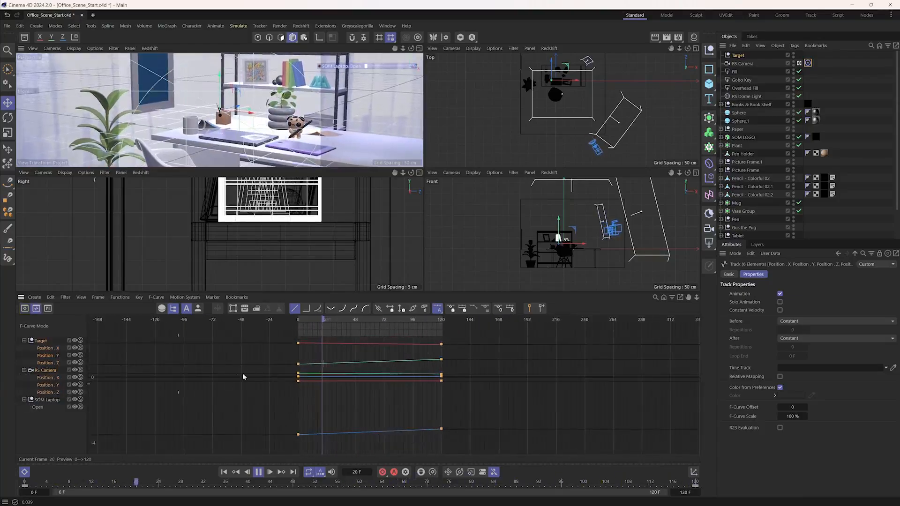
alt+right_drag(355, 359, 381, 339)
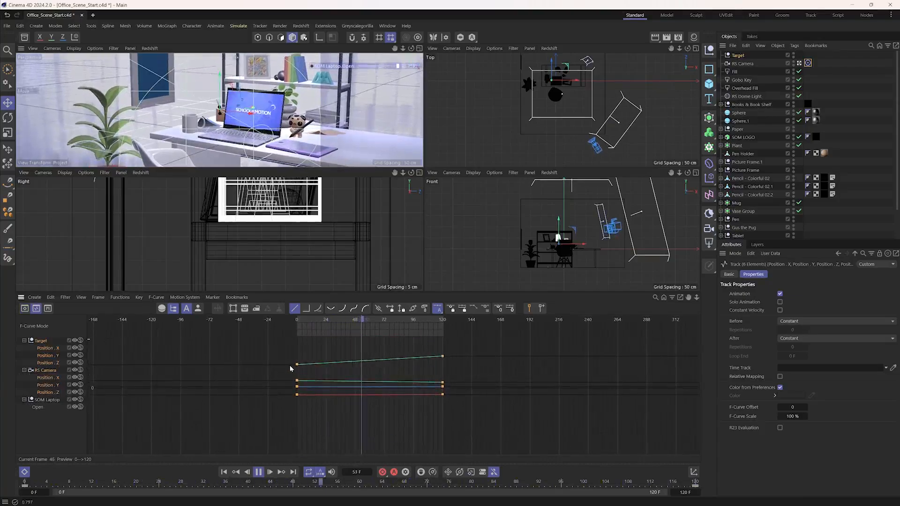
click(139, 298)
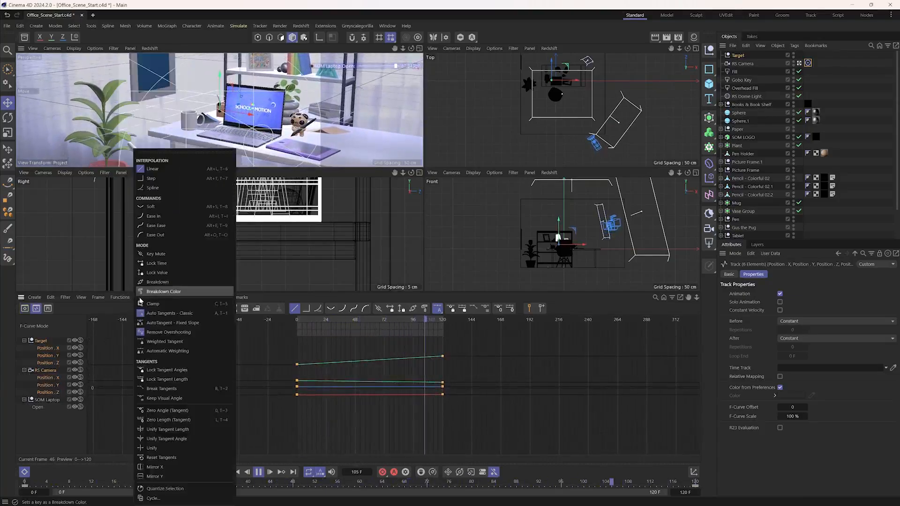
click(142, 467)
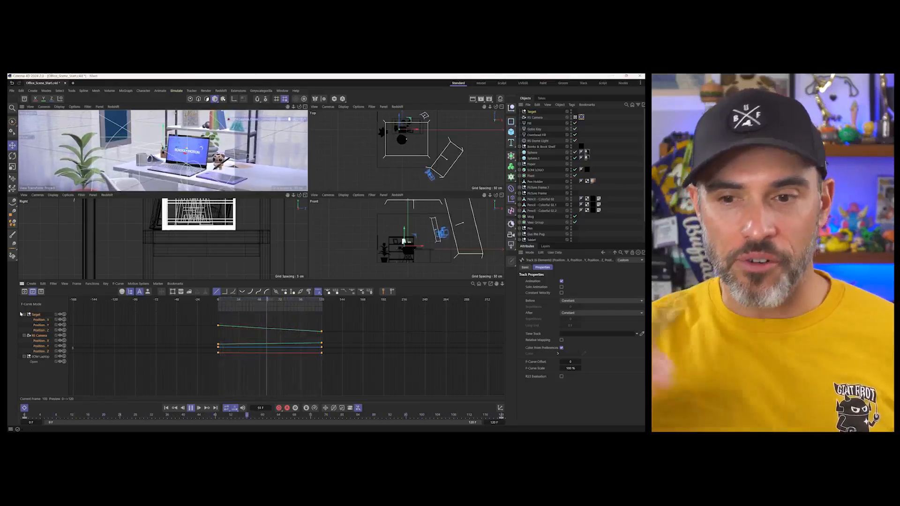
- Close the timeline and play back the linear move, examining the Target and the RS Camera's path in the Right view
click(24, 408)
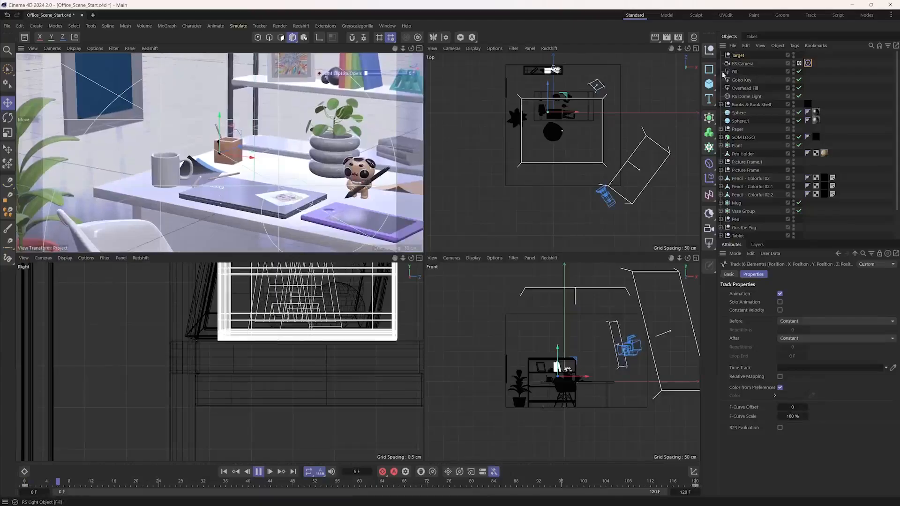
key(F8)
click(742, 64)
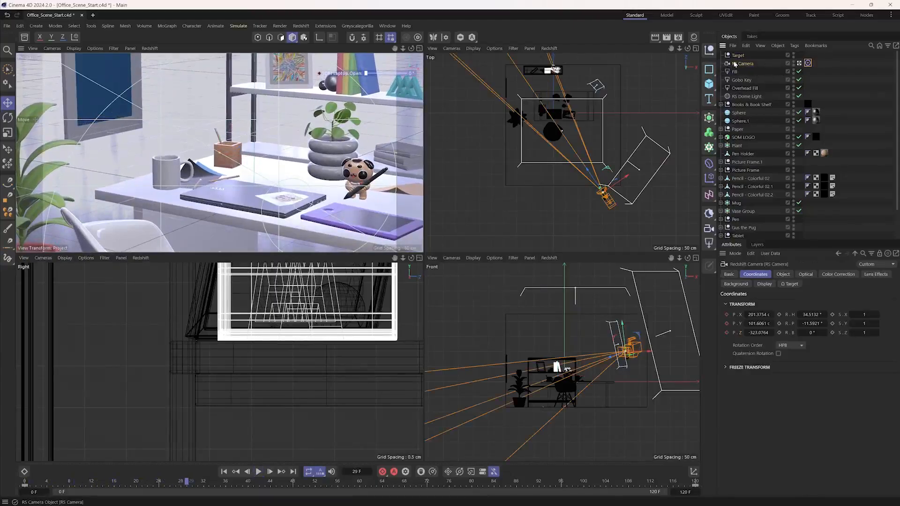
click(739, 56)
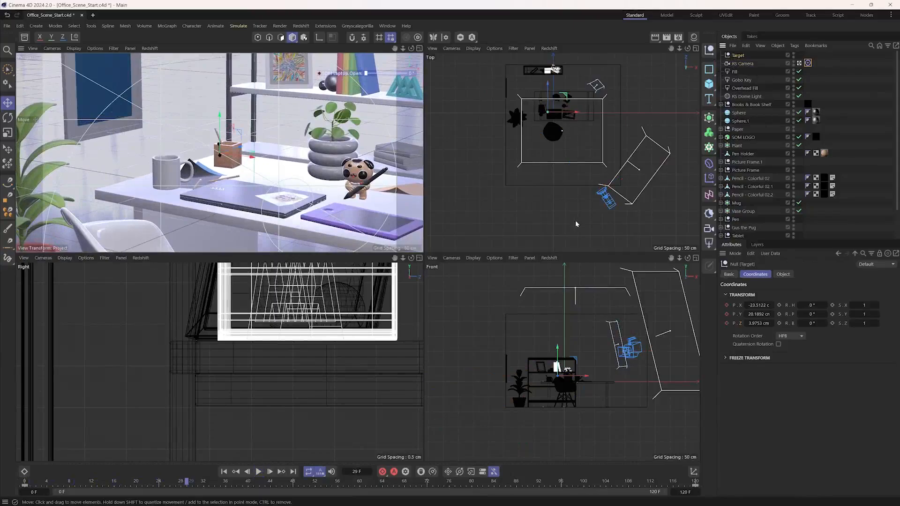
click(258, 471)
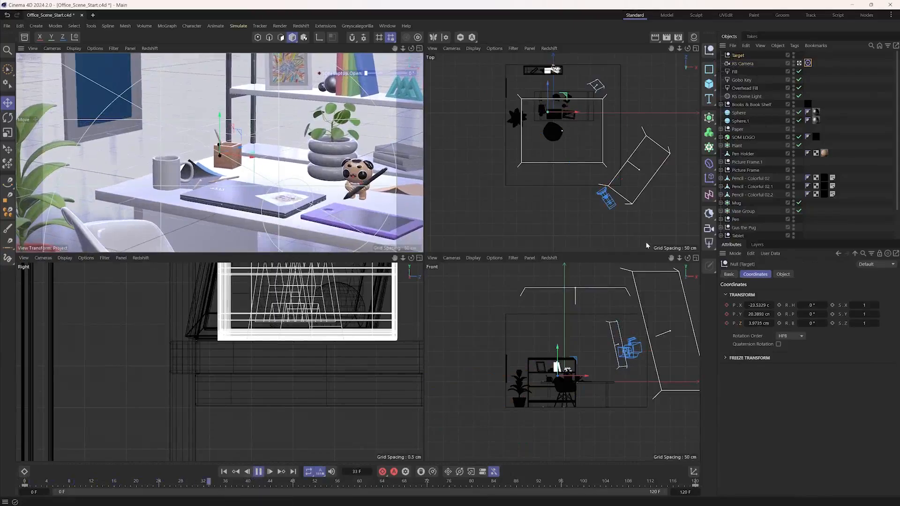
click(742, 63)
scroll(233, 353, down, 15)
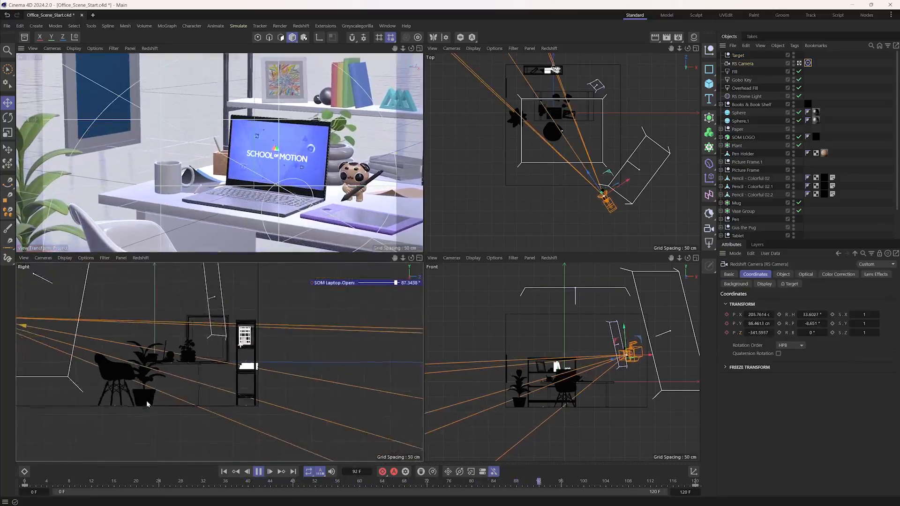
scroll(118, 324, up, 12)
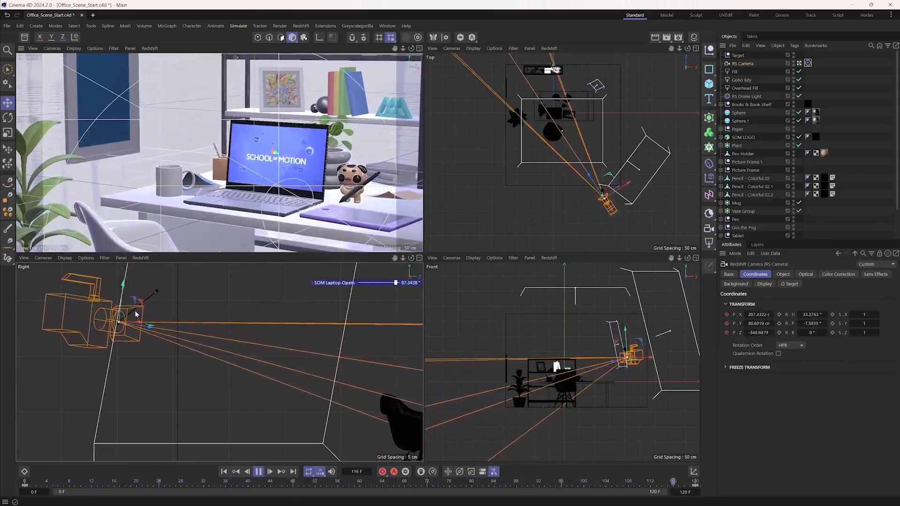
- Stop playback, return to frame 0, and clear the RS Camera's position keyframes
key(F8)
drag(52, 481, 24, 482)
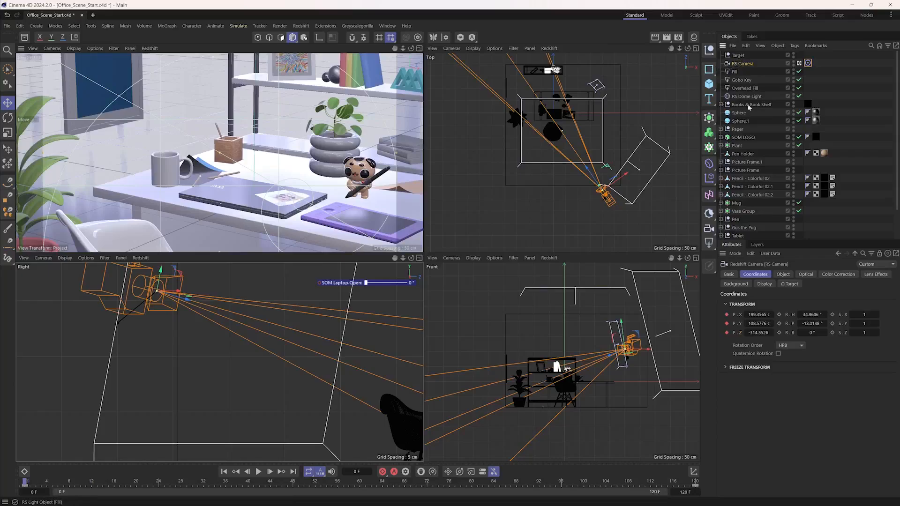
click(726, 315)
click(726, 324)
- Duplicate the Target null and rename the copy as Parent
click(739, 55)
ctrl+drag(740, 55, 739, 59)
double_click(738, 64)
text(Parent)
key(Return)
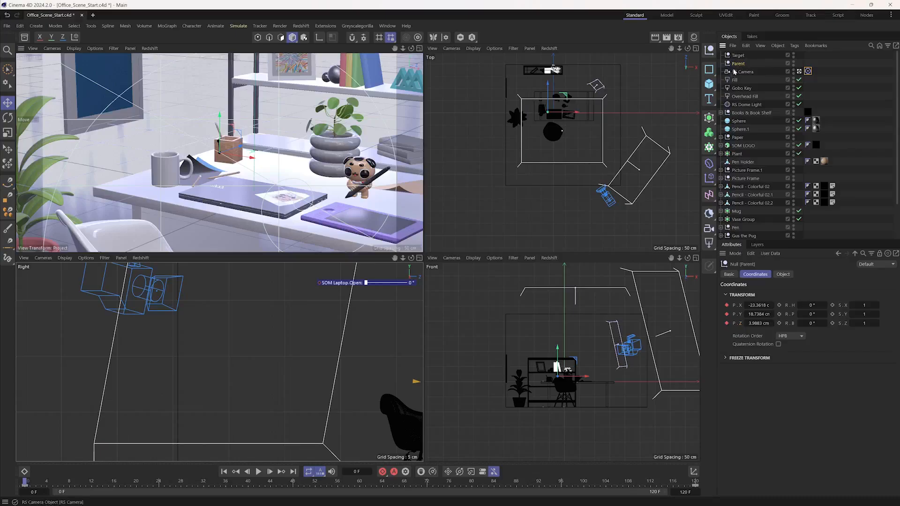
- Remove the X, Y and Z position keyframes from the Parent null
click(727, 306)
click(726, 315)
click(727, 324)
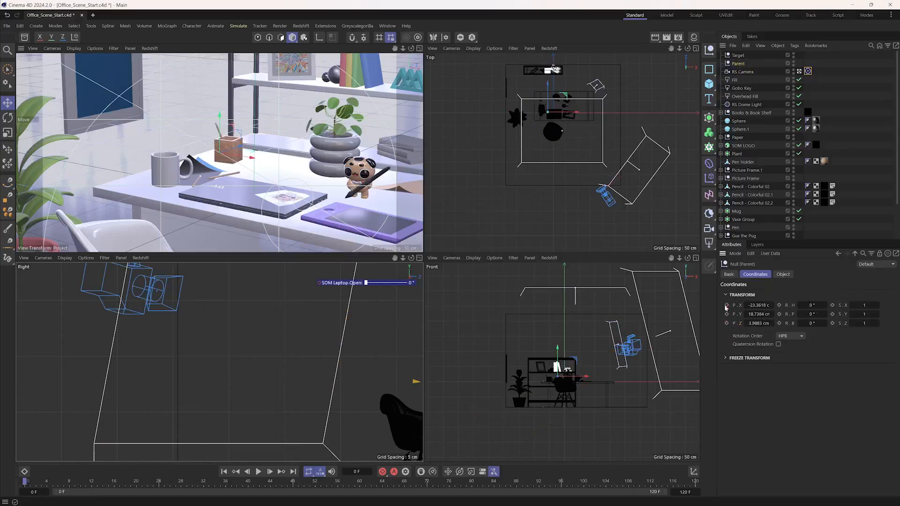
- Try nesting the RS Camera under the Parent null to rotate it from there, and undo the nesting
drag(736, 73, 740, 68)
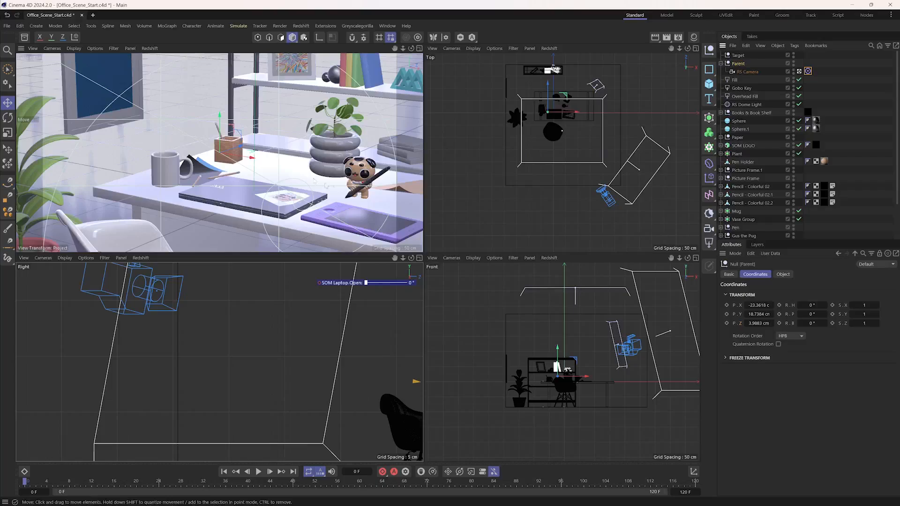
scroll(253, 324, down, 10)
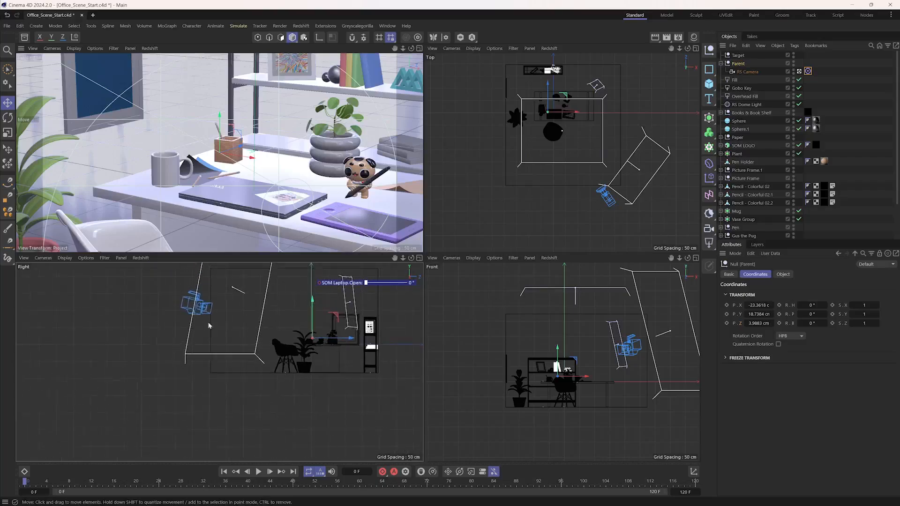
key(r)
drag(216, 149, 217, 146)
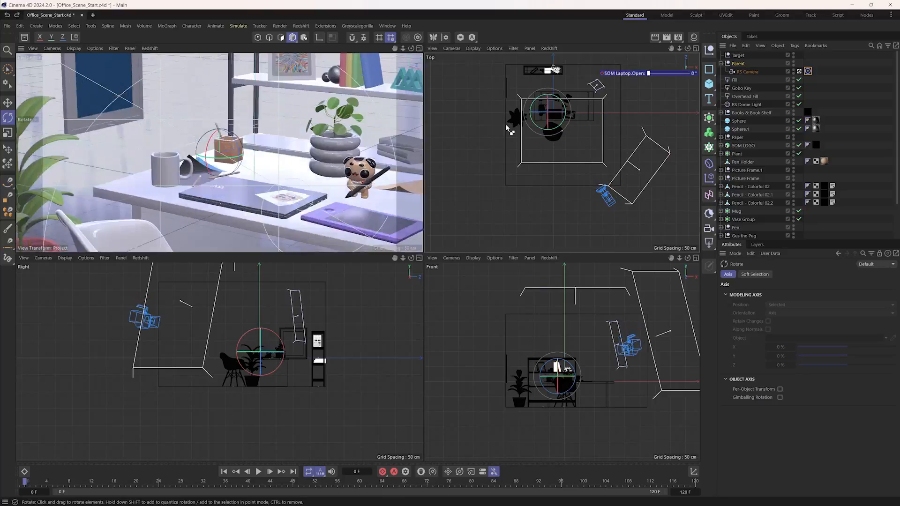
key(ctrl+z)
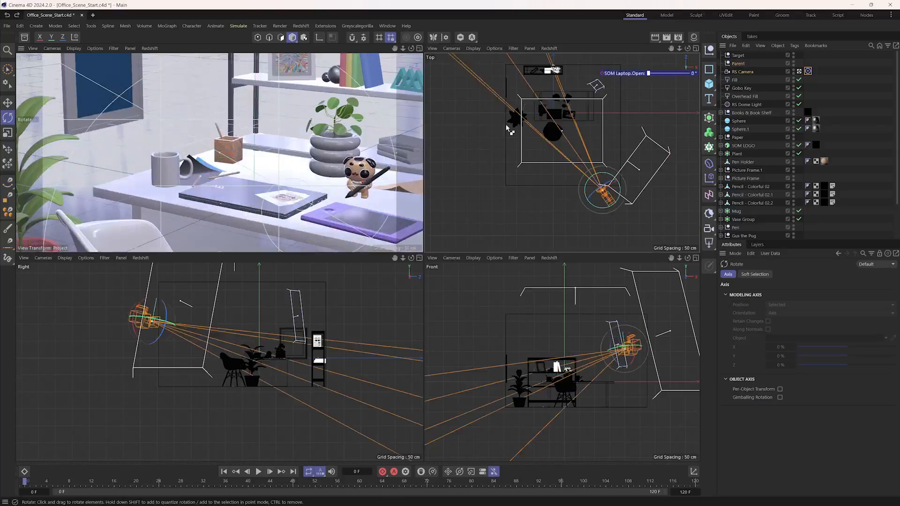
- Undo the Parent null setup and play the restored RS Camera animation in the maximized perspective view, stopping at frame 79
key(ctrl+z)
key(ctrl+z)
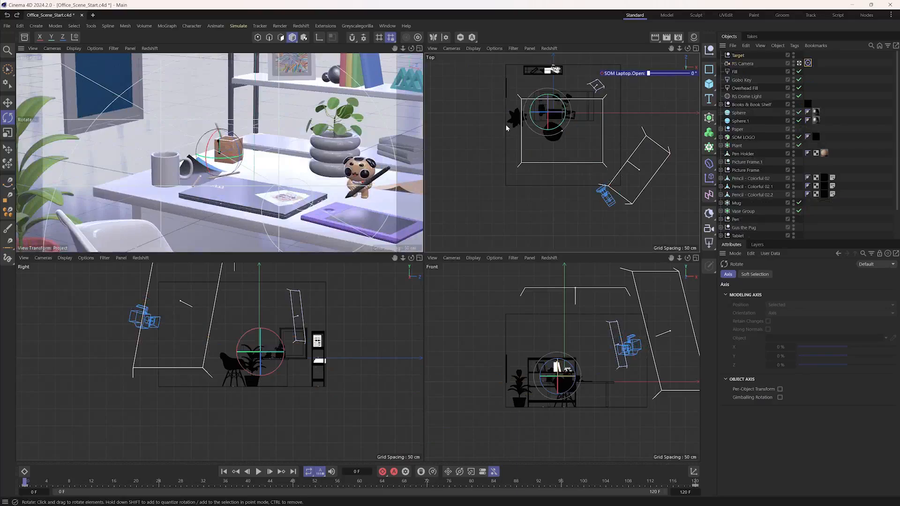
drag(24, 483, 288, 483)
click(743, 65)
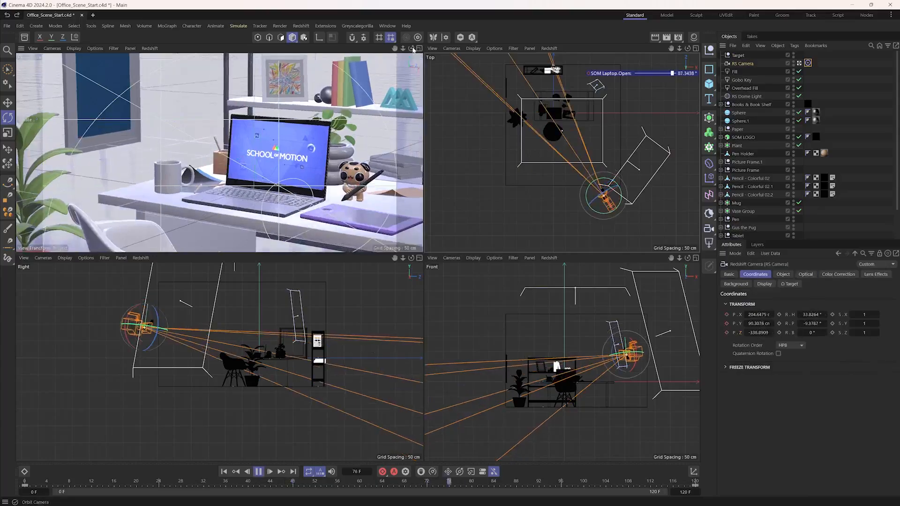
middle_click(410, 64)
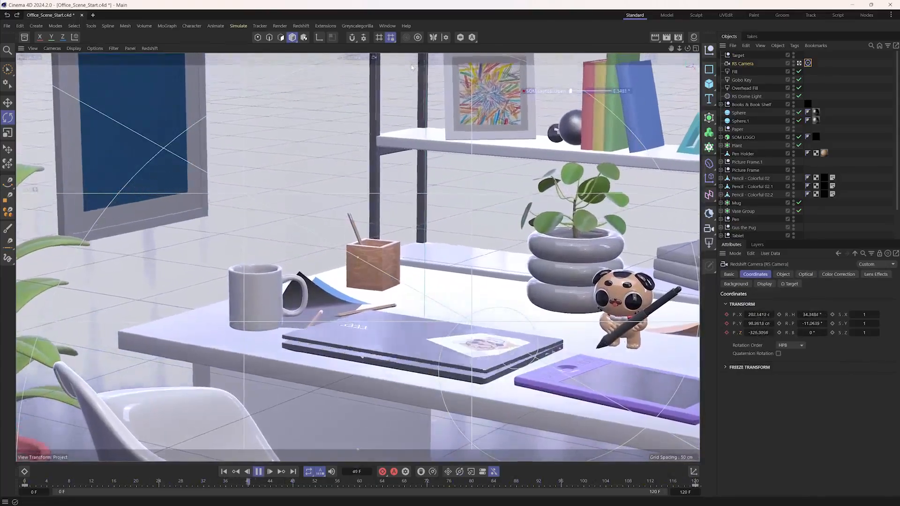
key(F8)
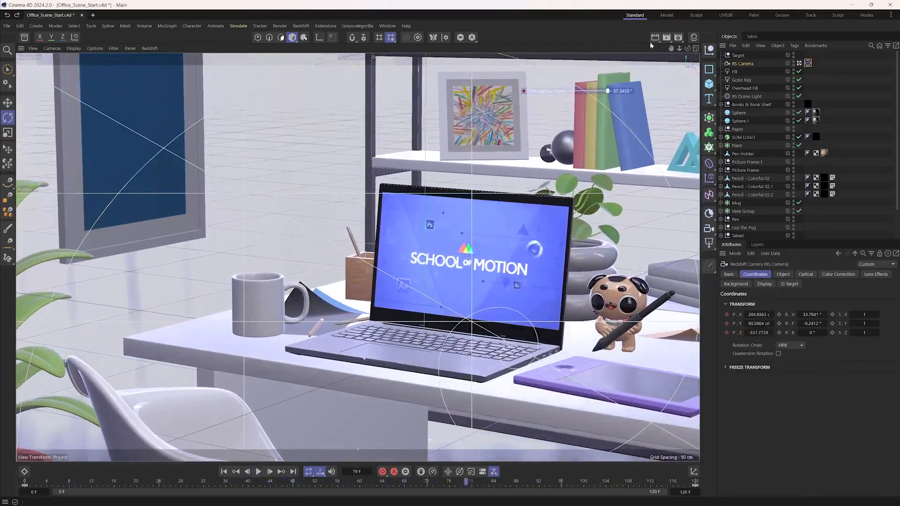
- Set the regular image output in the render settings to PNG format with a depth of 16 Bit/Channel
click(678, 38)
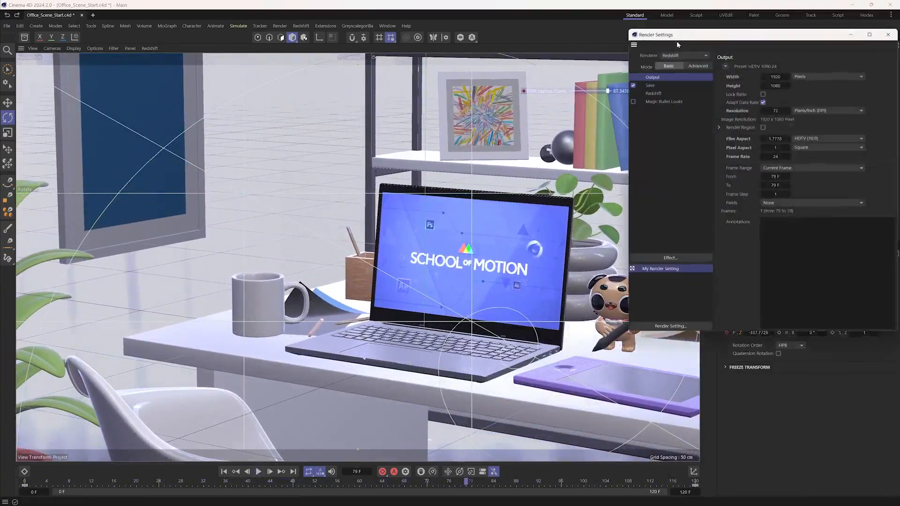
drag(686, 37, 473, 99)
click(452, 147)
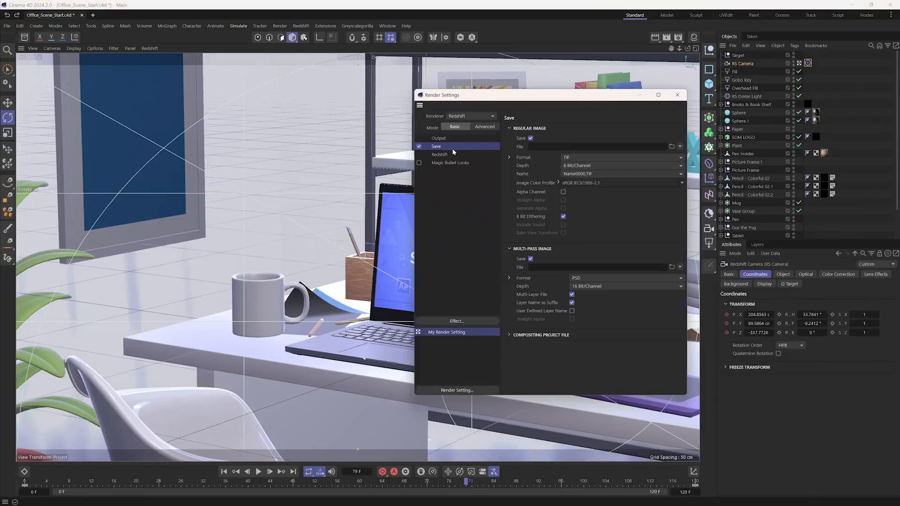
click(592, 160)
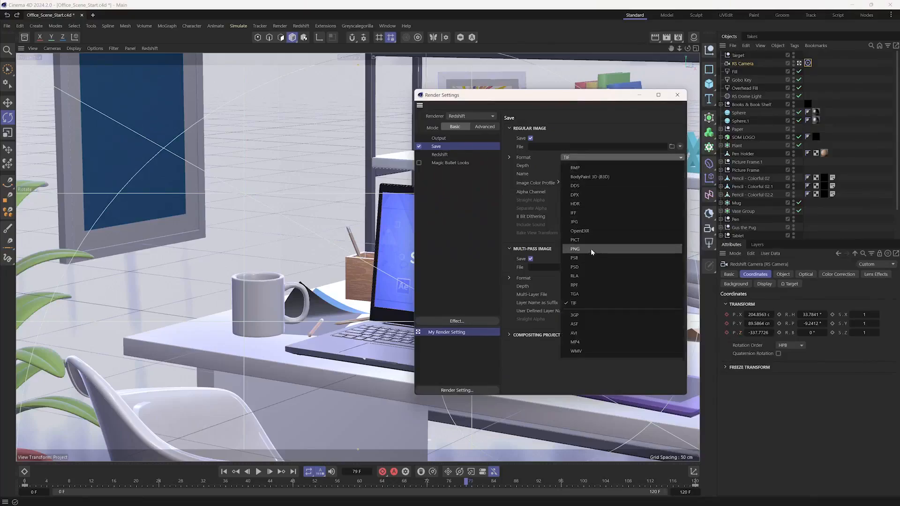
click(591, 248)
click(580, 166)
click(582, 176)
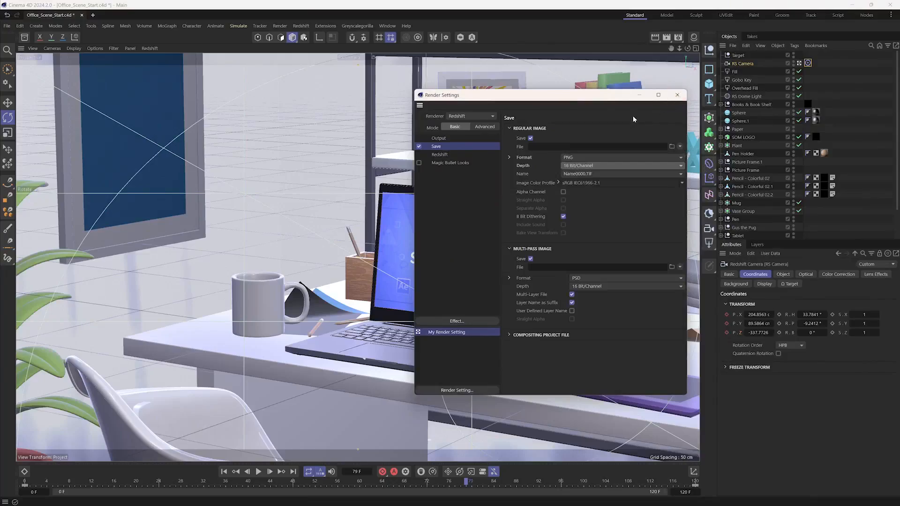
click(677, 95)
- Open the Redshift RenderView, enlarge it over the viewport and start rendering frame 79
click(667, 38)
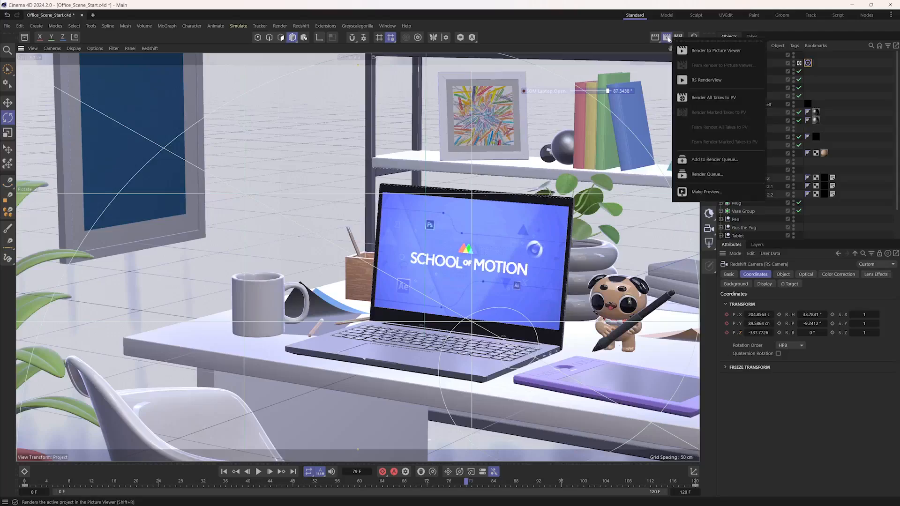
click(704, 80)
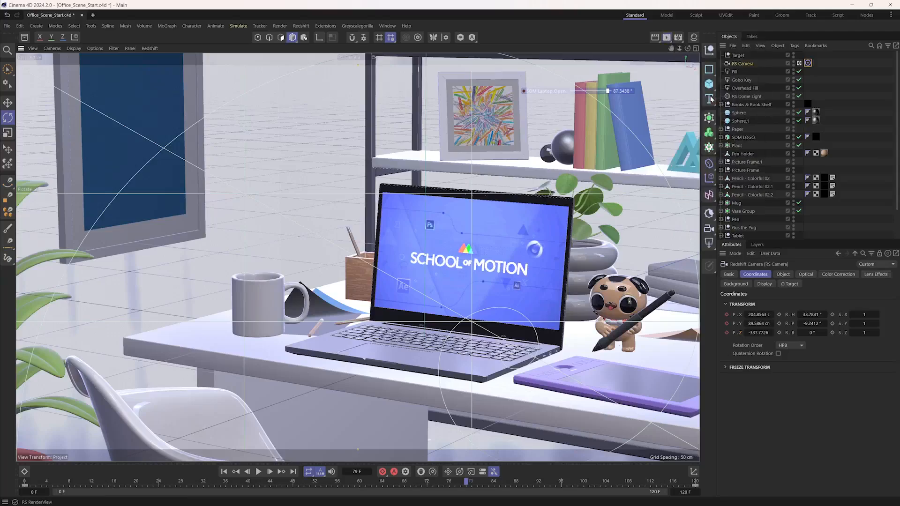
drag(662, 80, 146, 79)
drag(382, 317, 644, 449)
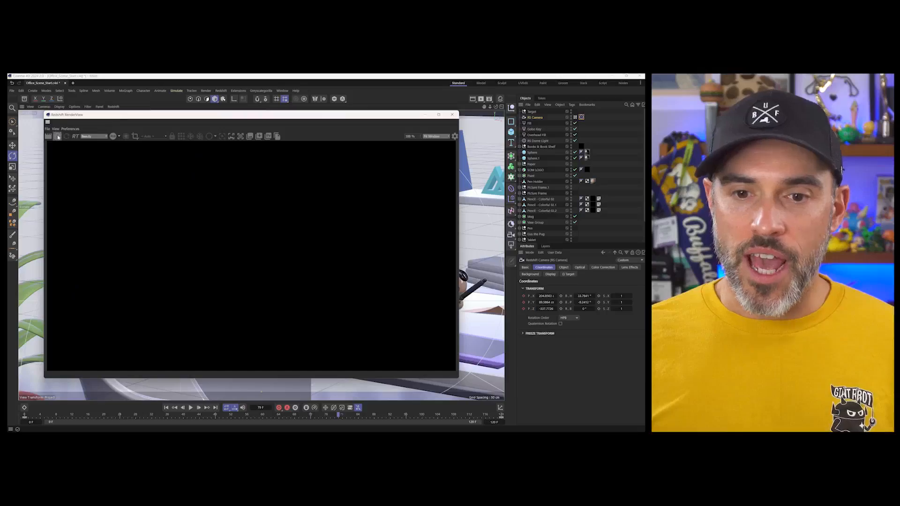
click(80, 110)
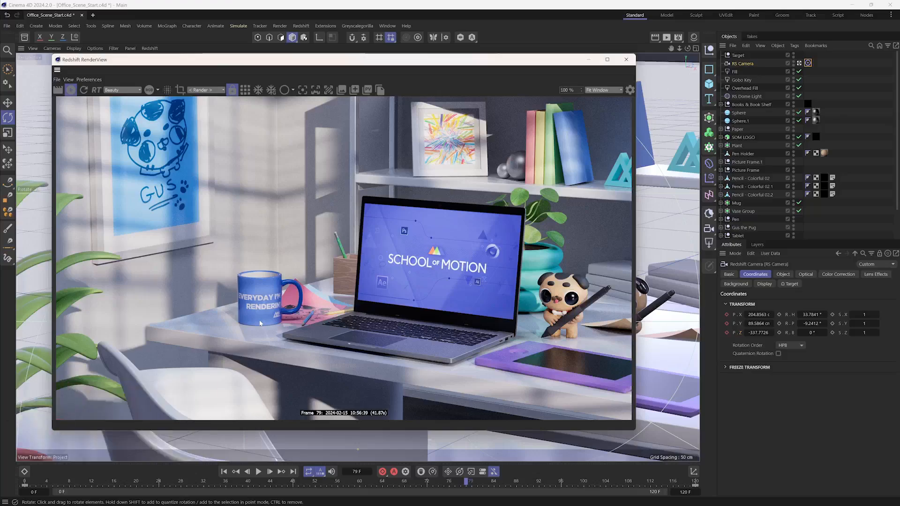
- Show the RenderView's display settings and look into the Color Controls section
click(625, 93)
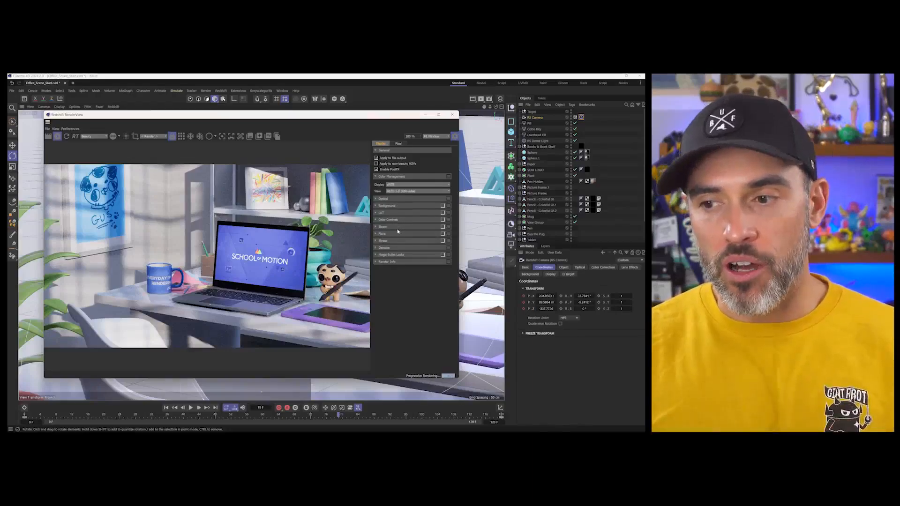
click(382, 220)
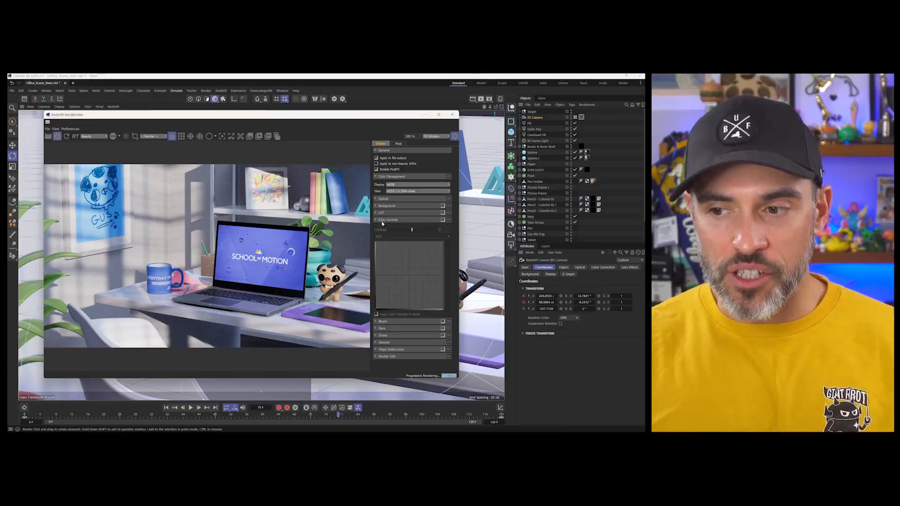
click(382, 221)
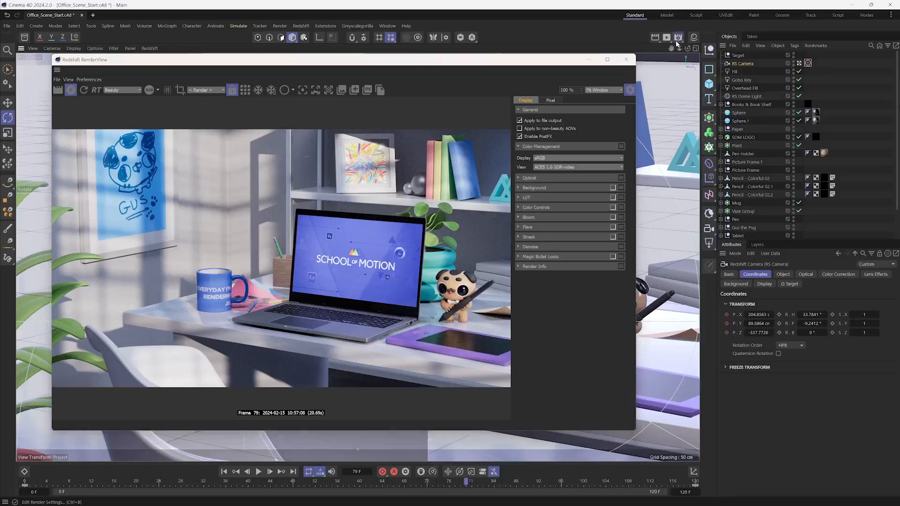
- Place the render settings beside the RenderView and set the Optical exposure to 0.41 EV
click(487, 100)
drag(683, 40, 644, 84)
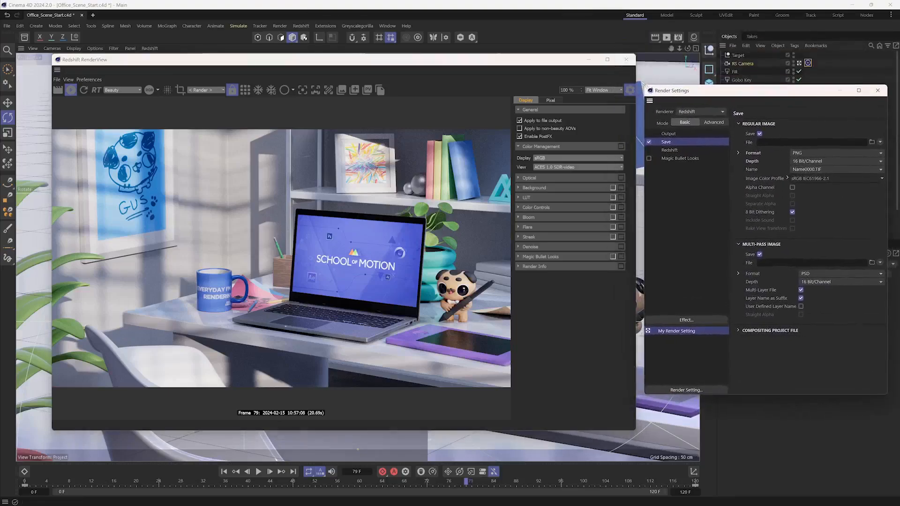
click(529, 178)
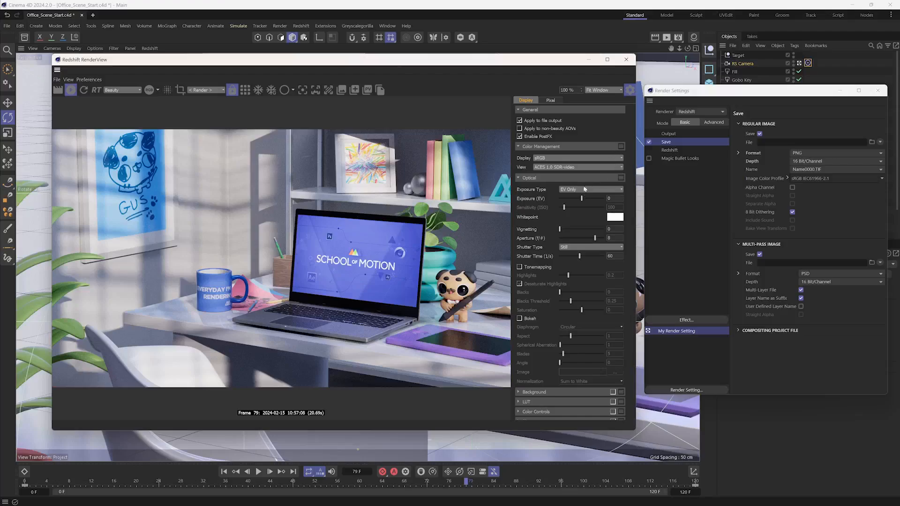
drag(582, 201, 583, 201)
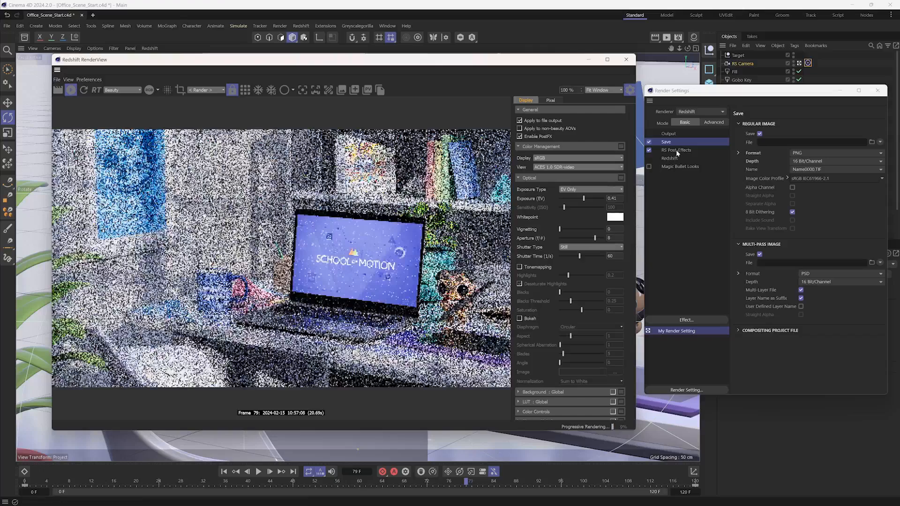
- Inspect the RS Post-Effects render settings and toggle the effect off and back on
click(676, 150)
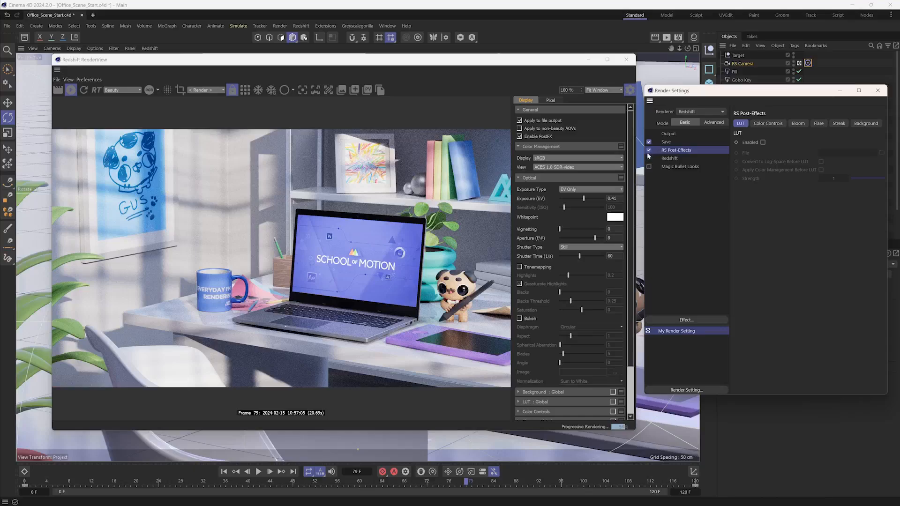
click(648, 153)
click(649, 152)
click(649, 150)
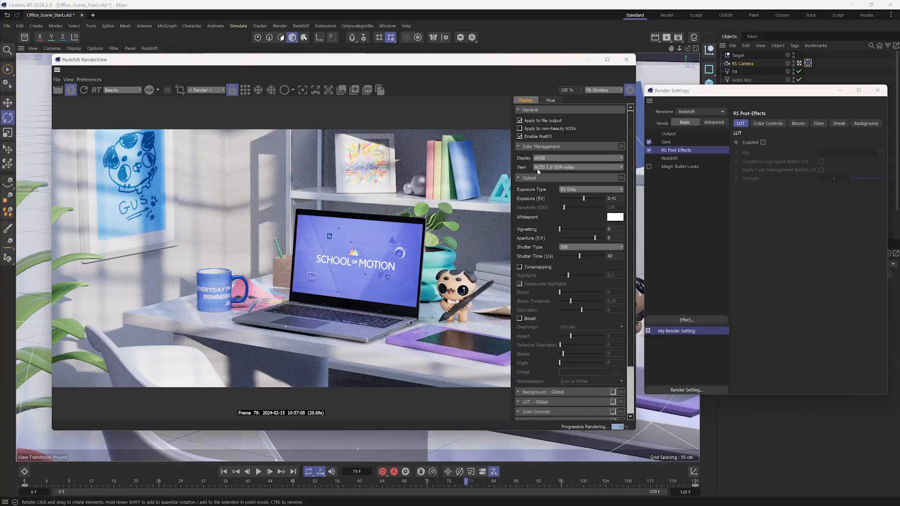
- Switch the rendered view between the Front and Perspective cameras, finishing on RS Camera
click(210, 92)
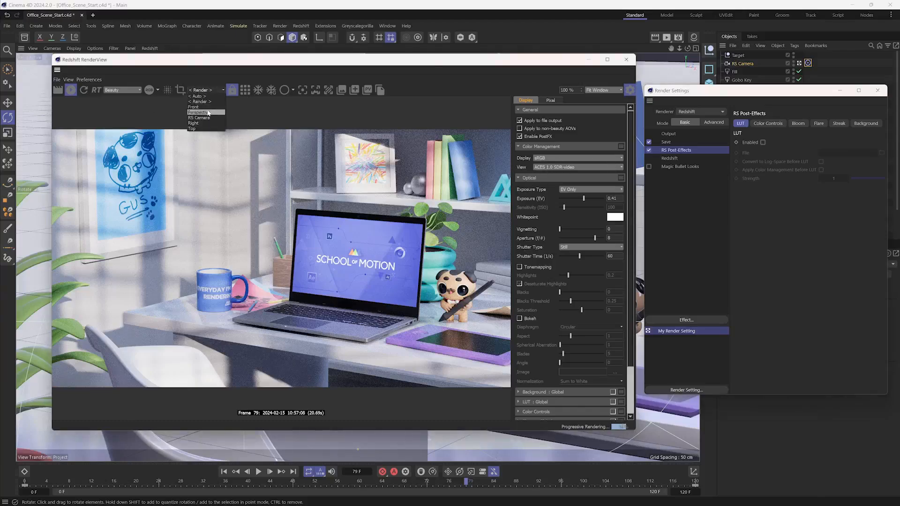
click(200, 111)
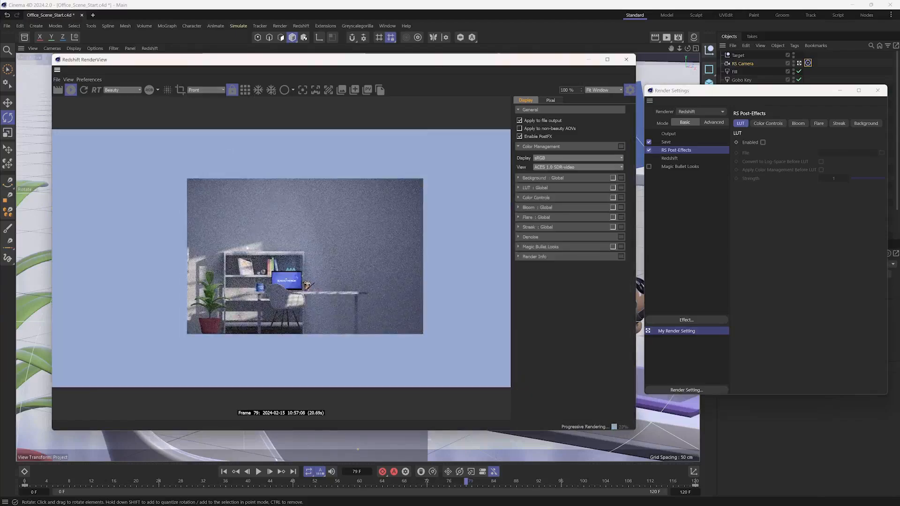
click(210, 93)
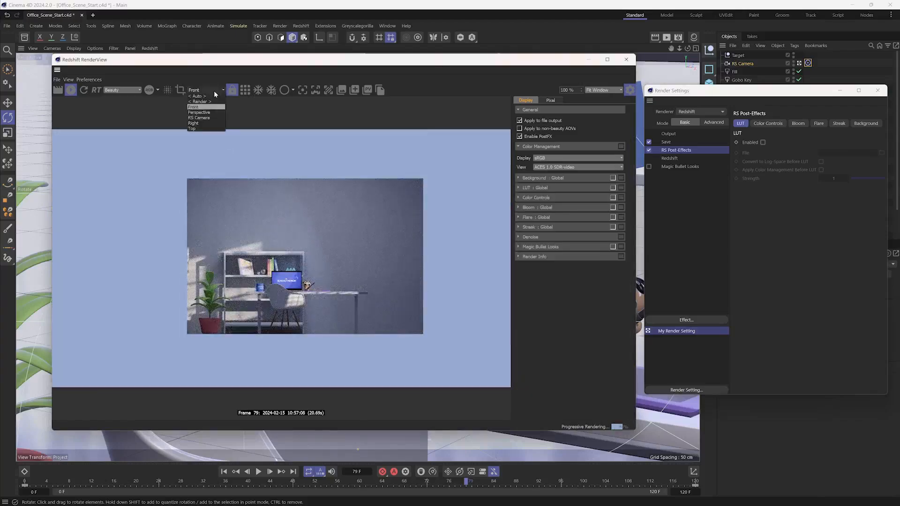
click(210, 114)
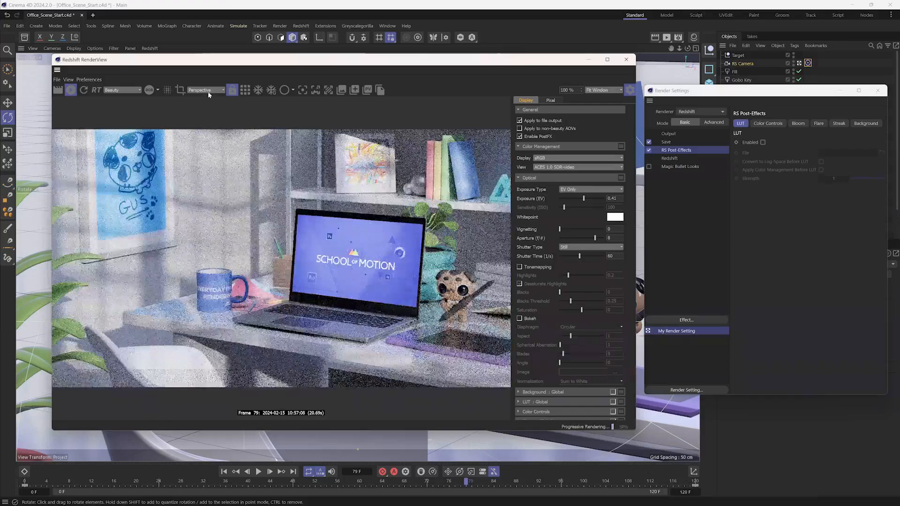
click(209, 90)
click(200, 111)
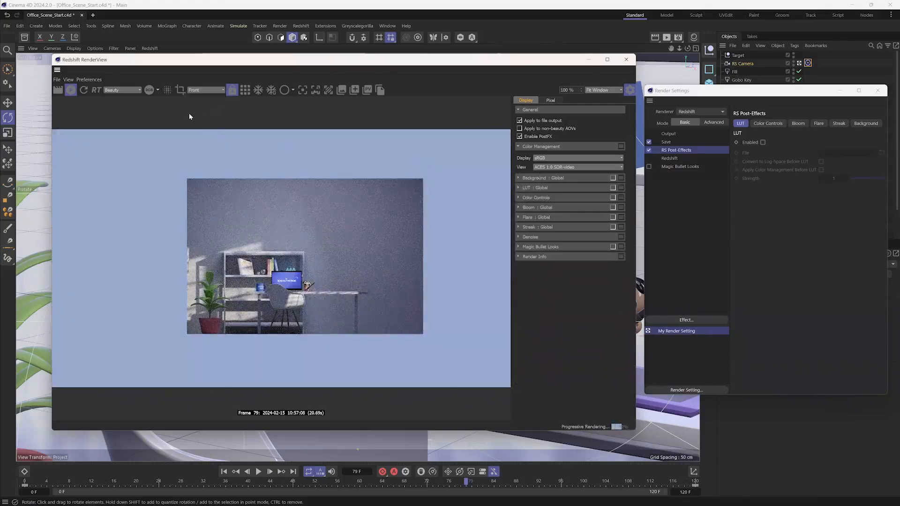
click(207, 91)
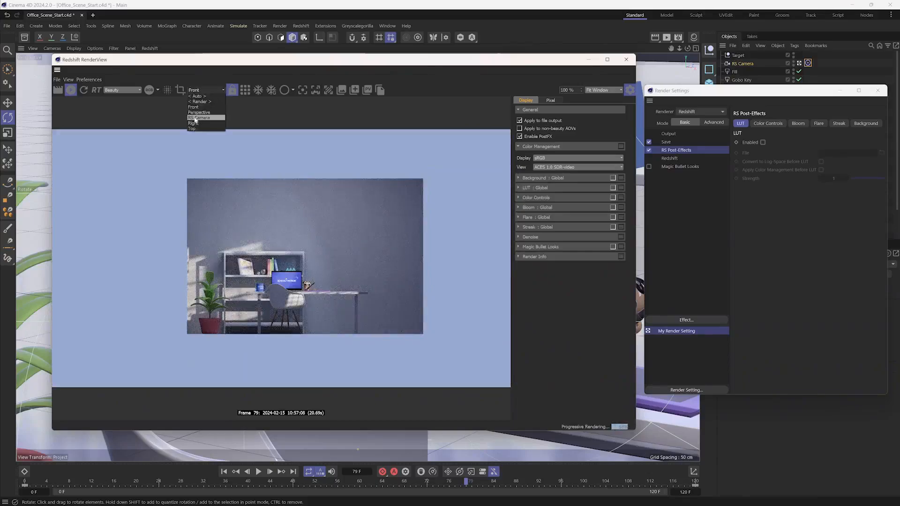
click(200, 118)
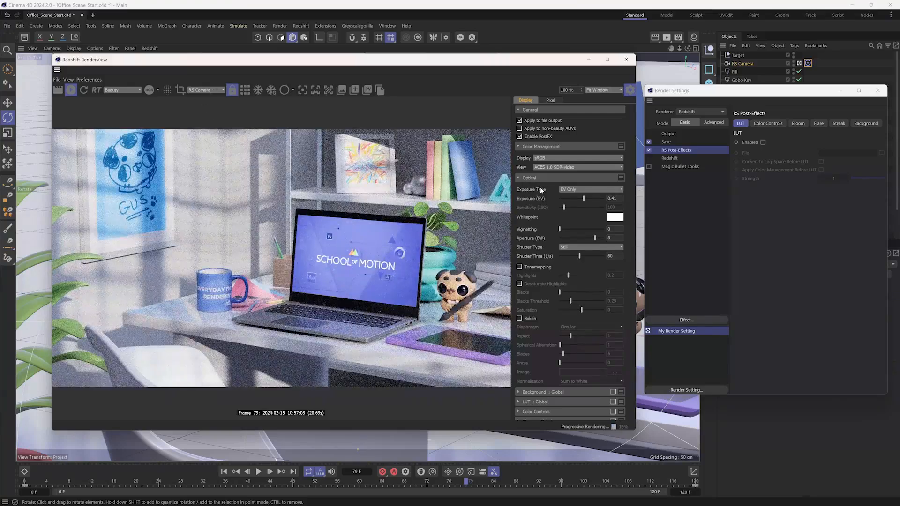
- Reset the Optical exposure to 0 EV and try several yellow and yellow-green whitepoint tints on the render
drag(619, 199, 571, 205)
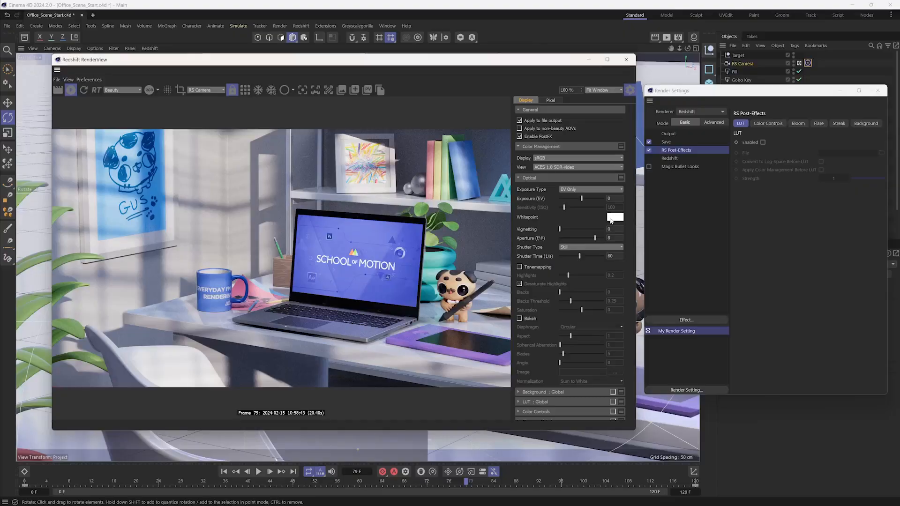
click(612, 218)
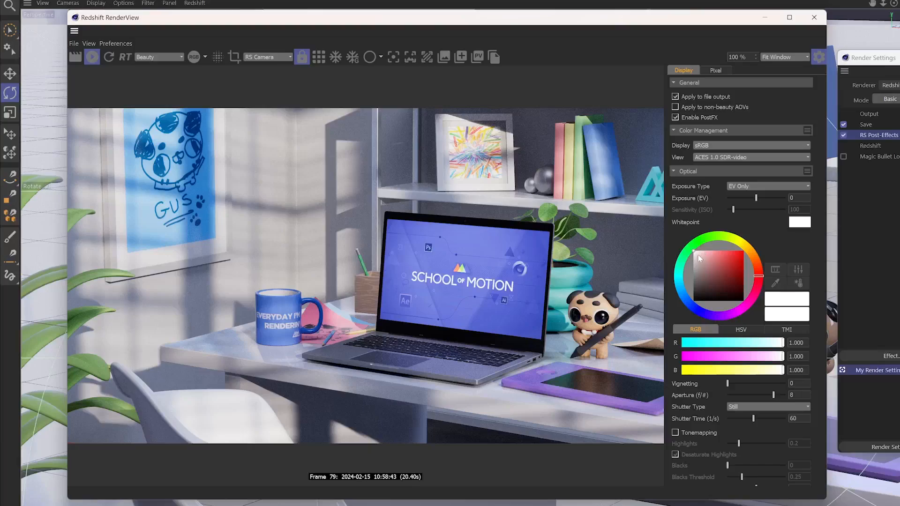
click(545, 239)
click(744, 242)
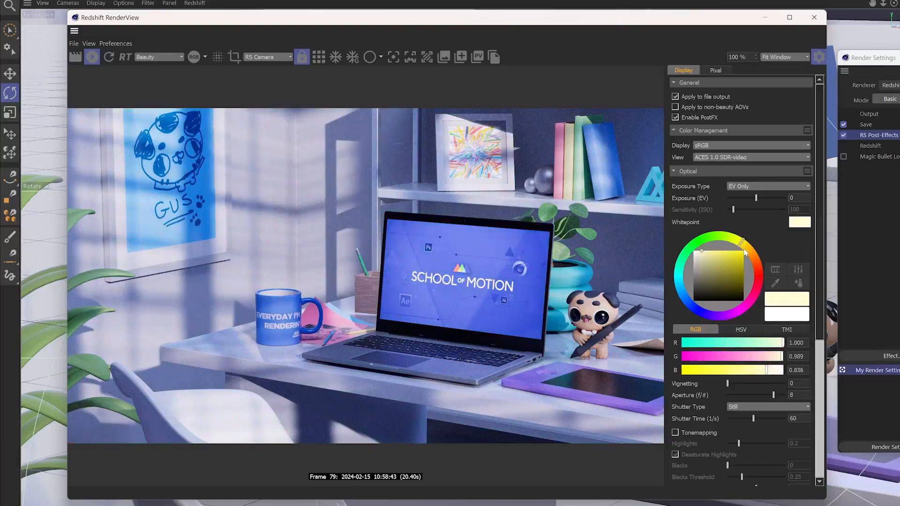
drag(742, 243, 702, 251)
drag(703, 252, 706, 254)
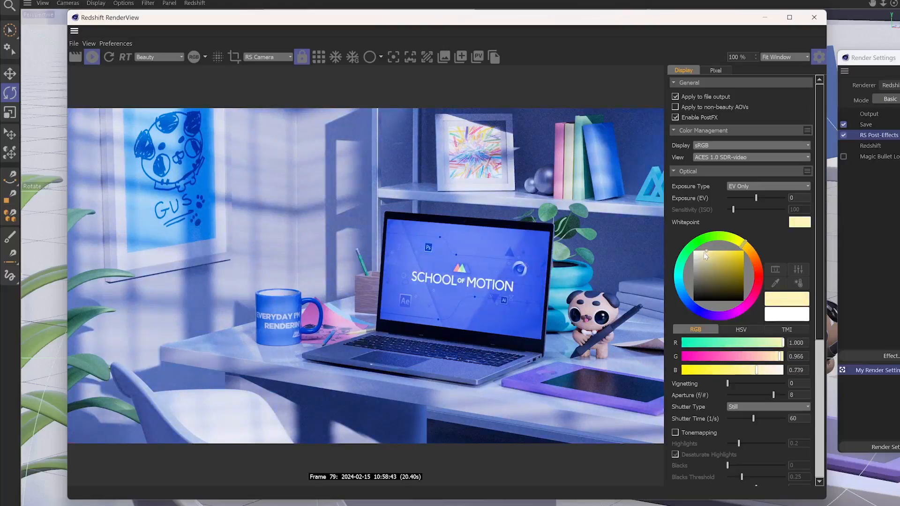
drag(705, 253, 735, 237)
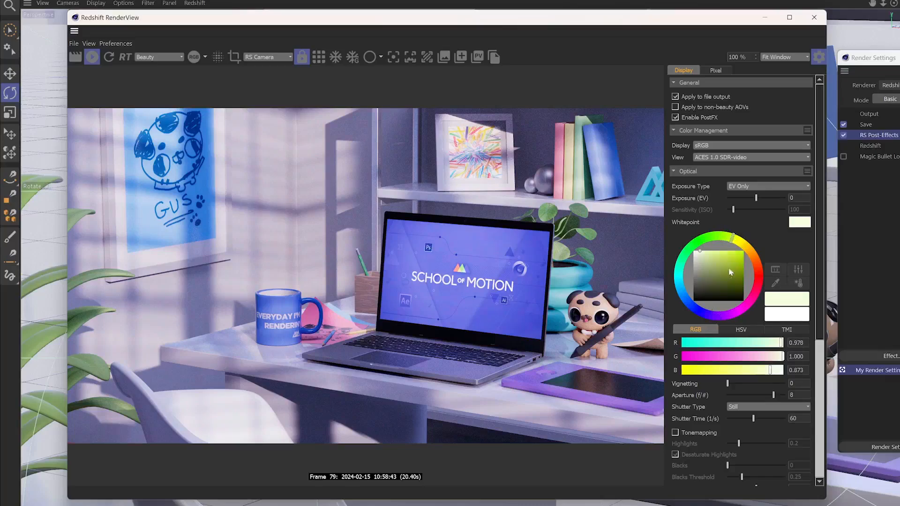
mouse_move(711, 261)
mouse_down()
mouse_move(714, 236)
mouse_move(739, 241)
mouse_up()
drag(706, 252, 704, 256)
mouse_move(699, 256)
mouse_down()
mouse_move(696, 249)
mouse_move(707, 260)
mouse_up()
- Try a light blue whitepoint of about R 0.788, G 0.806, B 1.000 and shift its hue towards cyan
click(697, 313)
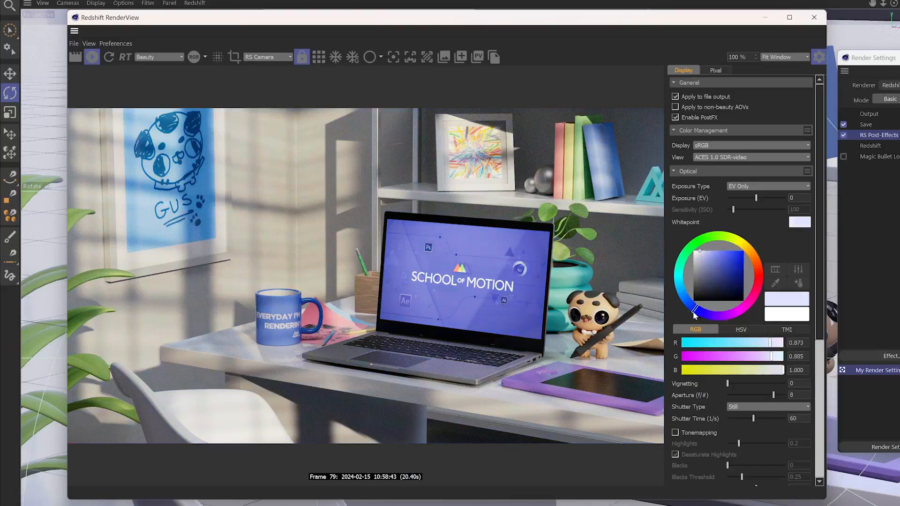
drag(705, 254, 703, 251)
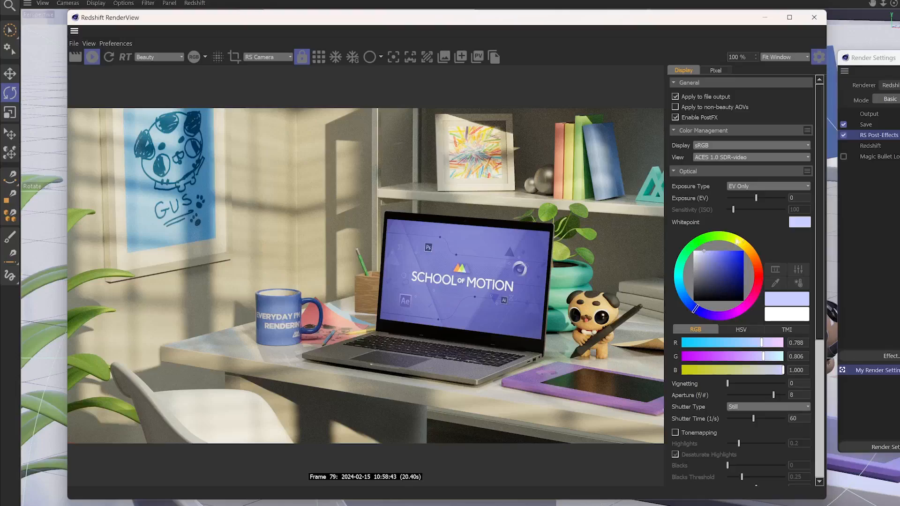
drag(696, 310, 685, 298)
- Set the whitepoint to a very pale yellow of R 0.992, G 1.000, B 0.933
drag(704, 255, 698, 251)
drag(735, 240, 731, 255)
click(697, 251)
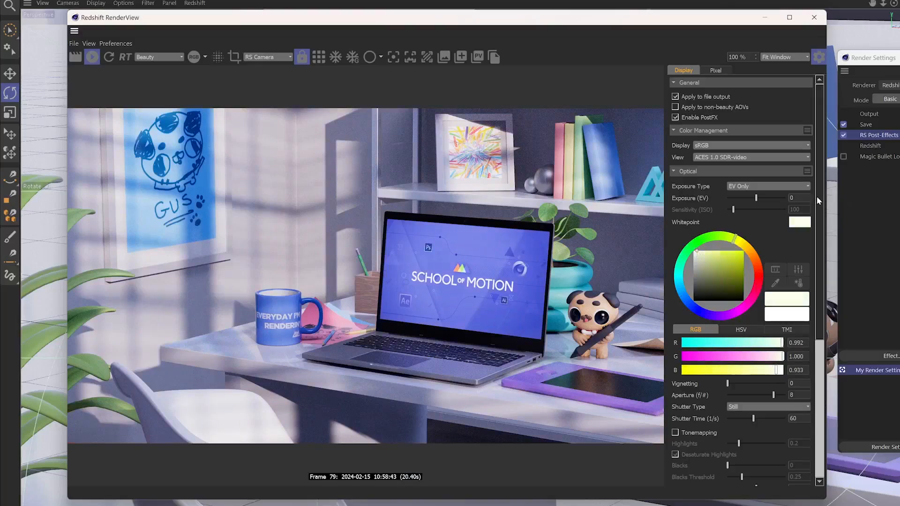
scroll(819, 233, down, 5)
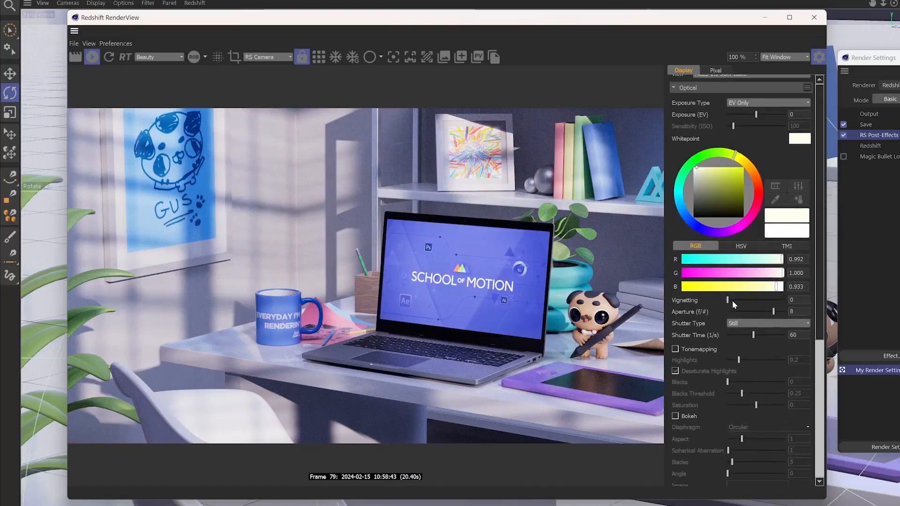
- Try a strong Vignetting amount on the rendered view and return it to 0
drag(728, 301, 785, 300)
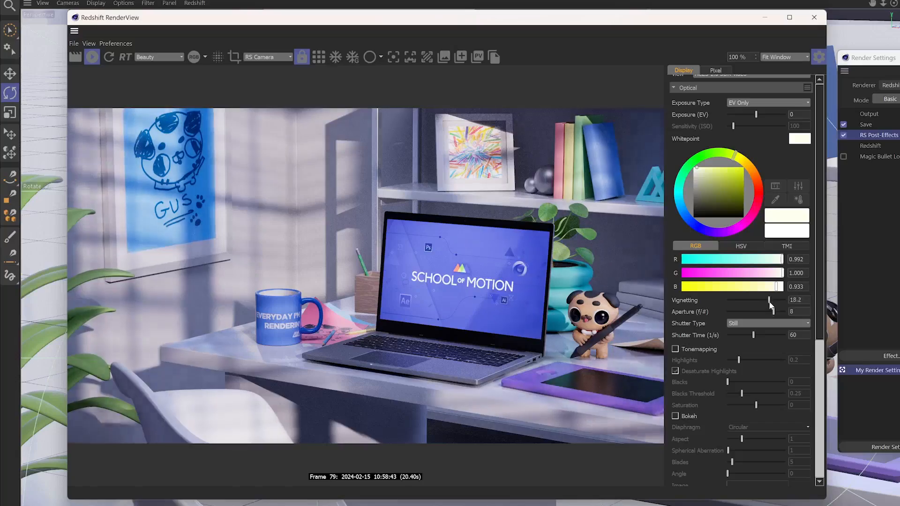
drag(802, 300, 698, 295)
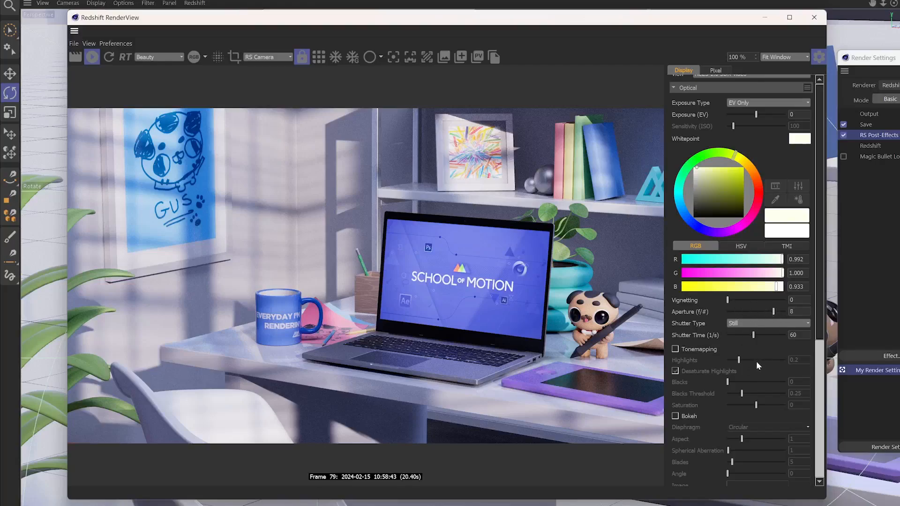
- Compare the render with and without Optical Tonemapping, leaving Tonemapping enabled
drag(820, 285, 806, 323)
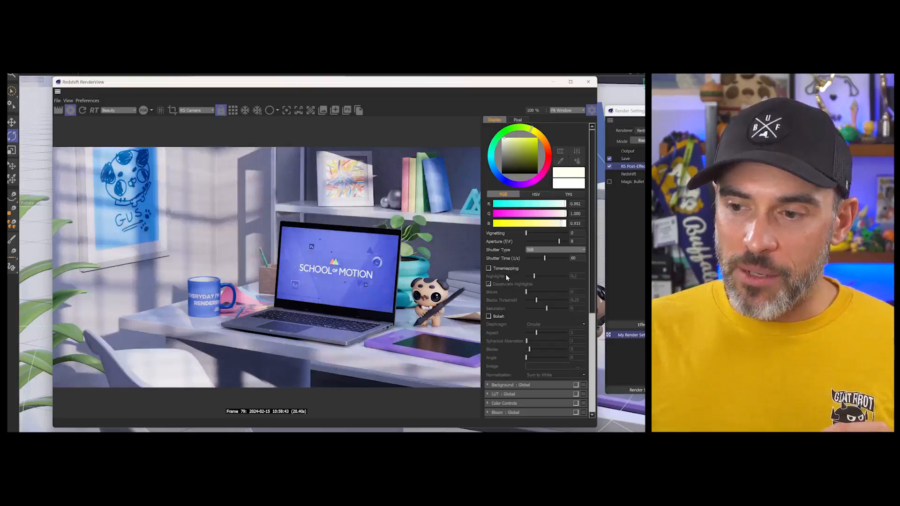
click(506, 270)
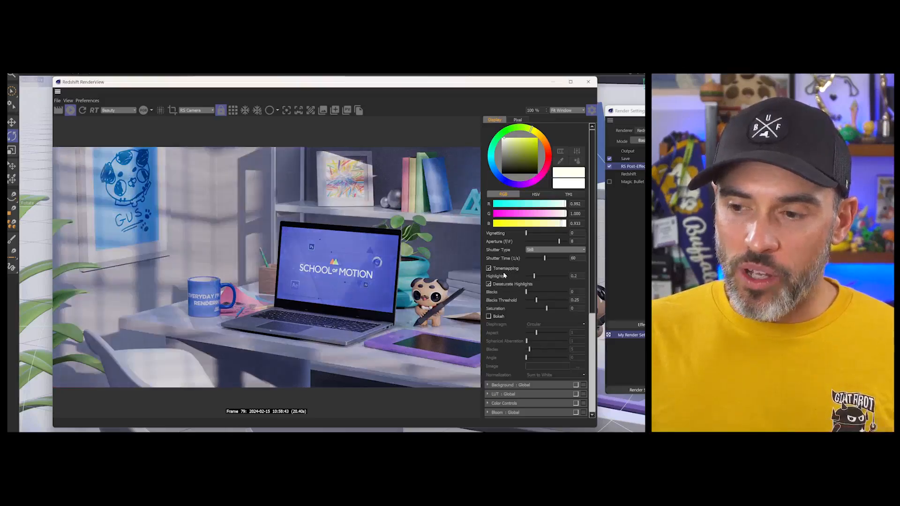
click(506, 269)
click(505, 270)
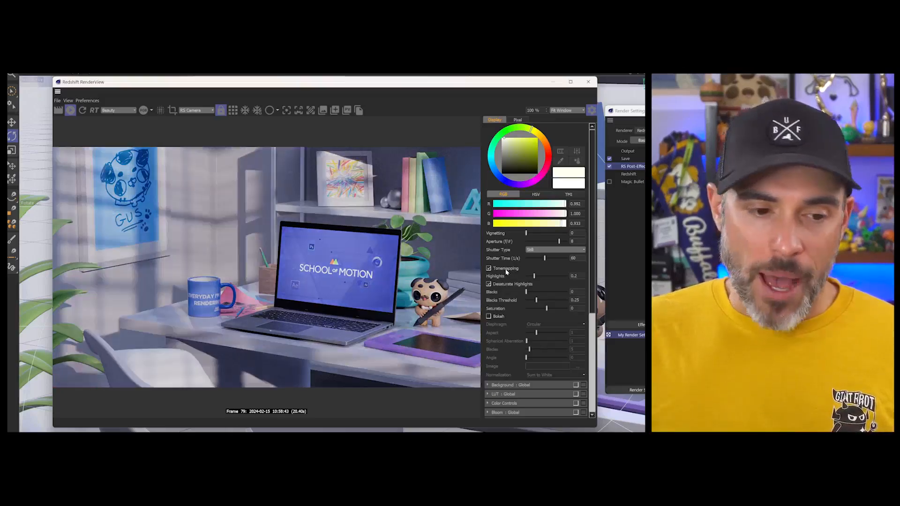
click(506, 270)
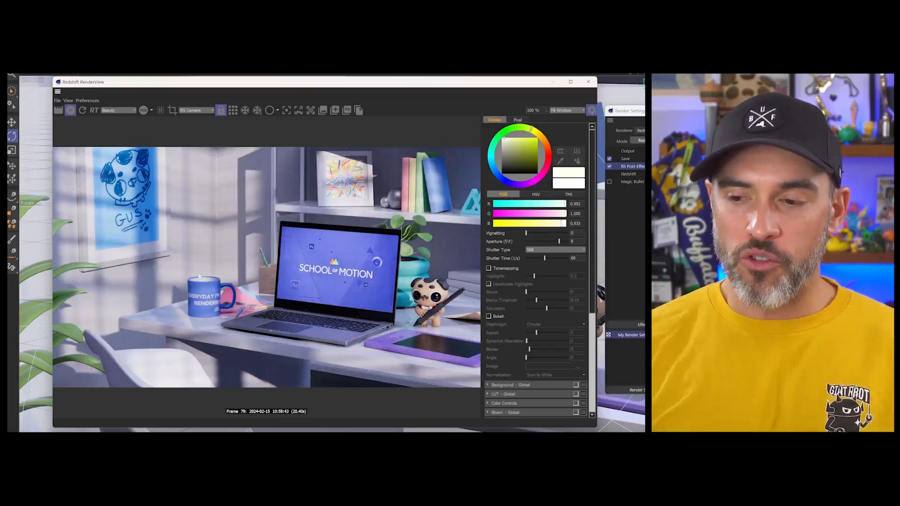
click(509, 269)
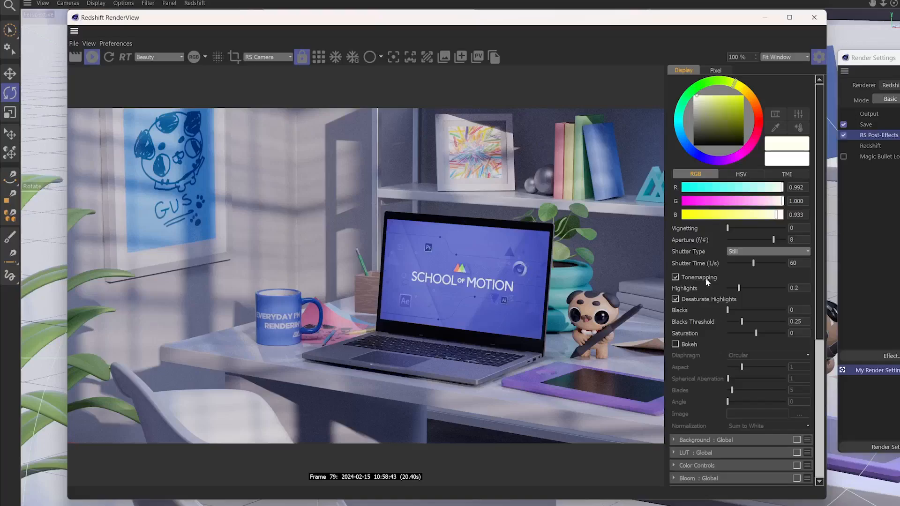
click(706, 280)
click(707, 280)
click(708, 276)
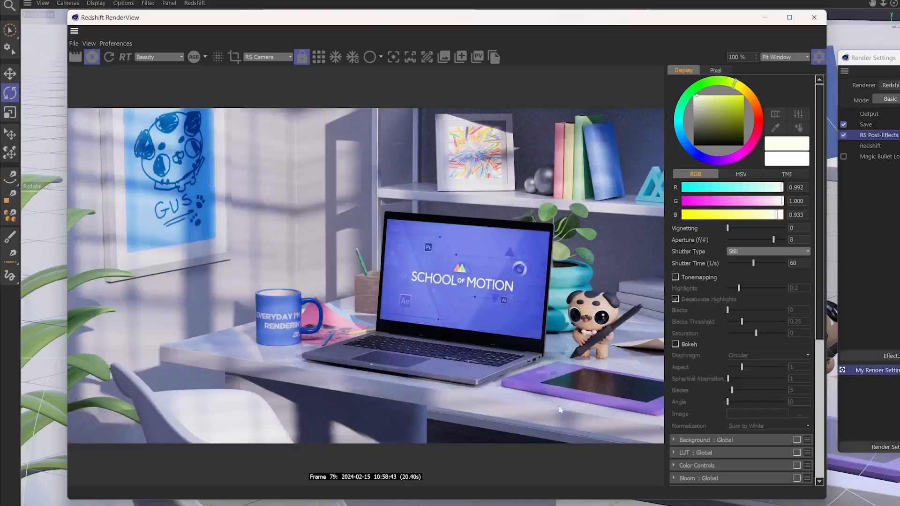
click(697, 277)
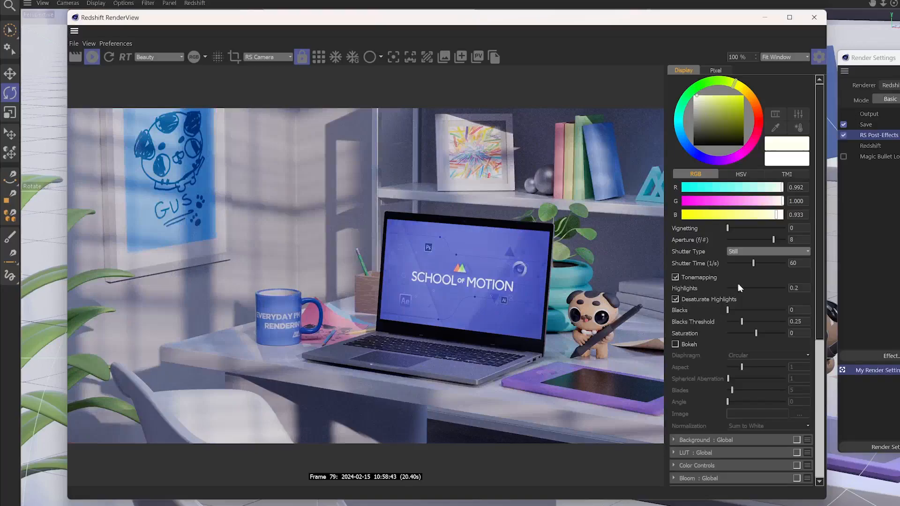
- Turn off Desaturate Highlights and set tonemapping Highlights to 0.283, Blacks to 0.107, Blacks Threshold to 0.316 and Saturation to -0.016
mouse_move(747, 289)
mouse_down()
mouse_move(778, 286)
mouse_move(724, 293)
mouse_move(742, 295)
mouse_up()
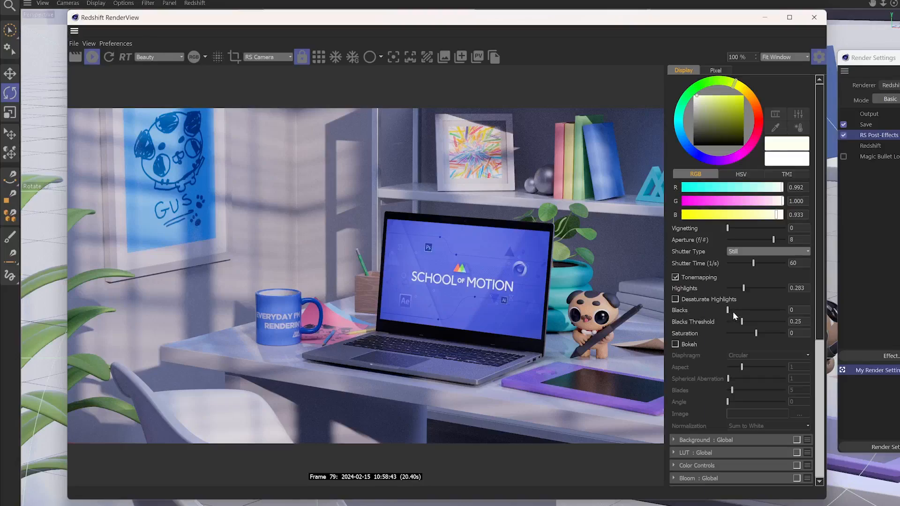
mouse_move(729, 311)
mouse_down()
mouse_move(746, 311)
mouse_move(721, 310)
mouse_move(787, 323)
mouse_move(749, 309)
mouse_move(736, 316)
mouse_move(766, 313)
mouse_move(729, 316)
mouse_move(761, 322)
mouse_move(743, 324)
mouse_move(760, 322)
mouse_move(735, 312)
mouse_up()
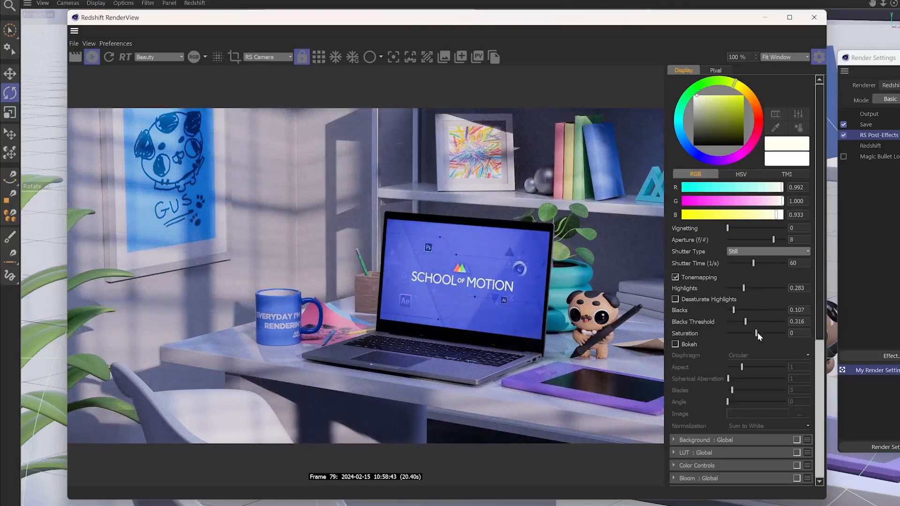
mouse_move(757, 335)
mouse_down()
mouse_move(725, 333)
mouse_move(792, 330)
mouse_move(732, 331)
mouse_move(756, 336)
mouse_up()
- Review the Optical settings and compare the render with the tonemapping adjustments off and on
drag(825, 246, 819, 286)
scroll(813, 207, up, 2)
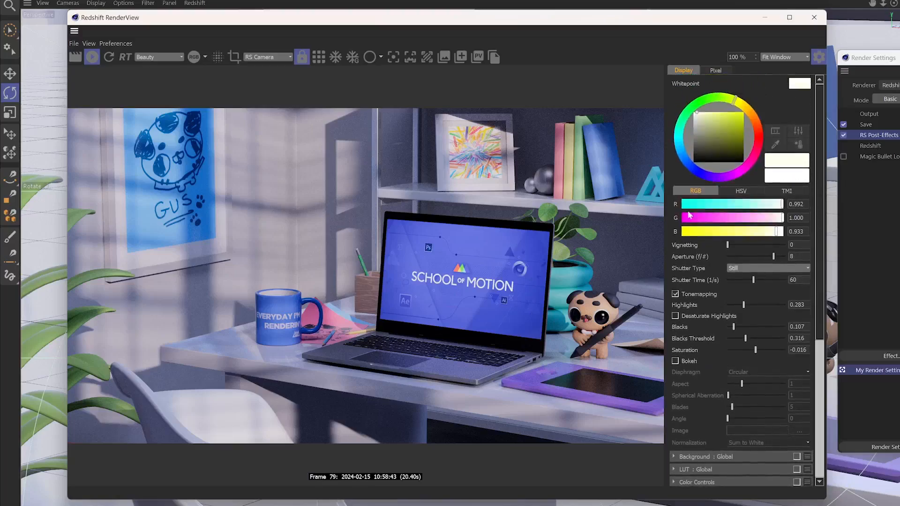
scroll(819, 167, up, 5)
scroll(821, 174, down, 3)
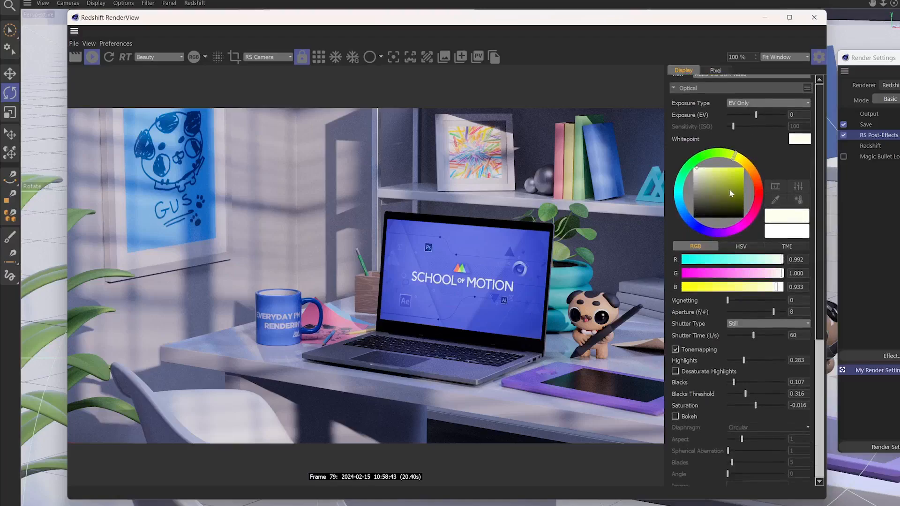
click(696, 352)
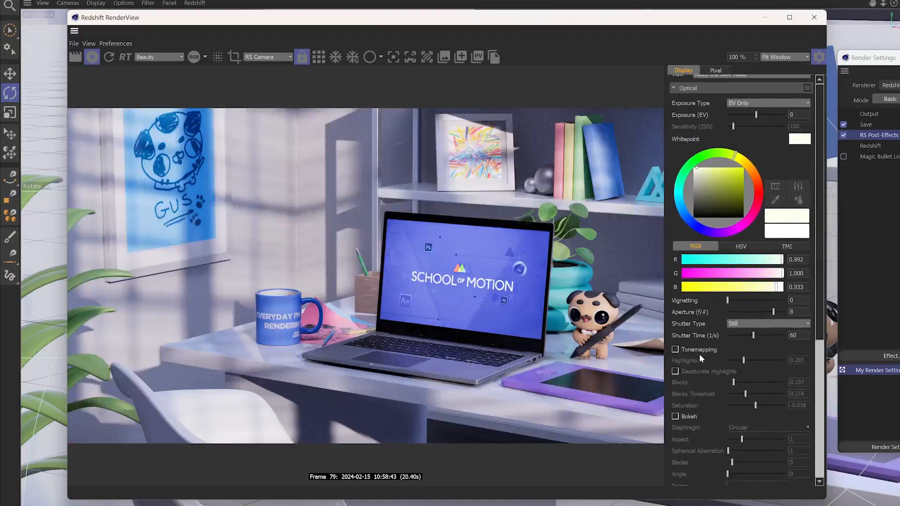
click(702, 353)
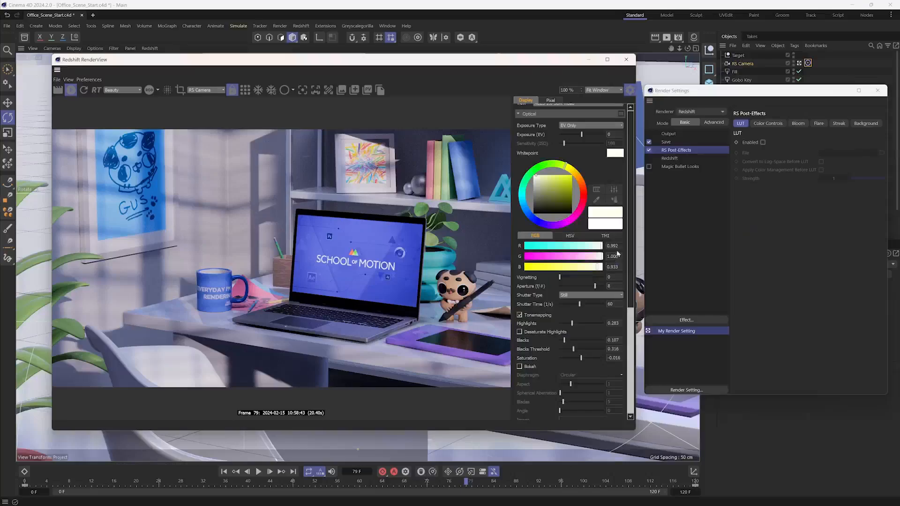
- Enable the global Background post effect and hide the Walls object so the background shows behind the desk
click(549, 115)
click(527, 188)
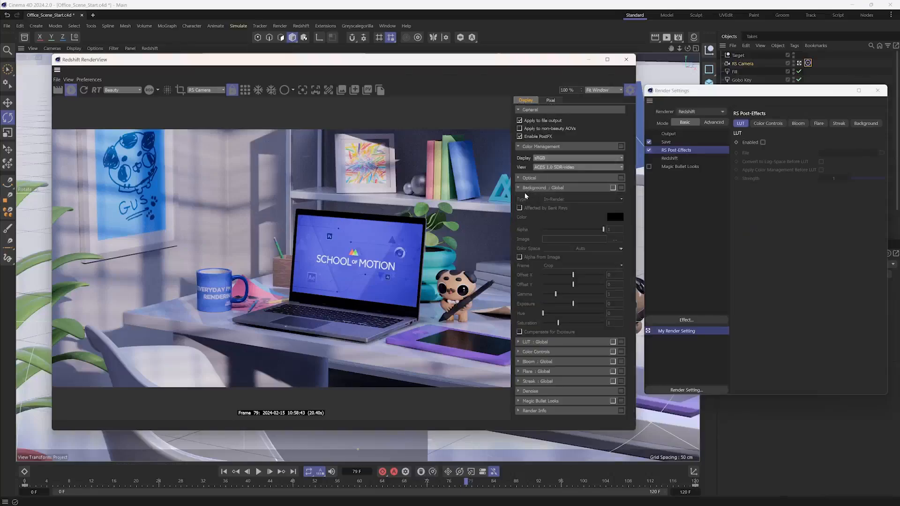
click(613, 188)
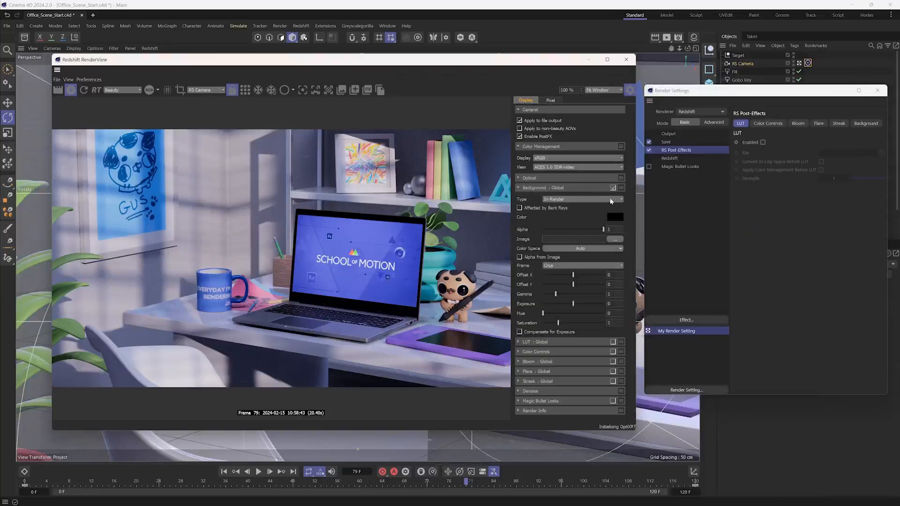
click(878, 91)
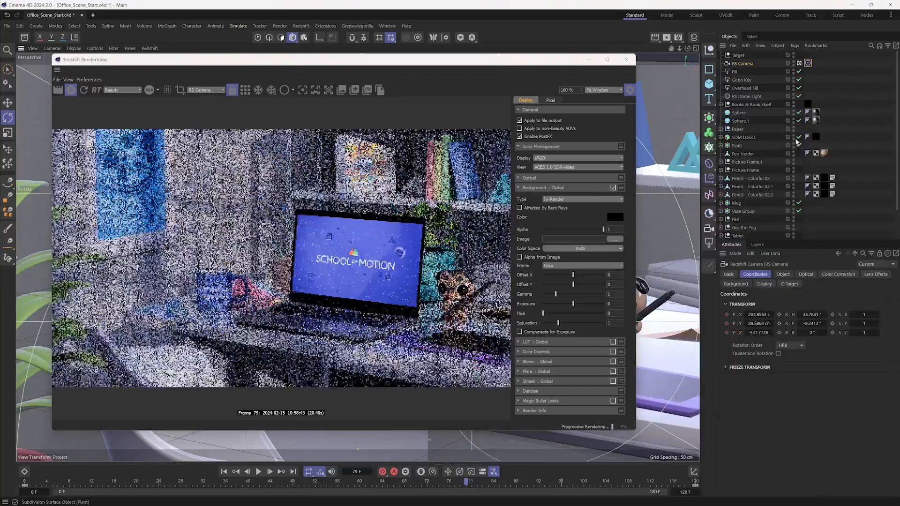
scroll(792, 183, down, 2)
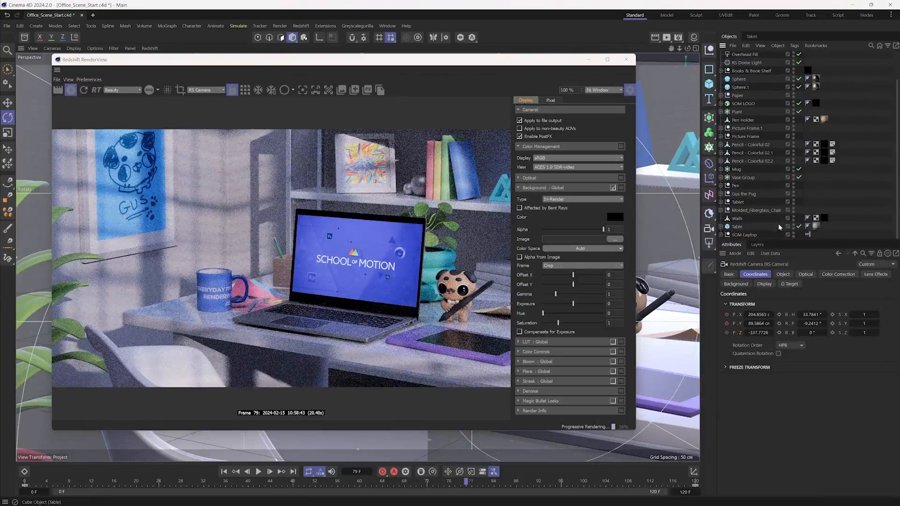
click(793, 218)
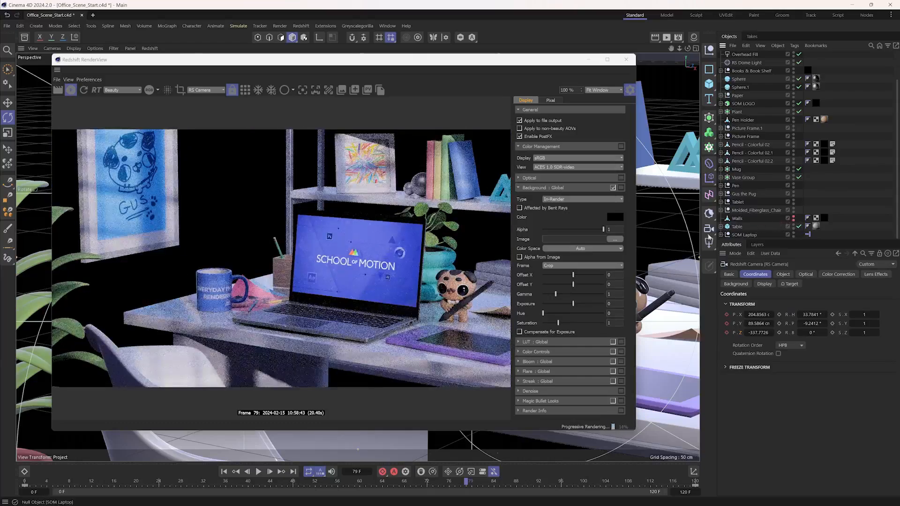
- Try a strong red background colour of about R 0.836 behind the desk scene
click(613, 187)
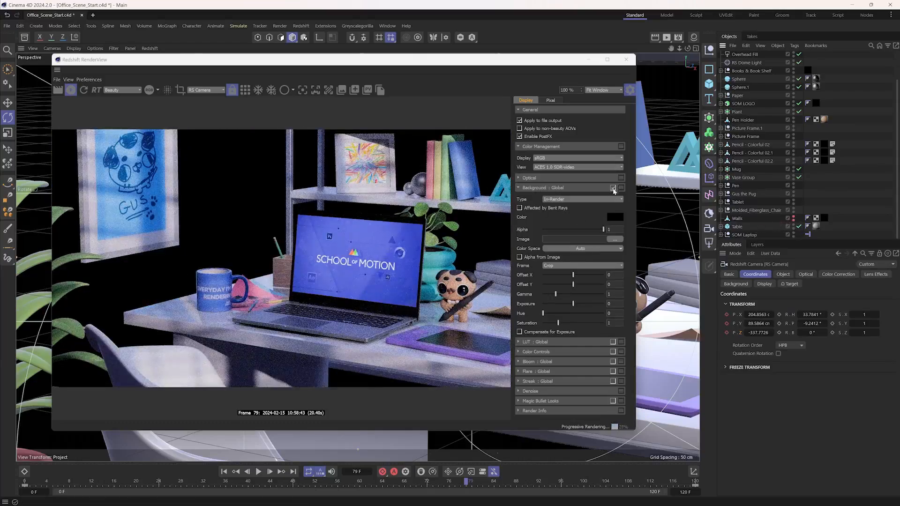
click(615, 217)
click(556, 271)
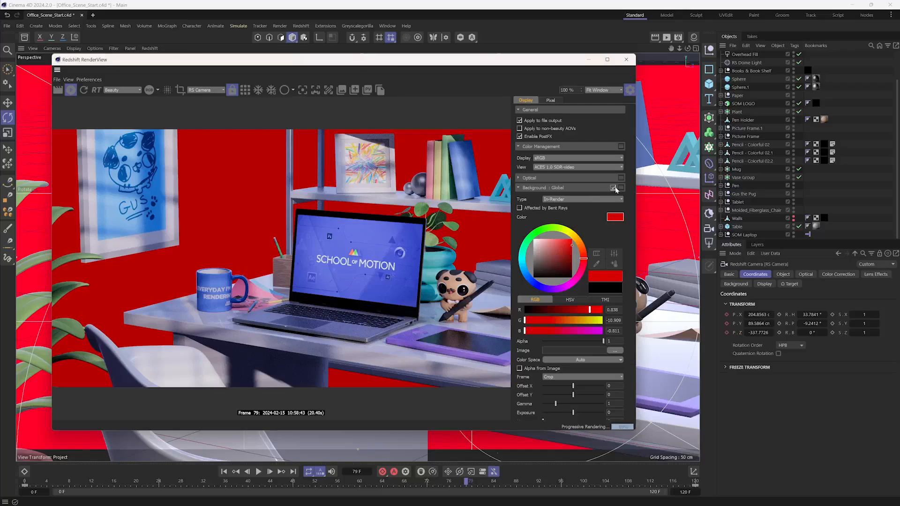
click(613, 187)
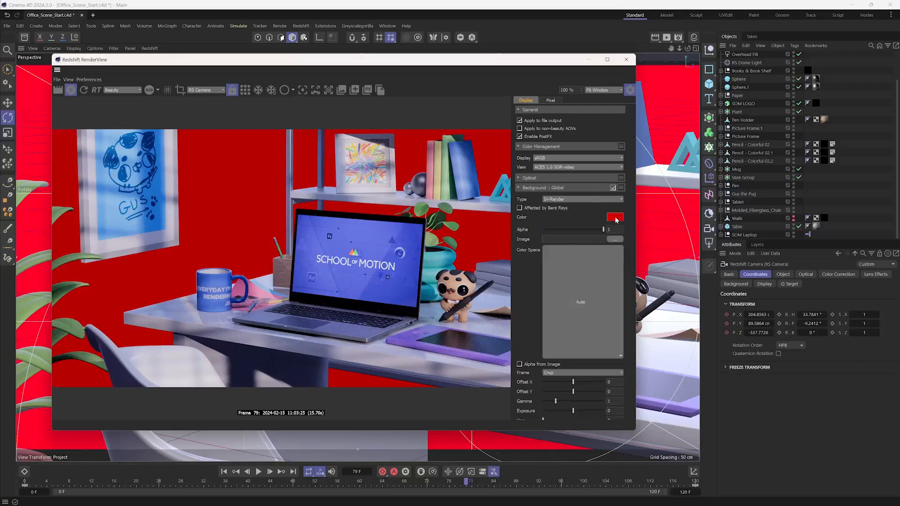
- Change the background colour to light pink of R 0.970, G 0.617, B 0.617 and browse for a background image without choosing one
click(557, 242)
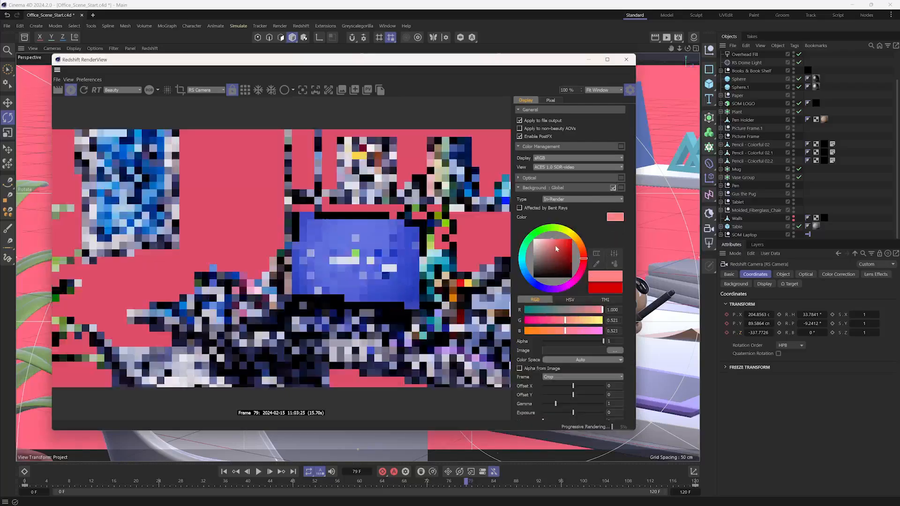
click(613, 189)
click(613, 189)
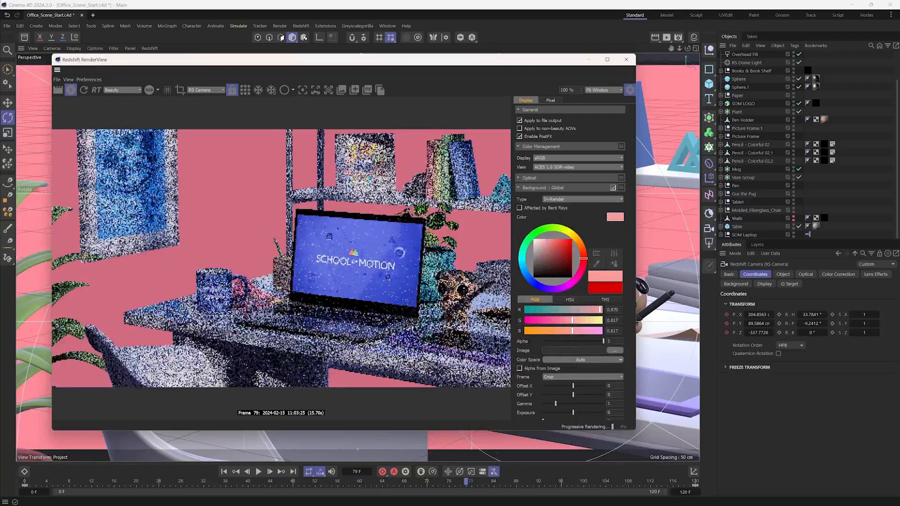
click(614, 351)
click(509, 464)
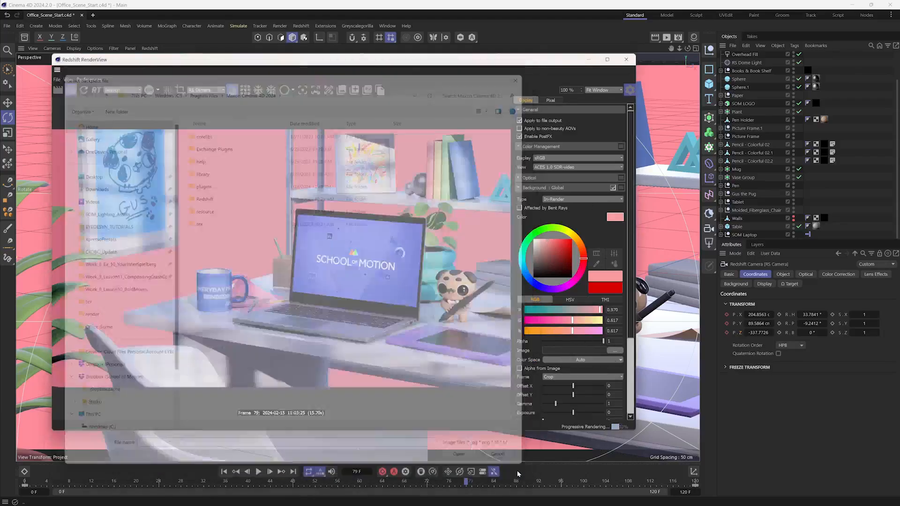
- Disable the global Background effect and make the Walls object visible again
click(614, 188)
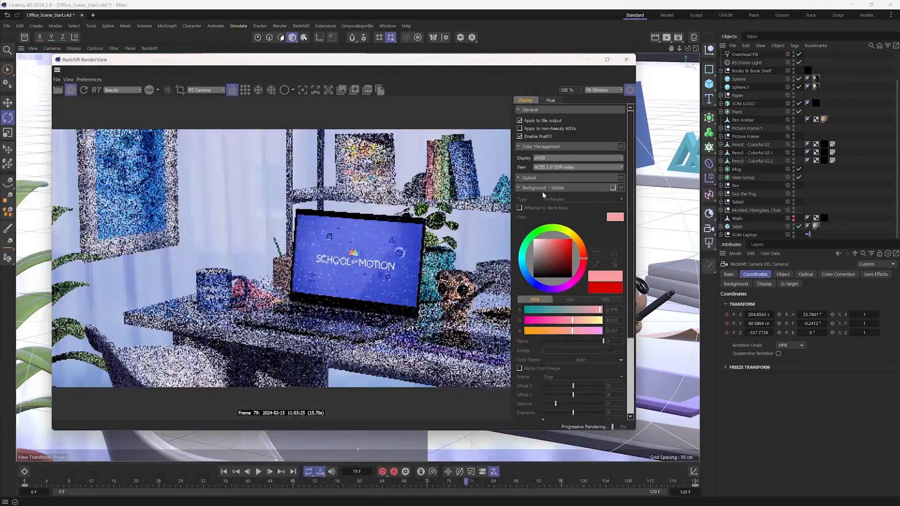
click(538, 189)
click(793, 218)
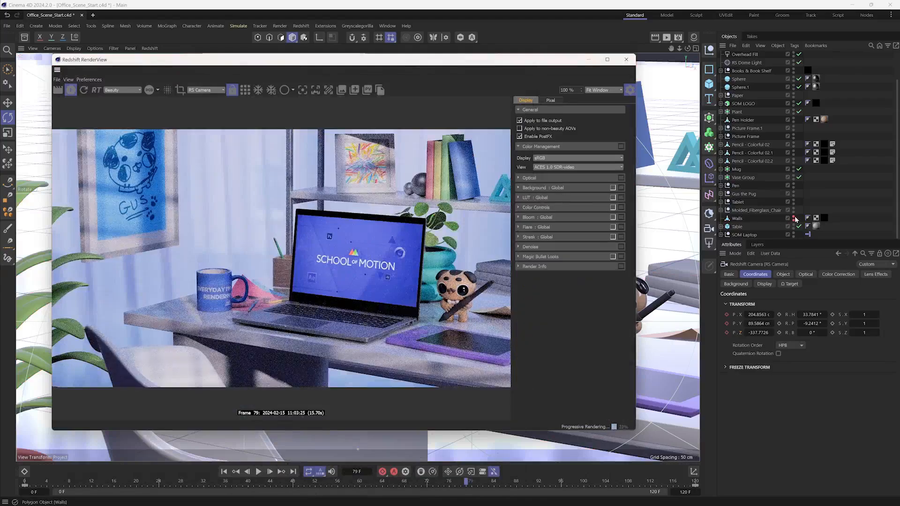
- Enable Color Controls, set Contrast to 0.1 and shape the RGB curve with slightly lowered shadows and raised highlights
click(536, 208)
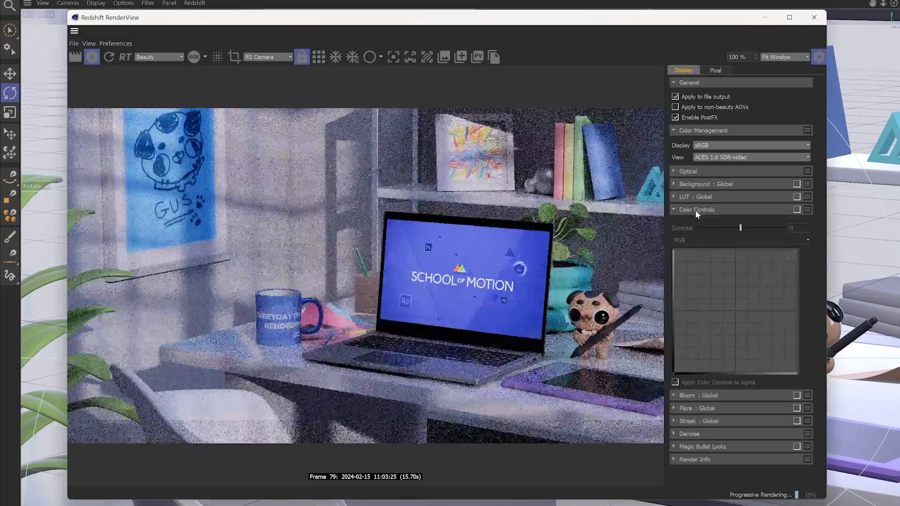
click(613, 208)
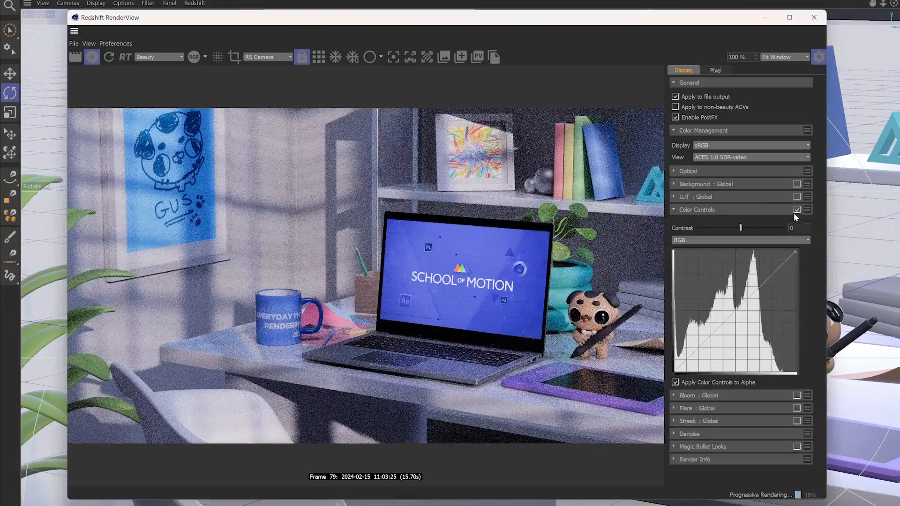
click(747, 228)
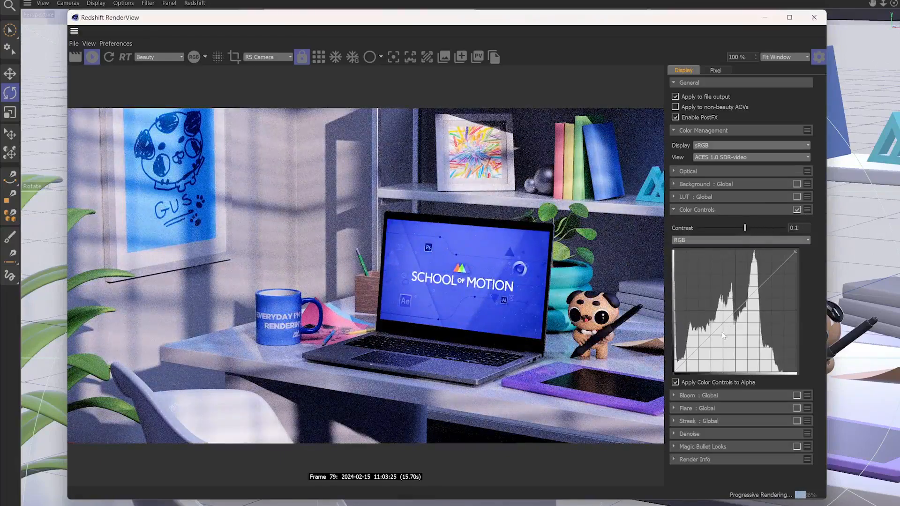
drag(714, 335, 714, 343)
drag(753, 315, 753, 287)
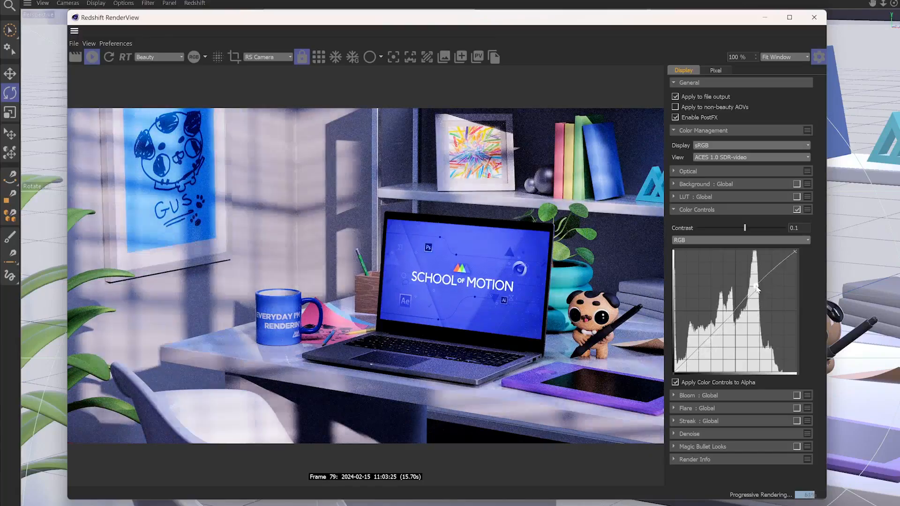
- Switch the curve to the Blue channel and try small adjustments to its shadow and highlight points
click(704, 240)
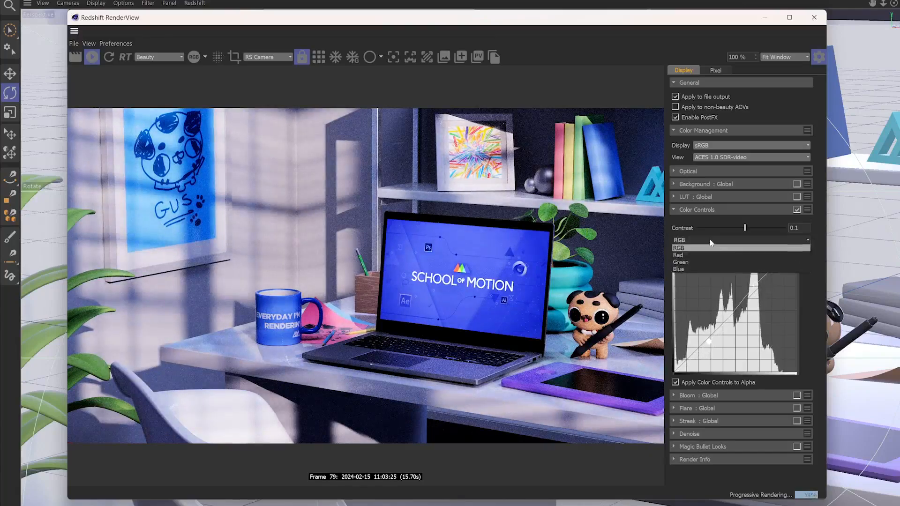
click(710, 266)
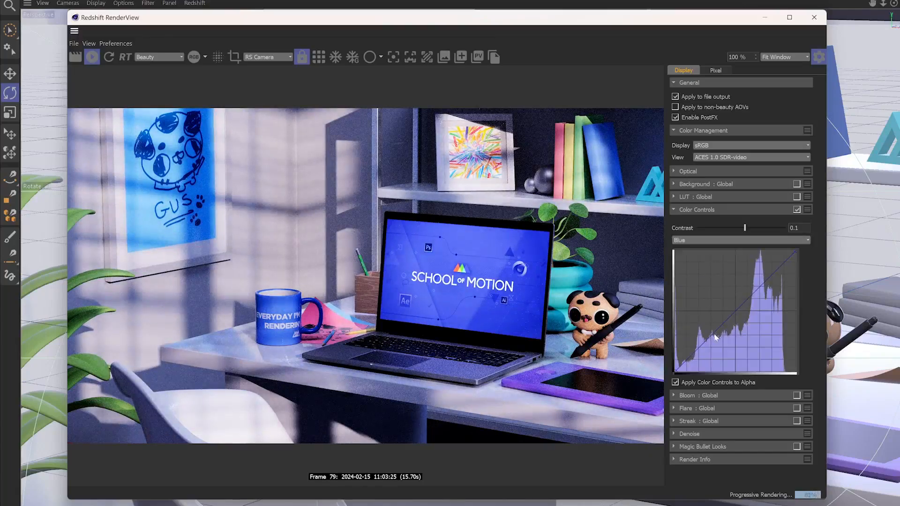
click(701, 352)
click(758, 293)
mouse_move(759, 293)
mouse_down()
mouse_move(780, 311)
mouse_move(737, 284)
mouse_move(767, 305)
mouse_move(758, 295)
mouse_up()
- Compare the render with and without Color Controls, leaving the effect disabled and its section collapsed
click(796, 209)
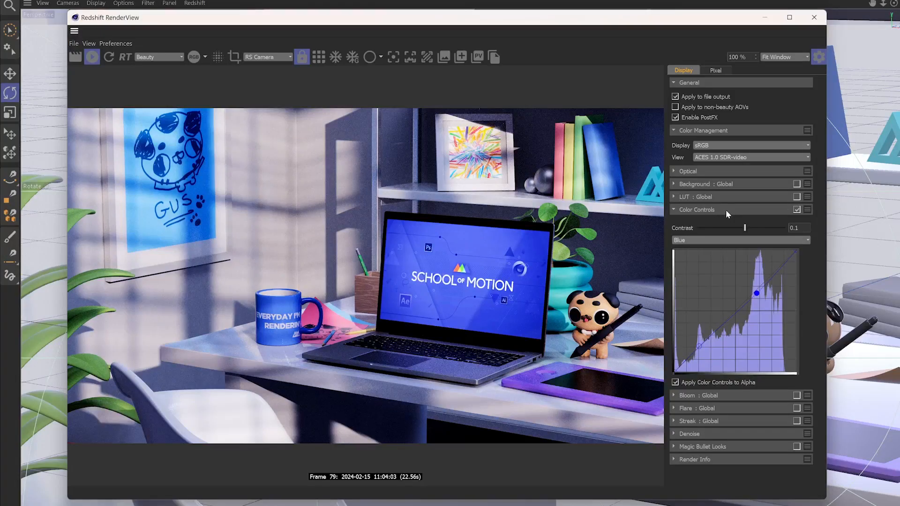
click(797, 210)
click(752, 210)
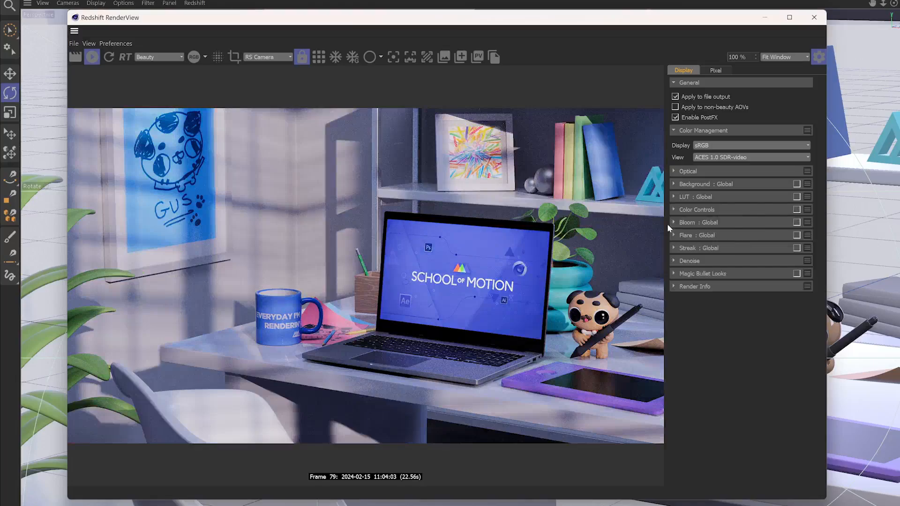
- Enable Color Controls and Bloom, setting Bloom Threshold to about 2.07, Softness to about 0.175 and Intensity to about 2.84
click(689, 223)
click(796, 209)
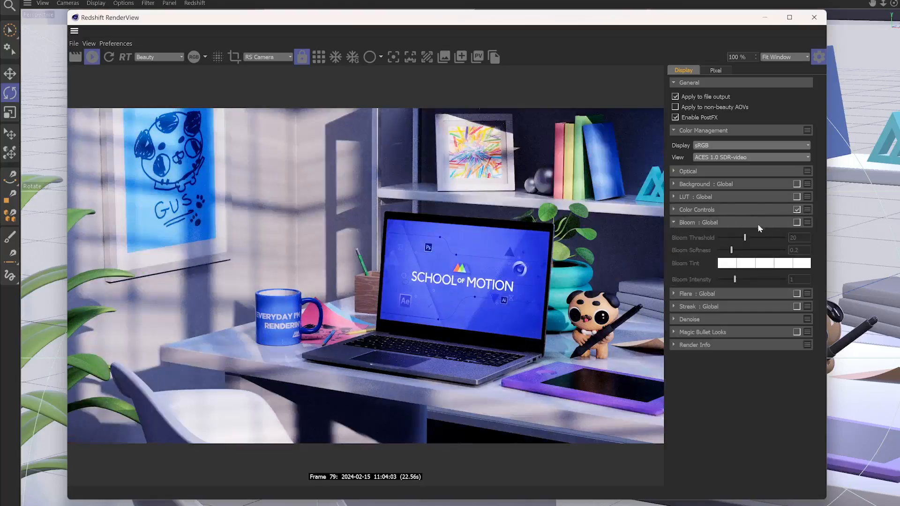
click(796, 222)
drag(776, 238, 717, 238)
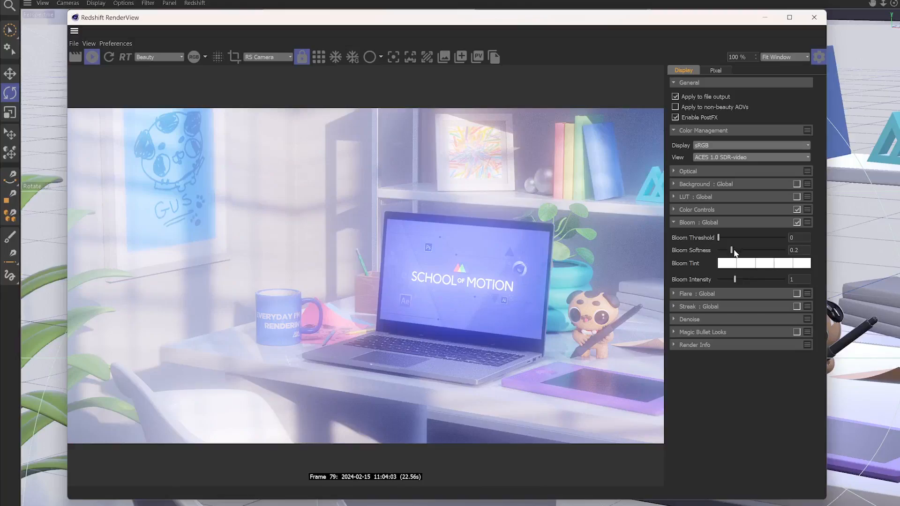
drag(735, 252, 763, 279)
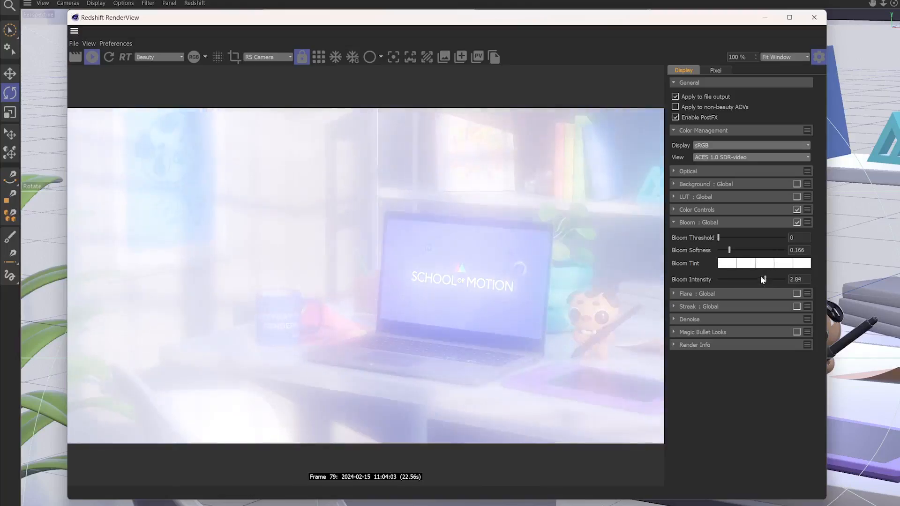
mouse_move(725, 241)
mouse_down()
mouse_move(743, 241)
mouse_move(722, 242)
mouse_up()
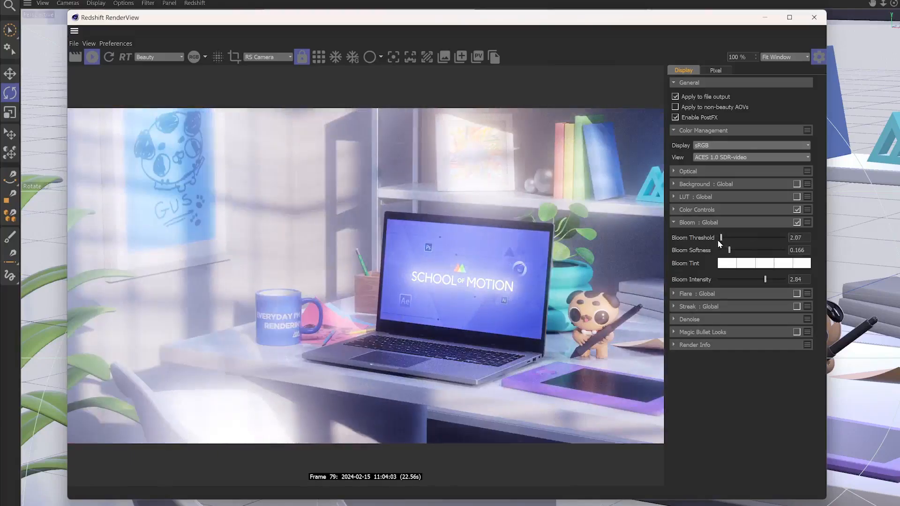
drag(732, 251, 730, 251)
- Tint Bloom's first swatch light violet-blue (0.648, 0.648, 1.000) and its second swatch blue
click(735, 264)
mouse_move(711, 300)
mouse_down()
mouse_move(706, 290)
mouse_move(723, 289)
mouse_move(688, 342)
mouse_move(716, 288)
mouse_move(707, 290)
mouse_up()
click(747, 262)
click(727, 262)
drag(685, 331, 681, 322)
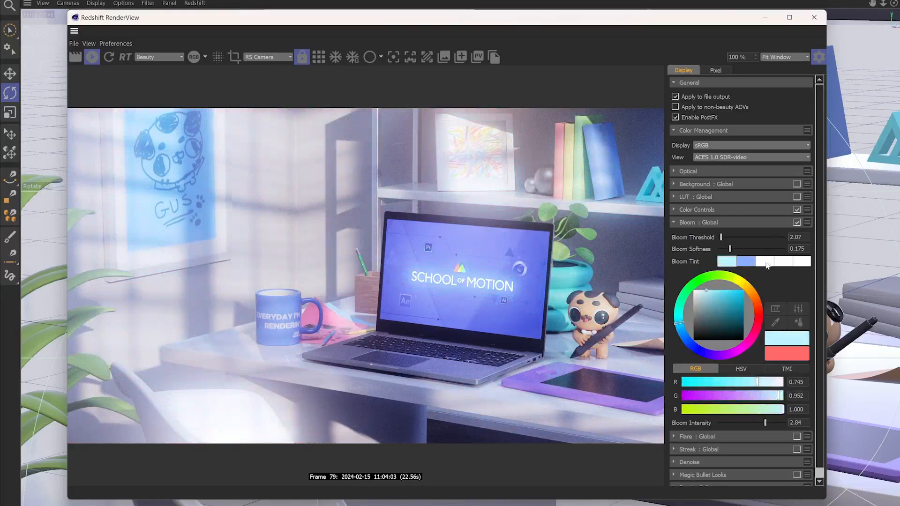
click(767, 263)
click(726, 262)
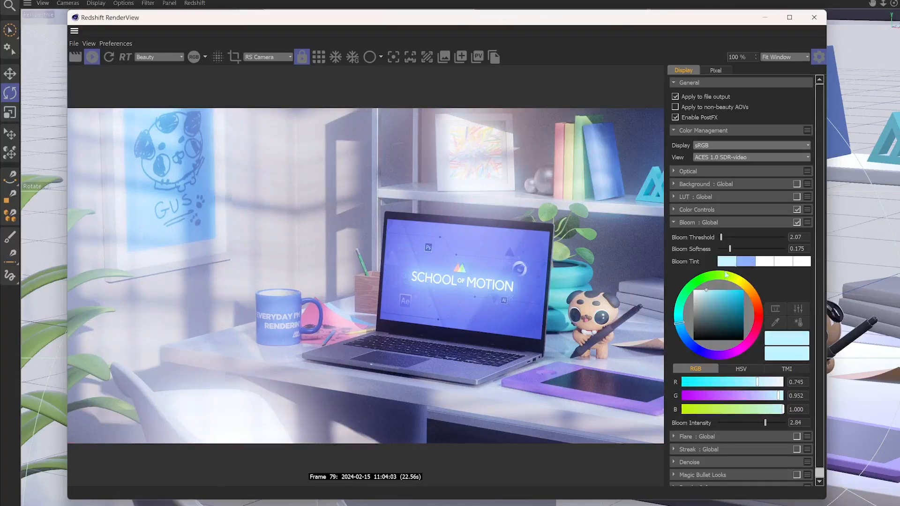
drag(733, 298, 744, 303)
drag(675, 327, 686, 336)
drag(714, 295, 711, 290)
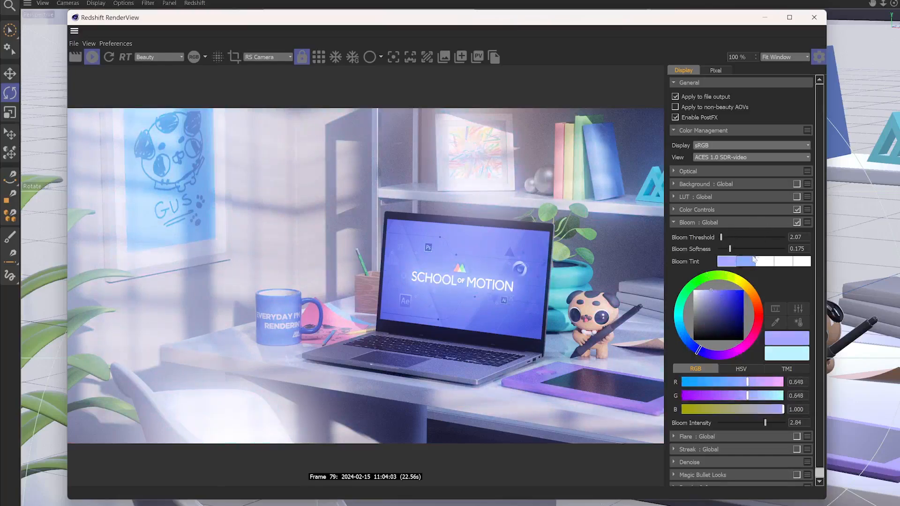
- Compare the render with Bloom disabled and enabled, leaving the effect on
click(752, 223)
click(797, 222)
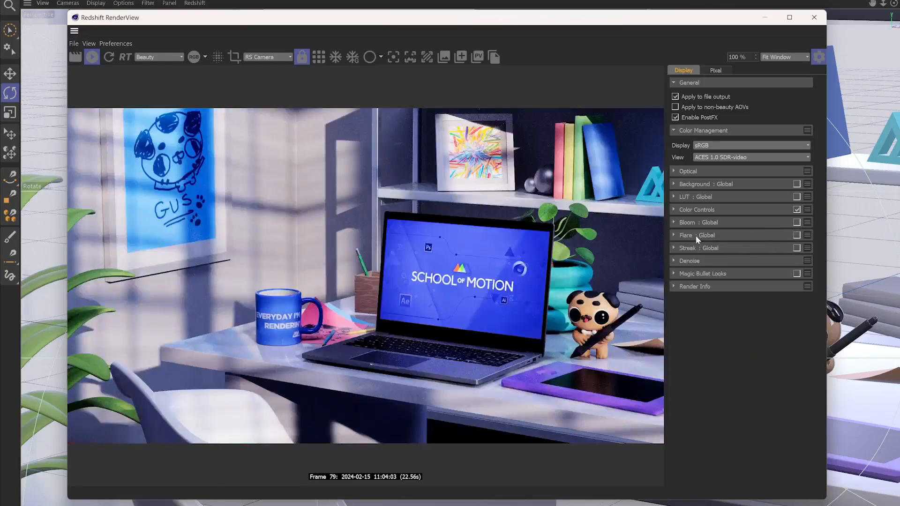
click(688, 222)
click(797, 222)
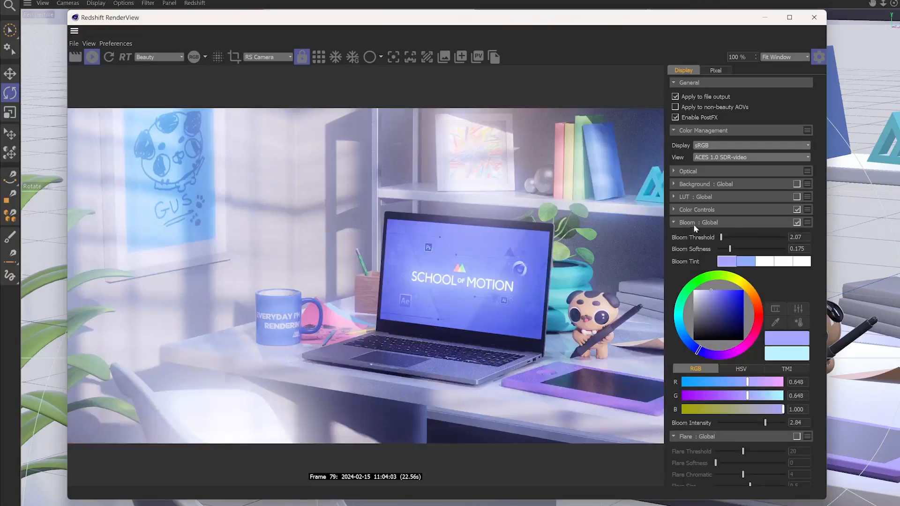
- Enable Flare with Threshold 0, Softness about 0.403, Chromatic about 3.41, Size about 0.372 and Halo about 0.513
click(674, 223)
click(674, 236)
click(675, 236)
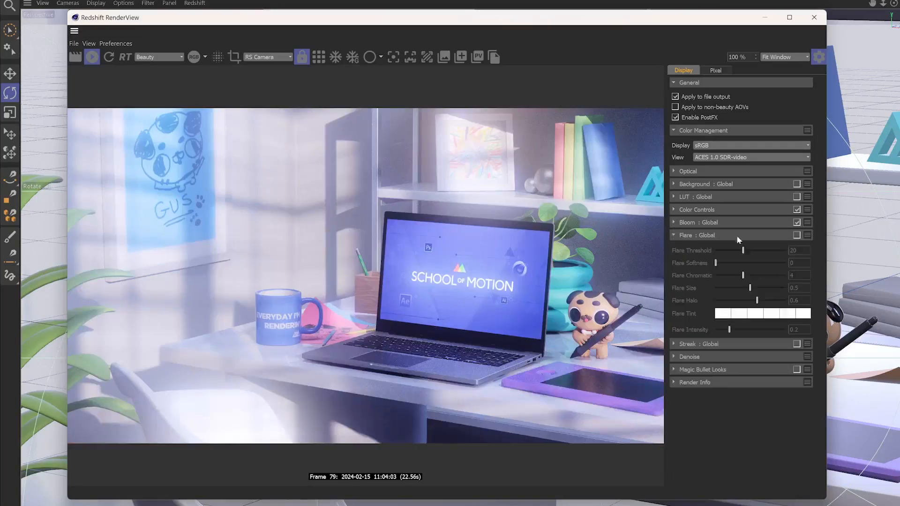
click(796, 235)
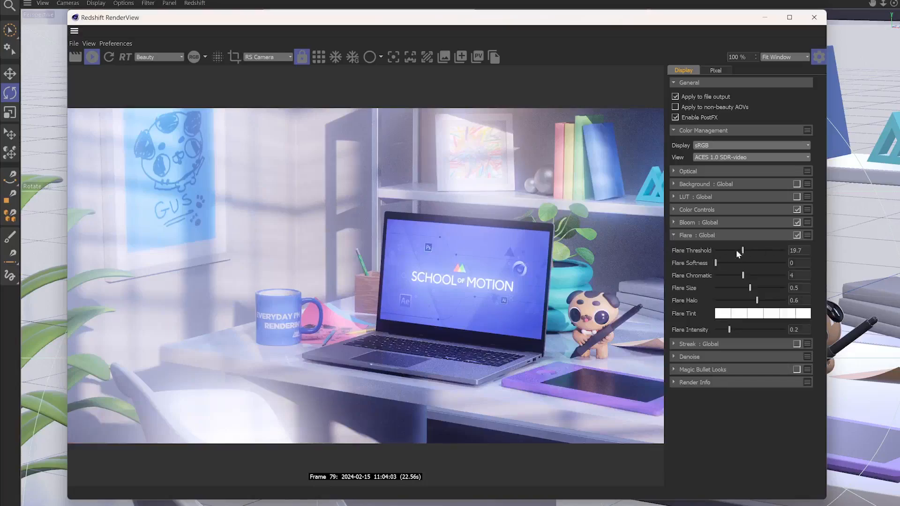
drag(717, 252, 703, 257)
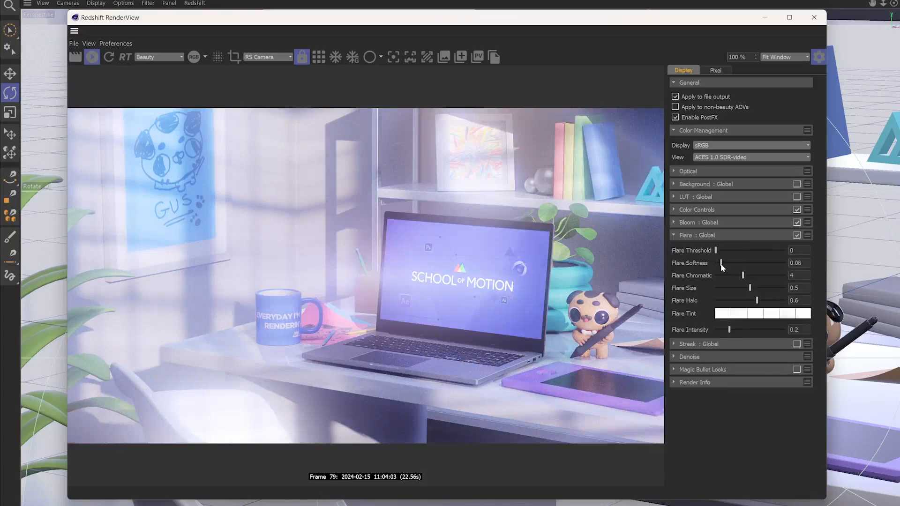
mouse_move(742, 264)
mouse_down()
mouse_move(757, 264)
mouse_move(728, 279)
mouse_move(749, 301)
mouse_up()
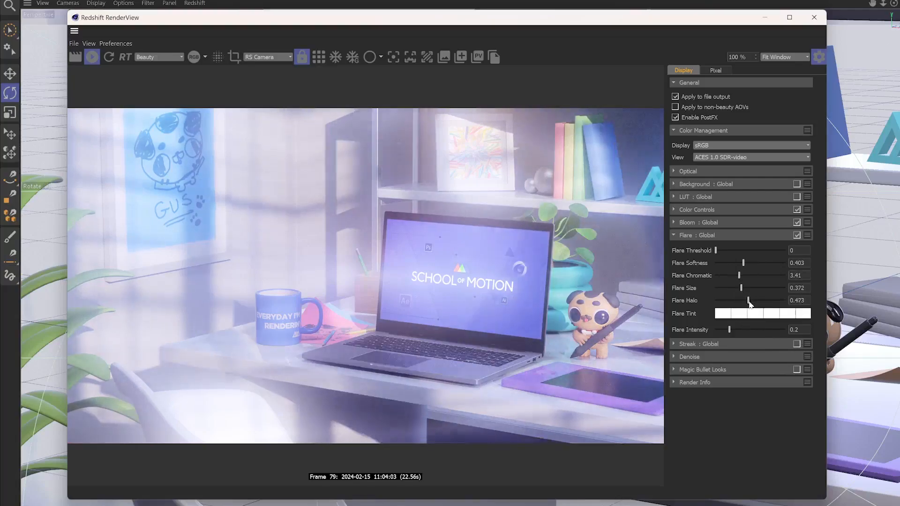
- Enable Streak with Threshold about 2.33, Tail about 0.369, Softness about 0.088 and Number 2
click(693, 347)
click(797, 343)
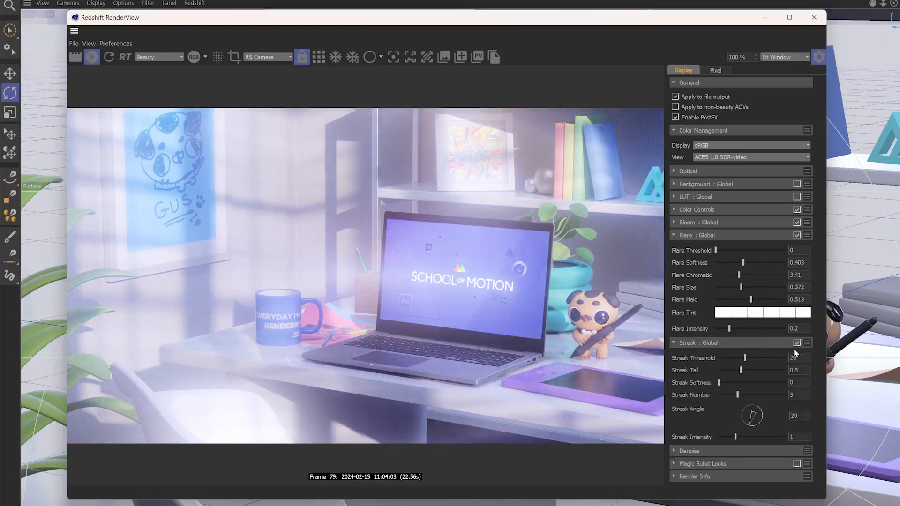
drag(745, 358, 721, 361)
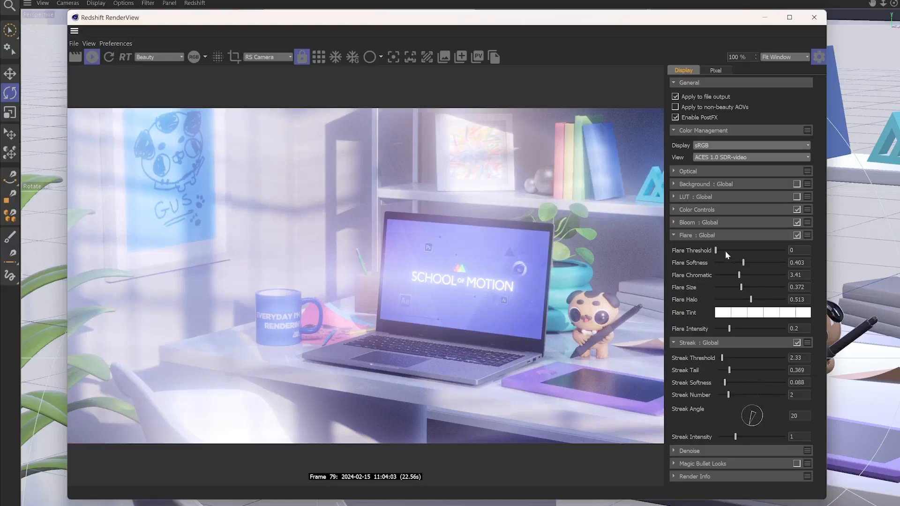
- Tighten the Bloom with Threshold about 3.46, Softness 0 and Intensity about 3.24
click(699, 223)
mouse_move(730, 250)
mouse_down()
mouse_move(718, 250)
mouse_move(723, 240)
mouse_up()
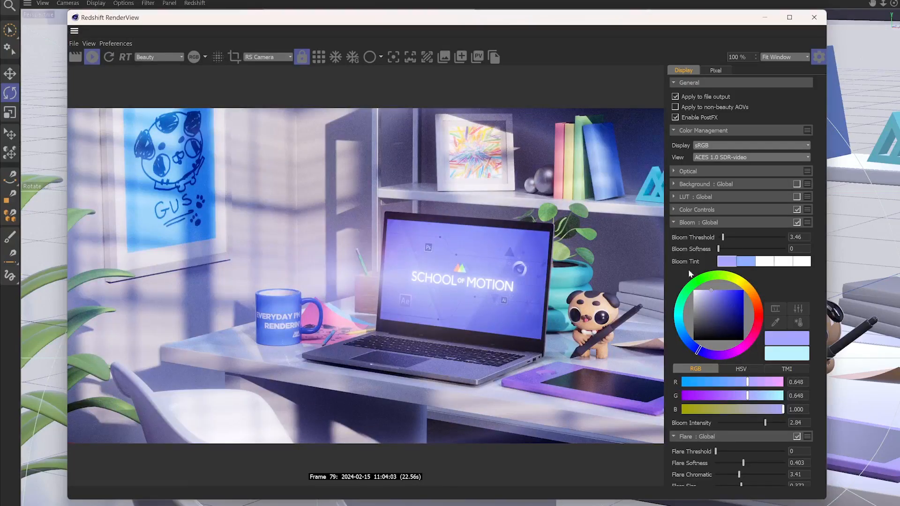
mouse_move(773, 422)
mouse_down()
mouse_move(786, 423)
mouse_move(772, 423)
mouse_up()
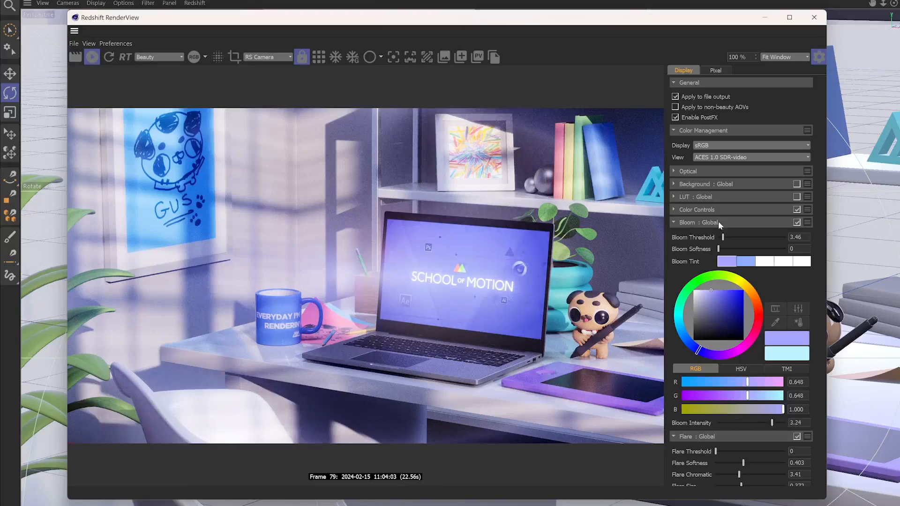
click(675, 223)
- Set the Contrast in Color Controls to 0.35 and collapse that section
click(688, 210)
drag(739, 228, 756, 228)
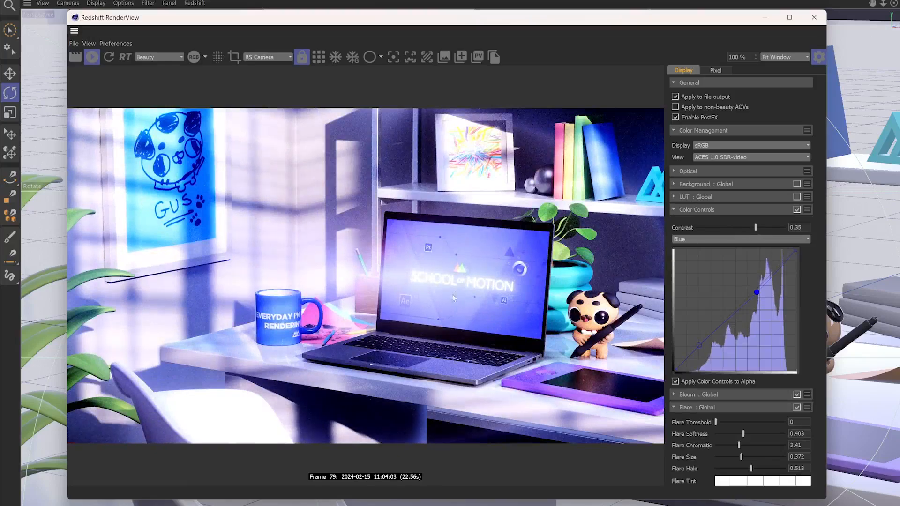
click(672, 210)
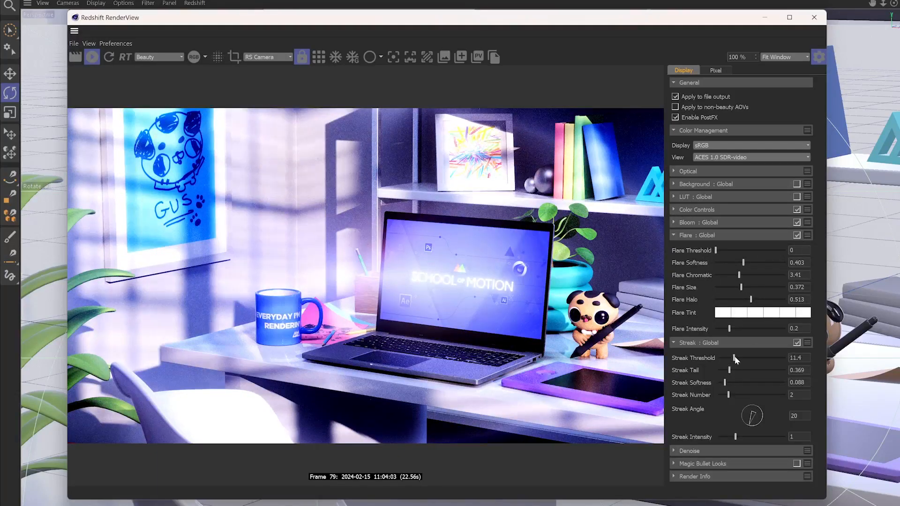
- Adjust Streak to Threshold 0.465, Tail 0.616, Softness 0.112, Number 4 and Intensity 0.186, and reduce Flare Softness to 0.204 and Halo to 0.398
mouse_move(723, 359)
mouse_down()
mouse_move(741, 371)
mouse_move(734, 371)
mouse_move(764, 372)
mouse_move(726, 383)
mouse_move(753, 394)
mouse_move(743, 394)
mouse_up()
drag(737, 438, 722, 441)
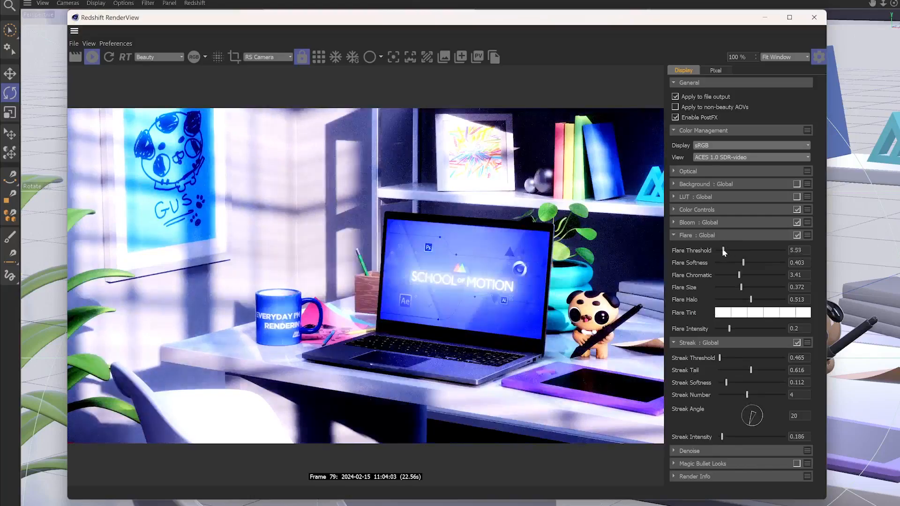
drag(742, 264, 743, 300)
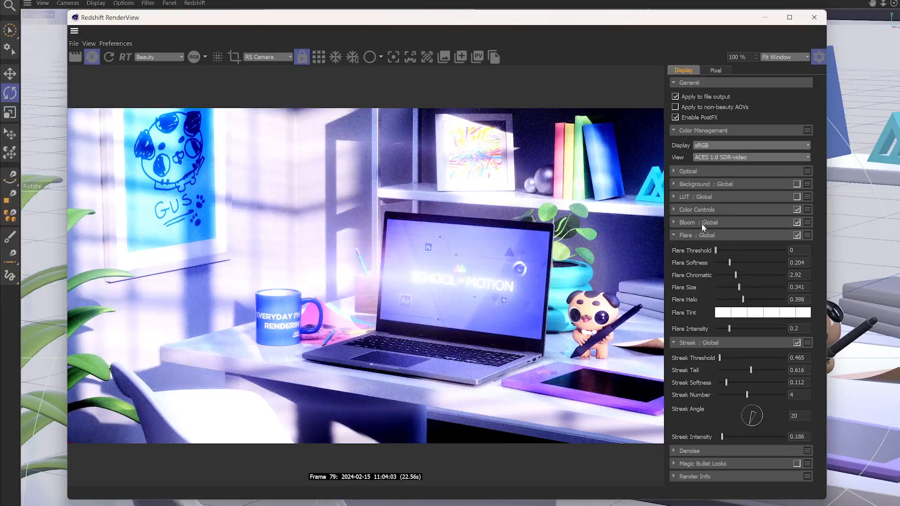
- Collapse the Flare and Streak sections and disable both effects
click(680, 238)
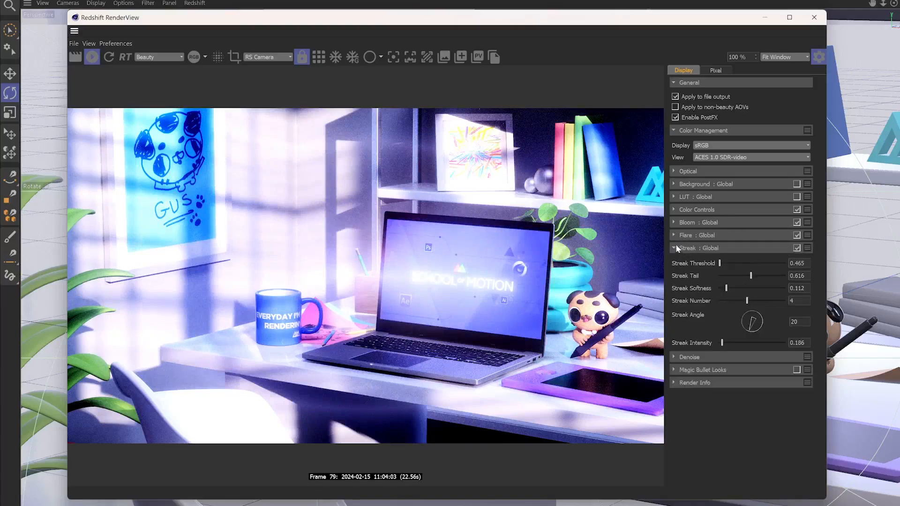
click(676, 248)
click(797, 248)
click(797, 236)
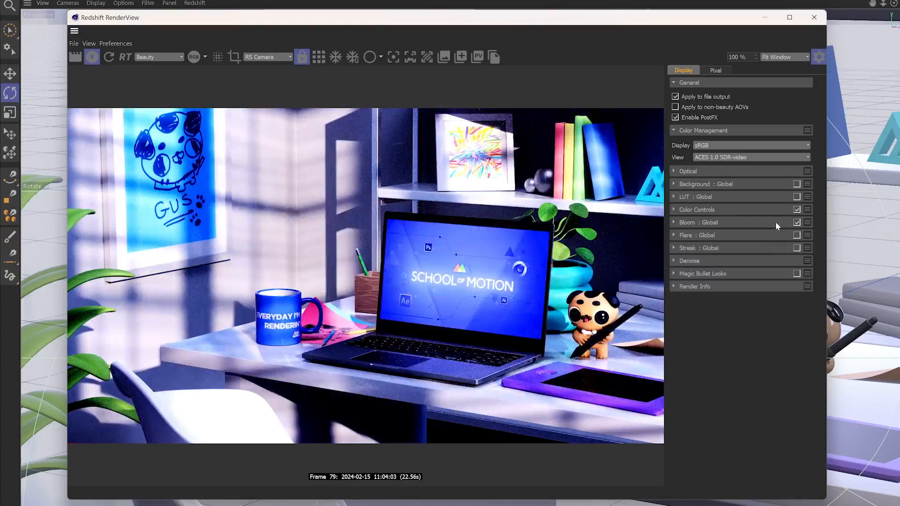
- Raise Bloom Threshold to about 13.4 and Bloom Softness to about 0.304
click(674, 222)
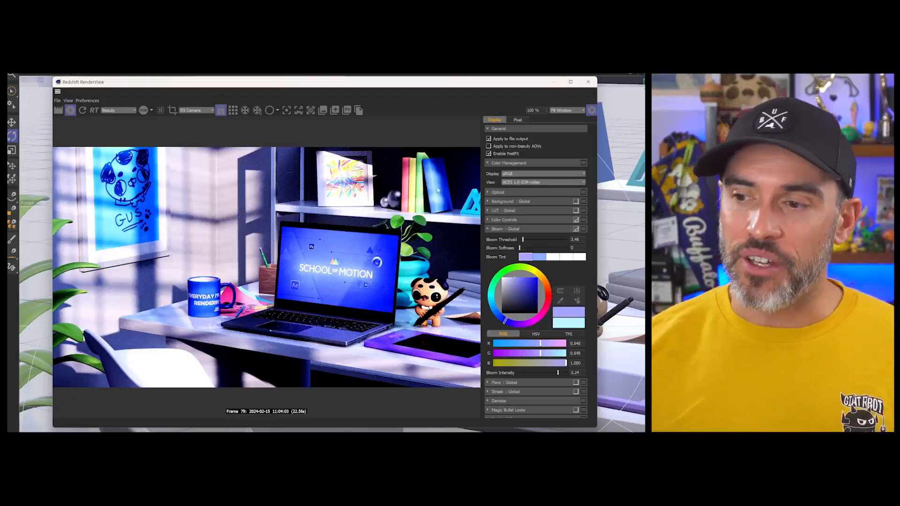
drag(528, 240, 532, 240)
click(534, 248)
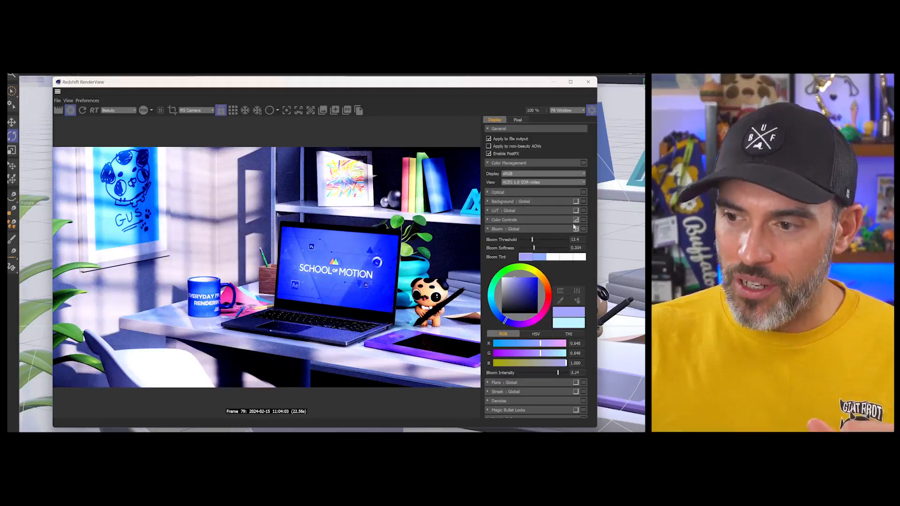
- Disable both the Bloom and Color Controls effects
click(577, 229)
click(501, 220)
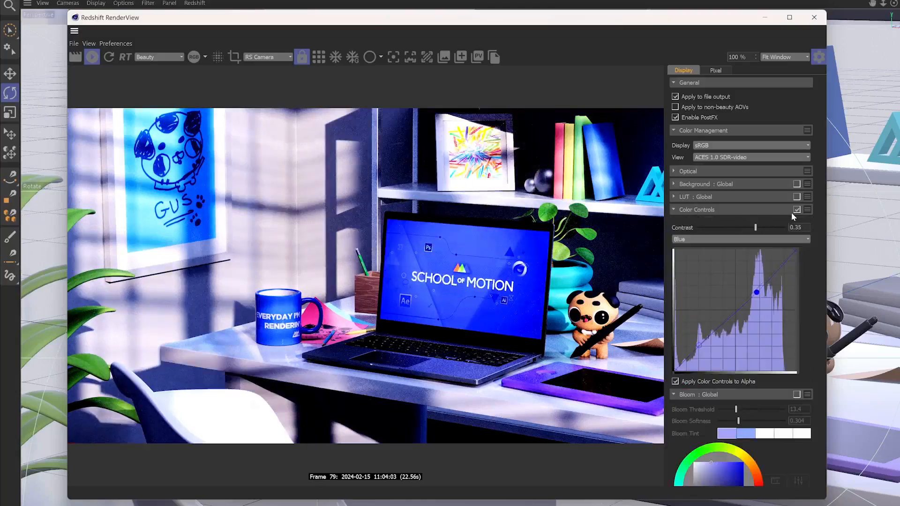
click(576, 220)
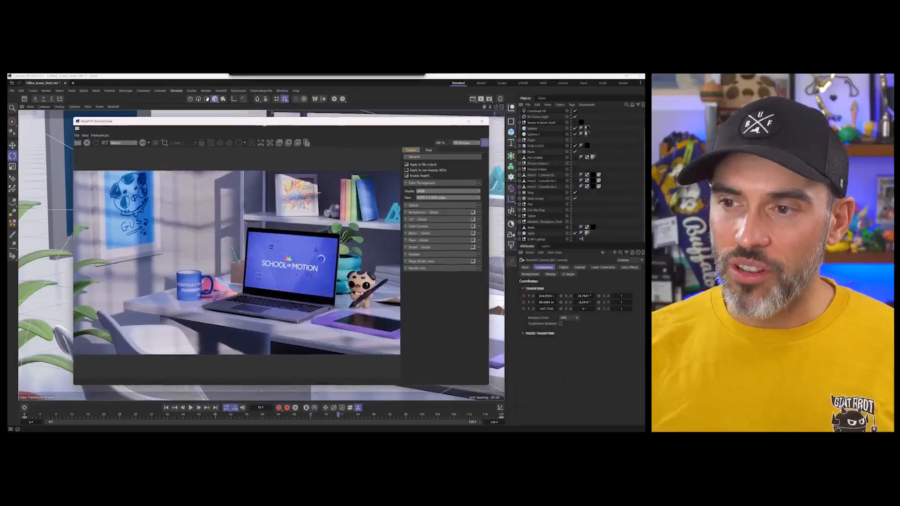
- Start the live render, enable the global LUT effect and choose a LUT file from the supplied presets
click(88, 143)
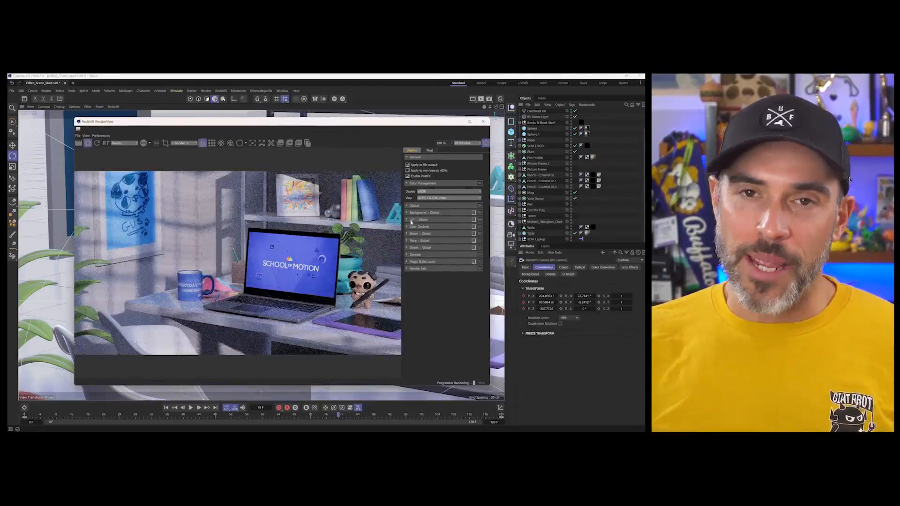
click(407, 219)
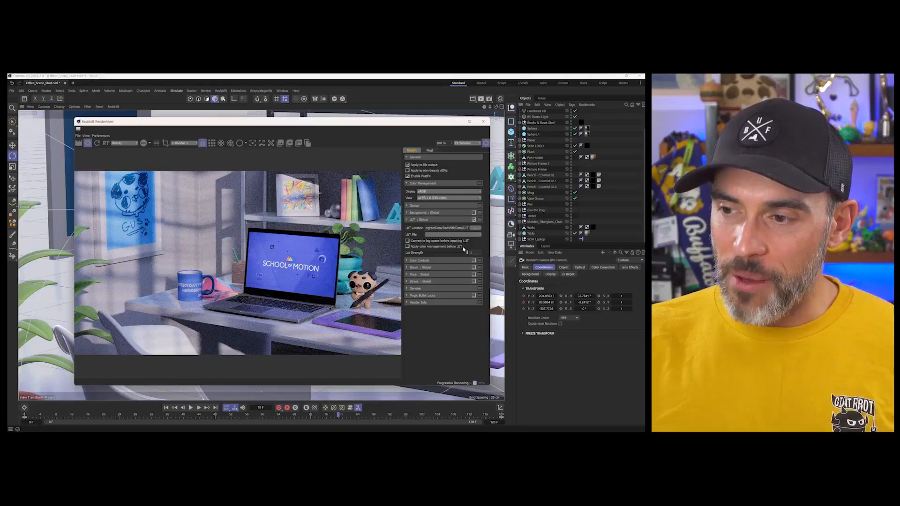
click(440, 234)
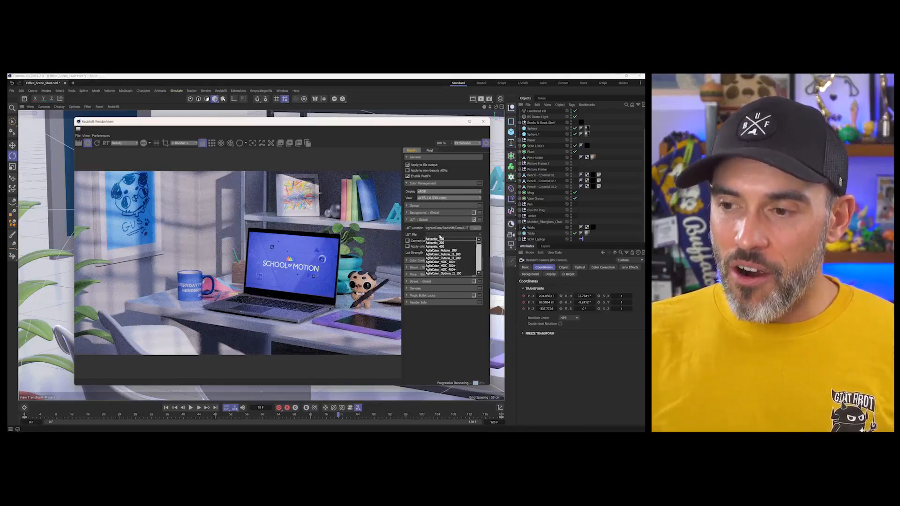
click(442, 243)
click(443, 237)
click(443, 237)
- Cycle through the AgfaColor LUT files to compare their looks on the render
scroll(442, 236, down, 1)
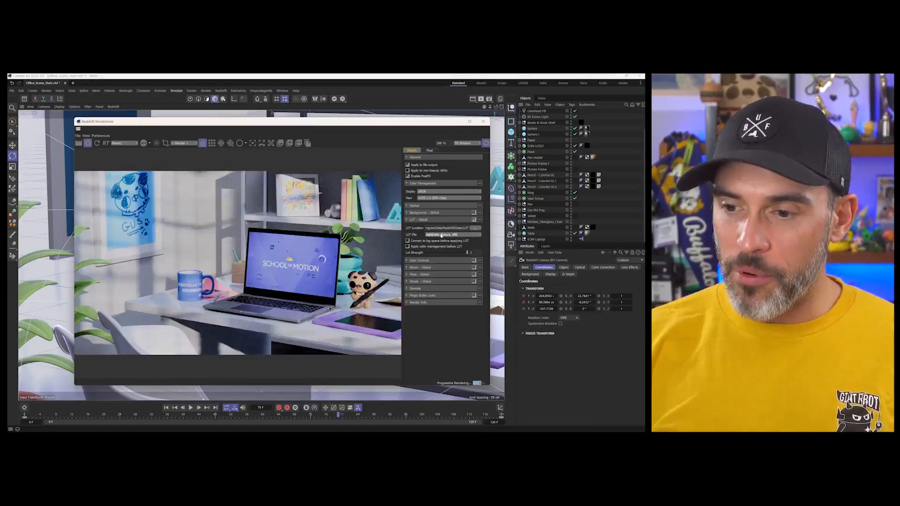
scroll(441, 235, down, 4)
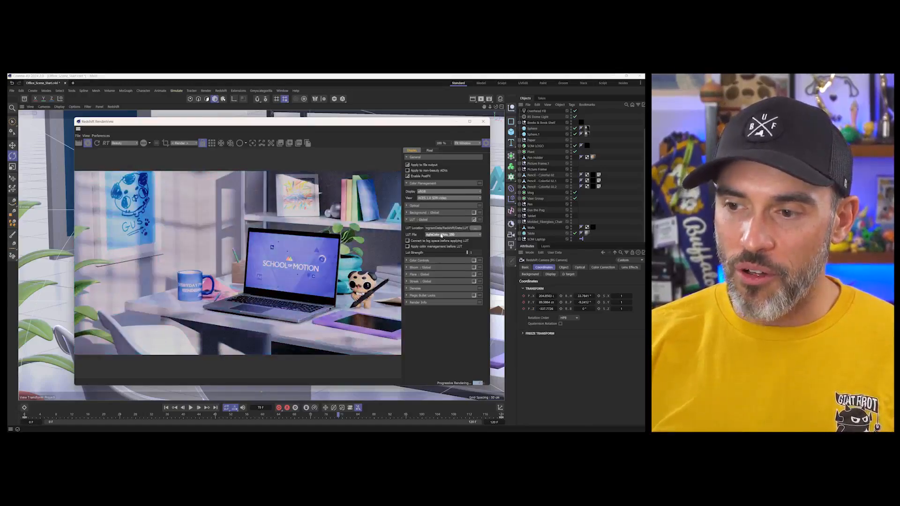
scroll(441, 236, up, 4)
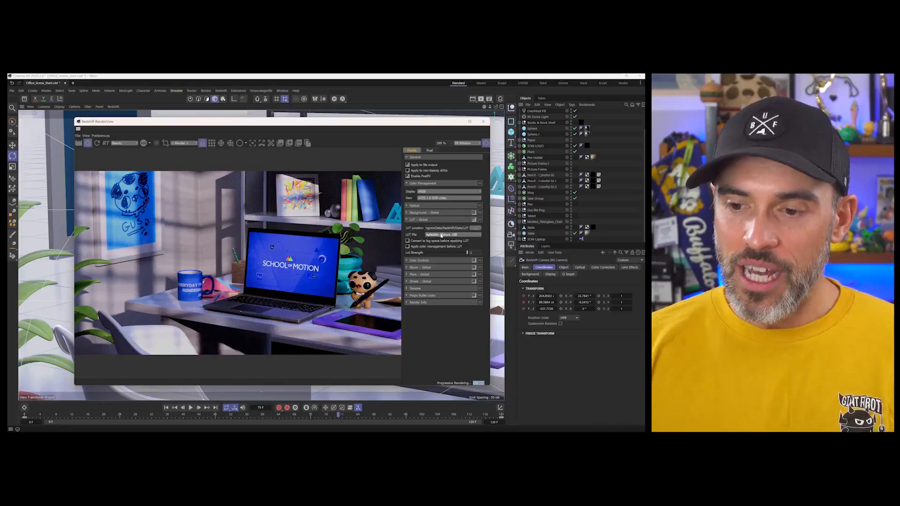
scroll(441, 236, down, 3)
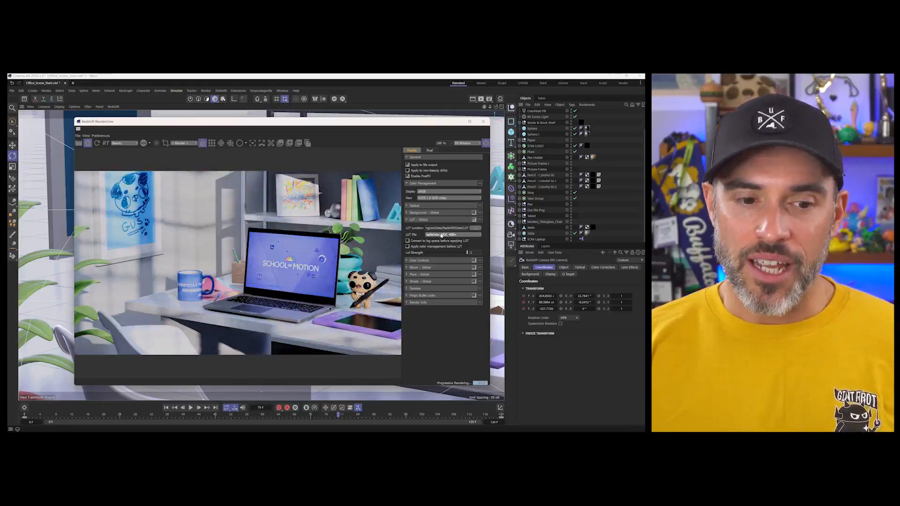
scroll(441, 236, down, 4)
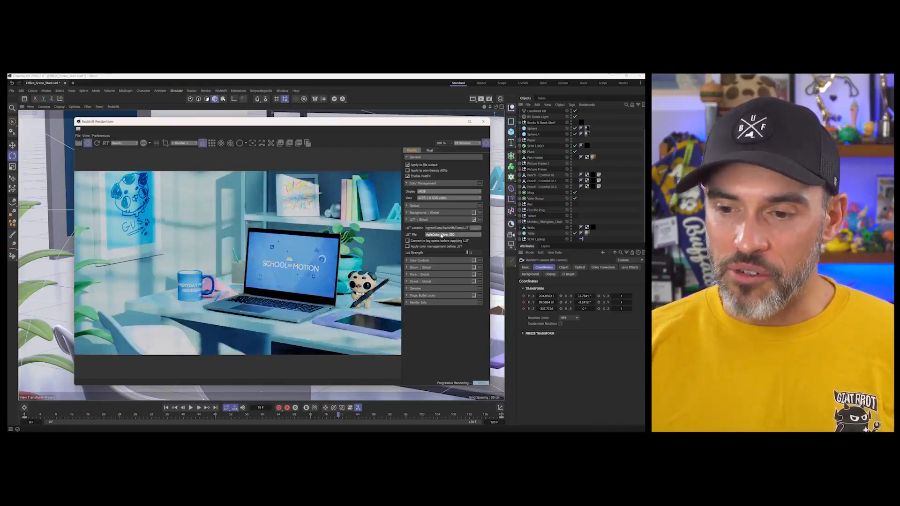
scroll(441, 236, down, 4)
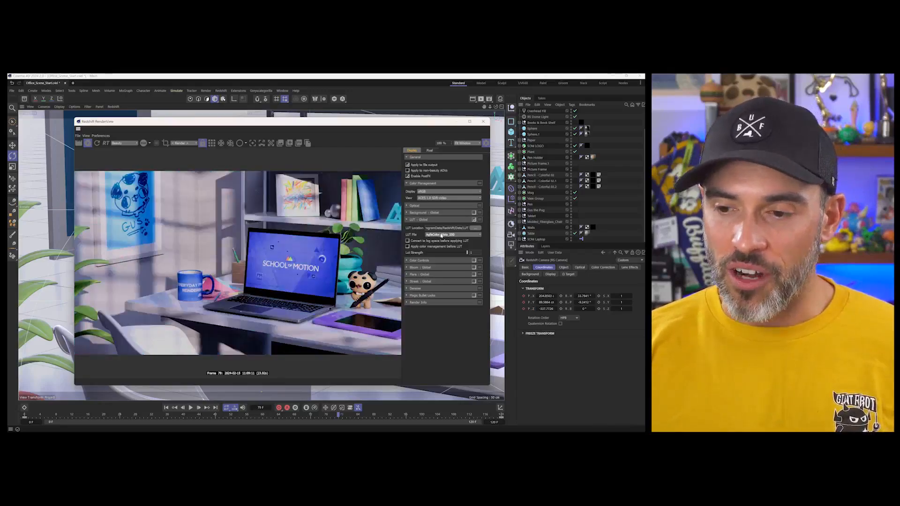
- Preview further LUT files on the render and choose Contraste_Soft as the LUT file
scroll(441, 236, down, 3)
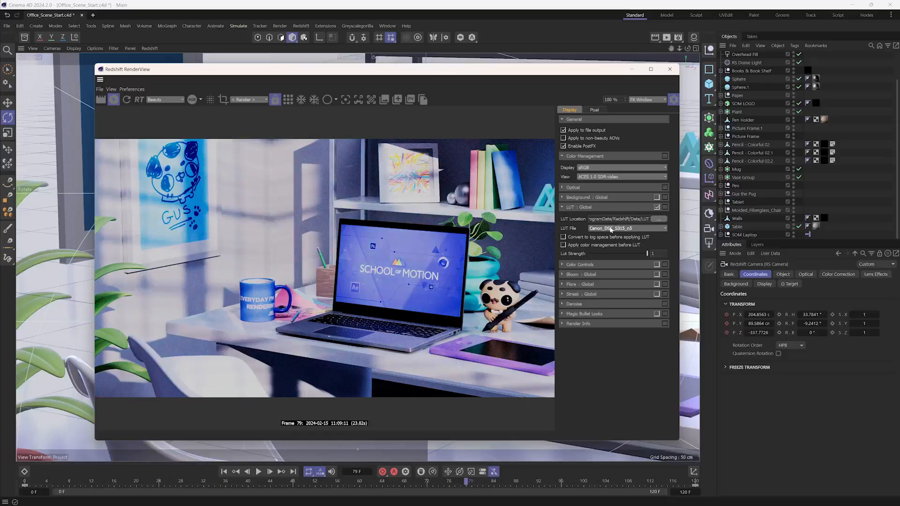
scroll(611, 230, down, 1)
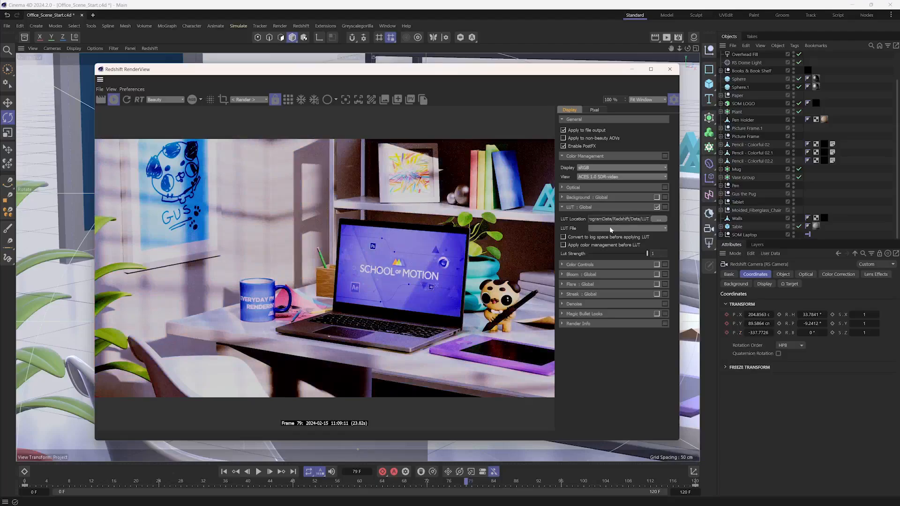
click(649, 227)
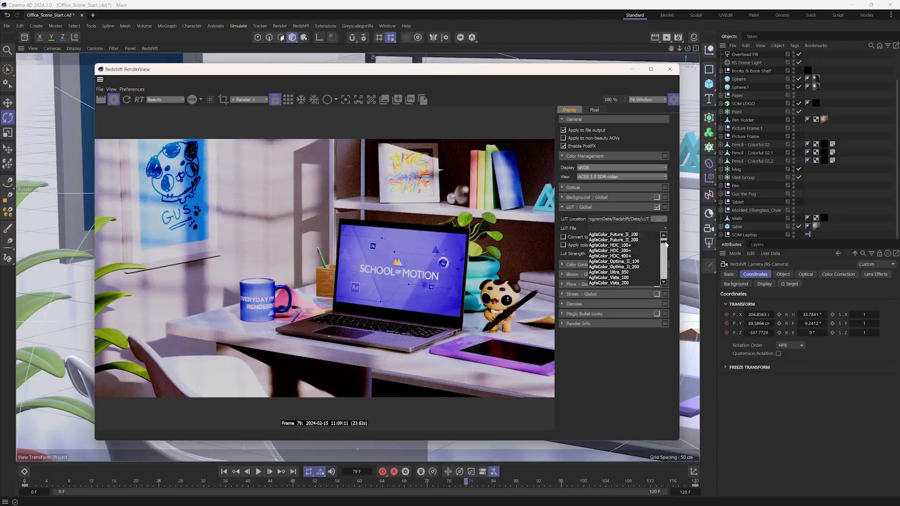
scroll(665, 249, down, 1)
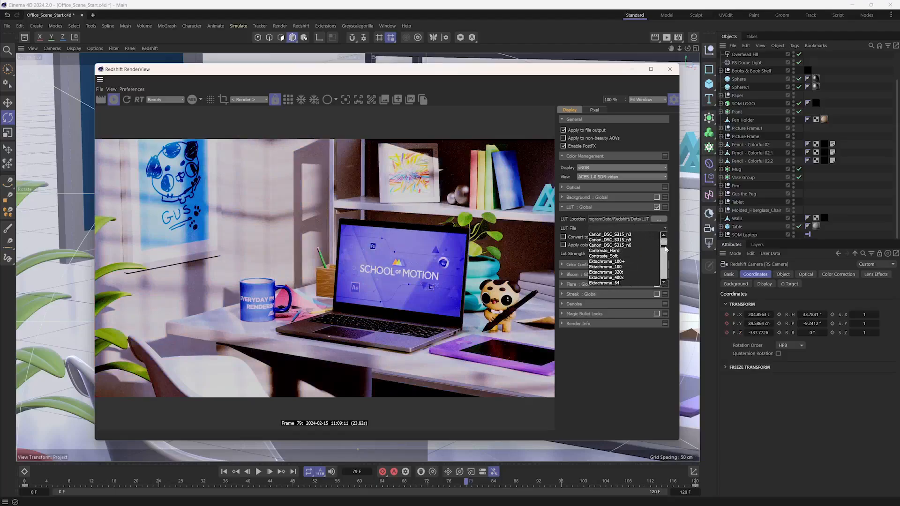
click(608, 256)
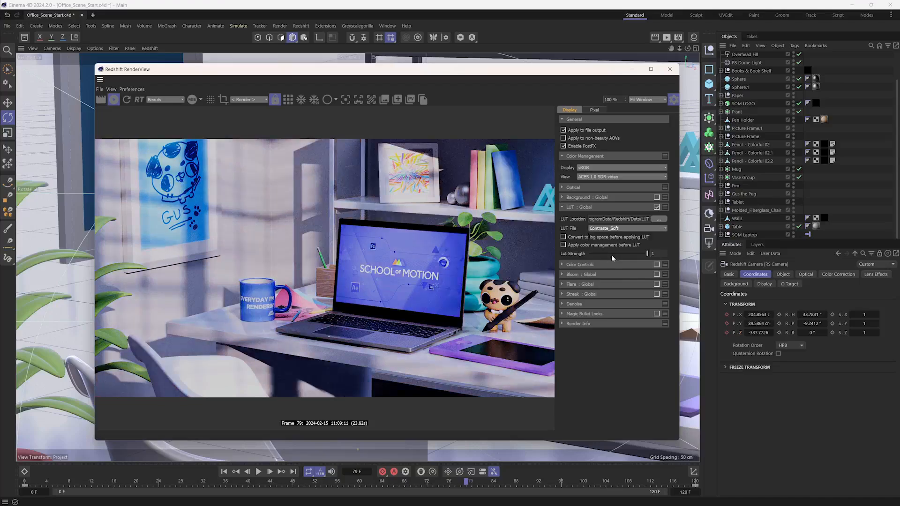
- Enable applying color management before the LUT and set the LUT Strength to about 0.776
mouse_move(629, 253)
mouse_down()
mouse_move(599, 254)
mouse_move(646, 255)
mouse_move(624, 257)
mouse_up()
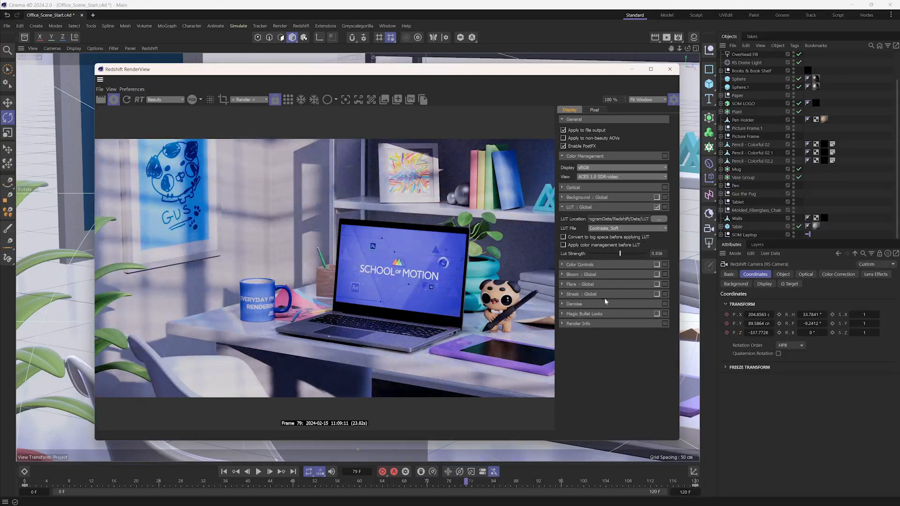
click(570, 247)
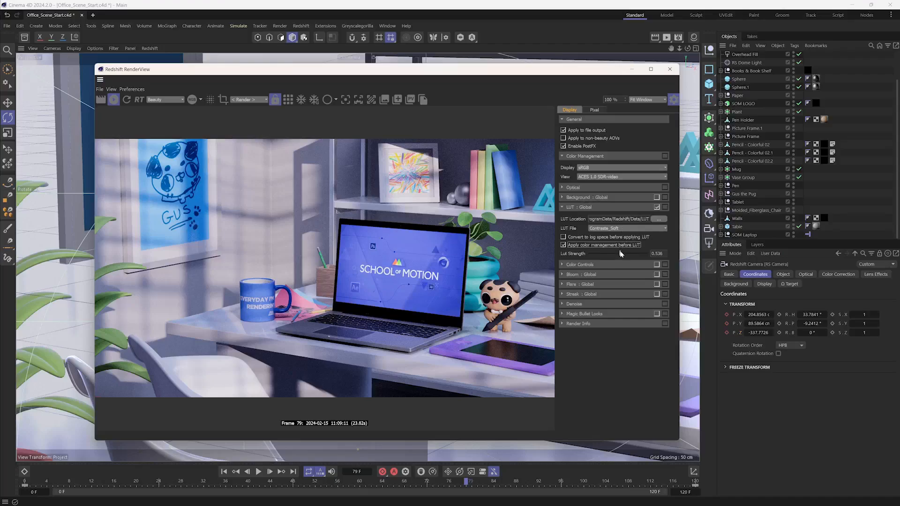
drag(622, 255, 635, 254)
- Toggle the global LUT effect off and on repeatedly to compare the render with and without Contraste_Soft
click(657, 209)
click(657, 209)
click(657, 208)
click(656, 208)
click(656, 209)
click(657, 209)
click(657, 208)
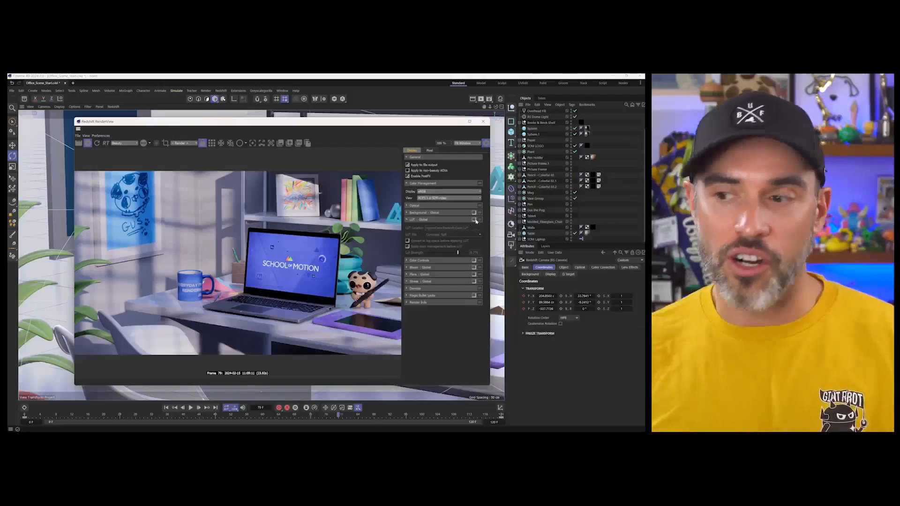
click(657, 207)
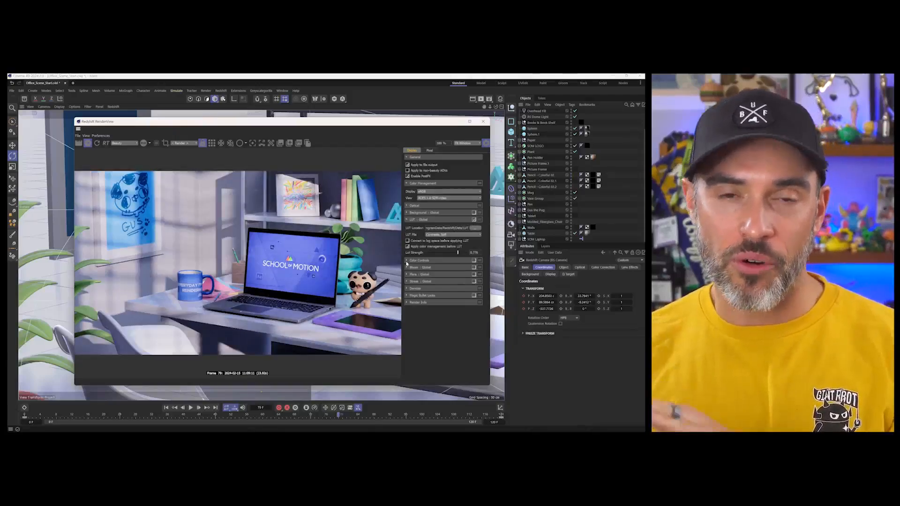
- Cycle through more LUT files from an Ektachrome preset to AgfaColor_HDC_400+ and disable the global LUT effect
click(468, 235)
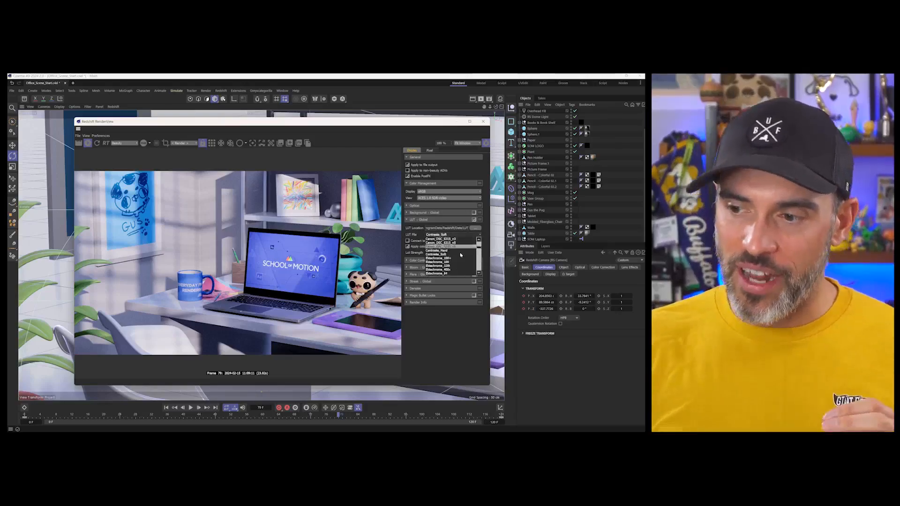
click(462, 266)
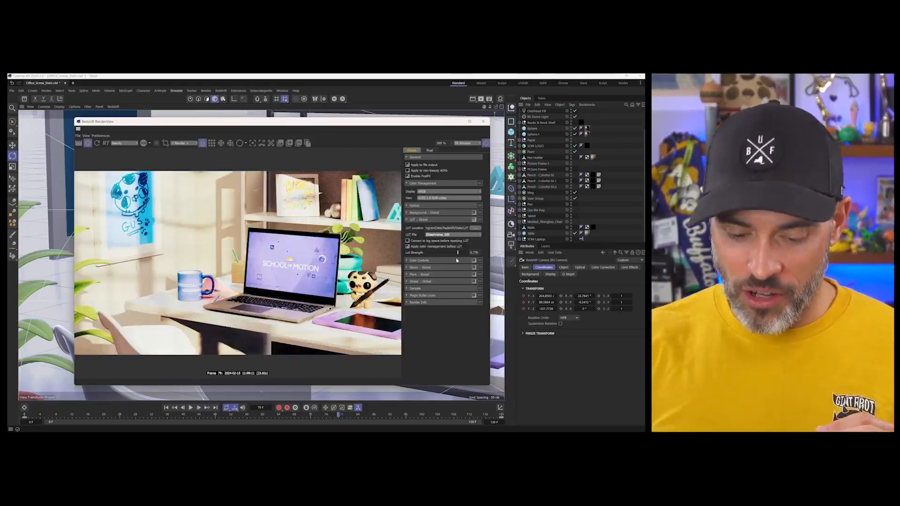
key(Down)
key(Down)
key(Down)
key(Down)
key(Down)
key(Down)
key(Down)
key(Down)
key(Down)
key(Down)
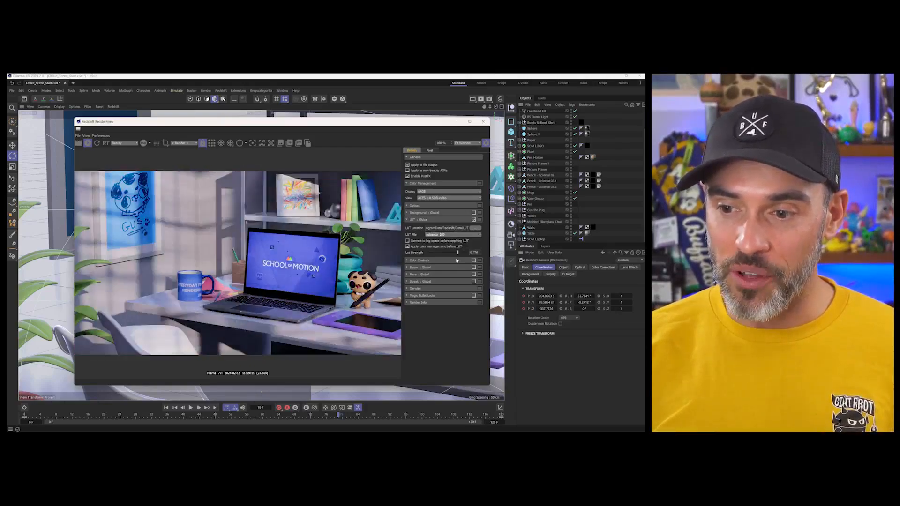
key(Down)
key(Down)
key(Down)
key(Down)
key(Down)
key(Down)
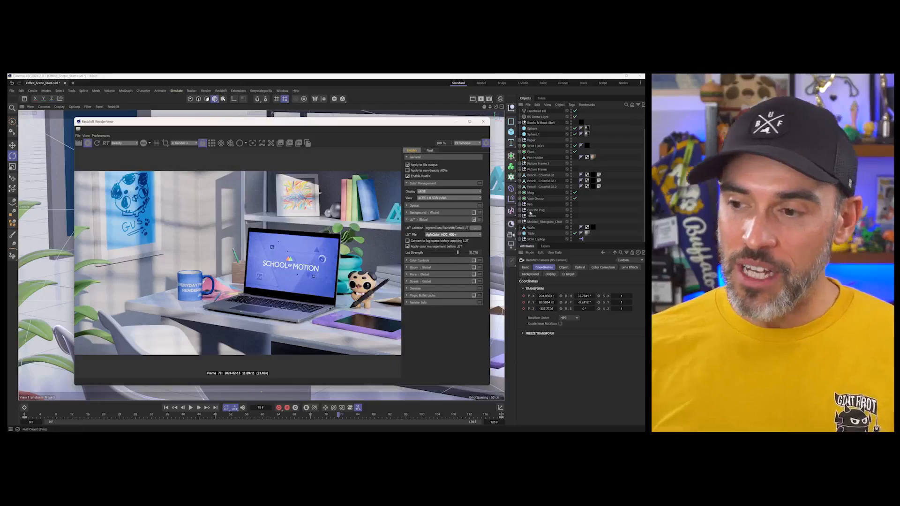
click(477, 220)
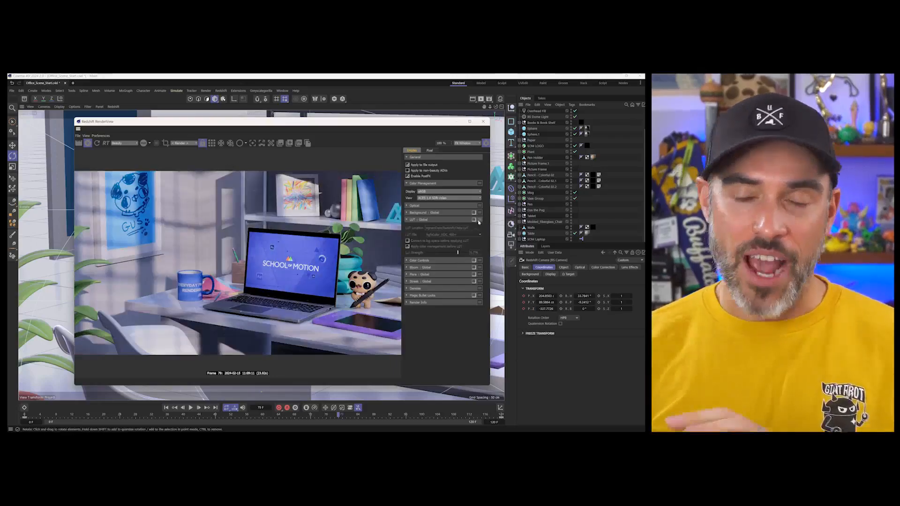
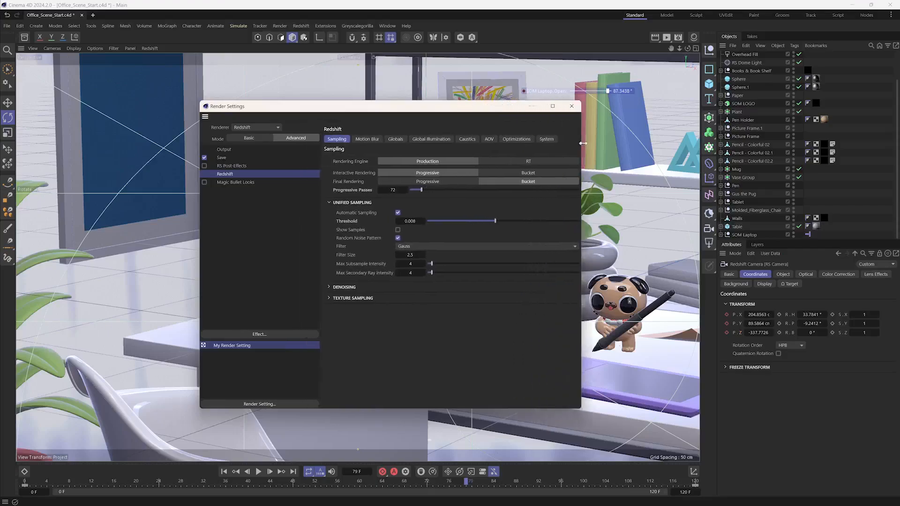
- Disable saving of the Multi-Pass Image in the render settings
click(491, 139)
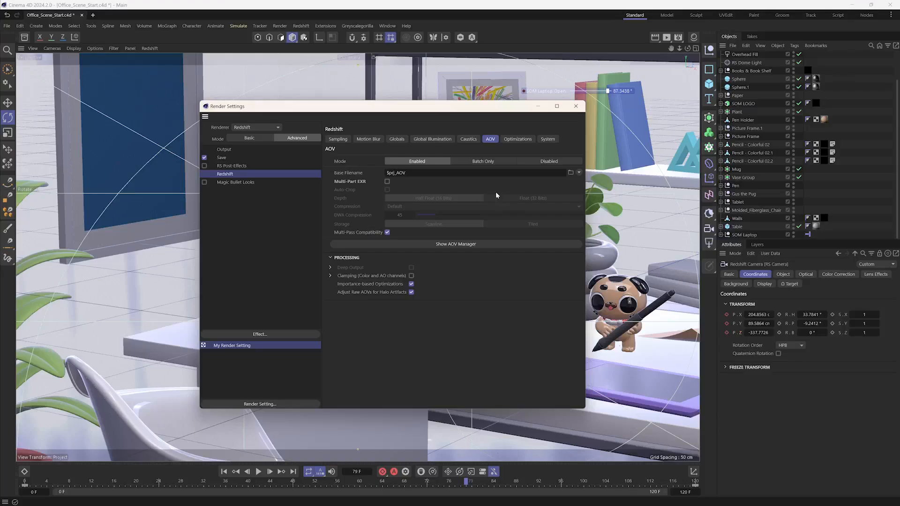
click(240, 159)
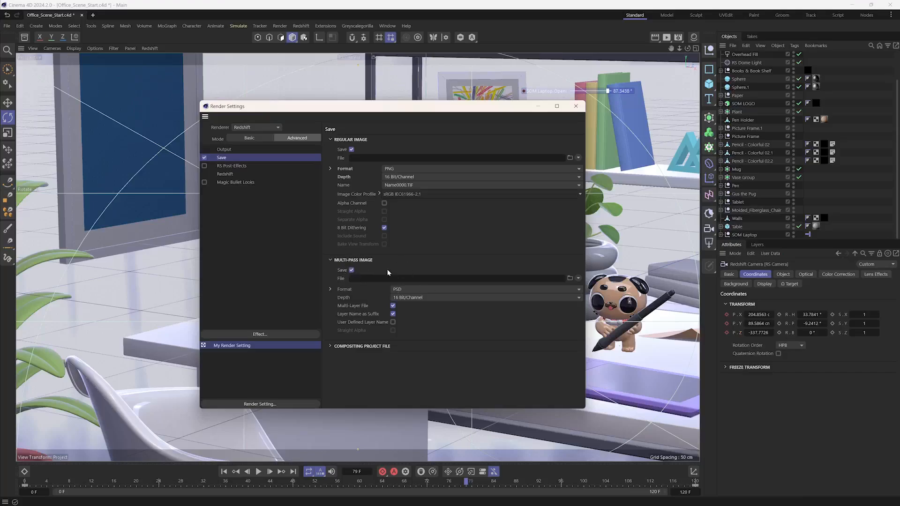
click(351, 270)
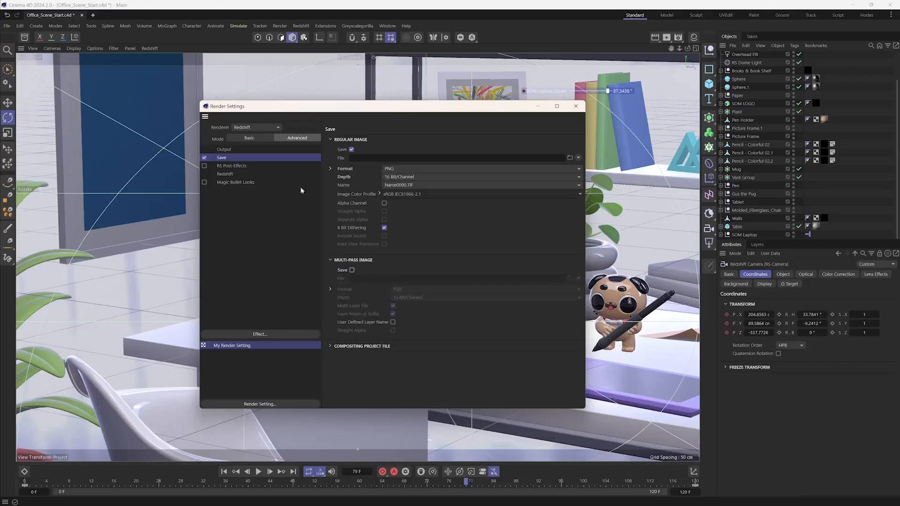
- Enable Multi-Part EXR output for the Redshift AOVs and set its compression to DWAB
click(227, 175)
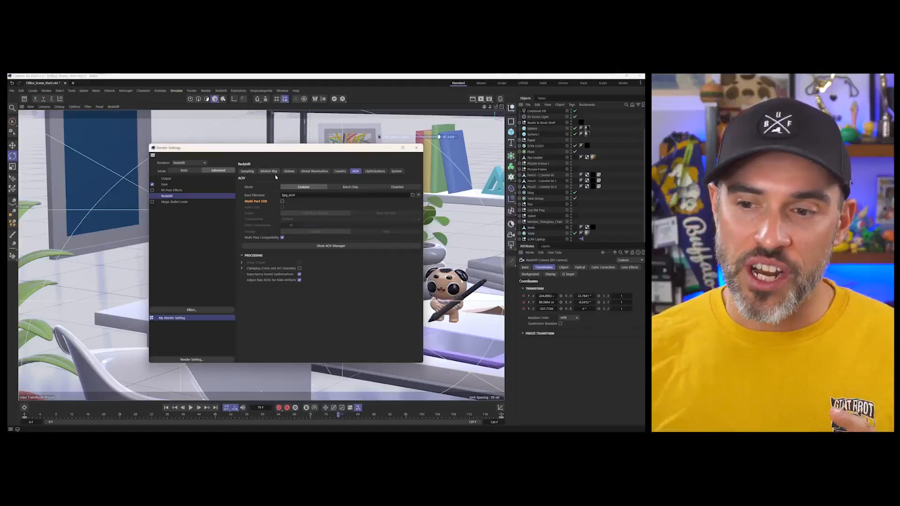
click(282, 201)
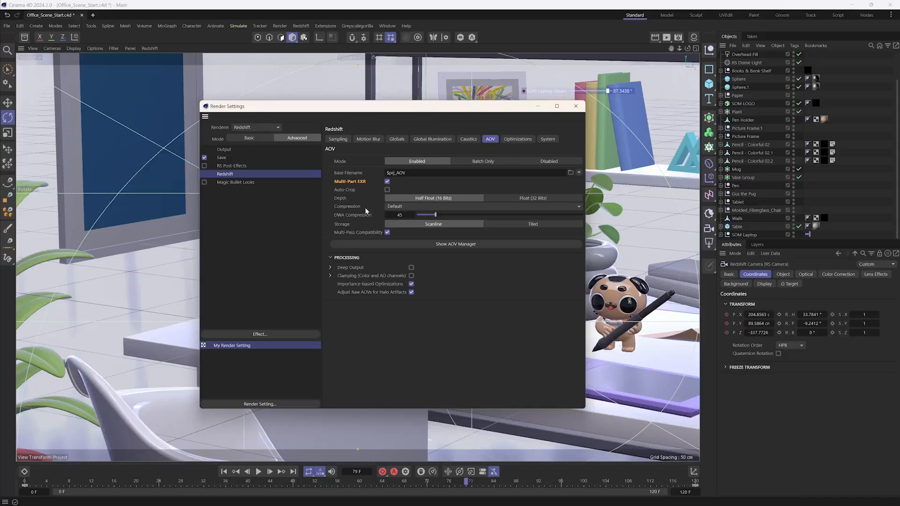
click(401, 207)
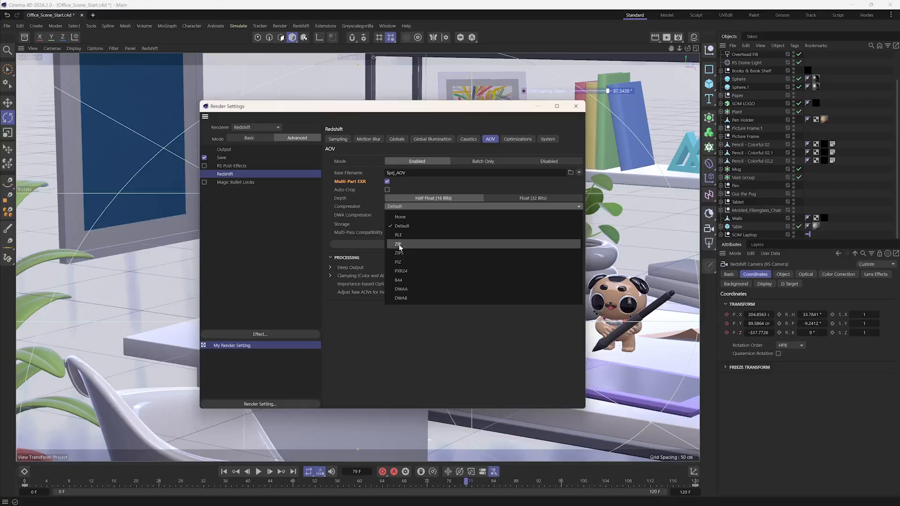
click(429, 299)
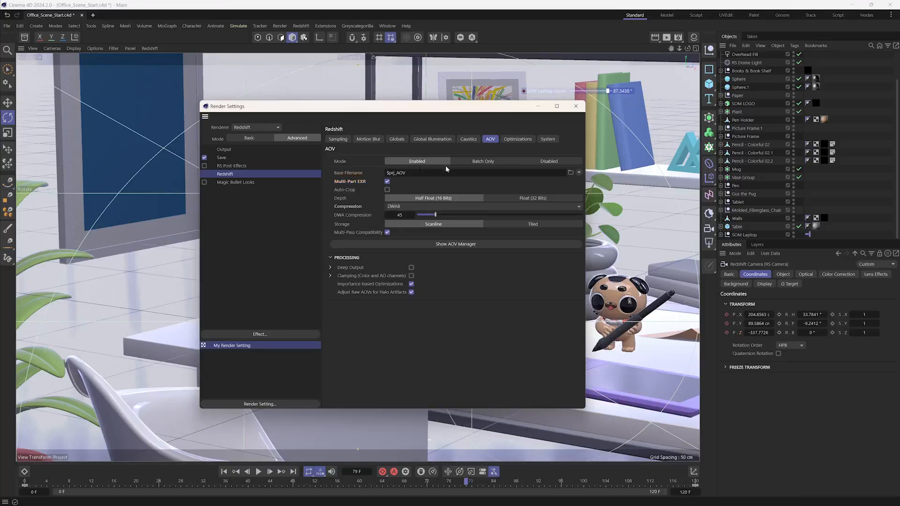
- Set the regular image's save location to a file named TEST inside the project's TEST folder
click(264, 158)
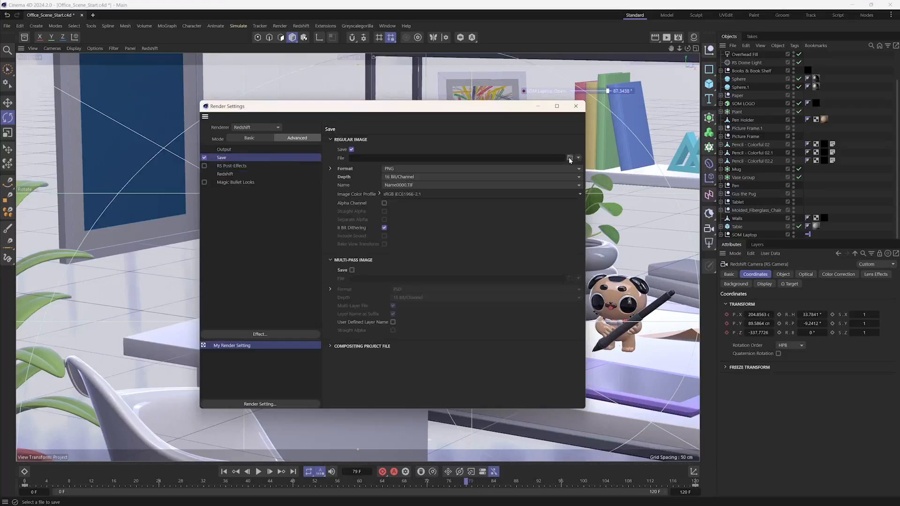
click(570, 158)
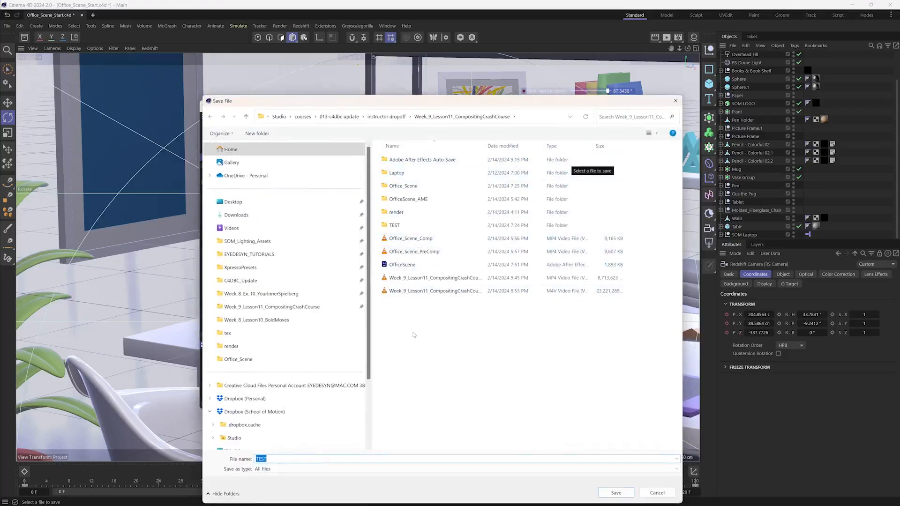
click(388, 227)
double_click(261, 459)
key(Return)
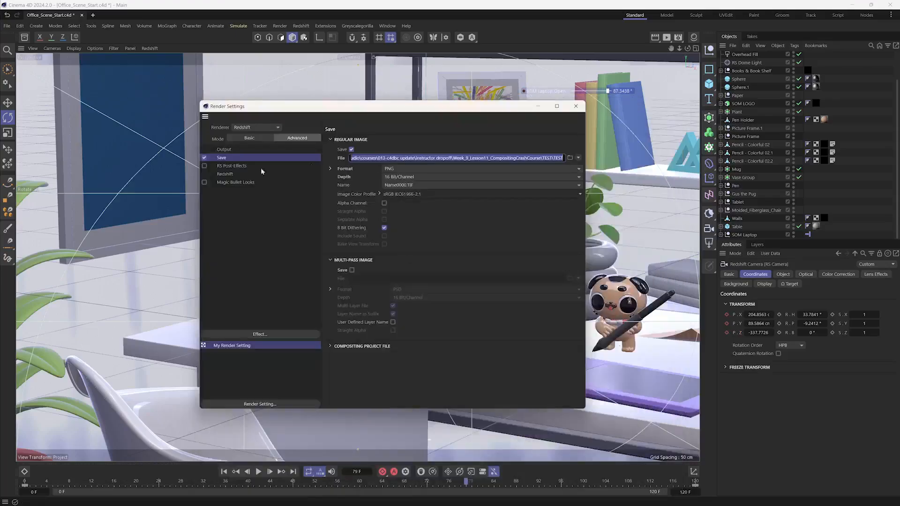
- Examine the $prj token in the Base Filename of the Redshift AOV output
click(225, 175)
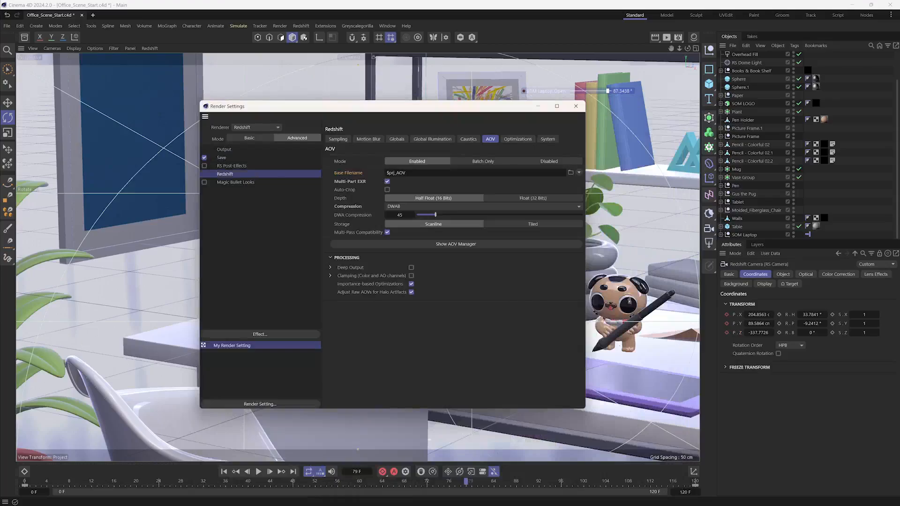
double_click(391, 173)
click(424, 173)
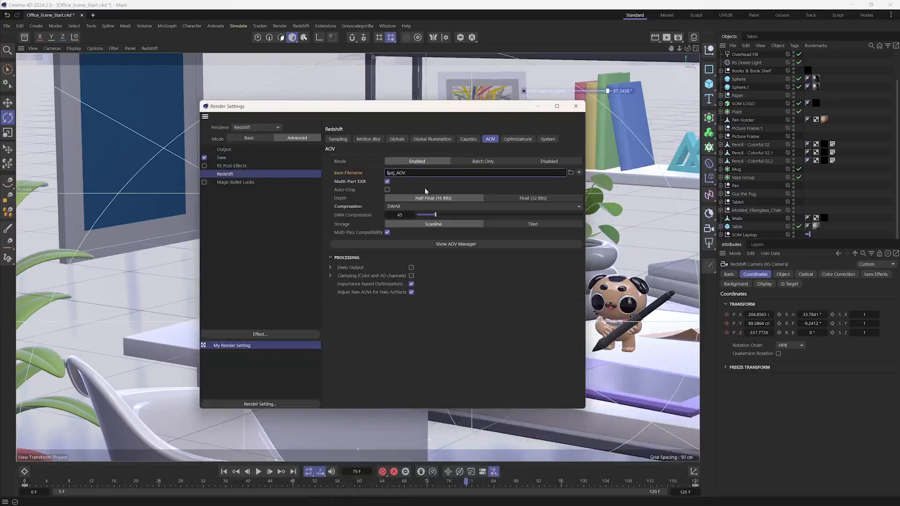
double_click(394, 172)
double_click(393, 173)
click(412, 173)
- Insert the Project Name token followed by an underscore before TEST at the end of the regular image's file path, making it $prj_TEST
click(282, 160)
drag(564, 158, 434, 158)
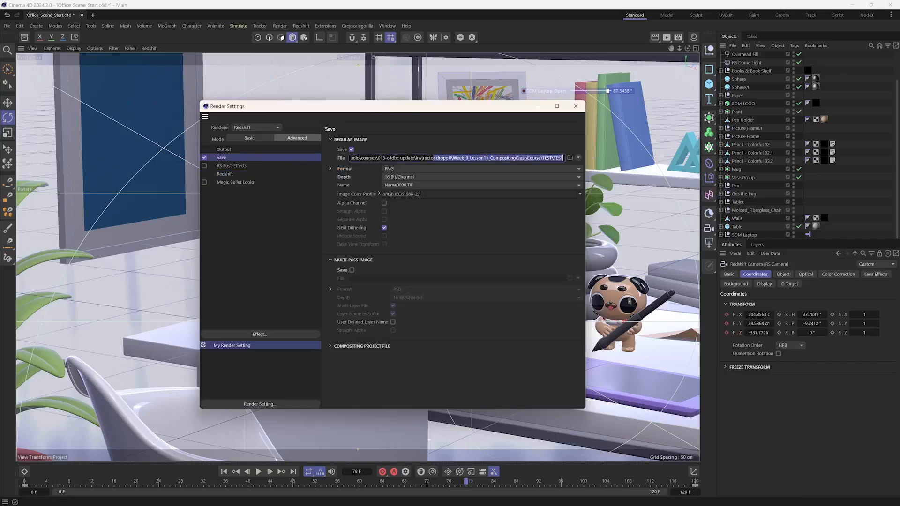
click(559, 158)
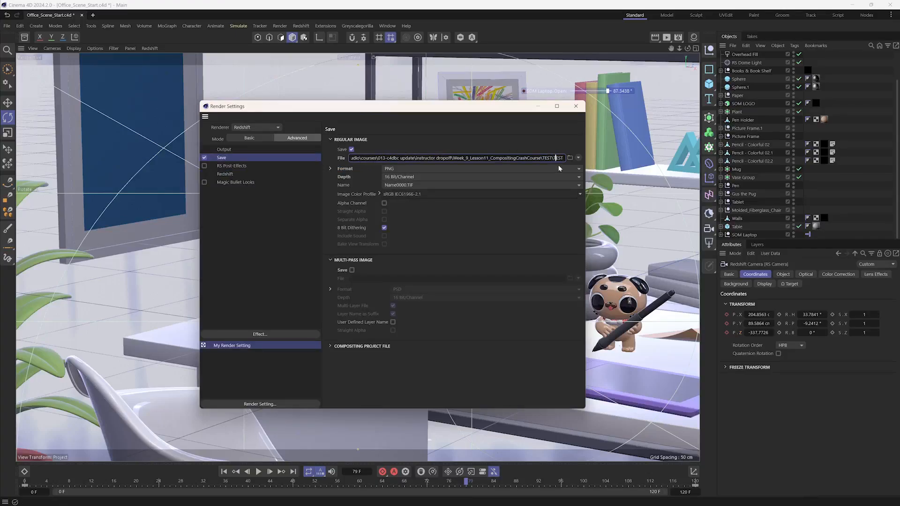
click(578, 158)
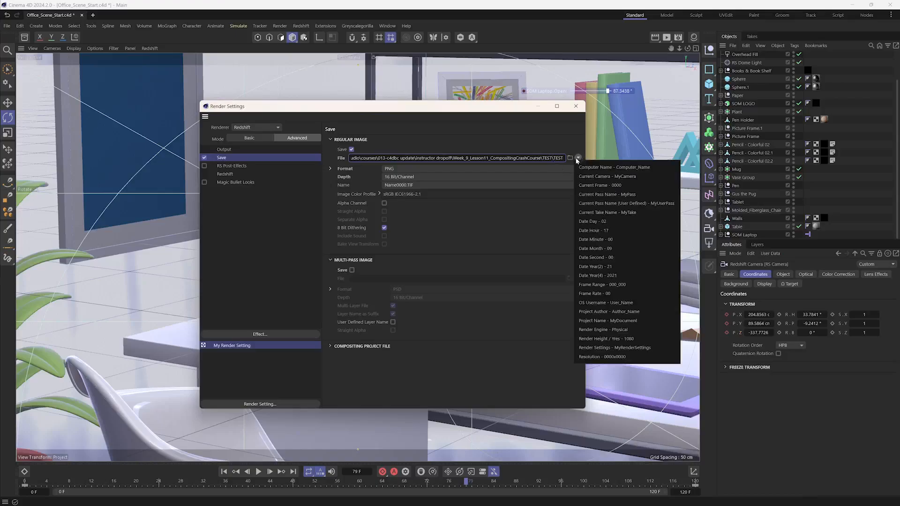
click(607, 321)
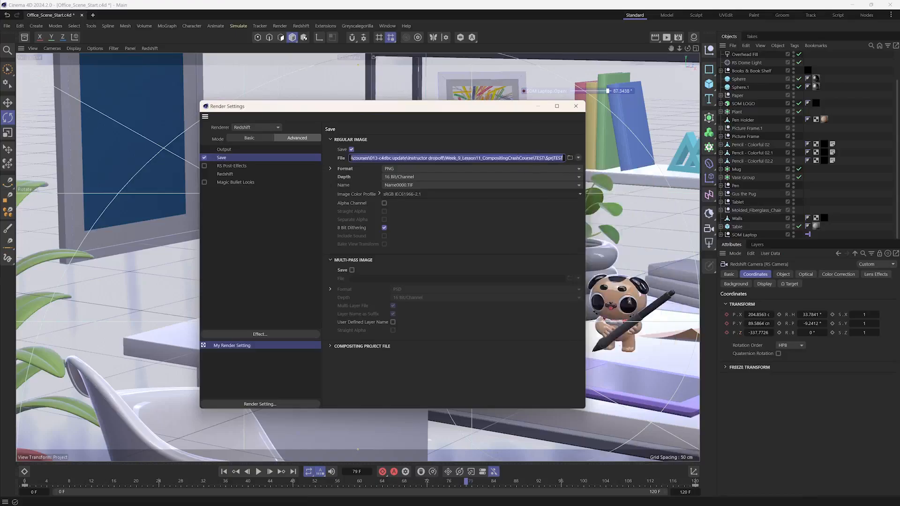
click(553, 159)
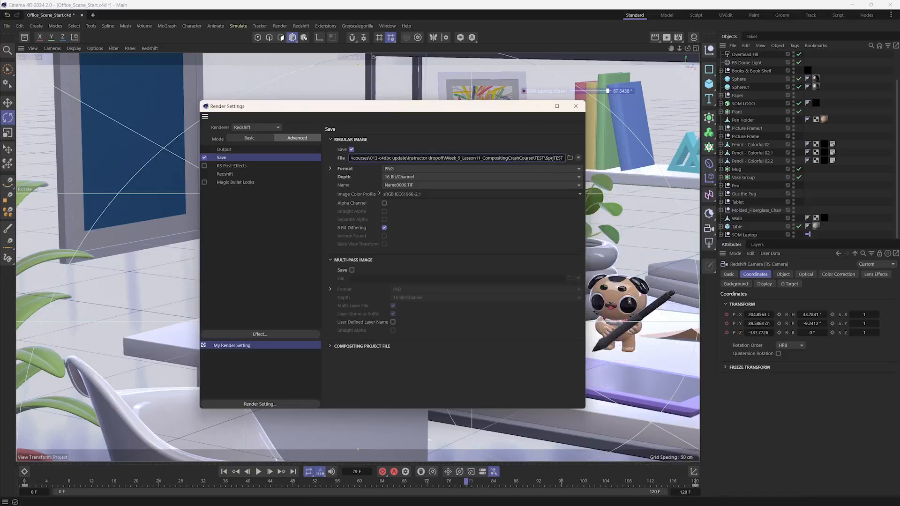
text(_)
click(515, 148)
click(553, 158)
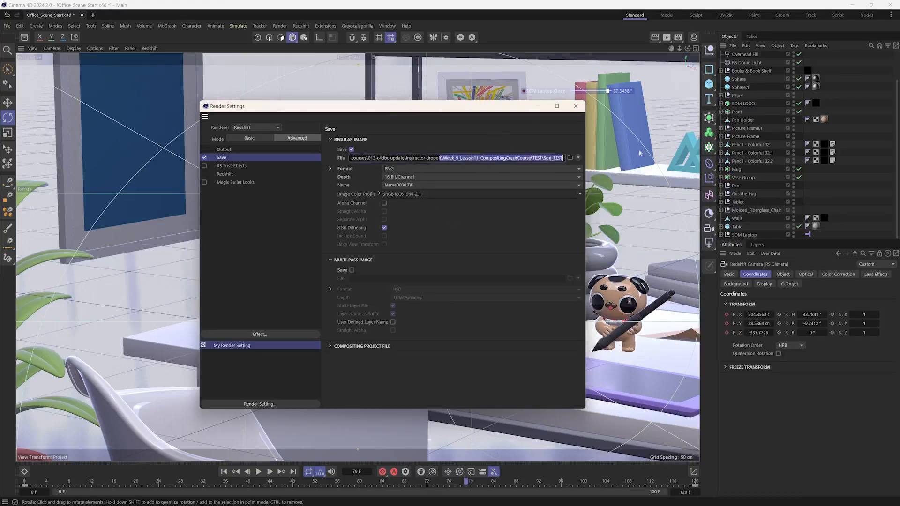
click(578, 158)
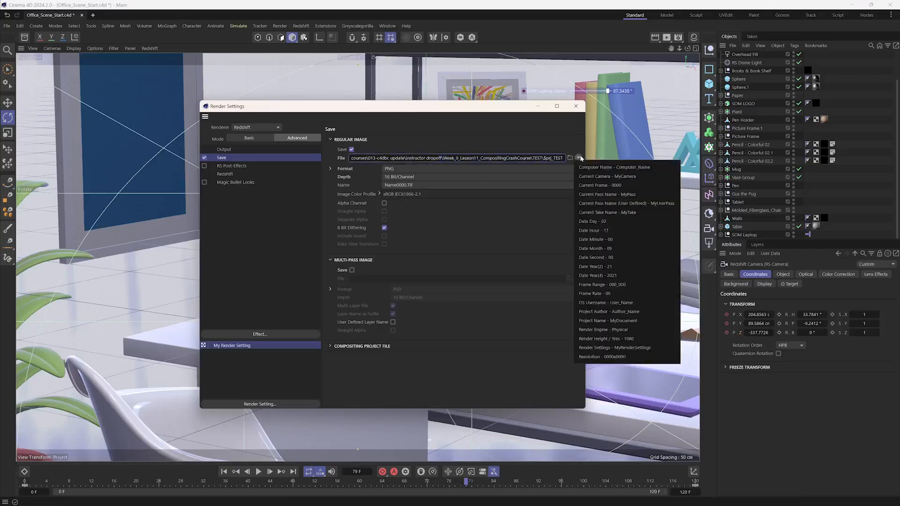
click(458, 235)
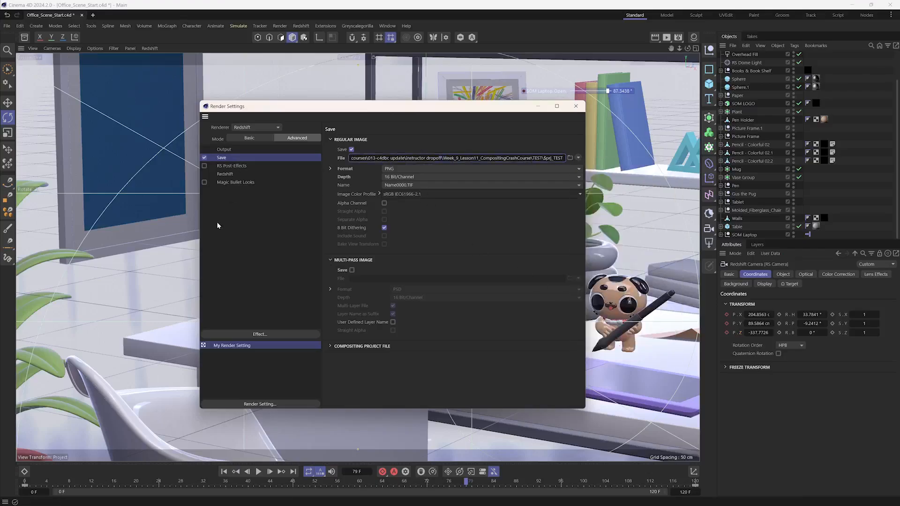
- Open the AOV Manager from the Redshift AOV settings and enlarge its window to show the available AOVs
click(234, 174)
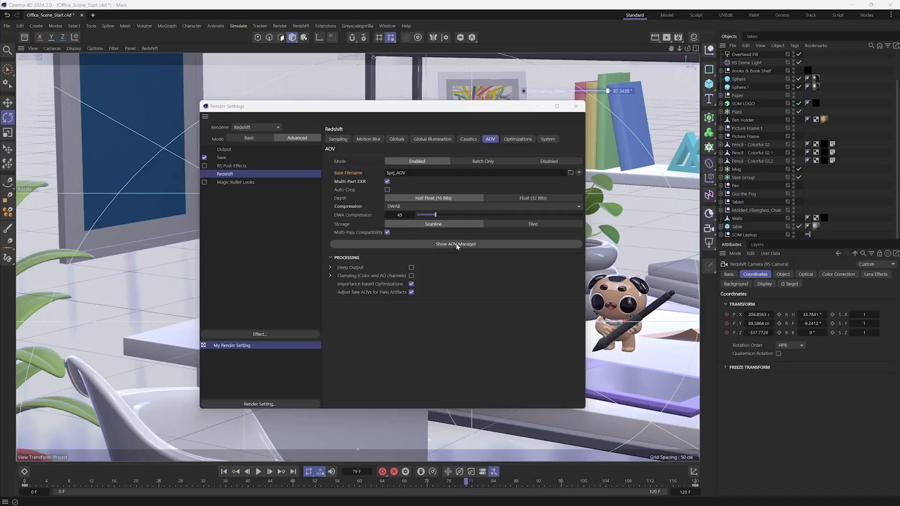
click(457, 244)
drag(525, 237, 265, 87)
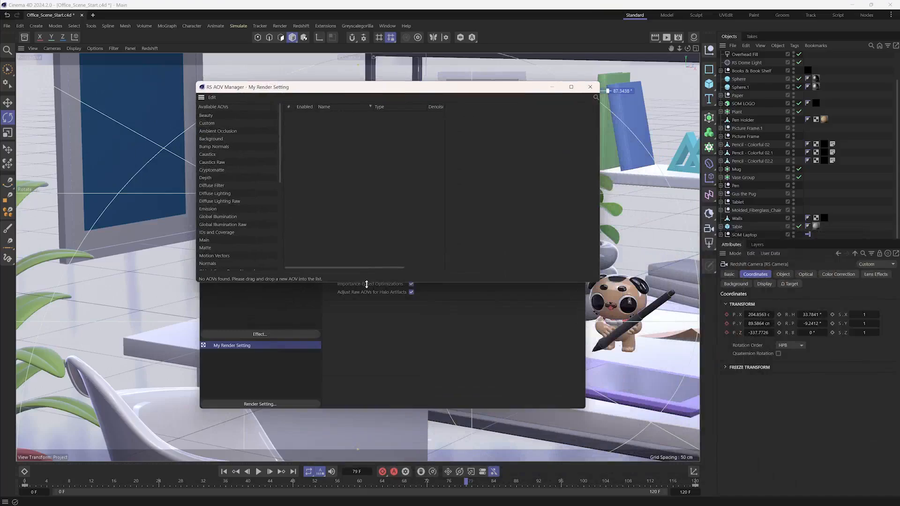
drag(366, 282, 359, 408)
drag(347, 91, 381, 101)
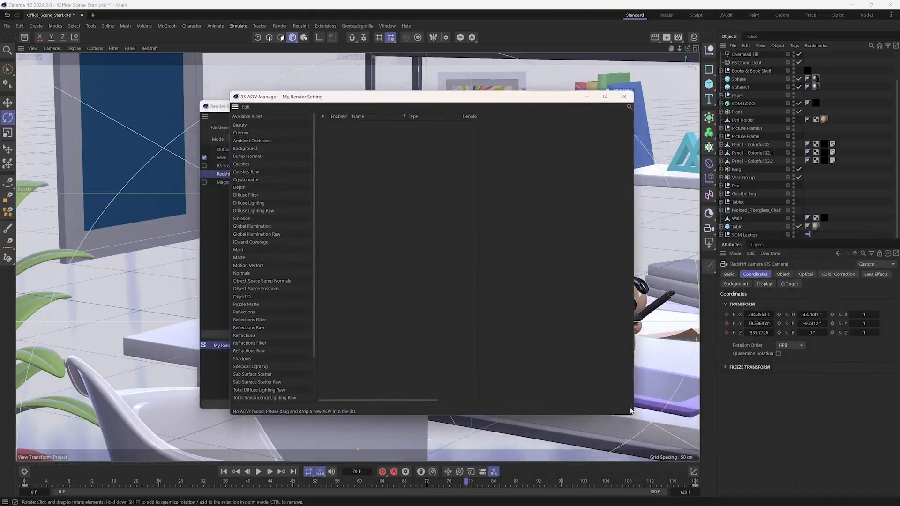
drag(633, 416, 783, 457)
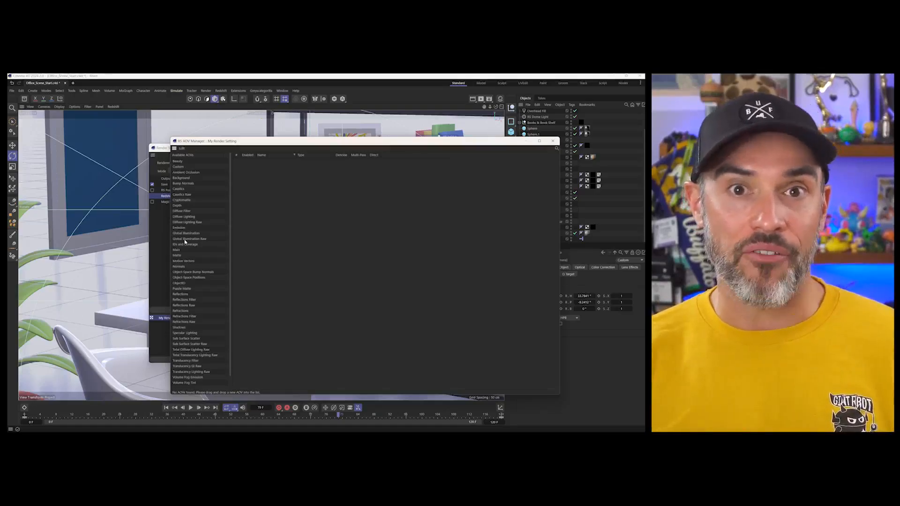
- Add the Beauty and Depth AOVs to the list of active render passes
click(185, 239)
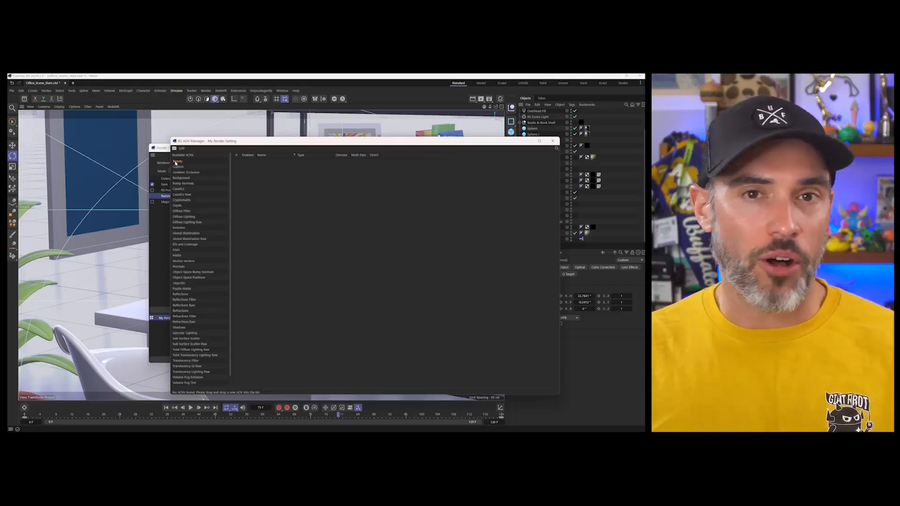
drag(176, 164, 263, 173)
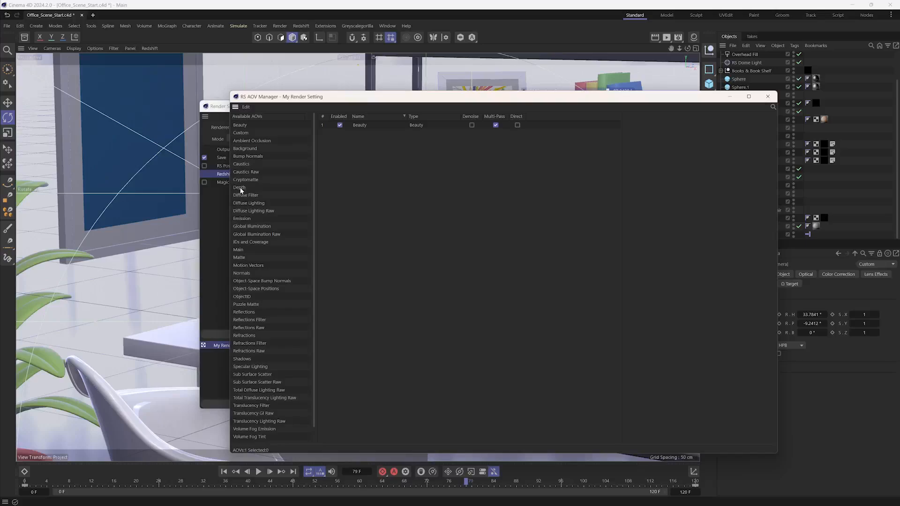
drag(306, 187, 383, 197)
- Show the scene's materials, move the settings windows off the laptop and select its Laptop A subdivision surface
drag(441, 98, 300, 107)
click(692, 42)
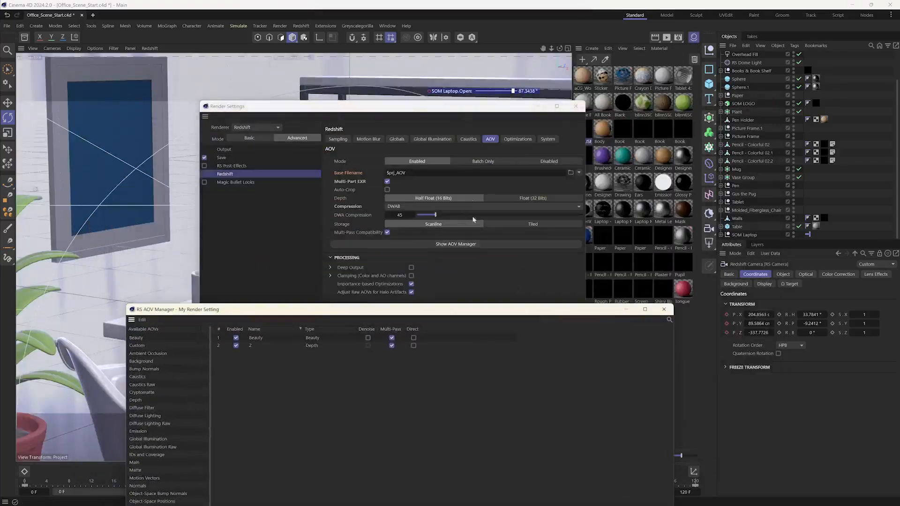
drag(452, 108, 486, 319)
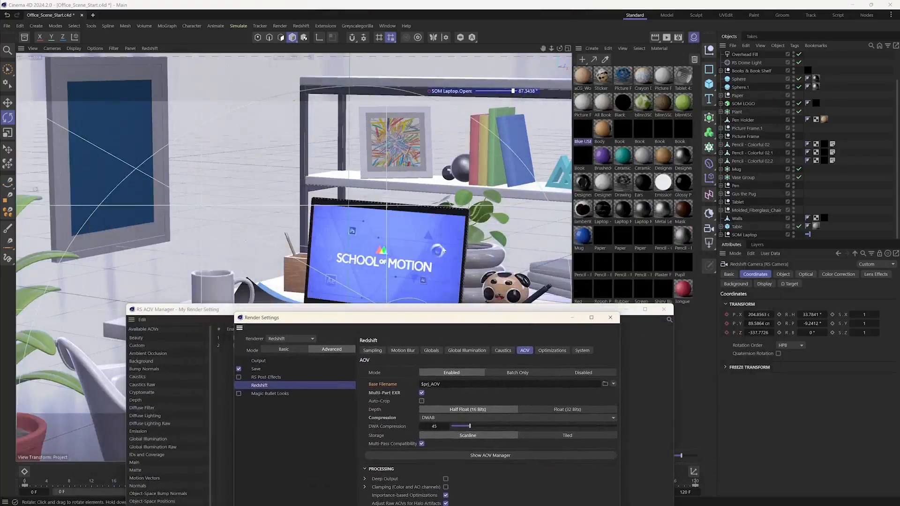
click(436, 250)
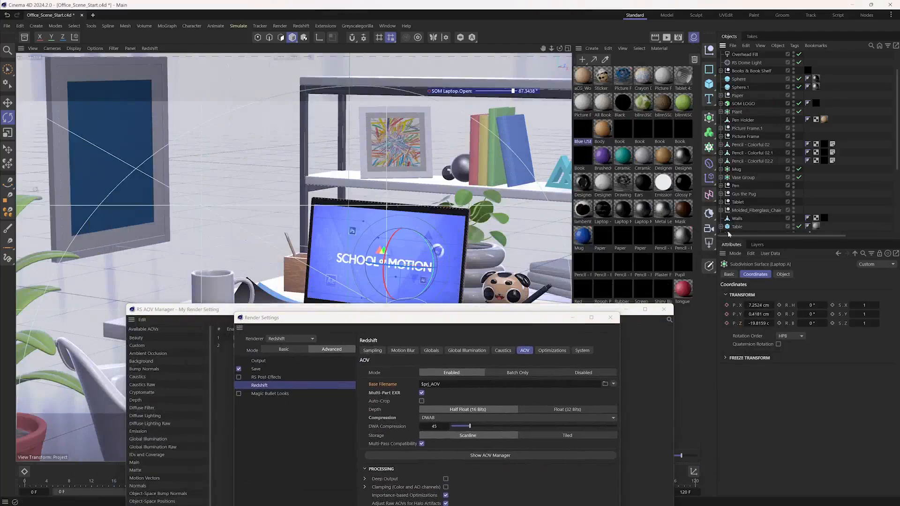
scroll(797, 211, down, 5)
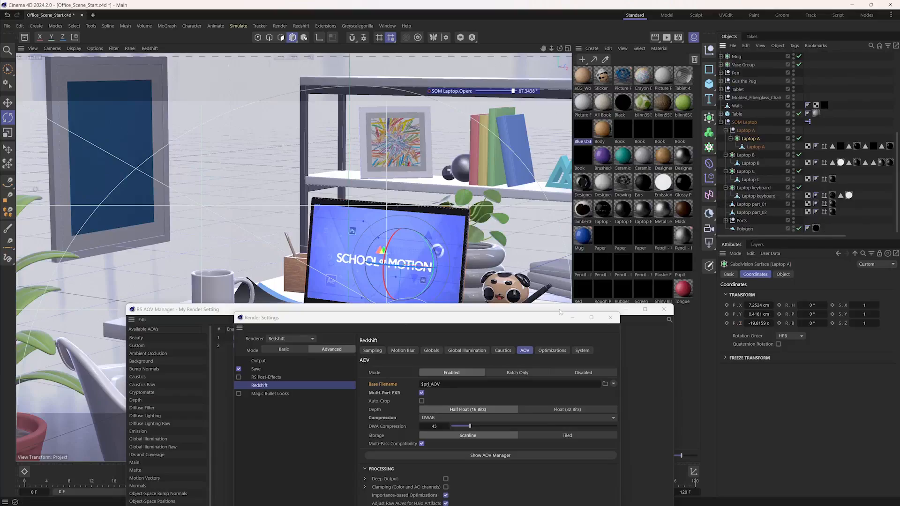
- Open the Screen material's node network, examine its texture connections and emission settings, and close the Node Editor
click(642, 296)
double_click(648, 295)
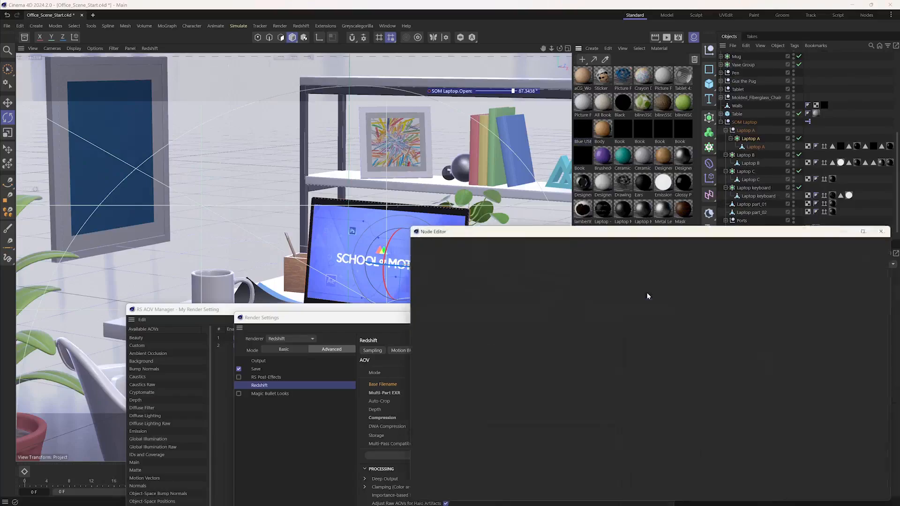
drag(639, 235, 605, 71)
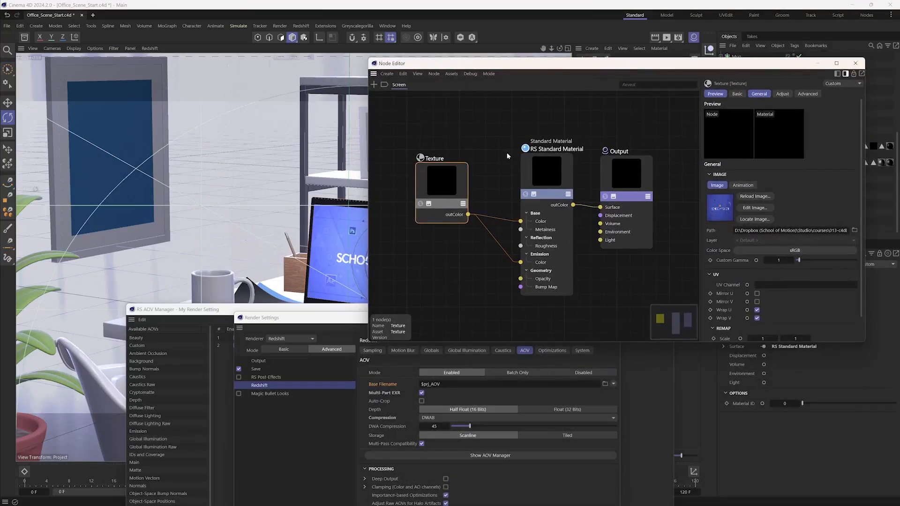
drag(531, 165, 527, 161)
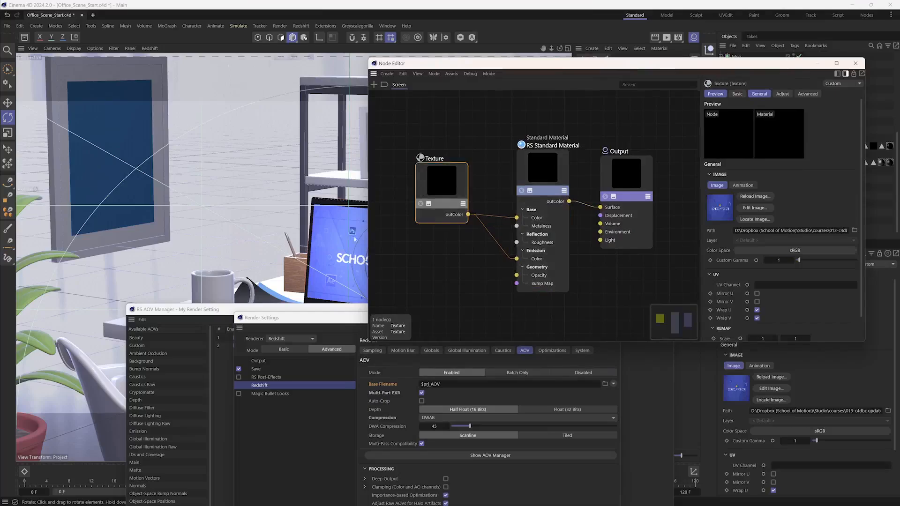
drag(511, 253, 516, 258)
drag(863, 158, 867, 231)
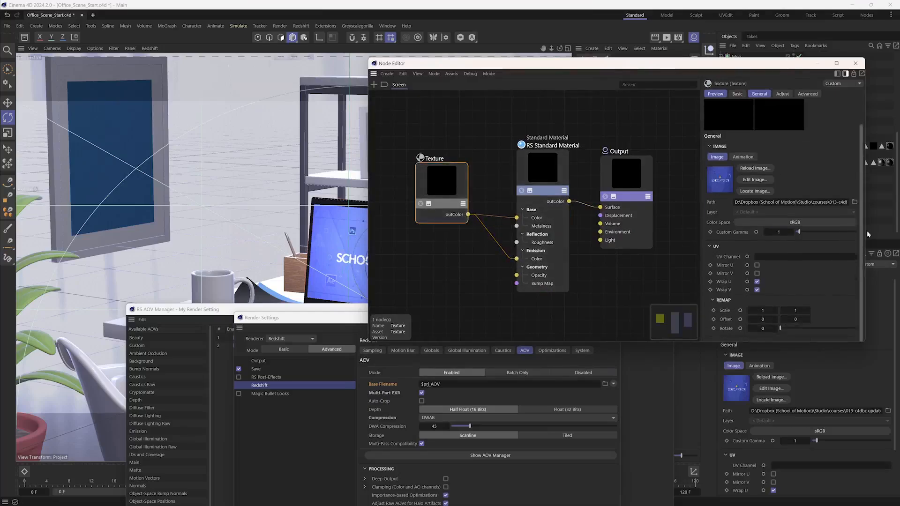
click(544, 176)
drag(862, 156, 887, 316)
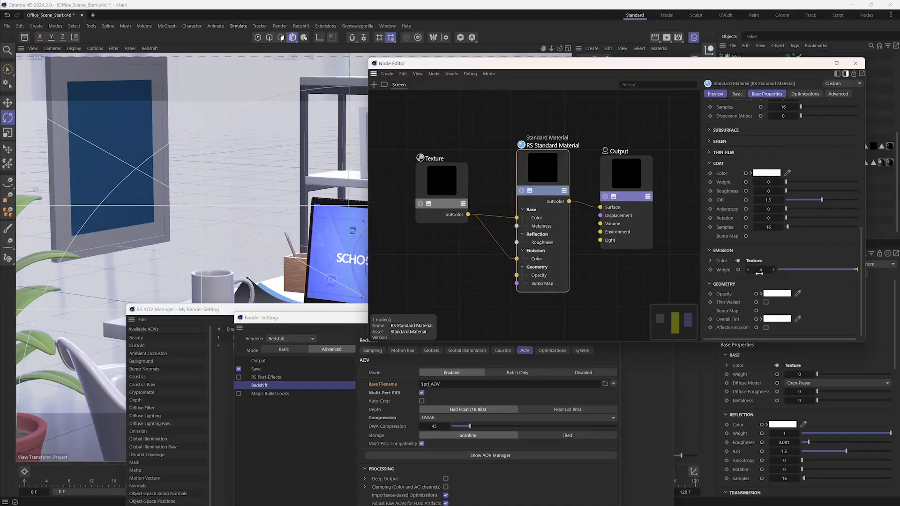
click(856, 63)
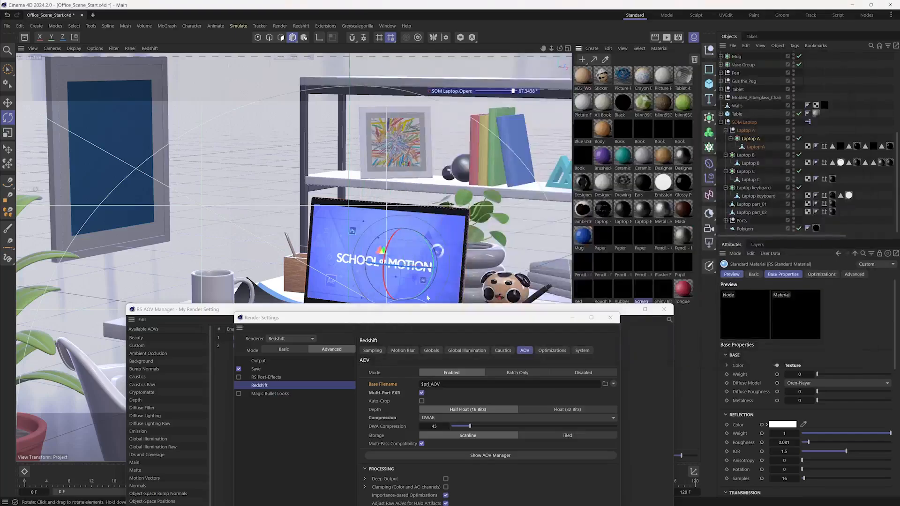
- Add the Emission, Global Illumination, Diffuse Lighting and Motion Vectors AOVs to the list of active render passes
drag(263, 317, 362, 113)
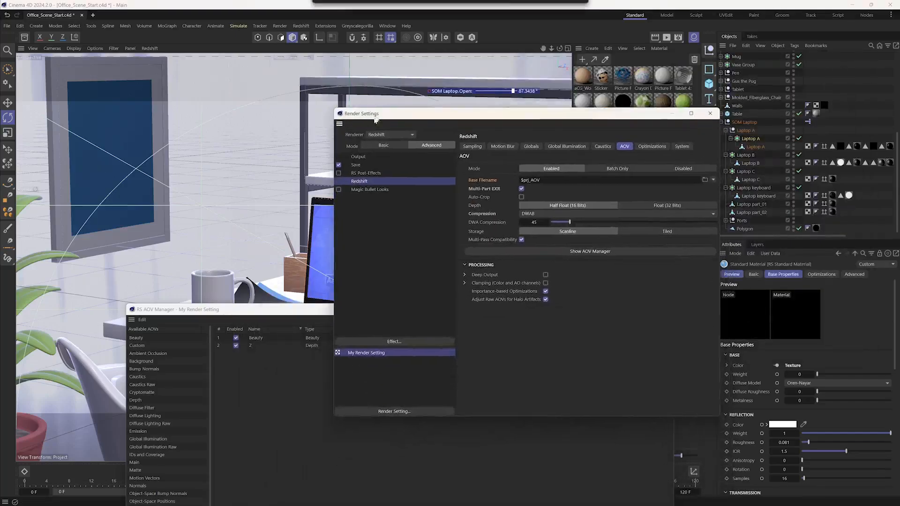
drag(266, 306, 300, 84)
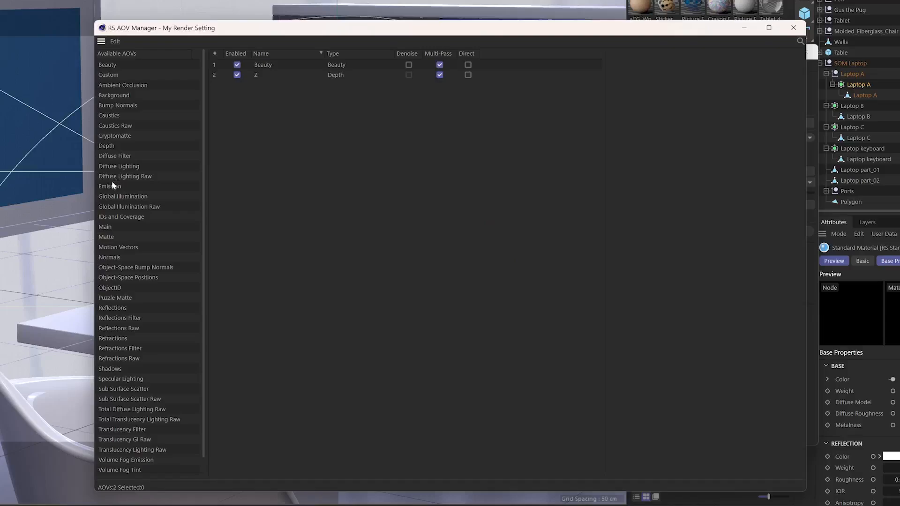
drag(112, 183, 311, 144)
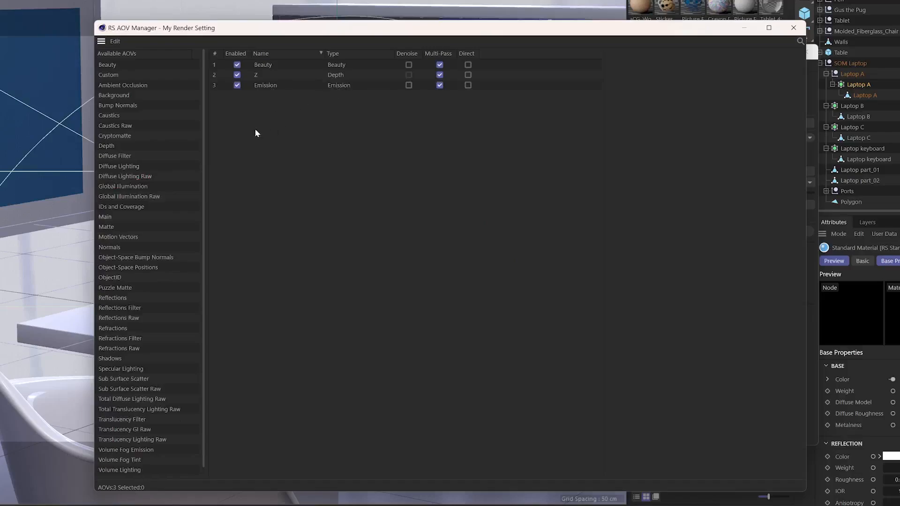
drag(125, 186, 319, 175)
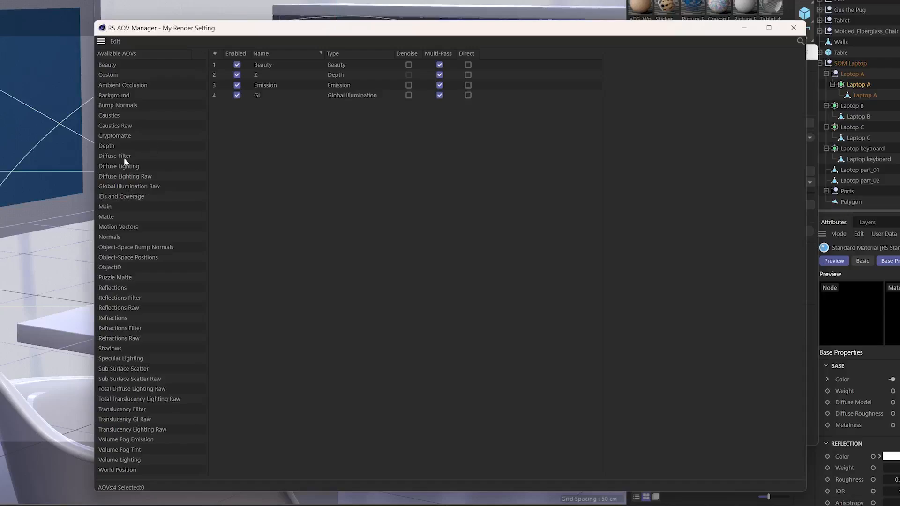
drag(114, 165, 317, 140)
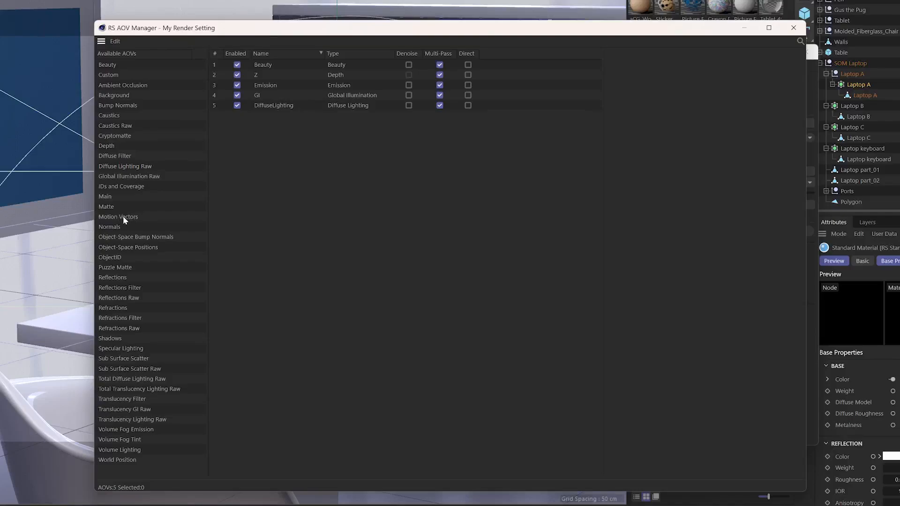
drag(123, 217, 336, 196)
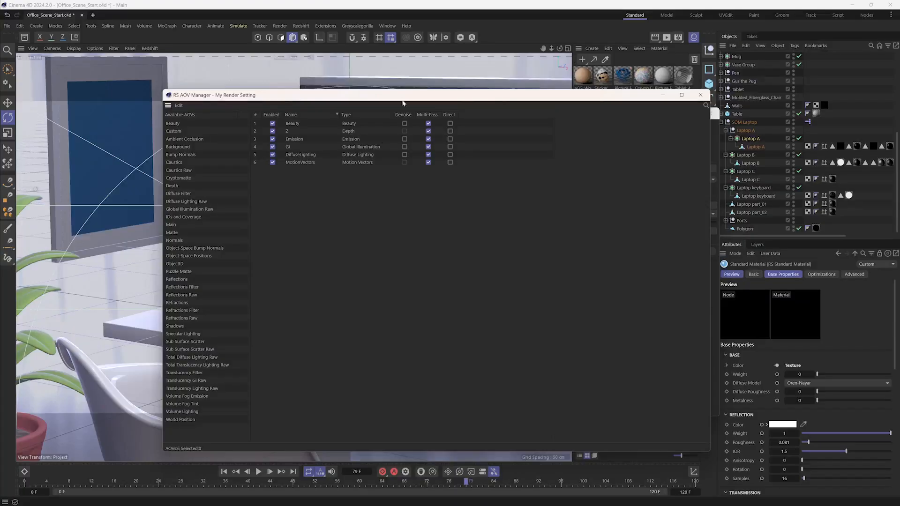
- Examine Redshift's motion blur render settings, close Render Settings and show the RS Camera's optical motion blur options
drag(408, 29, 348, 34)
drag(666, 140, 591, 140)
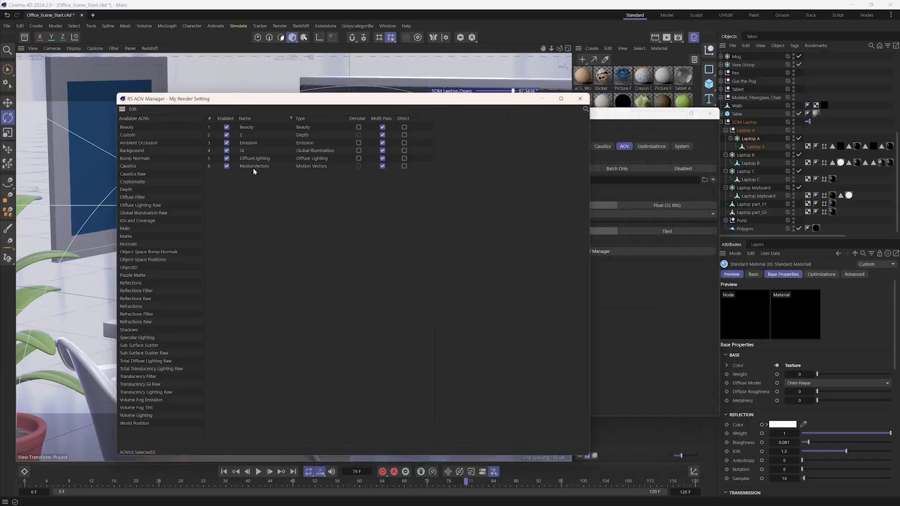
click(624, 115)
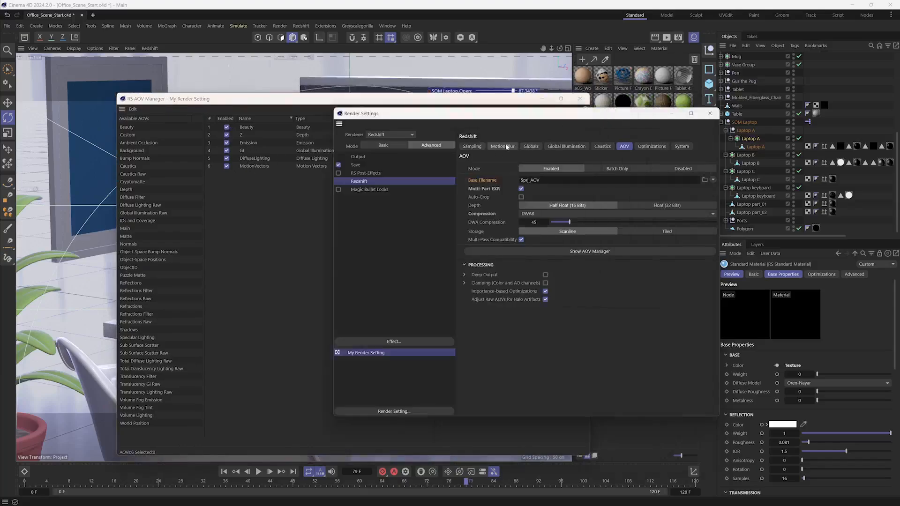
click(507, 147)
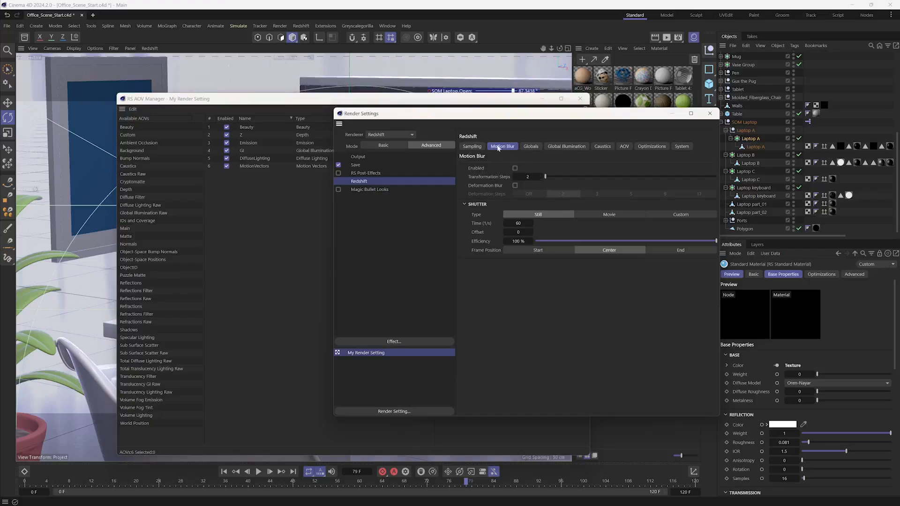
click(709, 113)
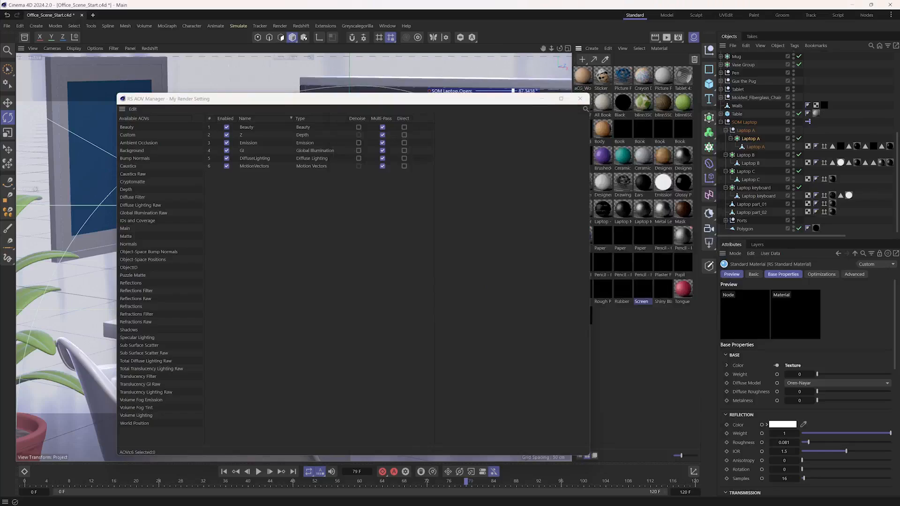
scroll(896, 143, up, 6)
click(743, 63)
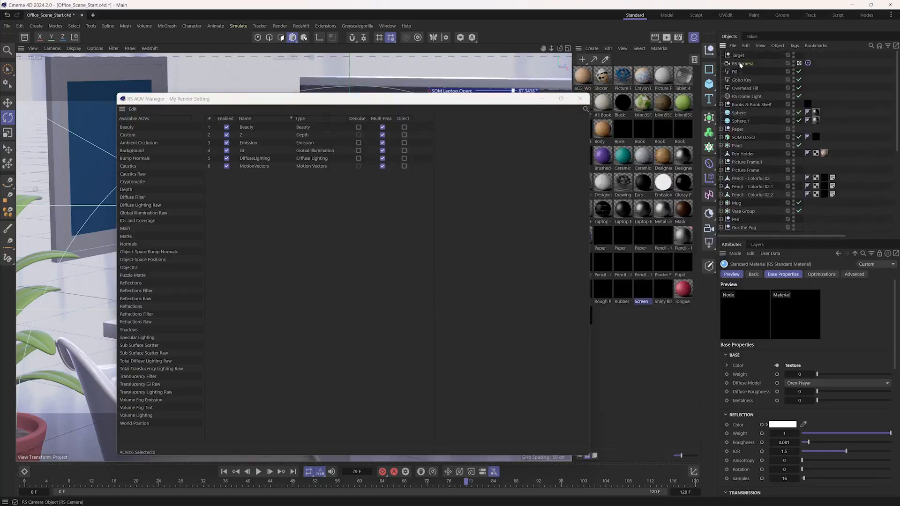
click(805, 275)
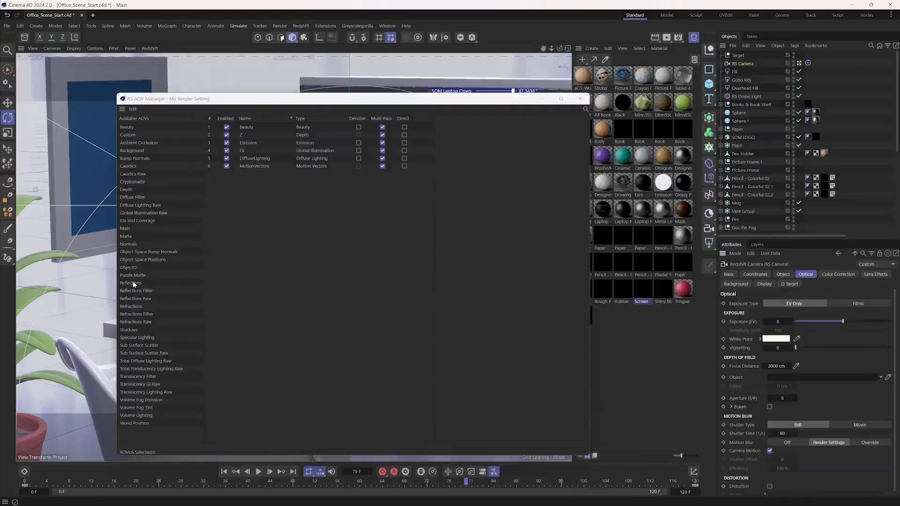
- Add the Reflections, Specular Lighting, Shadows, Refractions and Sub Surface Scatter AOVs to the active render passes
drag(130, 283, 297, 236)
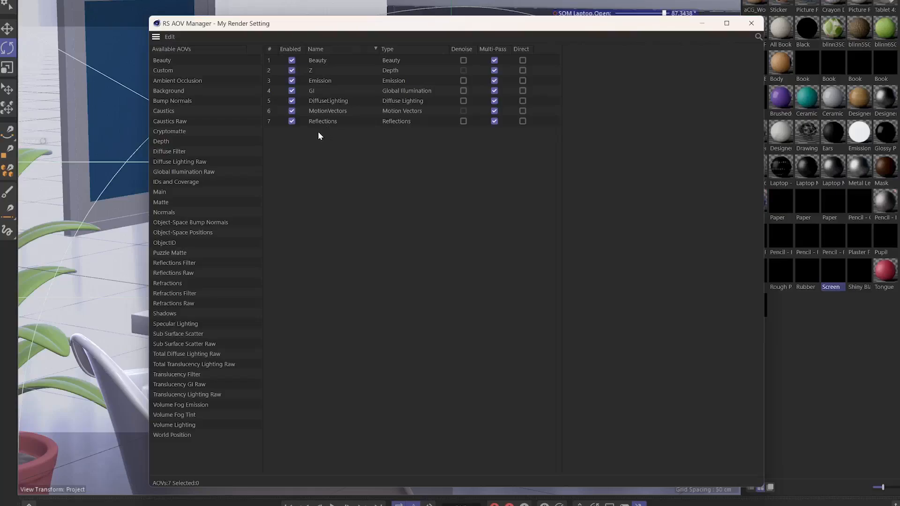
drag(182, 325, 334, 197)
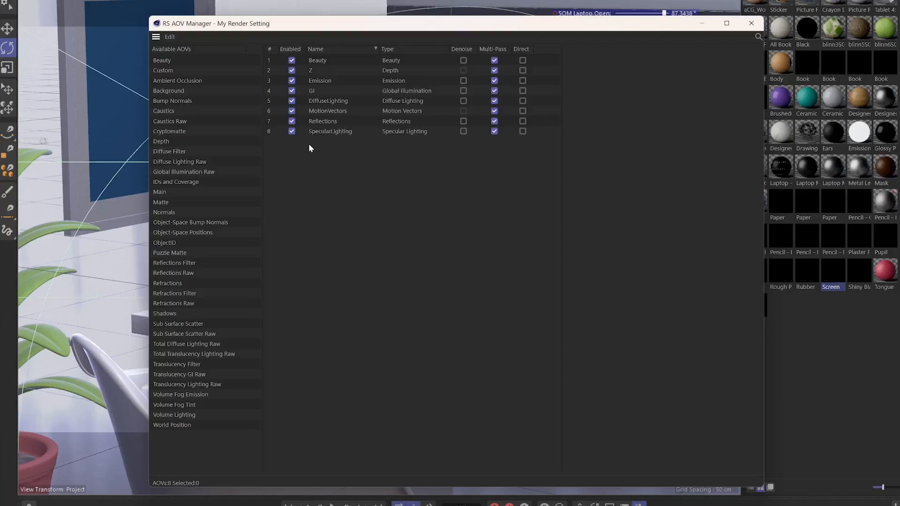
drag(160, 317, 449, 204)
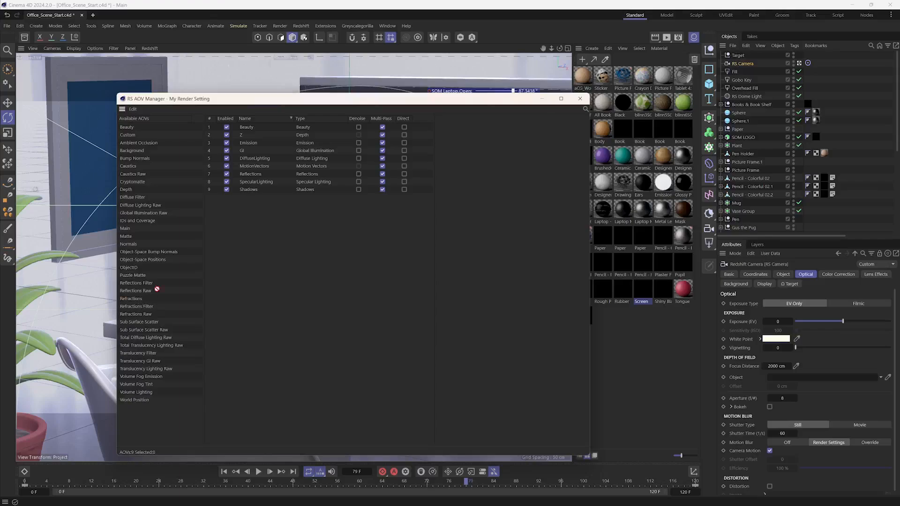
drag(265, 243, 265, 242)
drag(241, 101, 342, 99)
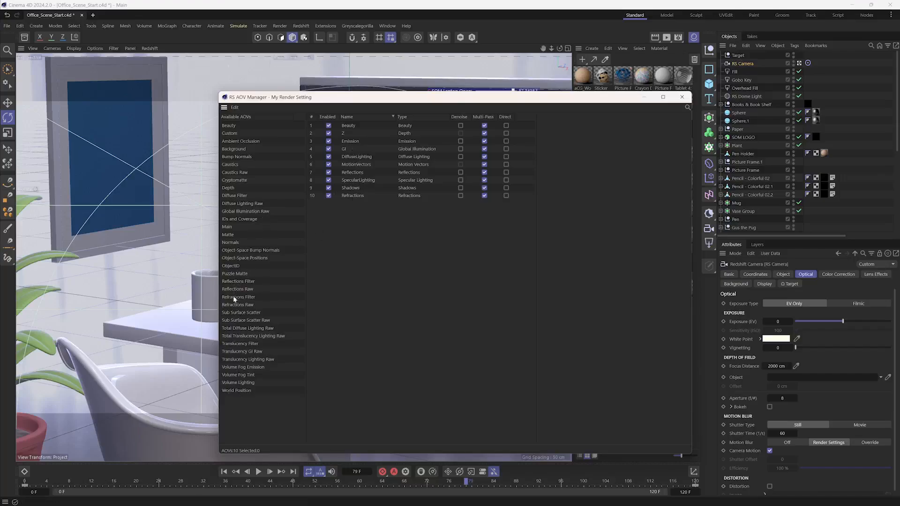
drag(243, 313, 401, 176)
- Open the Body material's node network, examine the standard material's subsurface settings, and close the Node Editor
drag(356, 97, 227, 84)
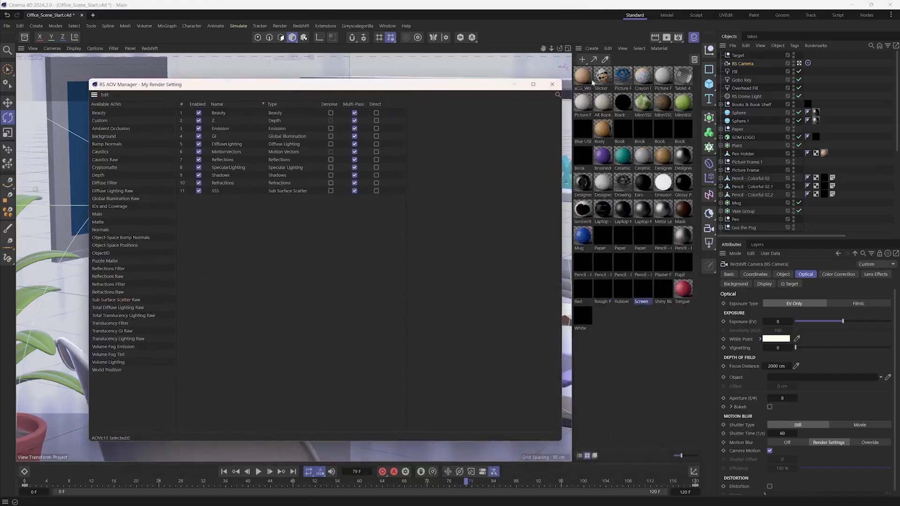
double_click(604, 133)
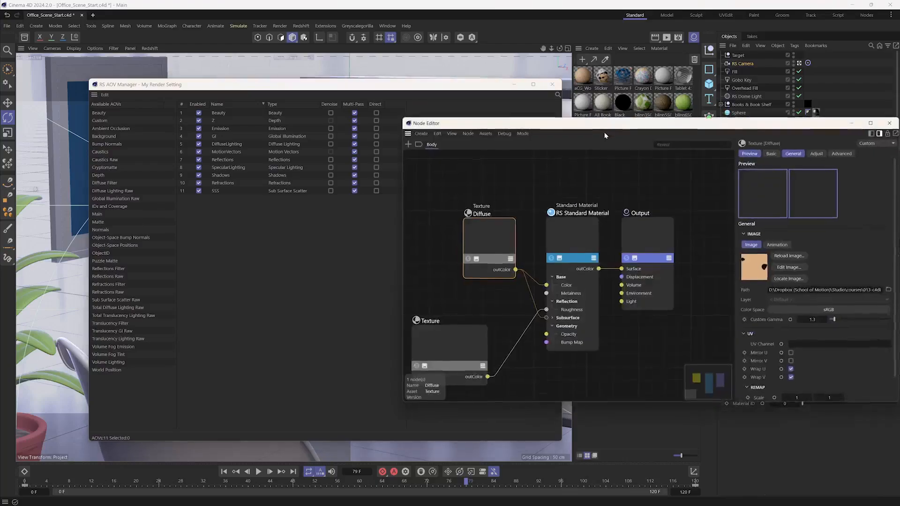
drag(605, 136, 502, 114)
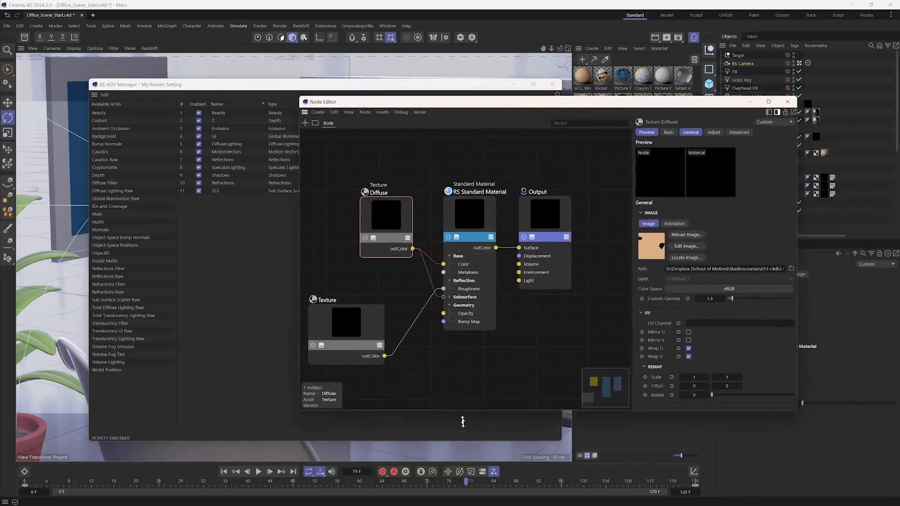
drag(462, 418, 462, 451)
click(477, 216)
drag(797, 192, 797, 211)
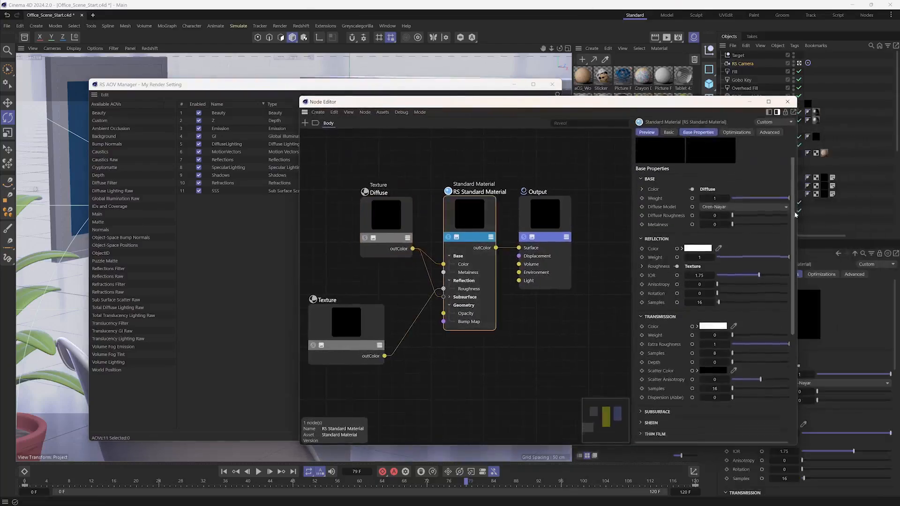
scroll(797, 211, down, 6)
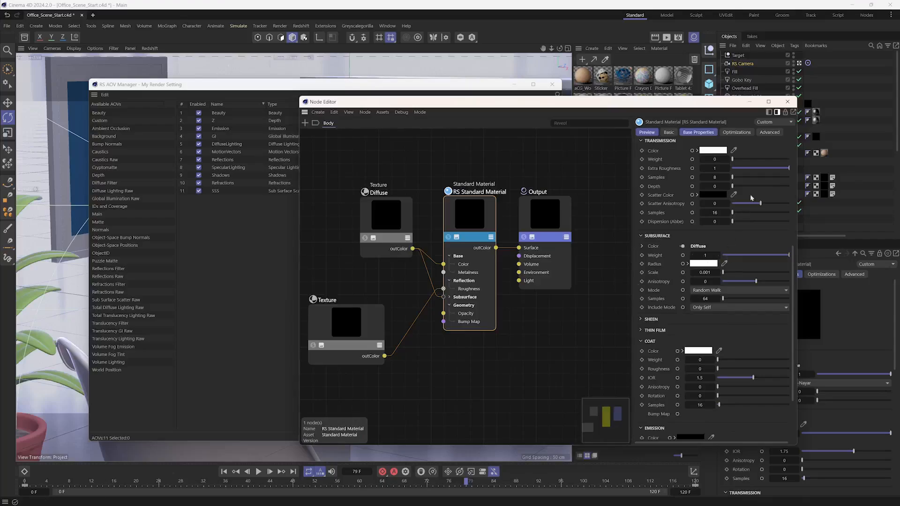
click(788, 101)
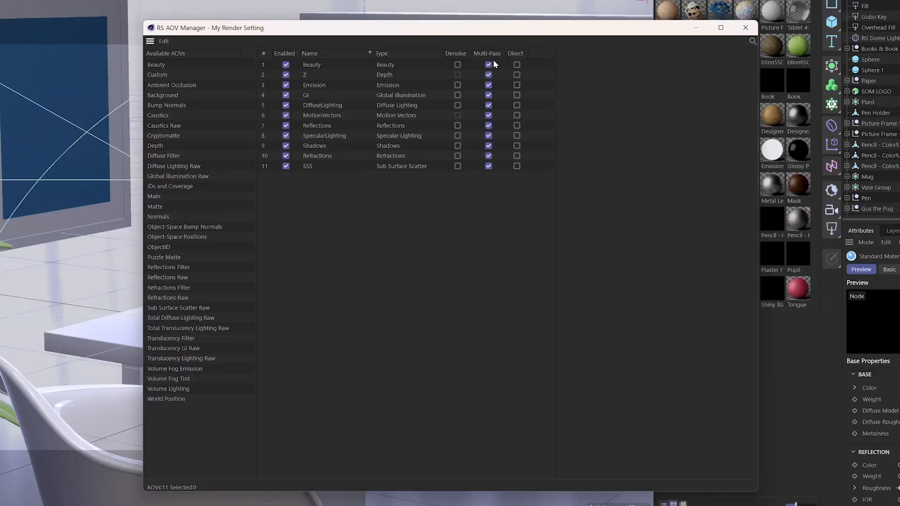
- Disable Multi-Pass output and enable Direct output for all the active AOVs
click(488, 65)
click(488, 74)
click(488, 85)
drag(517, 89, 520, 141)
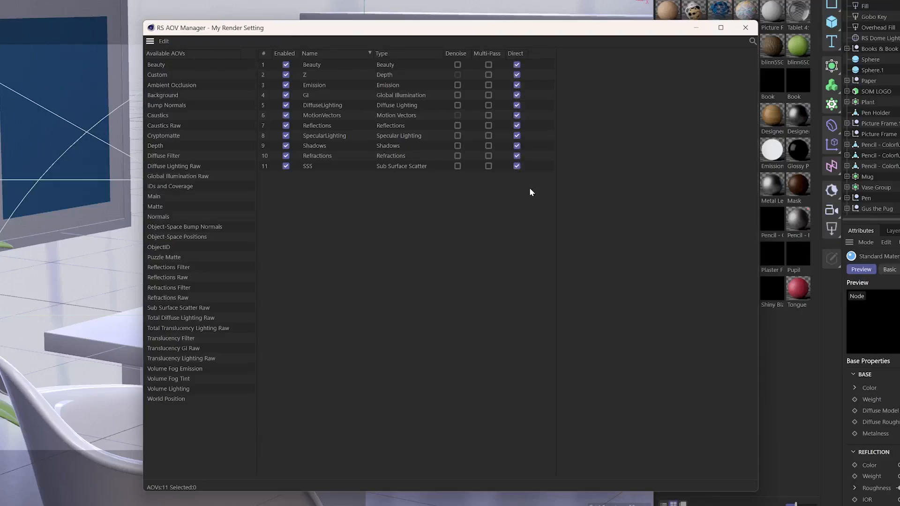
- Sort the active AOVs by type and set the Depth AOV's filter type to Center Sample
click(383, 56)
click(389, 68)
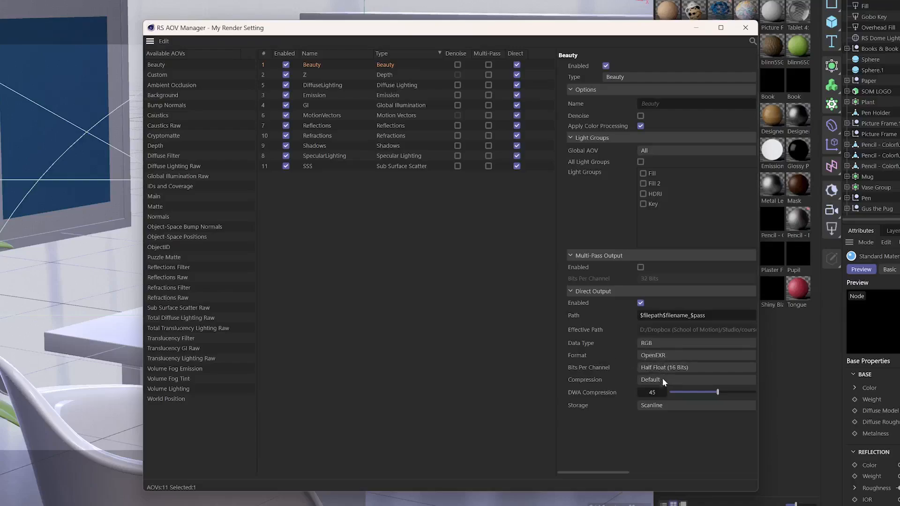
click(347, 72)
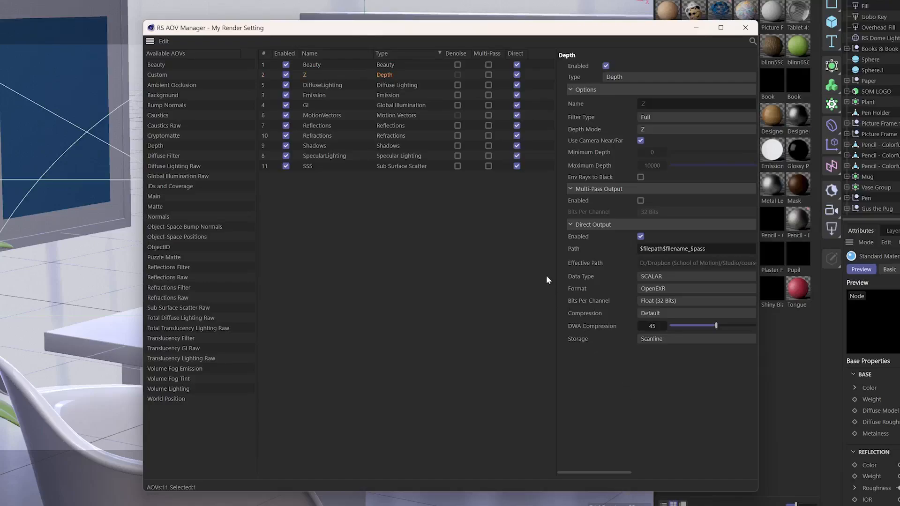
drag(555, 265, 538, 266)
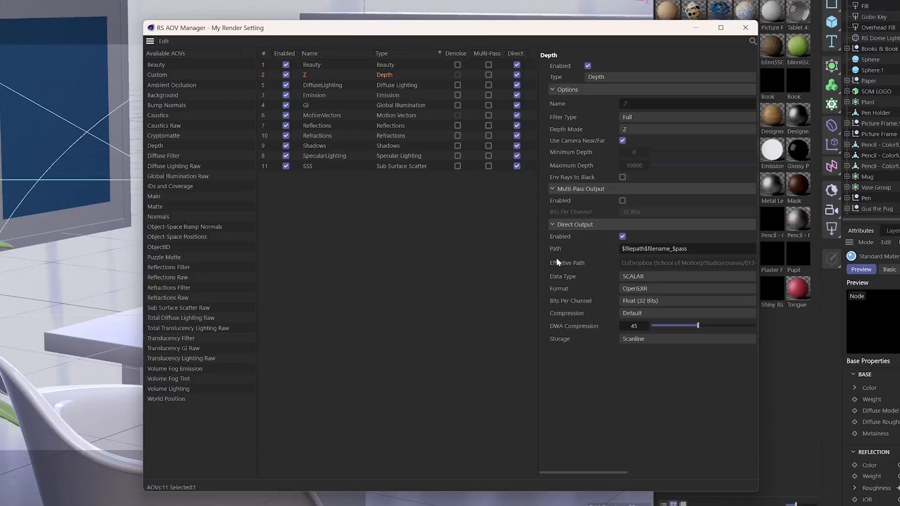
click(645, 120)
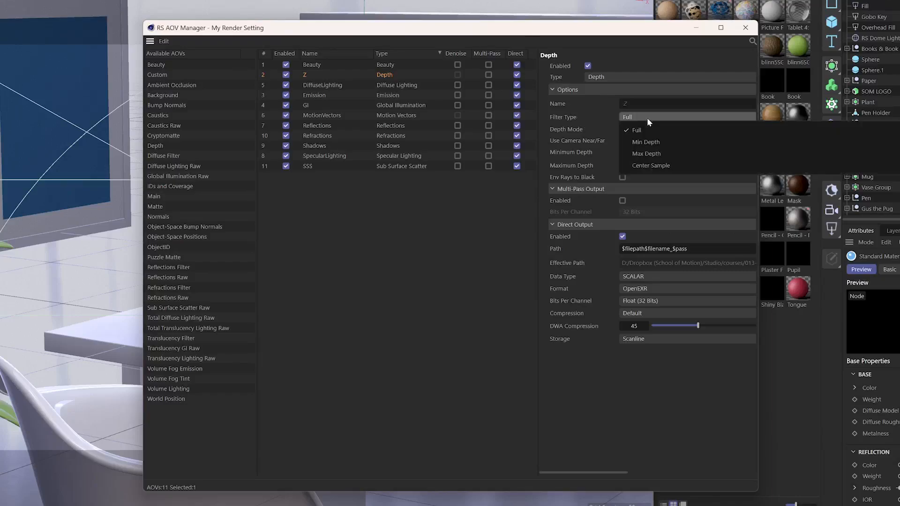
click(643, 166)
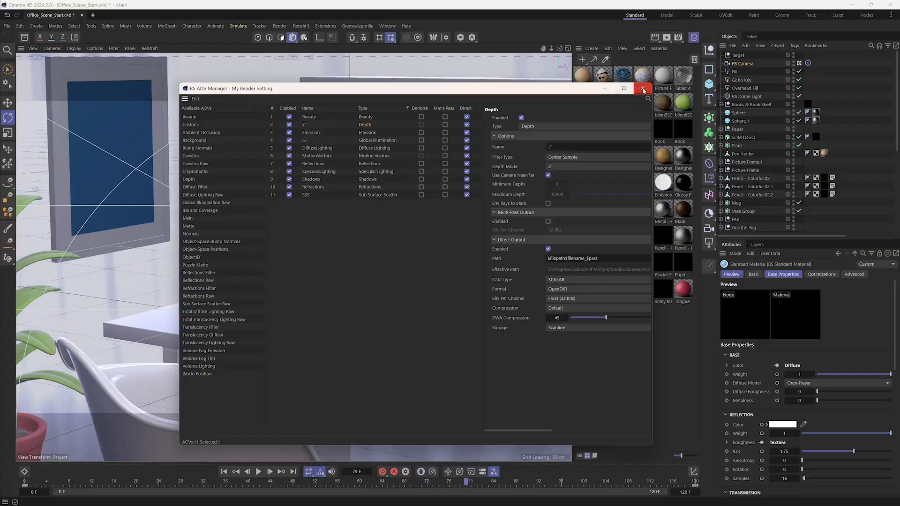
- Close the AOV Manager and open the RS Camera's object properties to reach its clipping settings
click(746, 27)
click(743, 63)
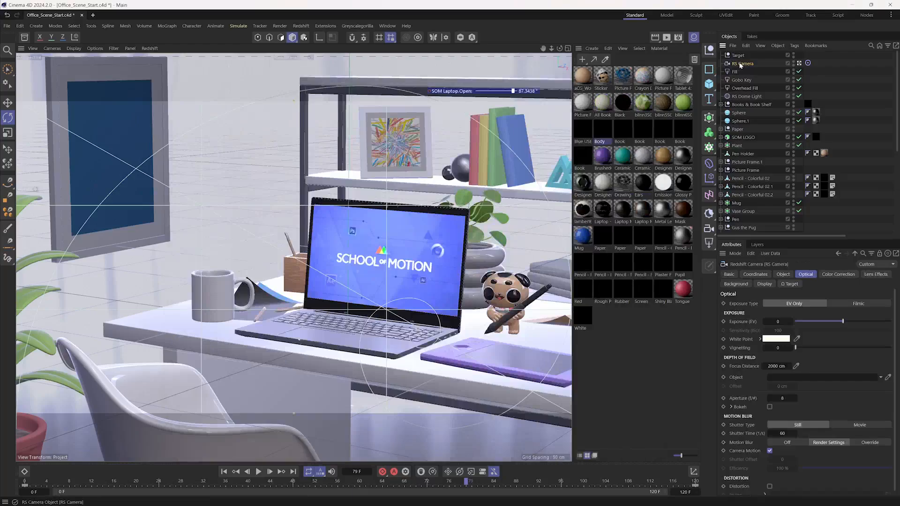
click(783, 275)
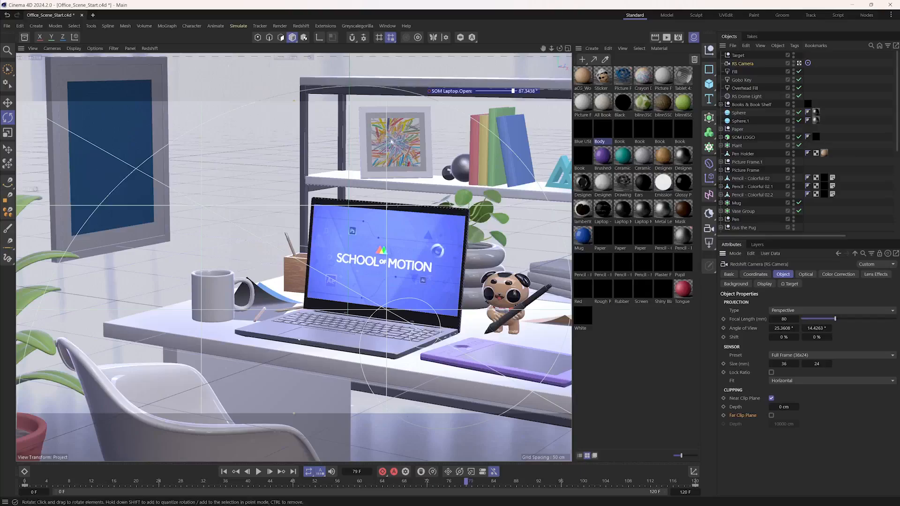
- Hide the Material Manager and arrange the viewport as two stacked views, with the camera view above the Top view
click(567, 48)
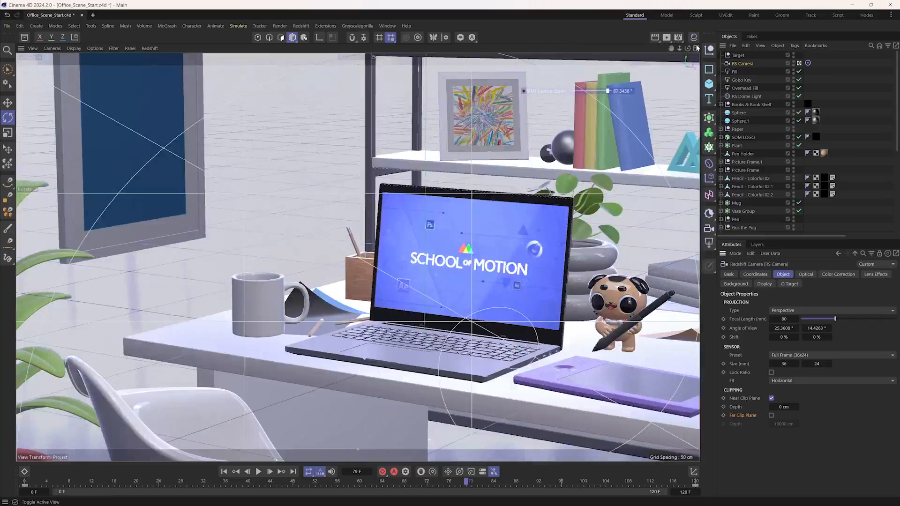
click(696, 48)
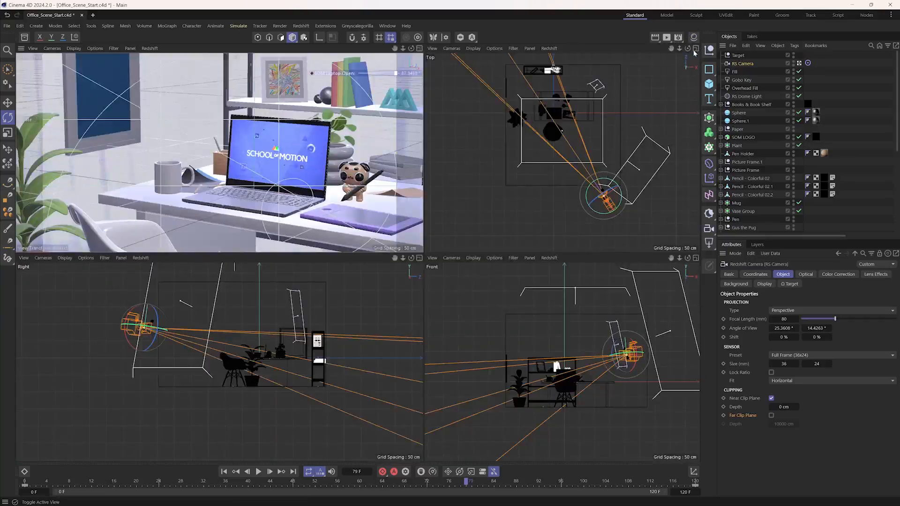
middle_click(429, 176)
click(696, 48)
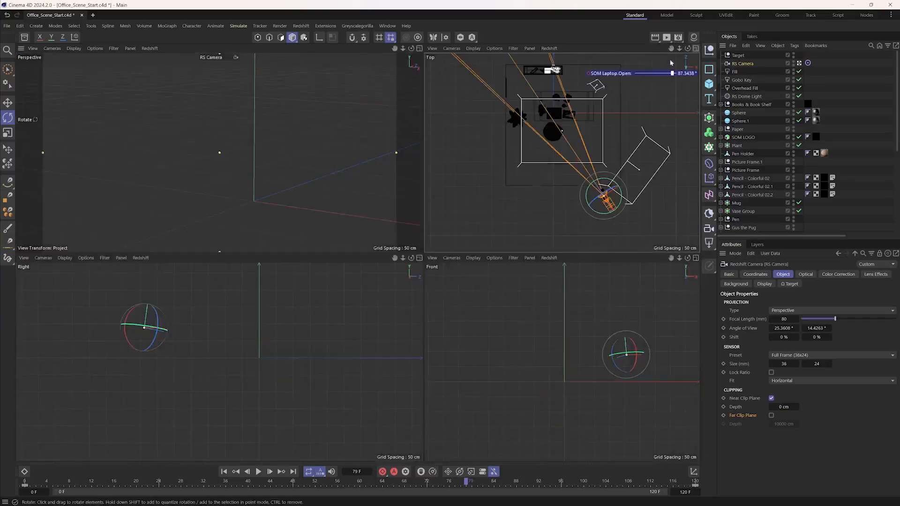
click(130, 48)
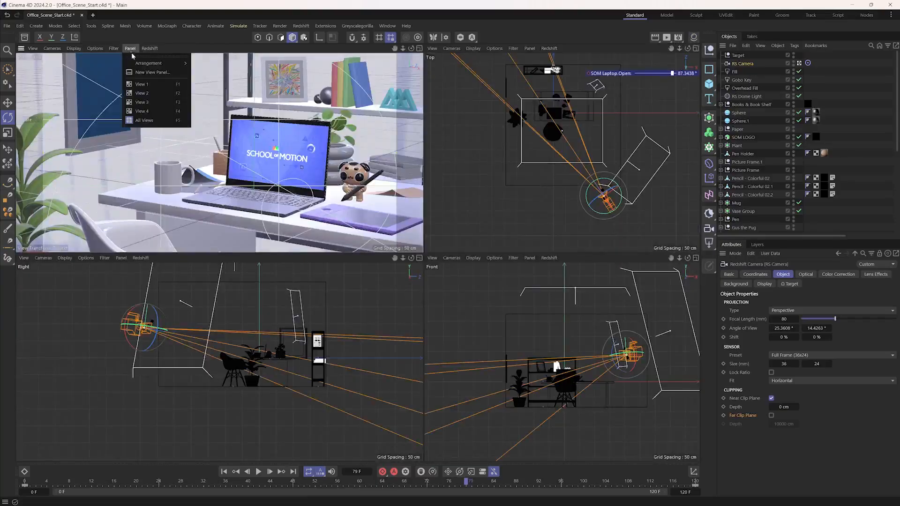
mouse_move(149, 63)
click(215, 81)
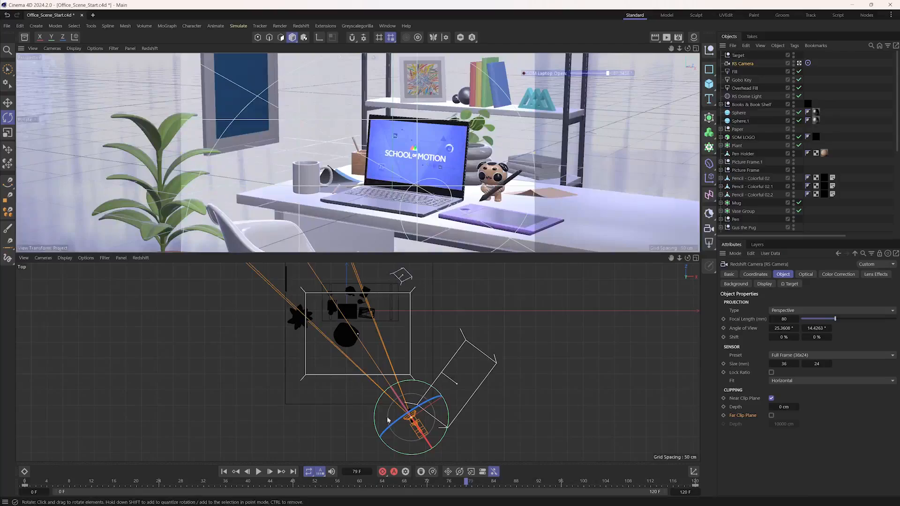
- Enable the RS Camera's Far Clip Plane and set its depth to 1000 cm
click(772, 415)
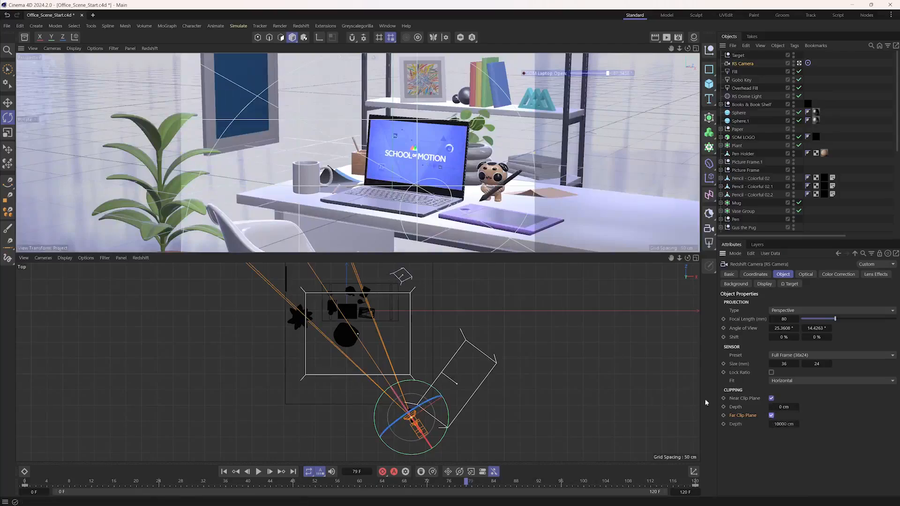
scroll(469, 389, down, 8)
alt+middle_drag(412, 371, 358, 362)
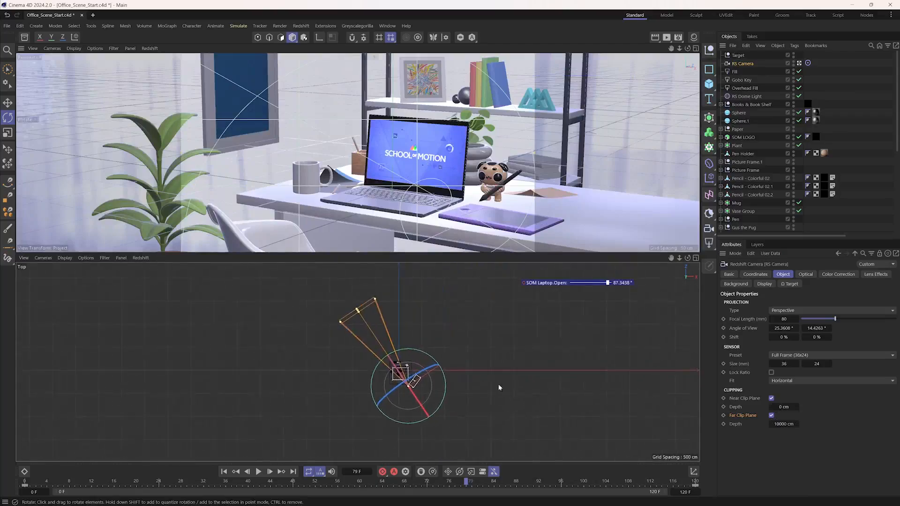
double_click(785, 424)
scroll(390, 351, up, 4)
alt+middle_drag(397, 347, 380, 339)
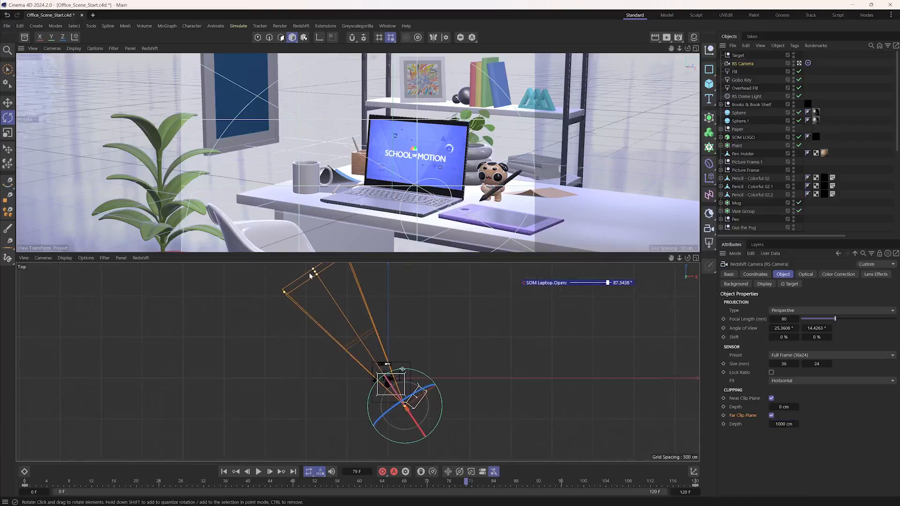
- Pull the camera's focus plane in to the desk in the Top view and set the far clip depth to 692 cm
drag(315, 273, 409, 367)
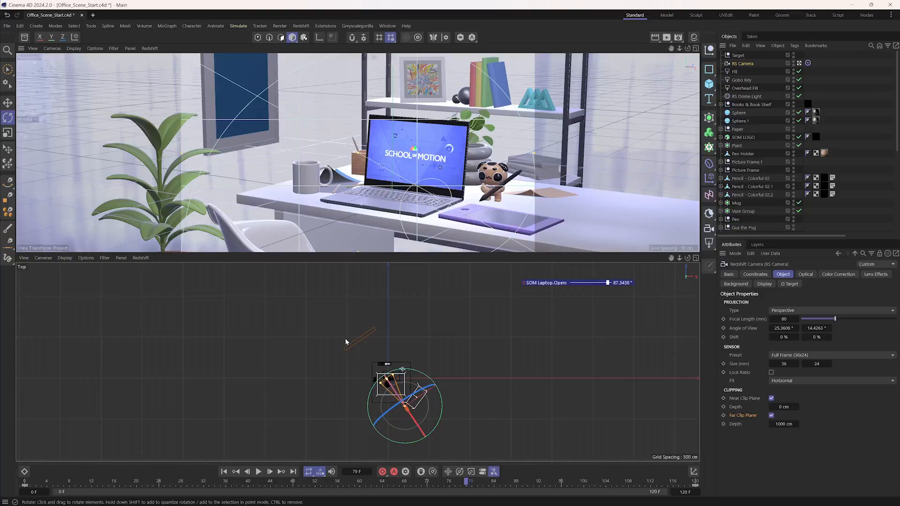
drag(797, 424, 612, 423)
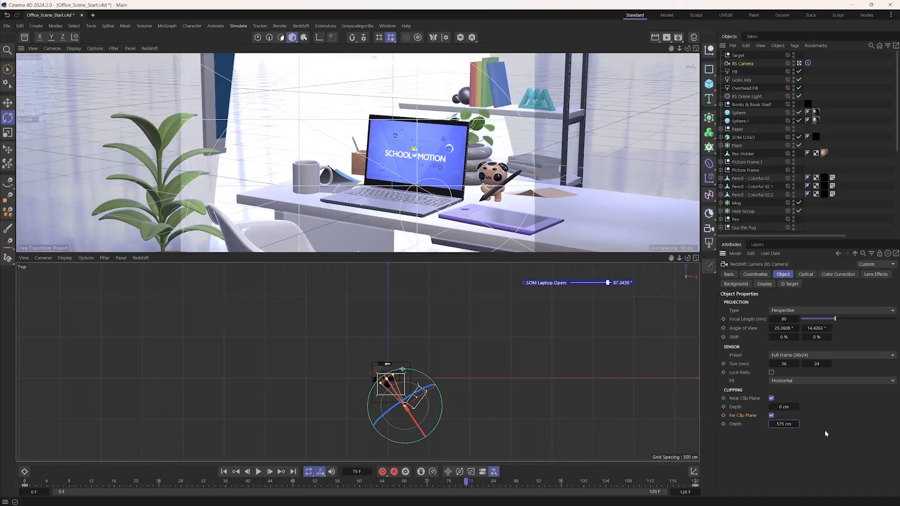
drag(779, 425, 819, 429)
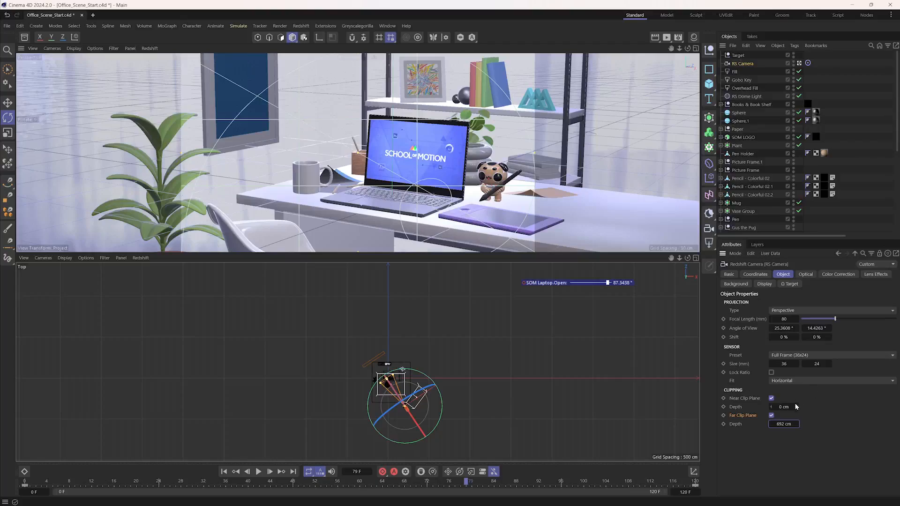
- Adjust the camera's clipping range around the desk scene to a near depth of 252 cm and a far depth of 711 cm
mouse_move(790, 408)
mouse_down()
mouse_move(822, 404)
mouse_move(806, 405)
mouse_up()
alt+right_drag(425, 437, 469, 430)
drag(786, 407, 819, 402)
alt+right_drag(374, 357, 407, 345)
alt+middle_drag(423, 341, 398, 379)
alt+right_drag(399, 381, 379, 383)
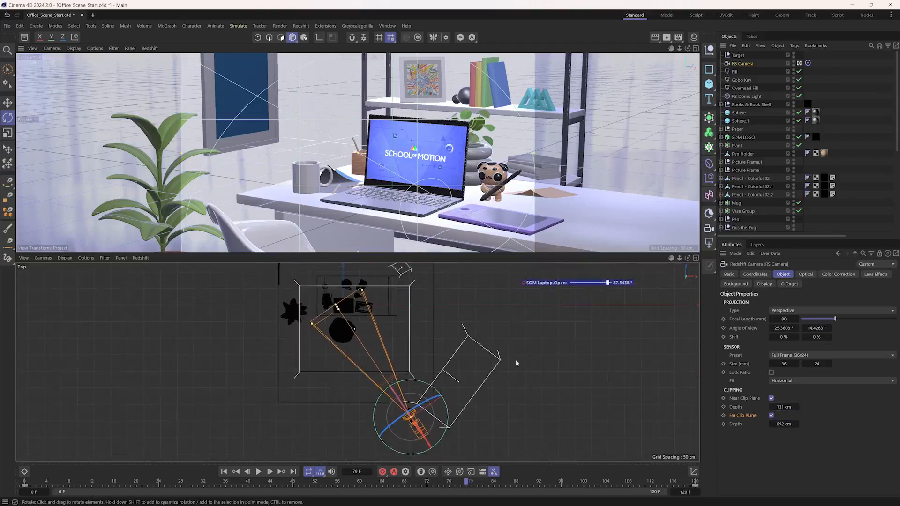
mouse_move(793, 407)
mouse_down()
mouse_move(895, 398)
mouse_move(805, 401)
mouse_up()
mouse_move(782, 425)
mouse_down()
mouse_move(808, 422)
mouse_move(800, 423)
mouse_up()
scroll(519, 385, down, 7)
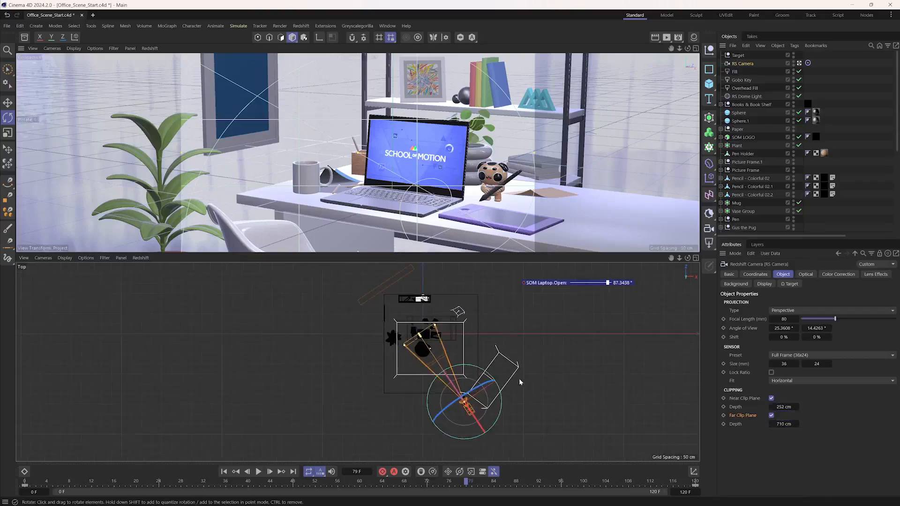
scroll(519, 385, up, 2)
drag(779, 422, 780, 423)
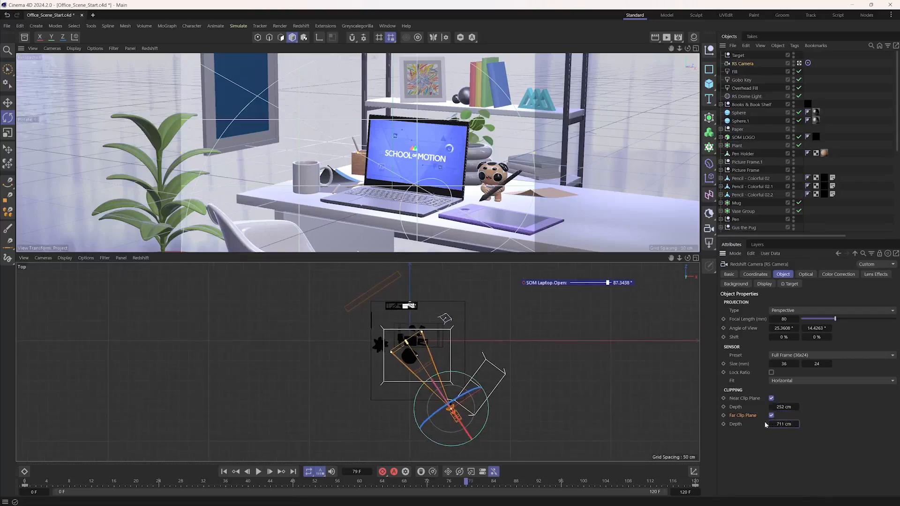
- Scrub the animation to frame 66 and disable the camera's Near and Far Clip Planes
drag(46, 482, 395, 474)
click(407, 471)
click(734, 470)
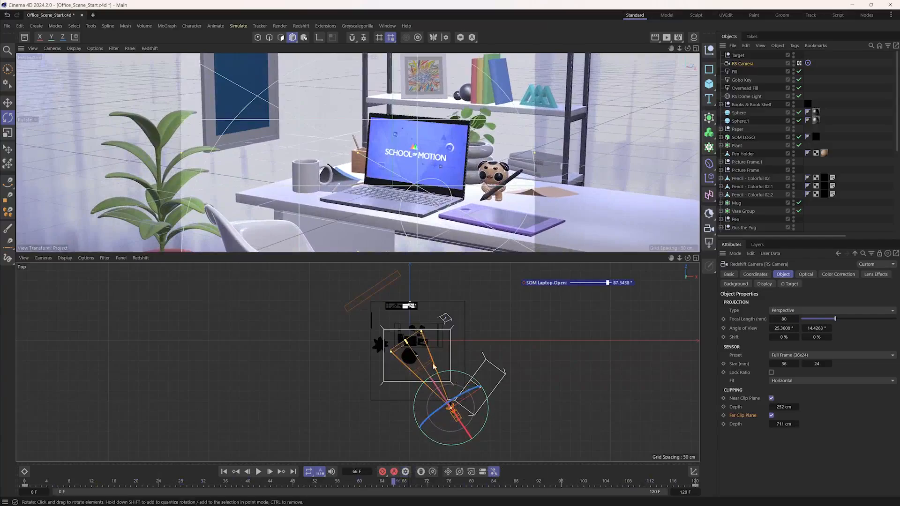
click(771, 399)
click(771, 415)
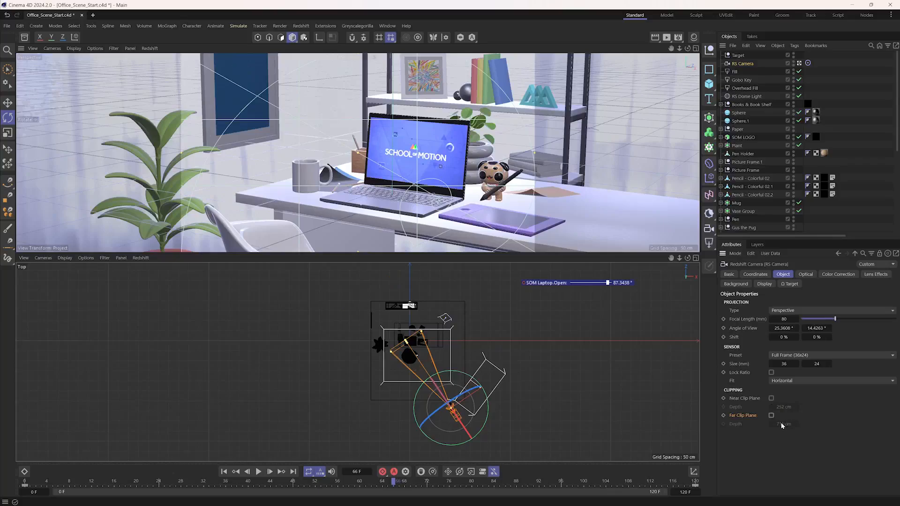
- Maximize the camera view and open the AOV Manager from the Redshift AOV render settings
click(697, 49)
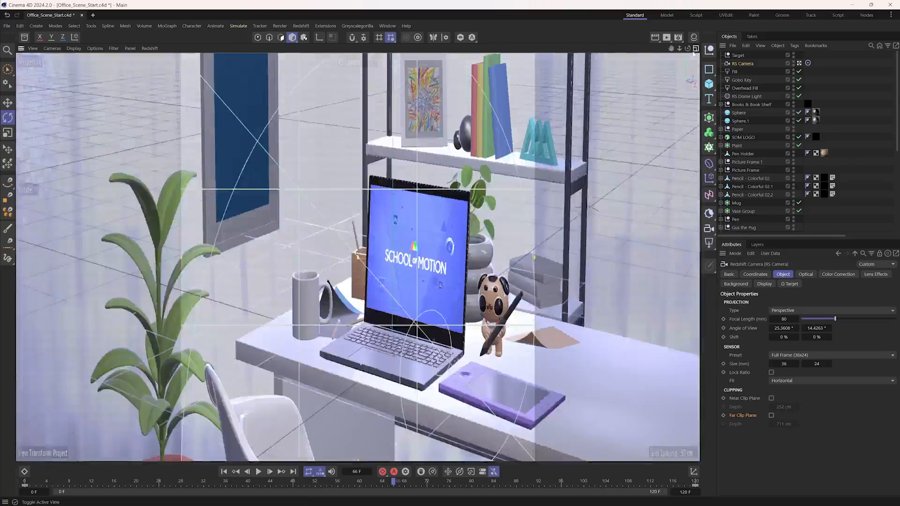
click(679, 38)
drag(710, 30, 377, 99)
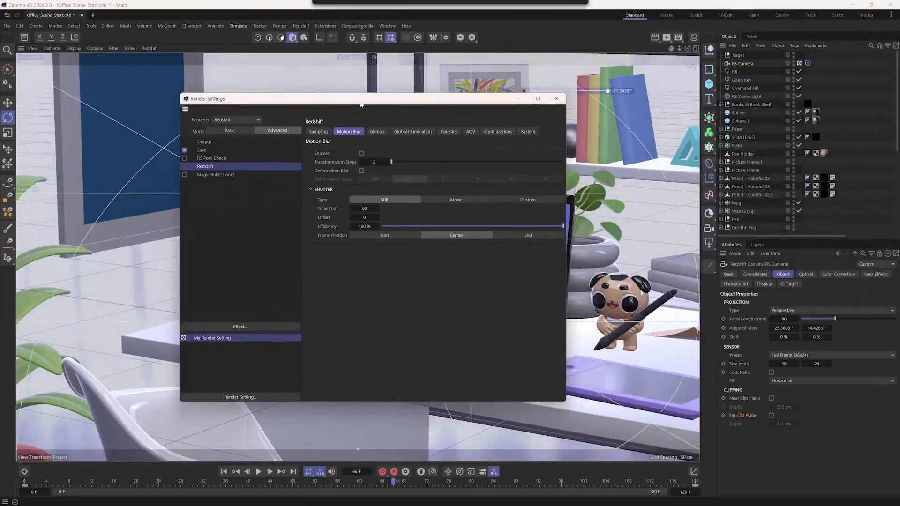
click(470, 132)
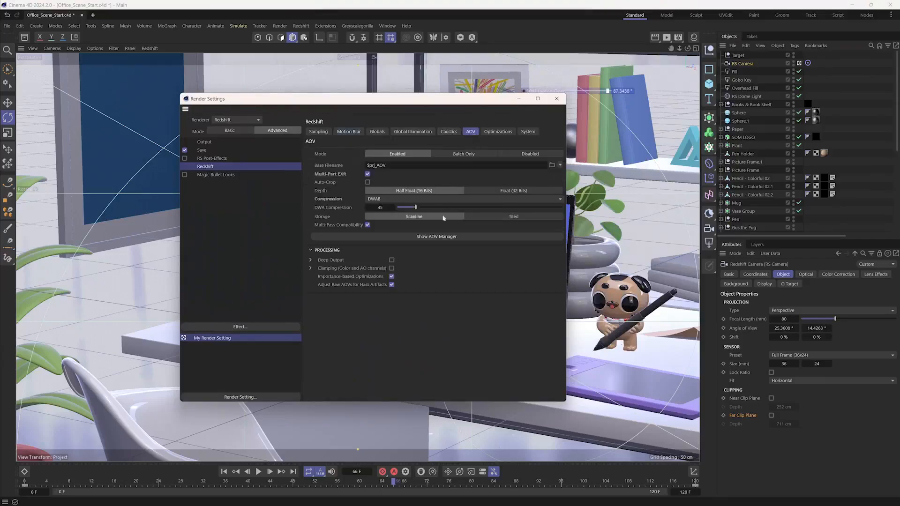
click(456, 240)
drag(532, 151, 224, 88)
click(246, 124)
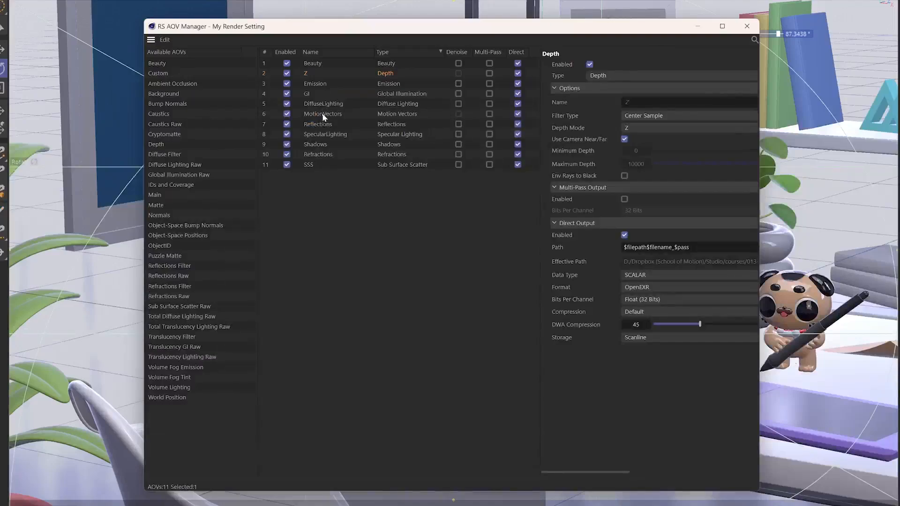
- Set the Motion Vectors AOV's Max Motion to 6 pixels, and close the AOV Manager and Render Settings
click(322, 115)
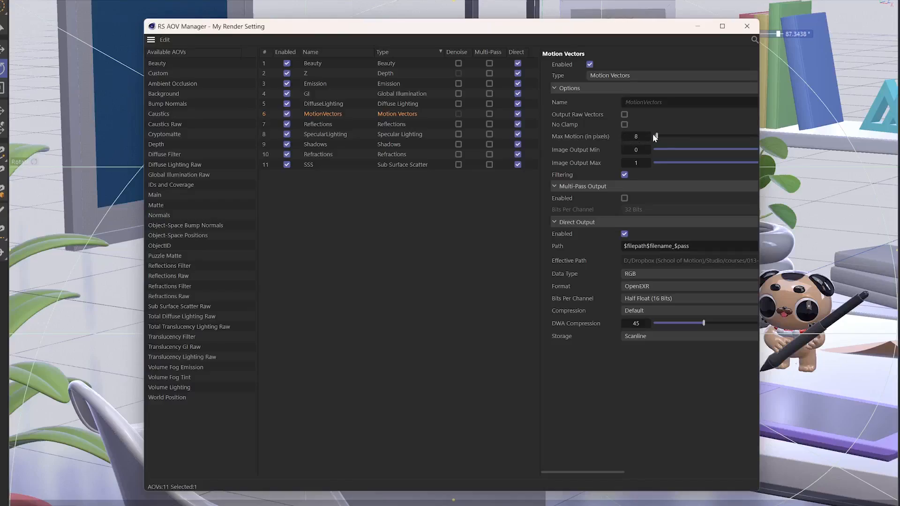
double_click(635, 137)
text(6)
click(313, 164)
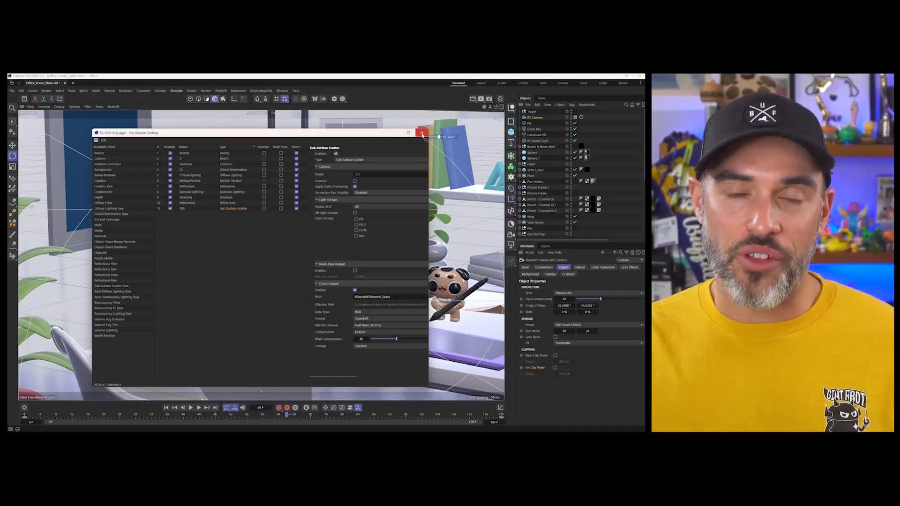
click(422, 133)
click(408, 137)
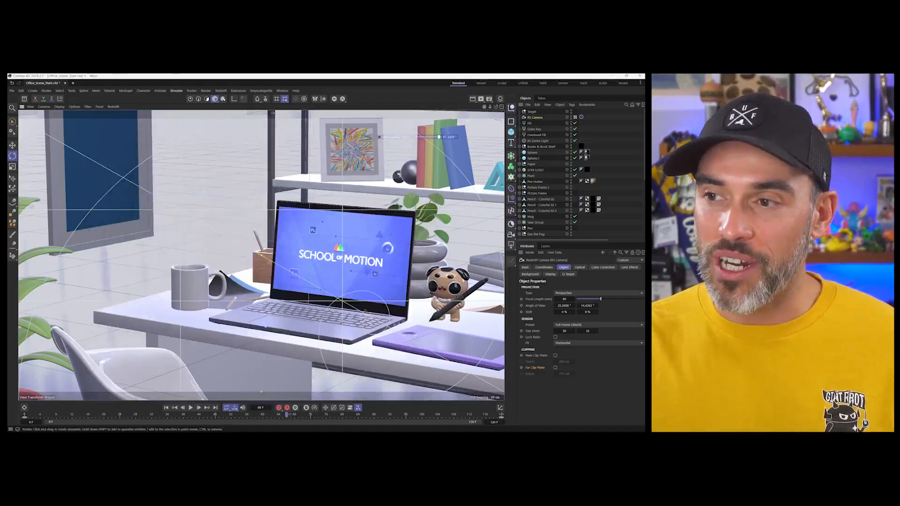
- Open the Redshift RenderView, start the interactive render and hide the RenderView's settings panel
click(481, 101)
click(516, 133)
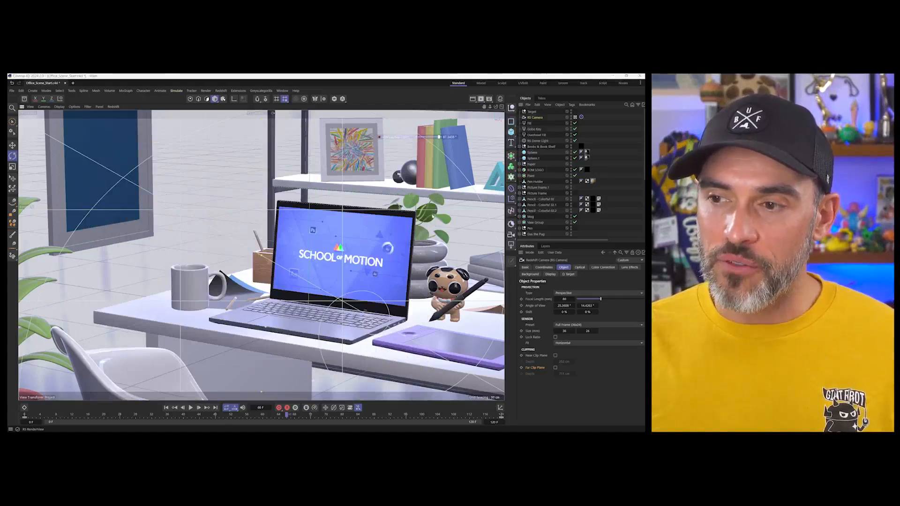
drag(350, 130, 199, 130)
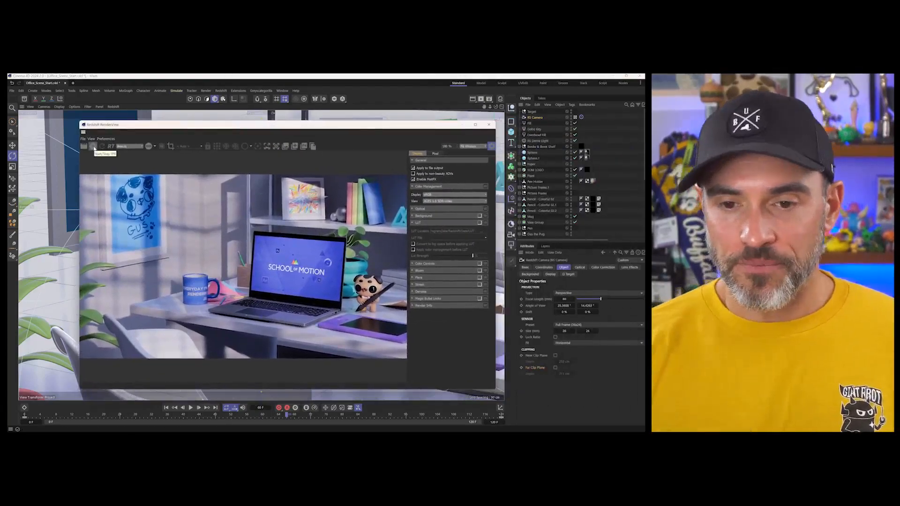
click(93, 146)
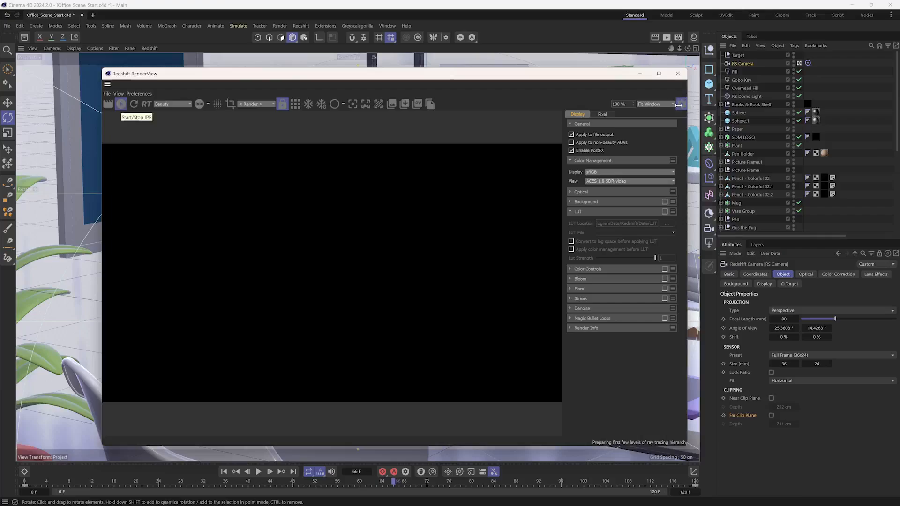
click(681, 104)
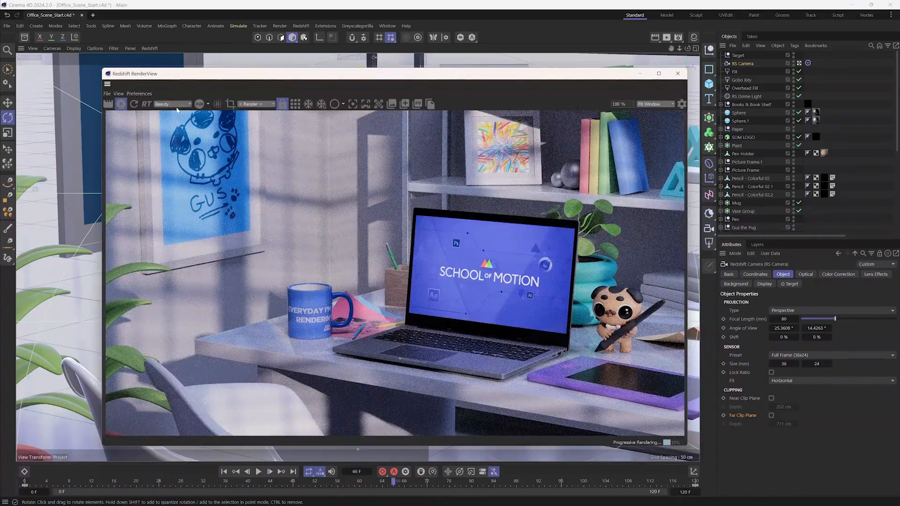
- Show the Material Manager again and reopen the AOV Manager, placing it beside the RenderView window
click(694, 38)
drag(483, 73, 484, 218)
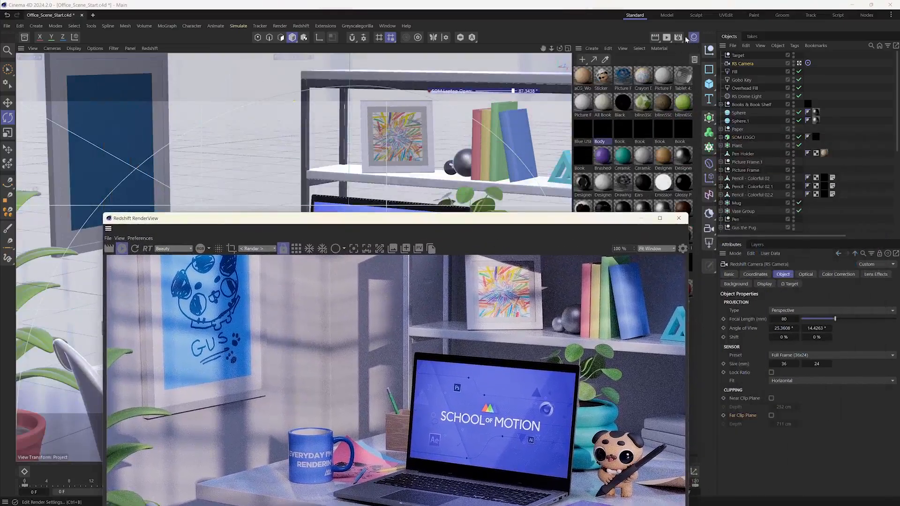
click(679, 38)
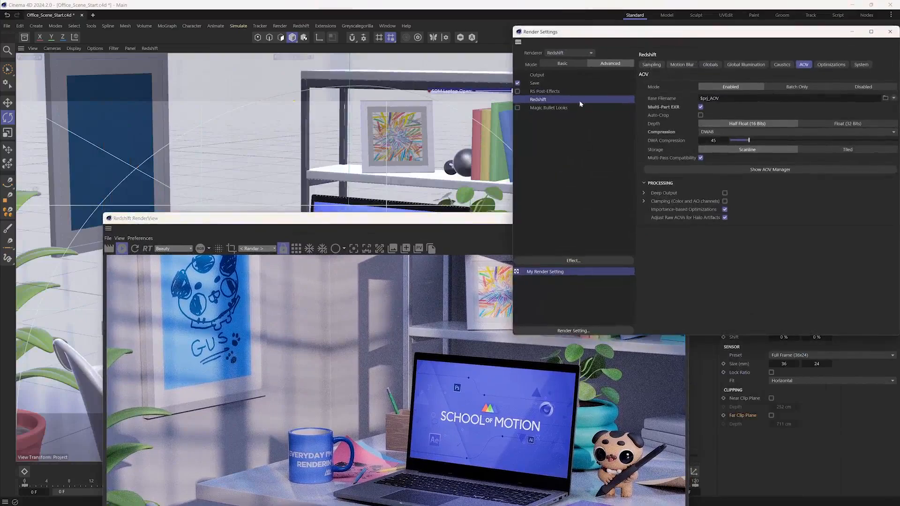
click(737, 169)
drag(462, 153, 504, 67)
drag(693, 90, 496, 66)
drag(340, 217, 260, 97)
drag(370, 105, 360, 99)
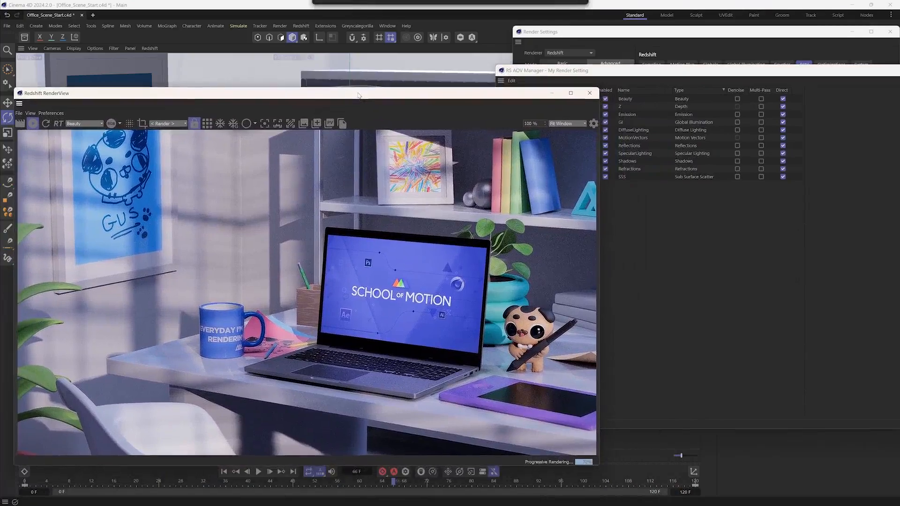
- Display the Depth pass in the RenderView to examine it
click(84, 124)
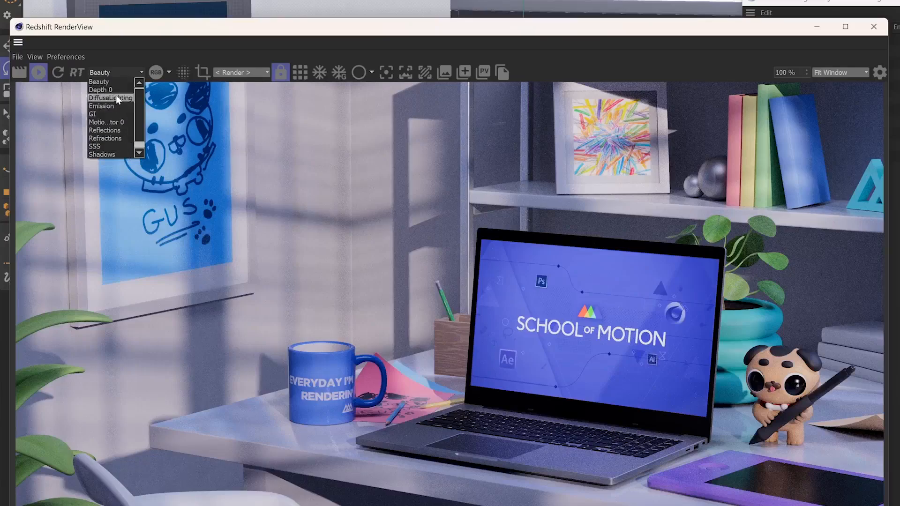
click(109, 83)
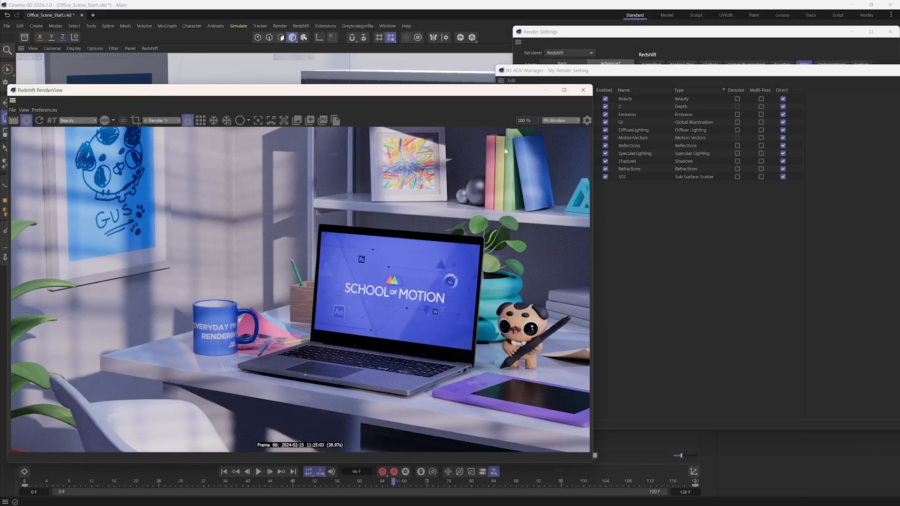
click(84, 121)
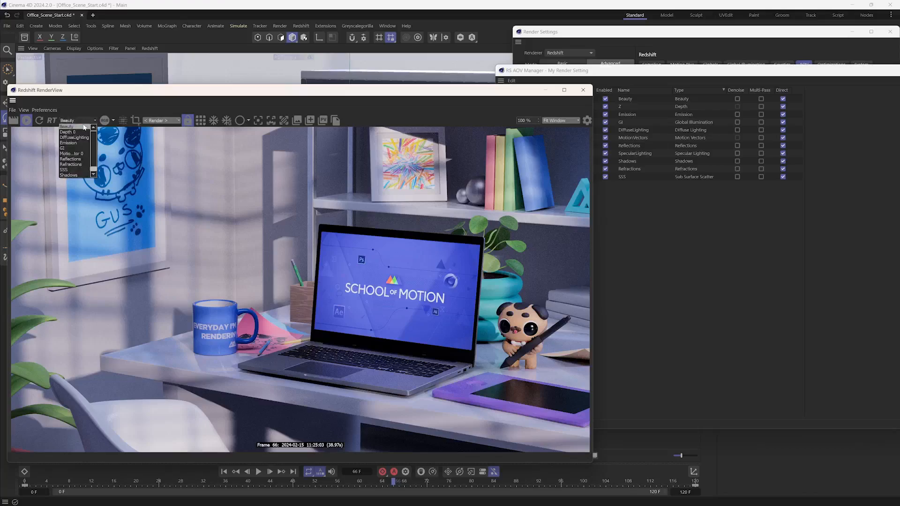
click(77, 133)
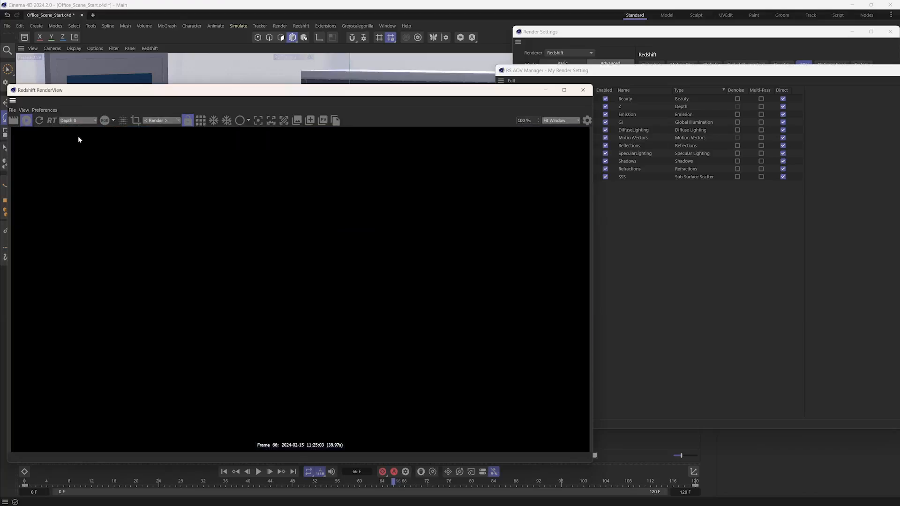
- Switch the RenderView to bucket rendering and display the Motion Vectors pass
click(201, 121)
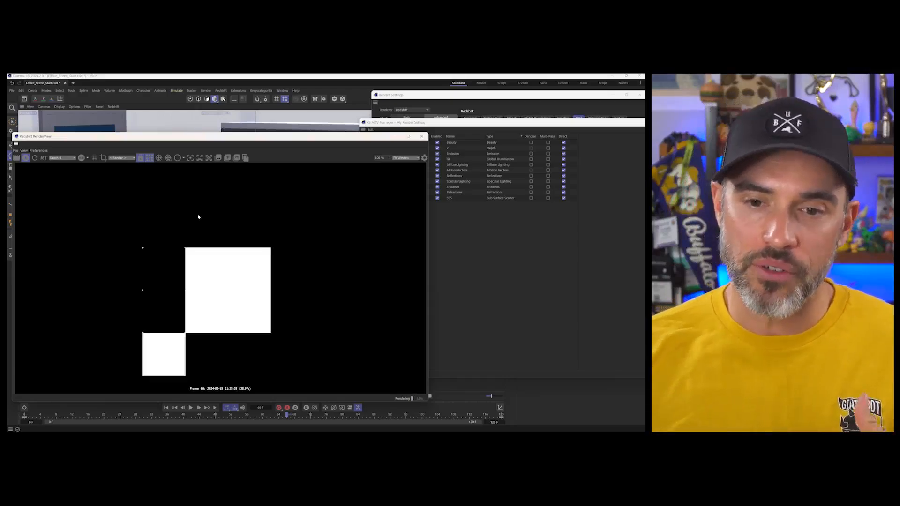
click(58, 158)
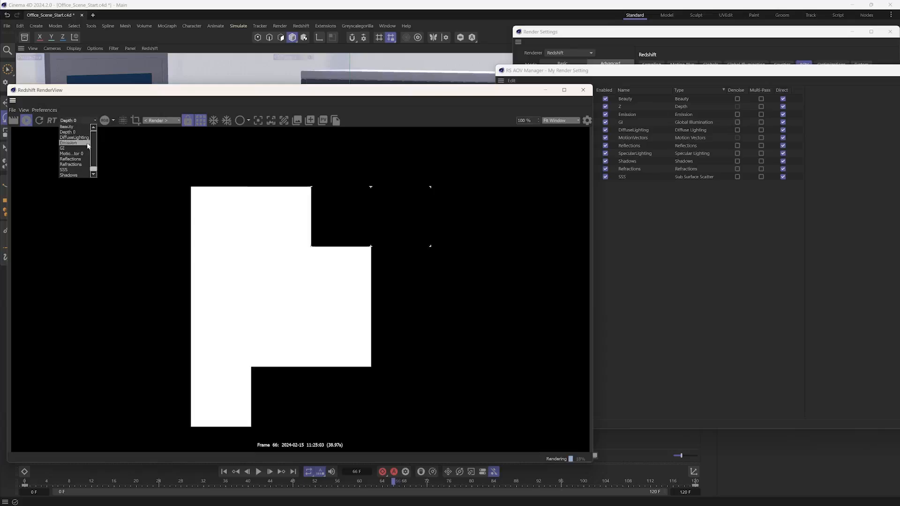
click(86, 155)
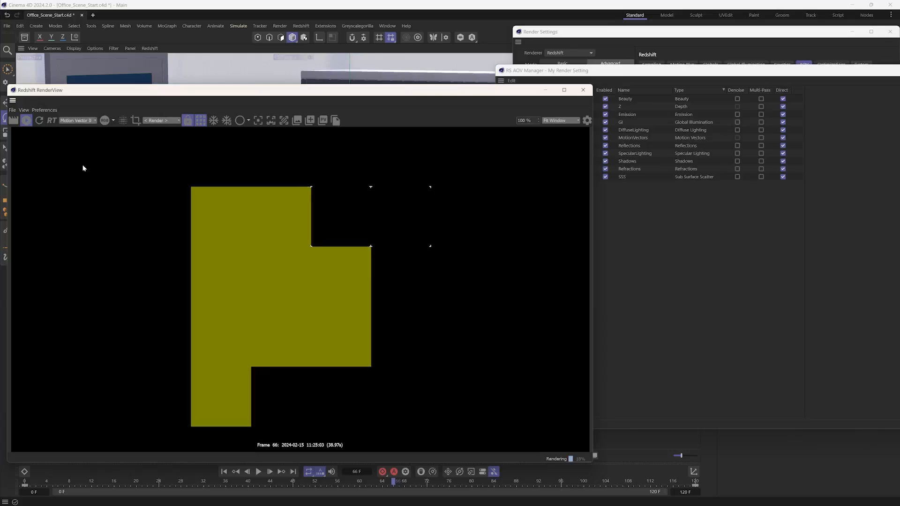
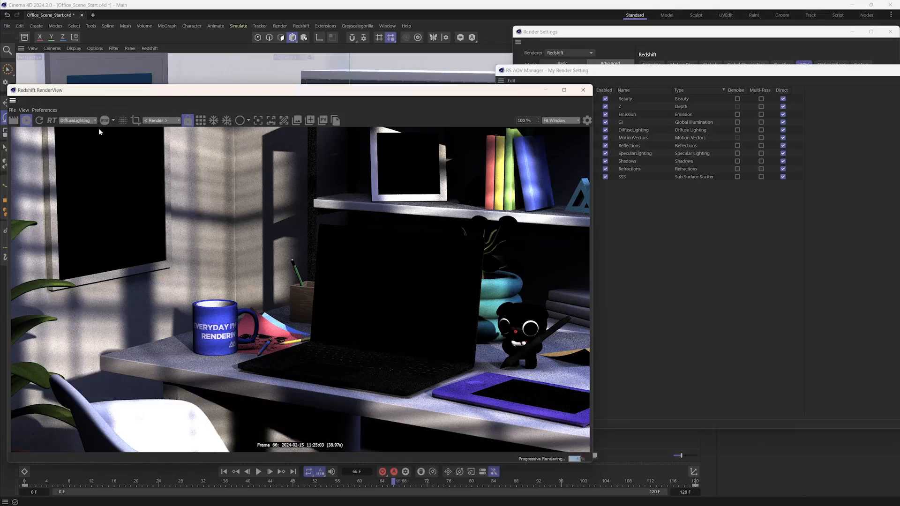
- Display the Emission pass and the GI pass in the RenderView to examine each one
click(92, 121)
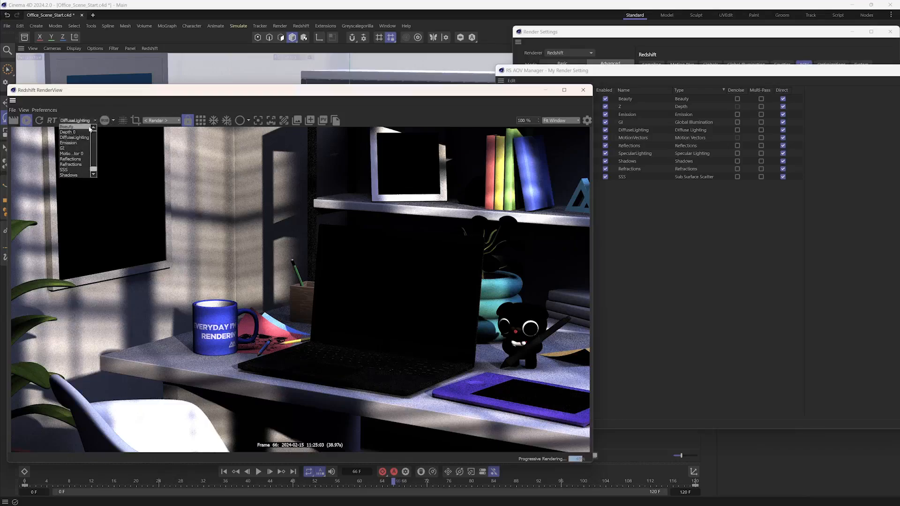
click(81, 153)
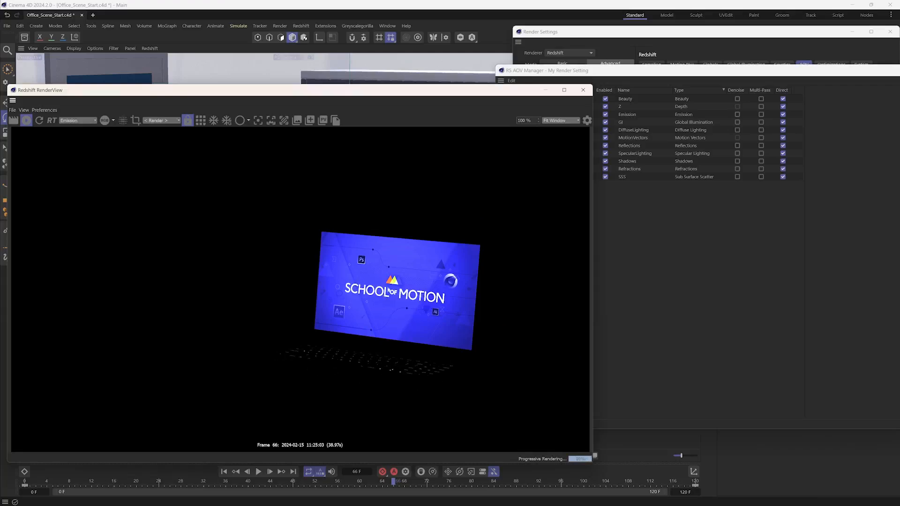
click(76, 120)
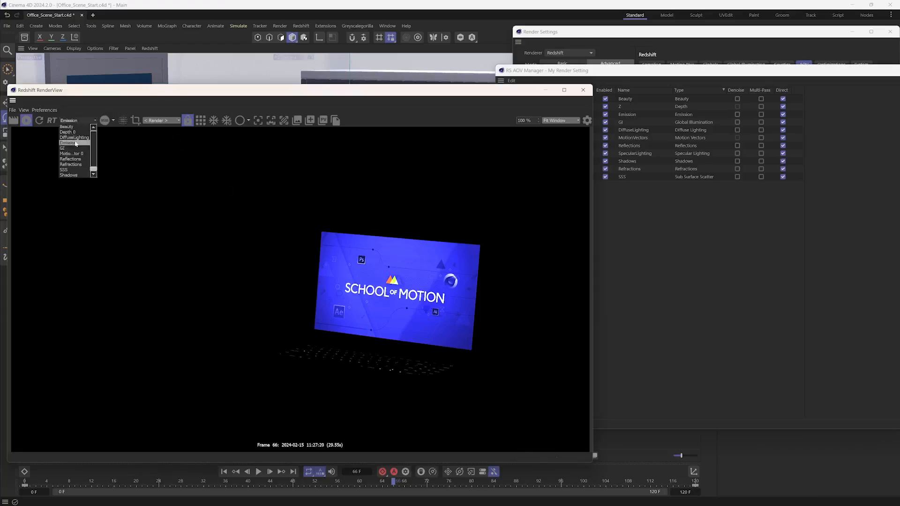
click(77, 148)
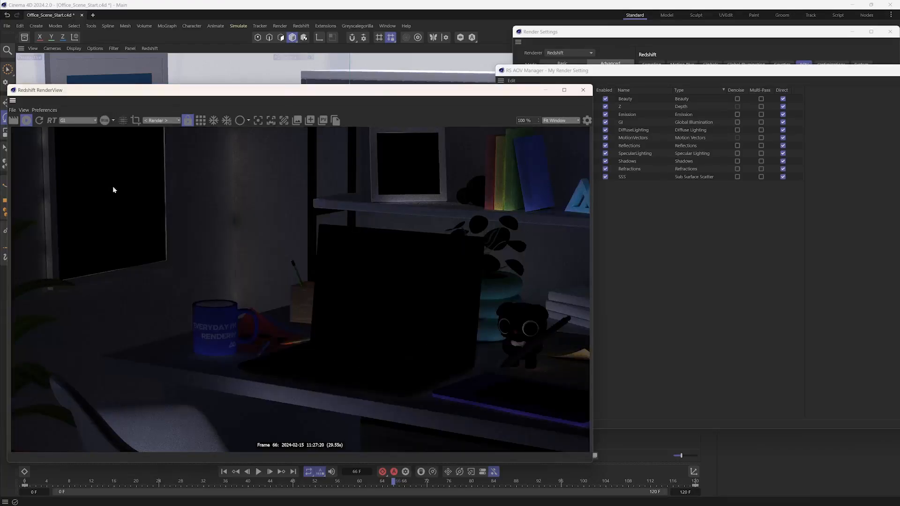
- Display the Reflections pass and the Refractions pass in the RenderView to compare their contributions
click(81, 121)
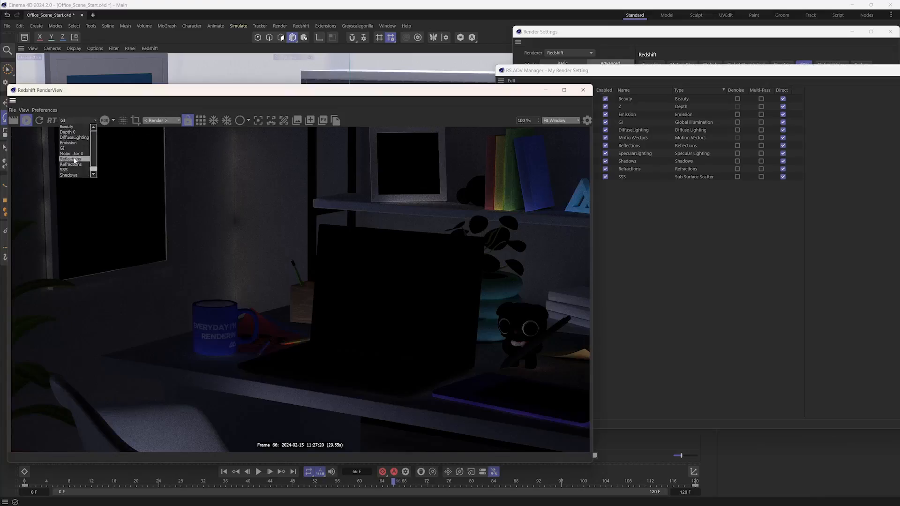
click(73, 159)
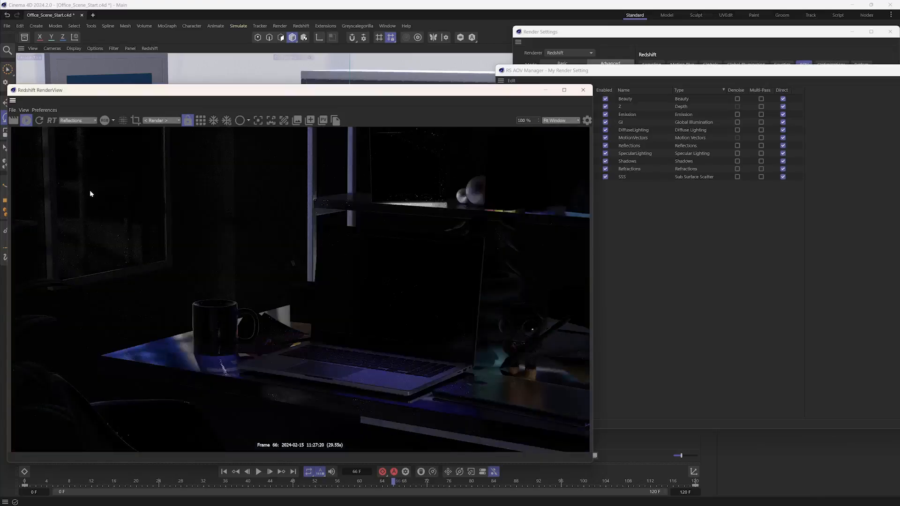
click(82, 122)
click(75, 164)
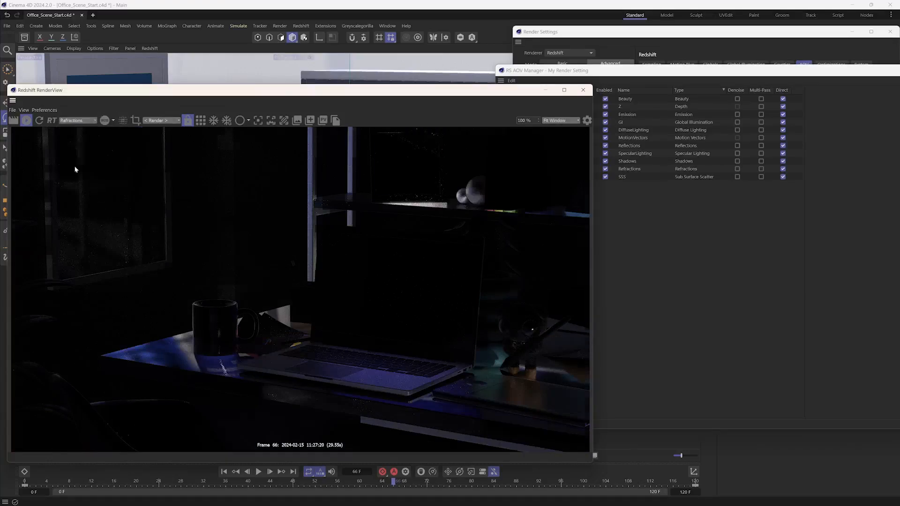
- Display the SSS pass and the Shadows pass in the RenderView to examine them
click(88, 123)
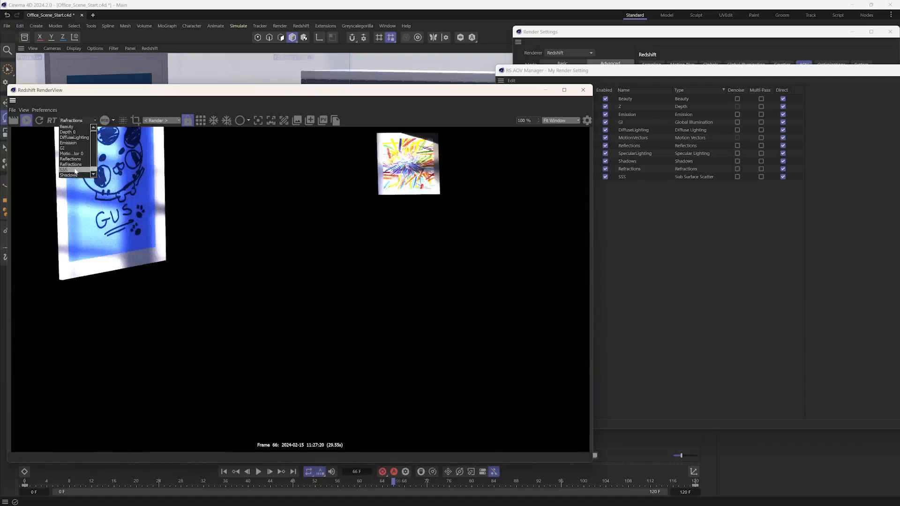
scroll(75, 171, down, 1)
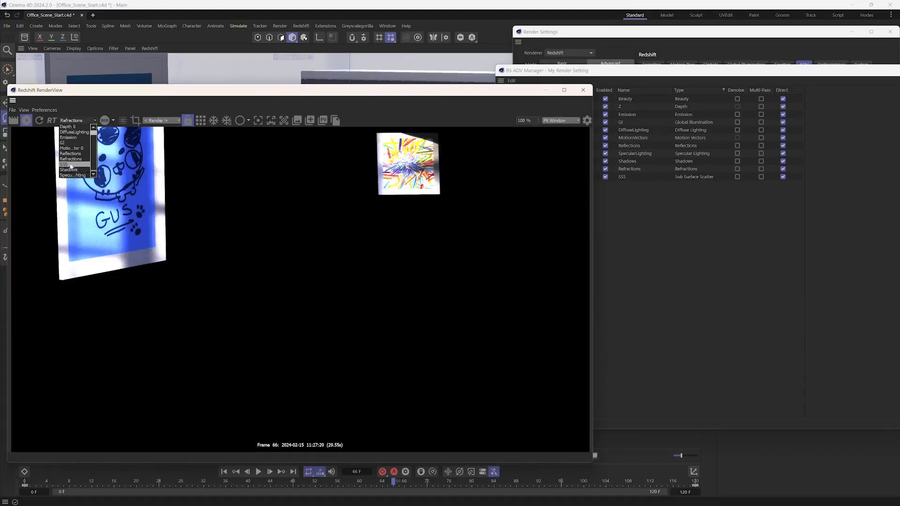
click(75, 164)
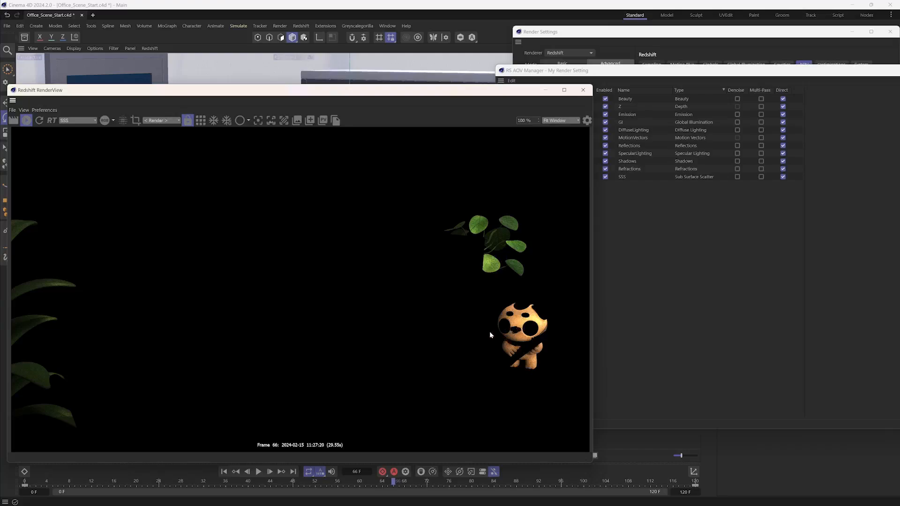
click(85, 121)
click(78, 169)
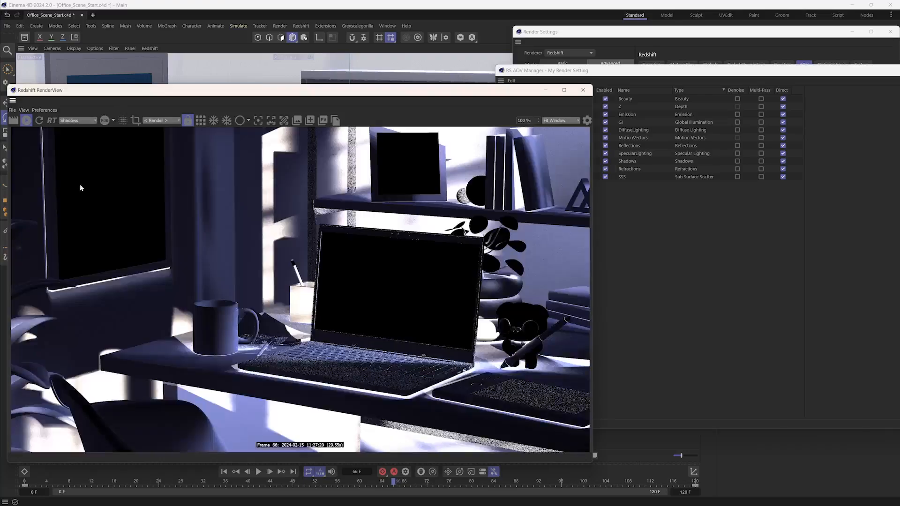
- Examine the SpecularLighting pass in the RenderView and return the display to the Beauty pass
click(77, 121)
click(72, 179)
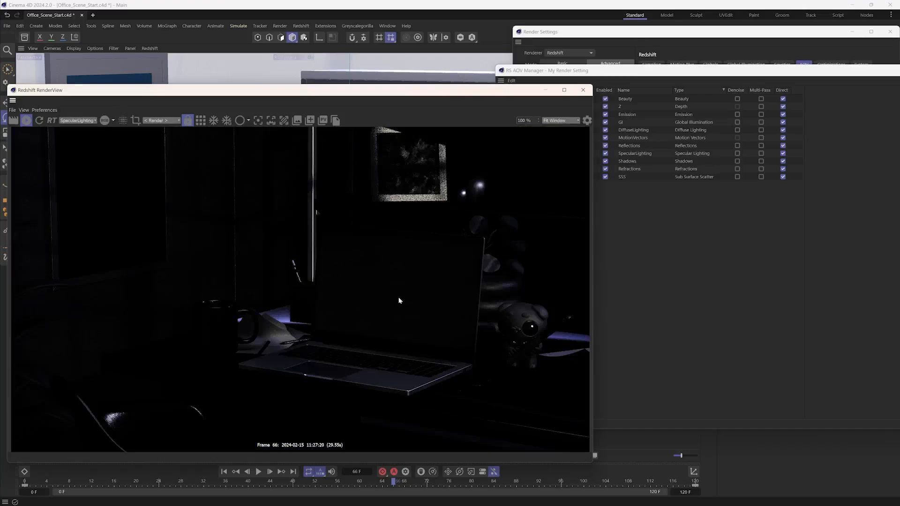
click(82, 120)
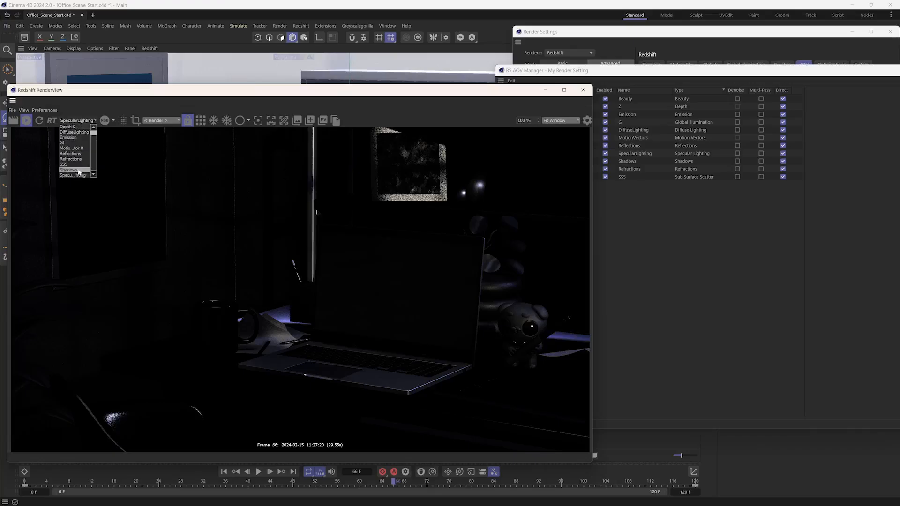
scroll(94, 156, up, 1)
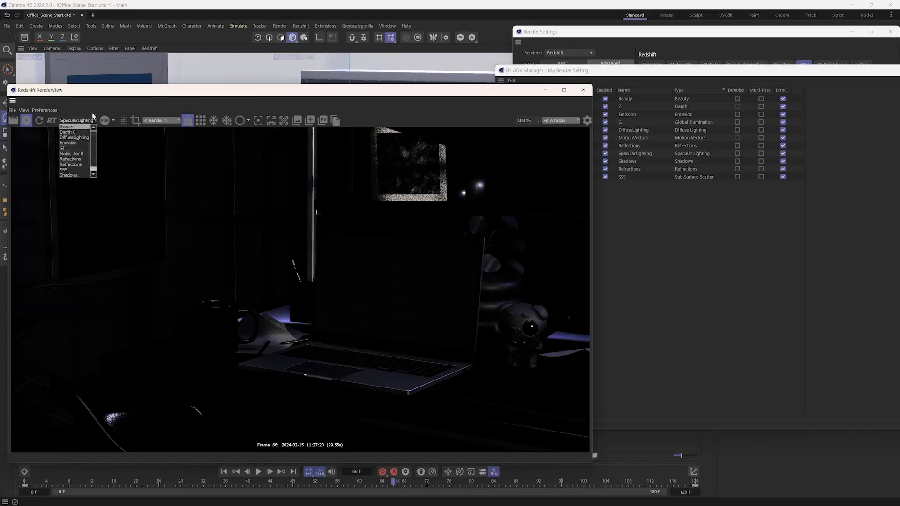
click(123, 102)
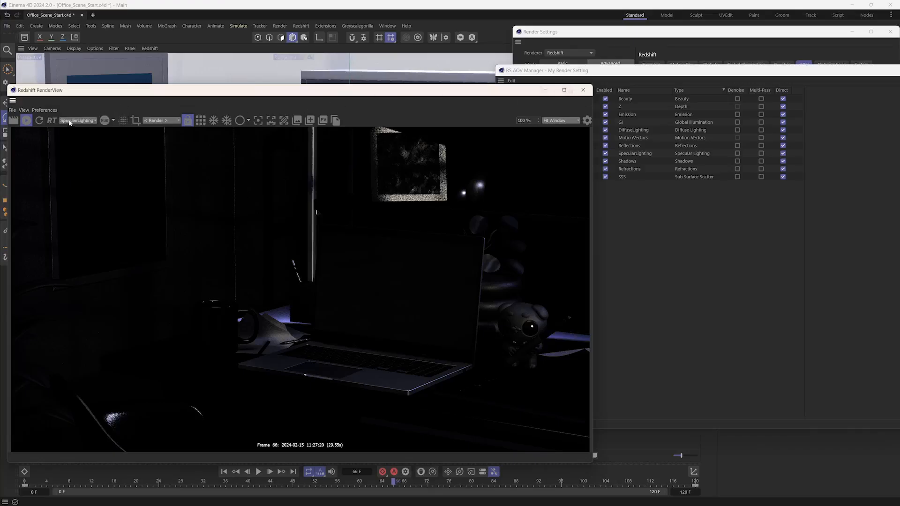
click(89, 121)
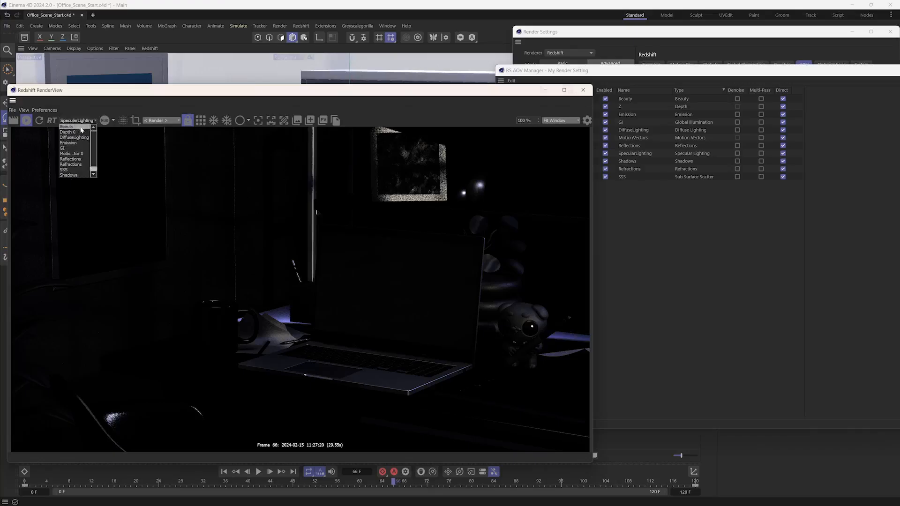
click(68, 127)
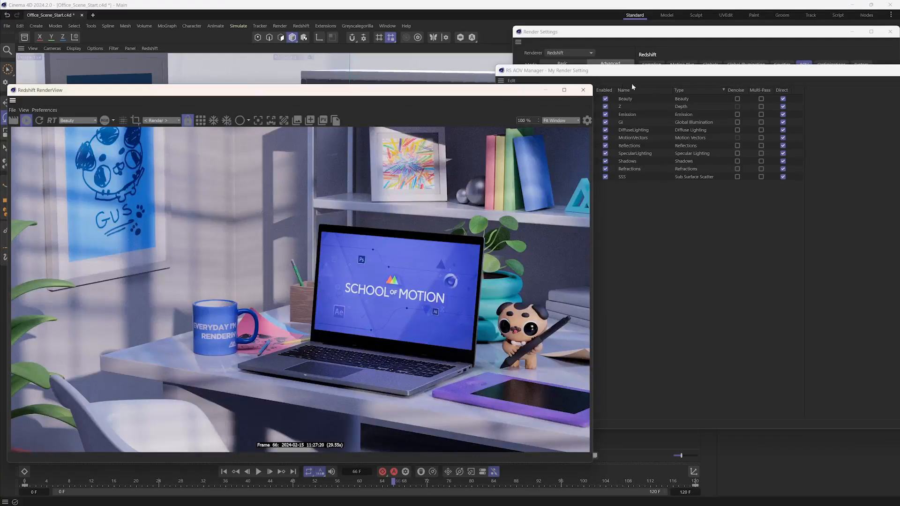
- Close the RenderView and the AOV Manager, and move the Render Settings window over the viewport
click(583, 89)
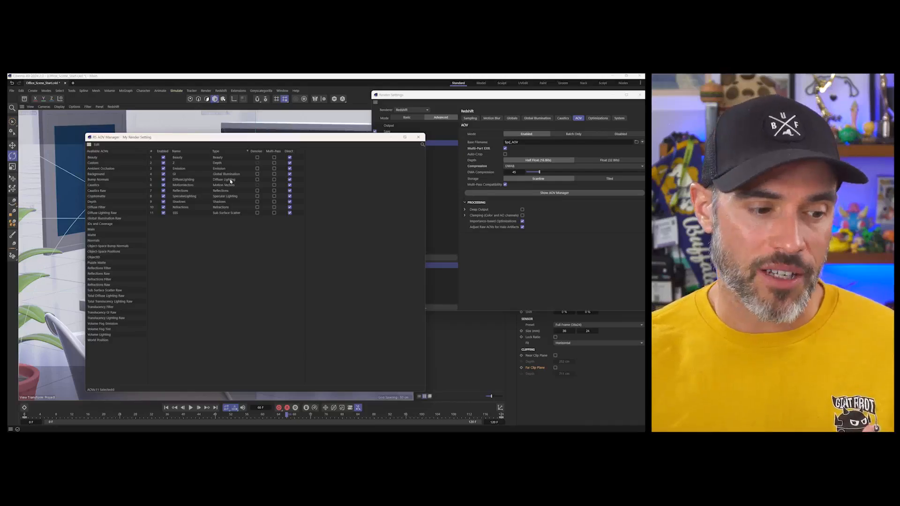
click(415, 137)
drag(422, 94, 146, 141)
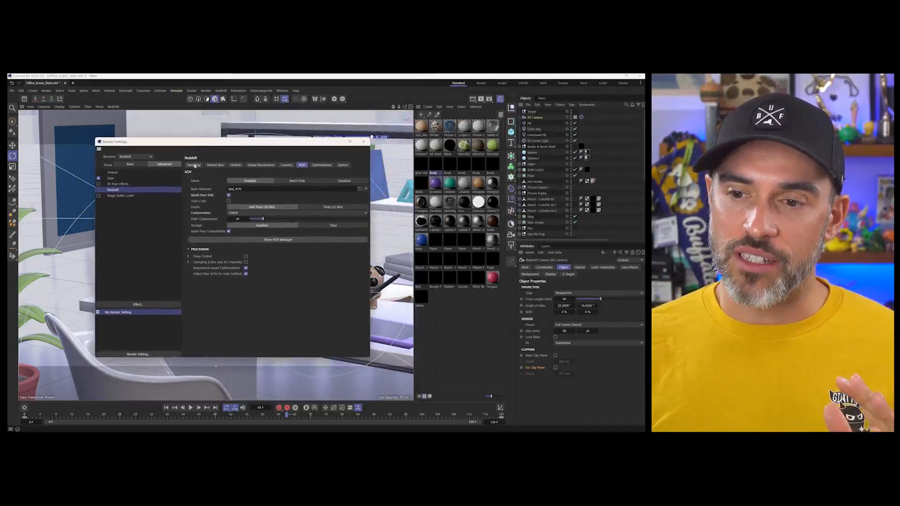
- Check the regular image's save path and the output size and frame range in the Render Settings
click(111, 179)
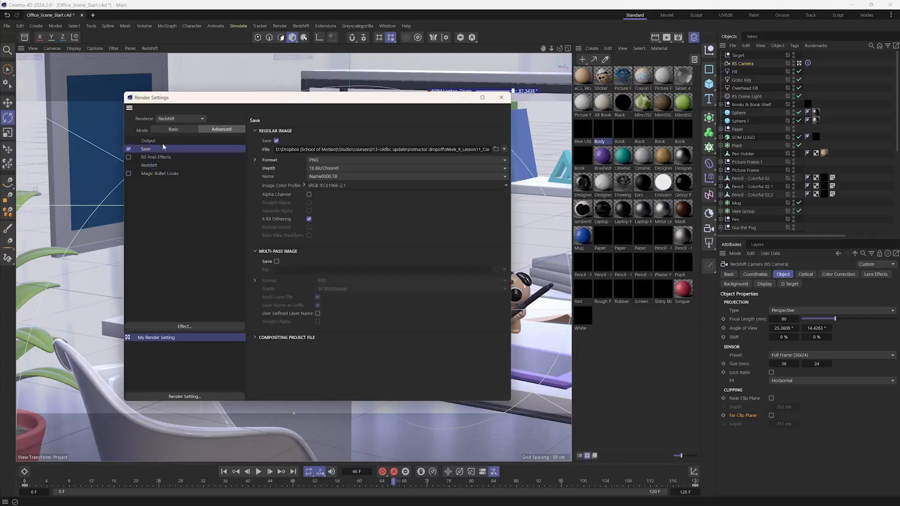
drag(449, 149, 490, 150)
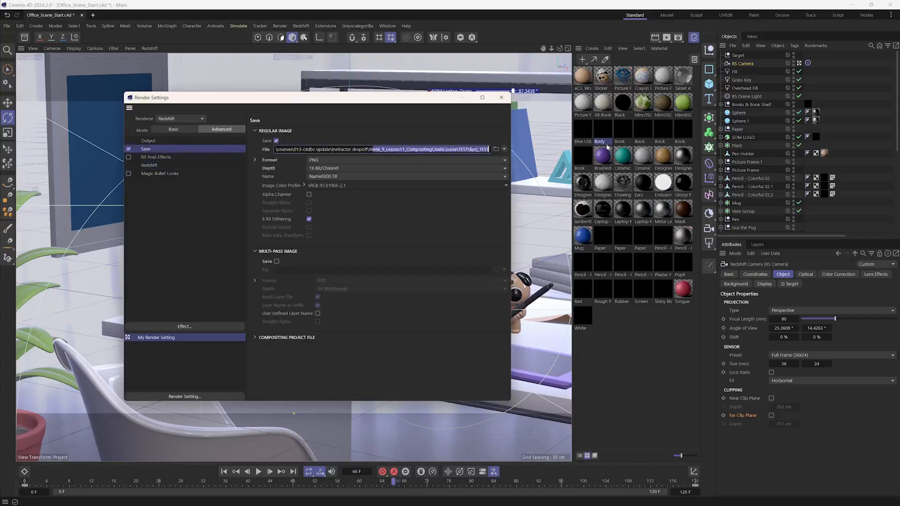
click(484, 139)
click(149, 141)
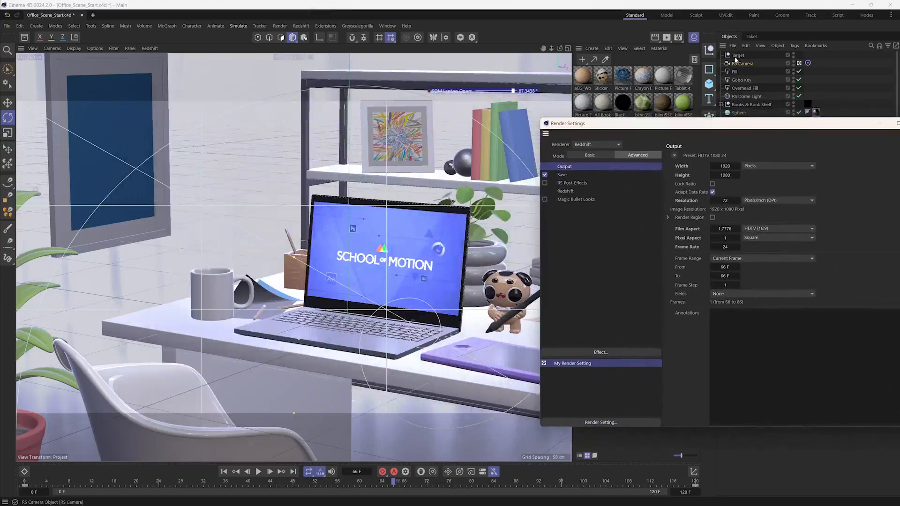
- Hide the Material Manager and set the current animation frame to 80
click(693, 38)
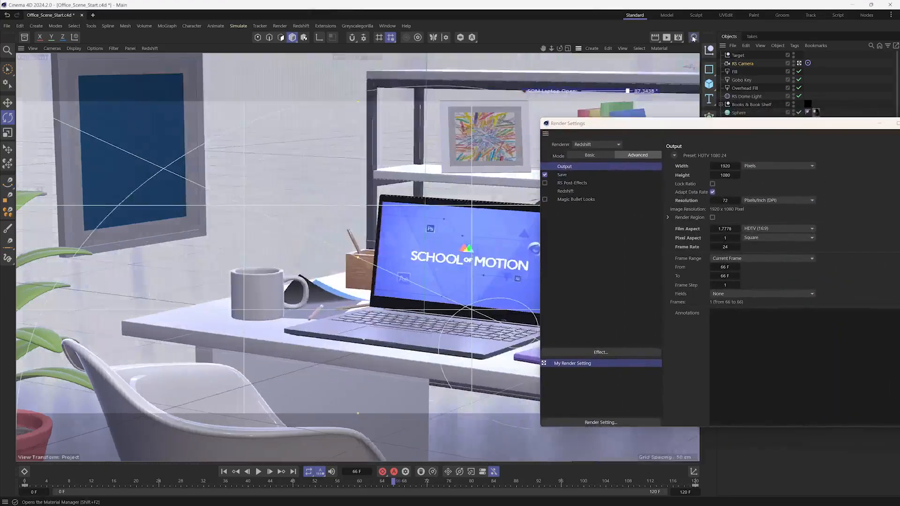
drag(433, 482, 377, 480)
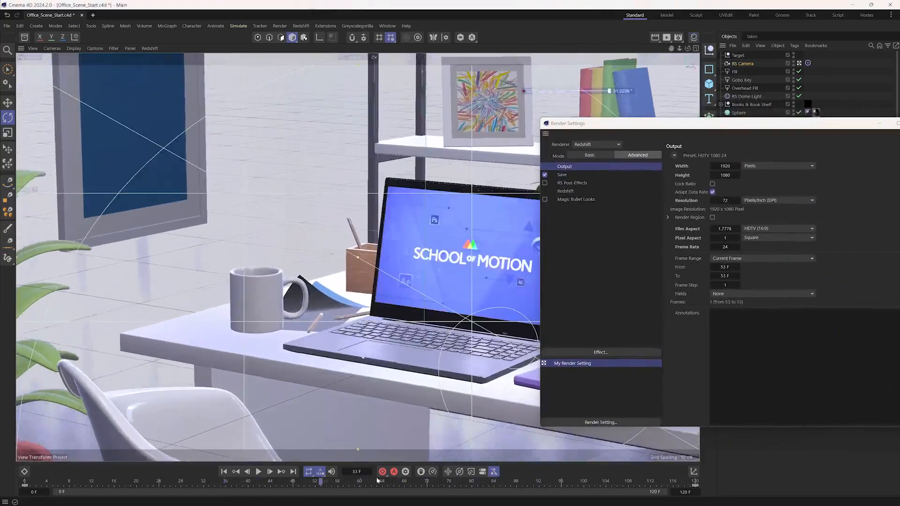
click(471, 480)
- Review the Redshift AOV output options in the Render Settings and close the window
drag(729, 128, 249, 90)
click(100, 154)
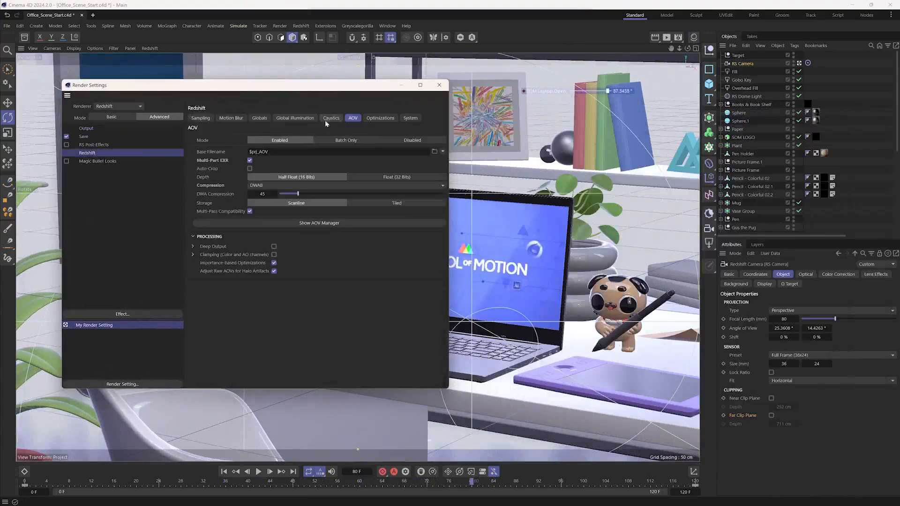
click(87, 145)
click(85, 153)
click(439, 85)
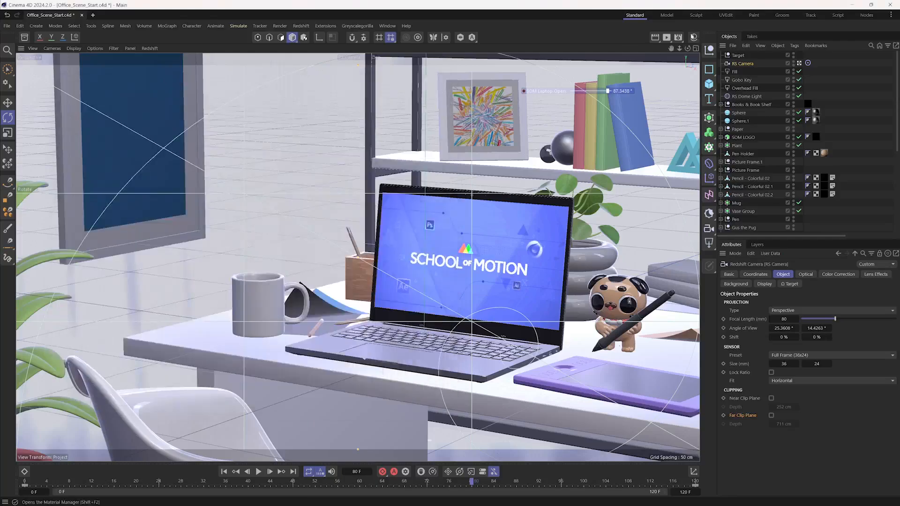
- Render the current frame to the Picture Viewer and enlarge the viewer window over the viewport
click(666, 37)
click(706, 51)
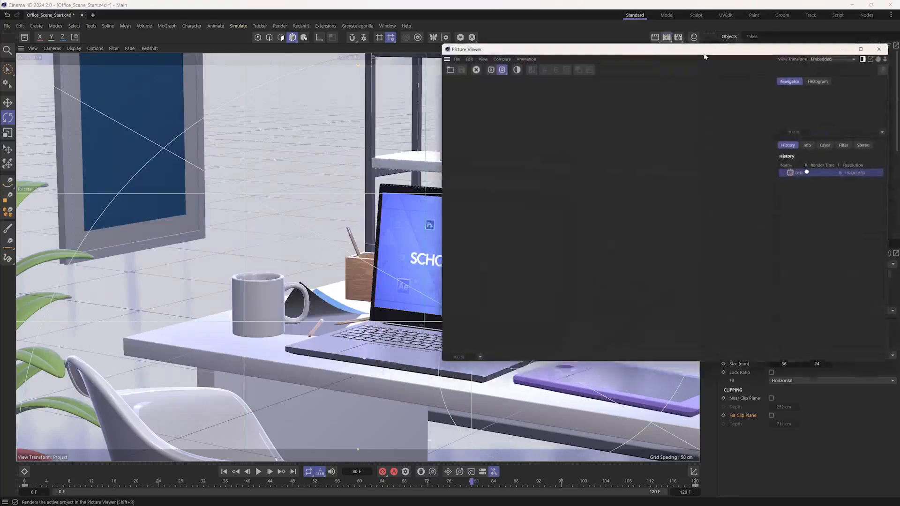
drag(705, 53, 377, 86)
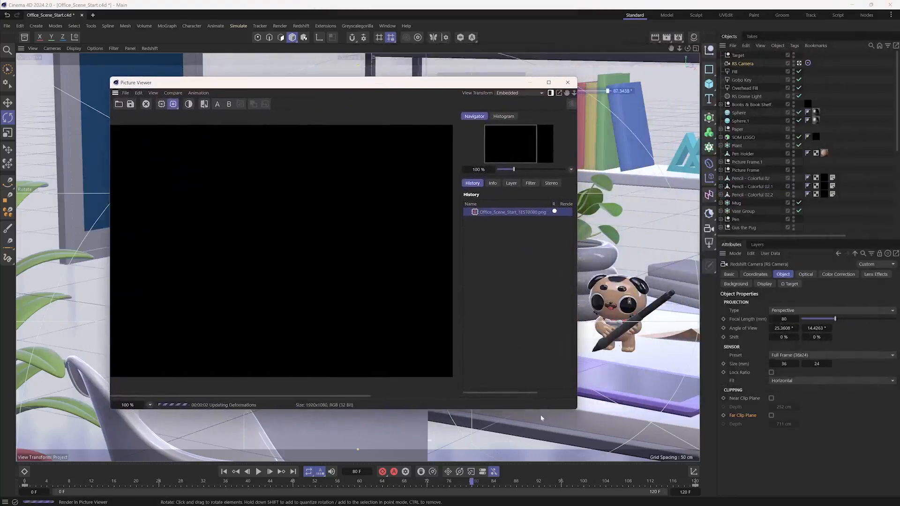
drag(578, 410, 762, 445)
drag(499, 88, 460, 83)
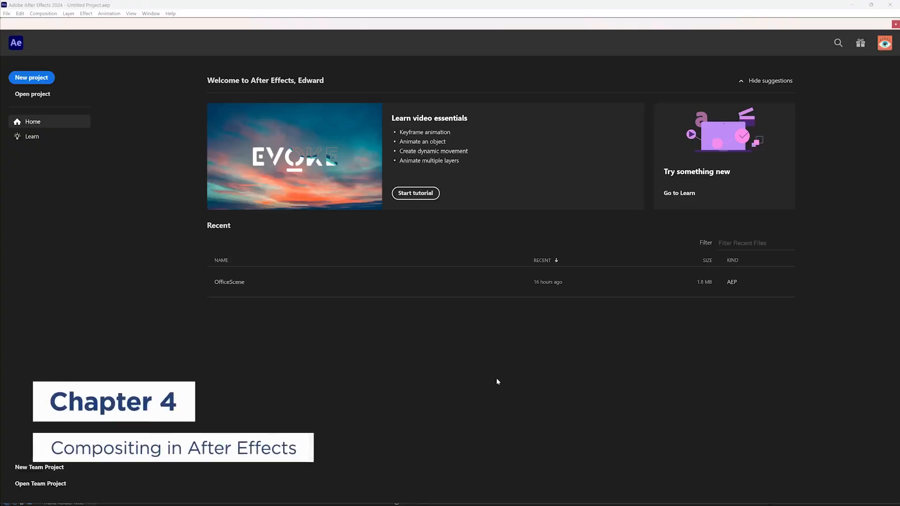
- In After Effects, start a new project and import Office_Scene_Start_AOV0080 as a composition with pre-composed layers and a contact sheet
click(31, 78)
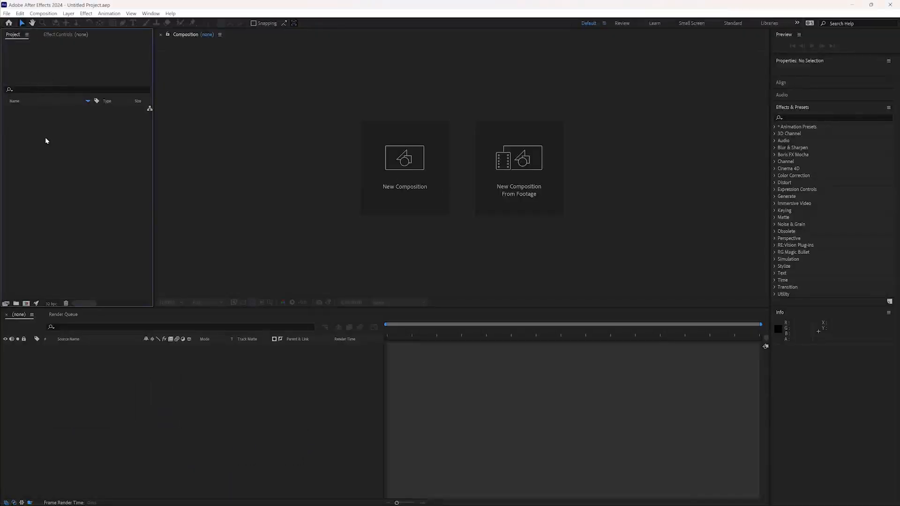
double_click(86, 169)
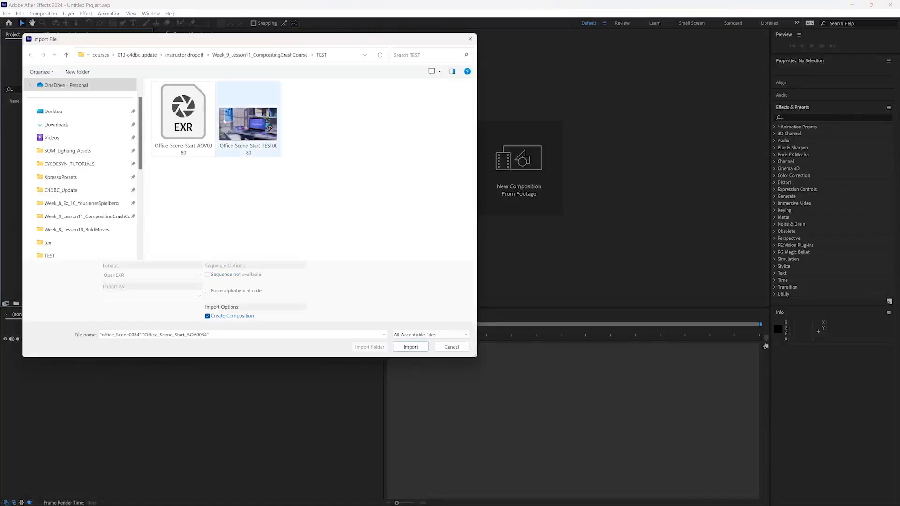
click(167, 133)
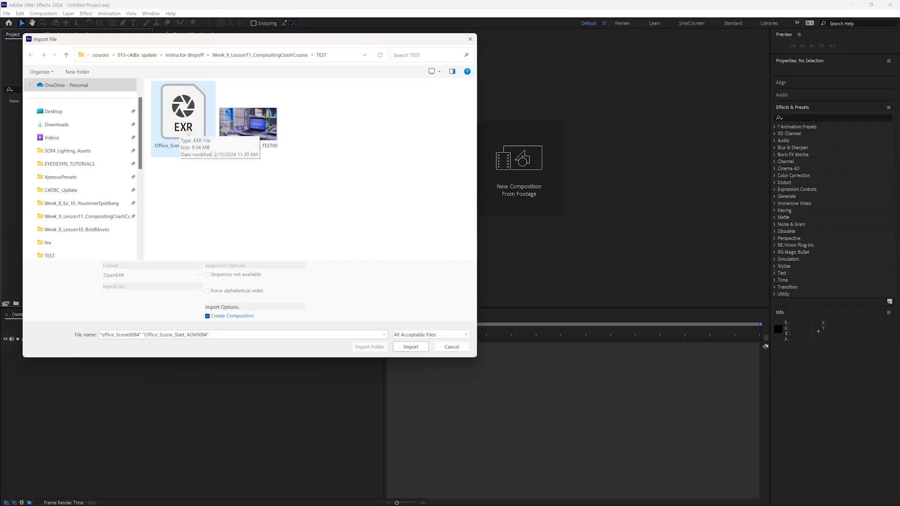
click(188, 132)
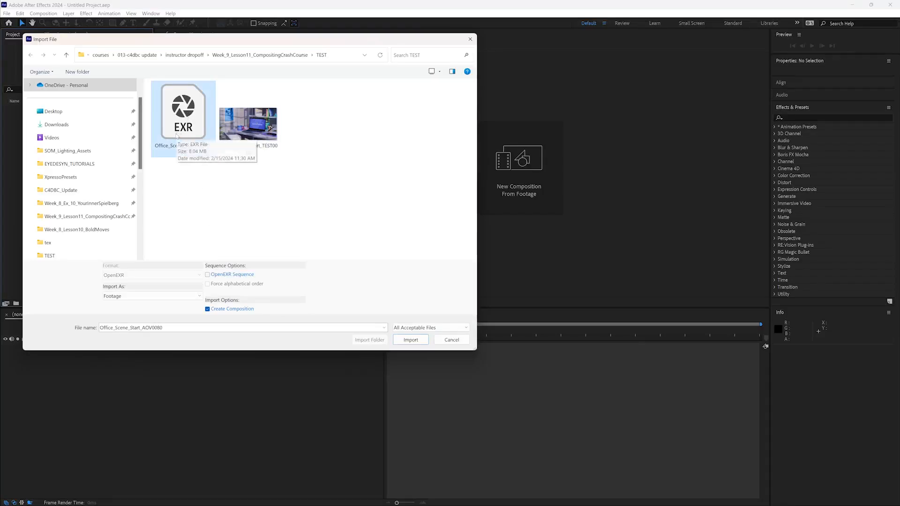
click(248, 124)
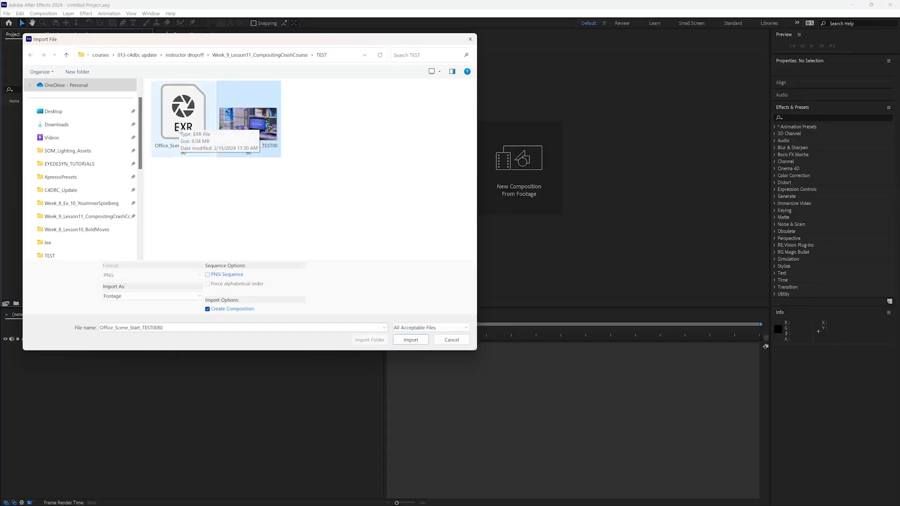
click(181, 140)
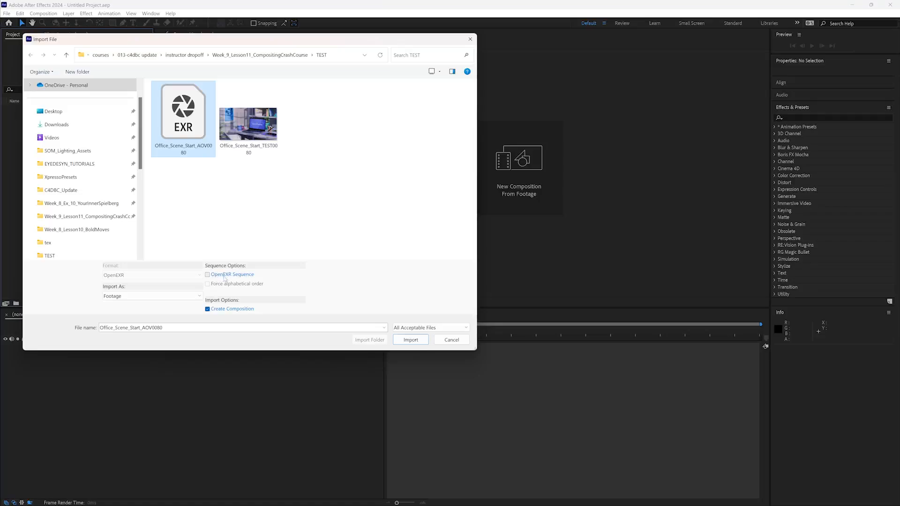
click(410, 340)
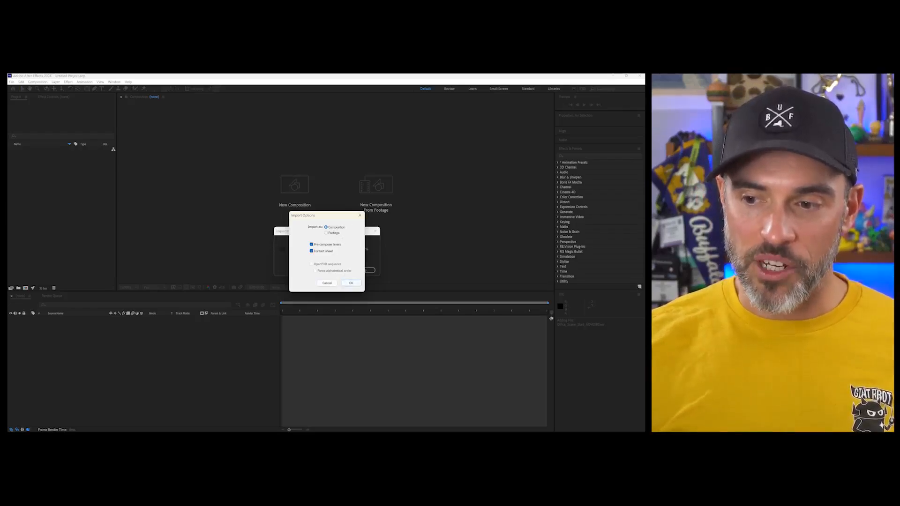
click(351, 283)
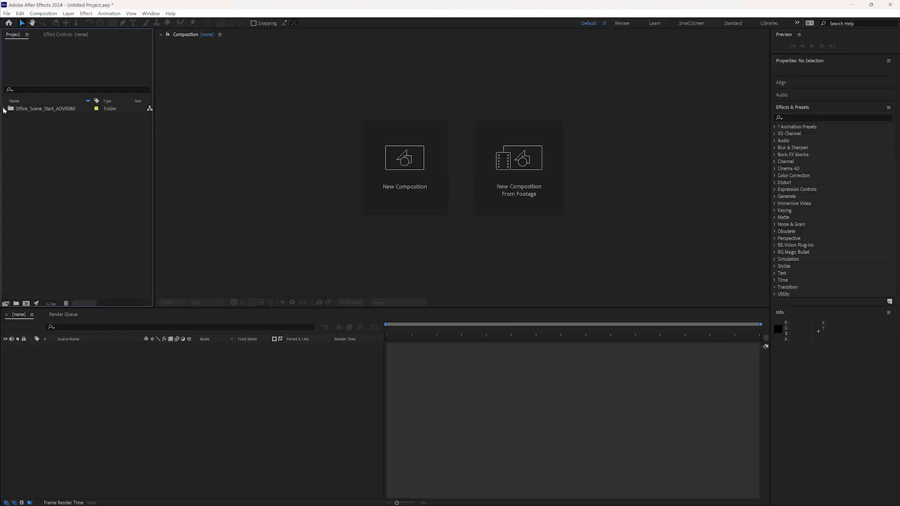
- Open the contact sheet composition and examine passes such as SpecularLighting, Emission, SSS and MotionVectors
click(4, 108)
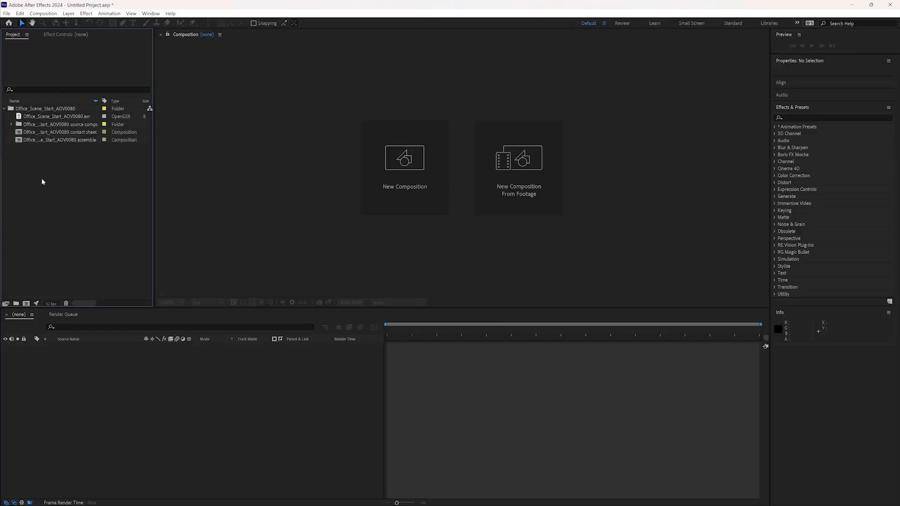
click(38, 134)
double_click(38, 133)
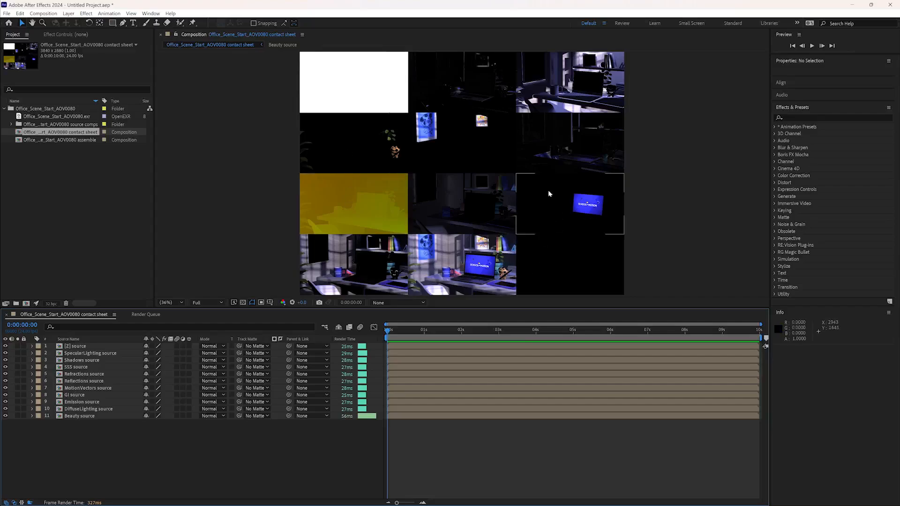
click(87, 353)
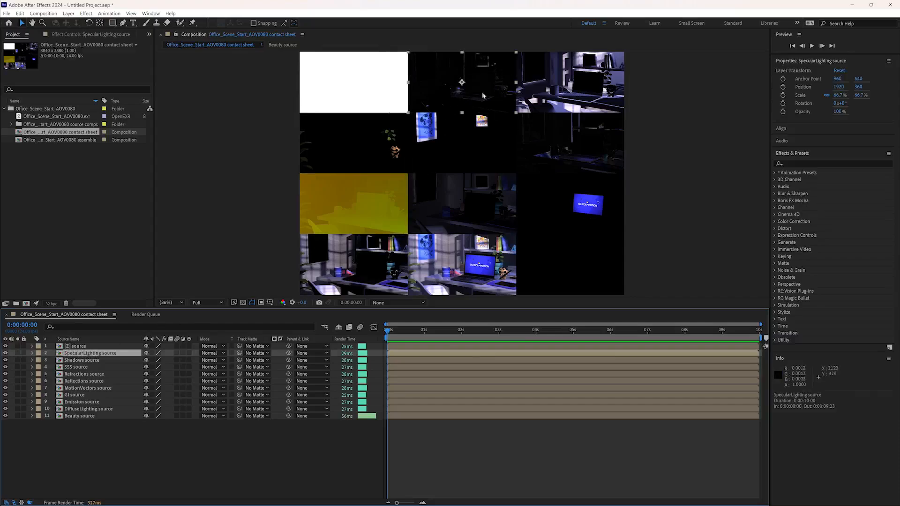
click(94, 388)
click(90, 402)
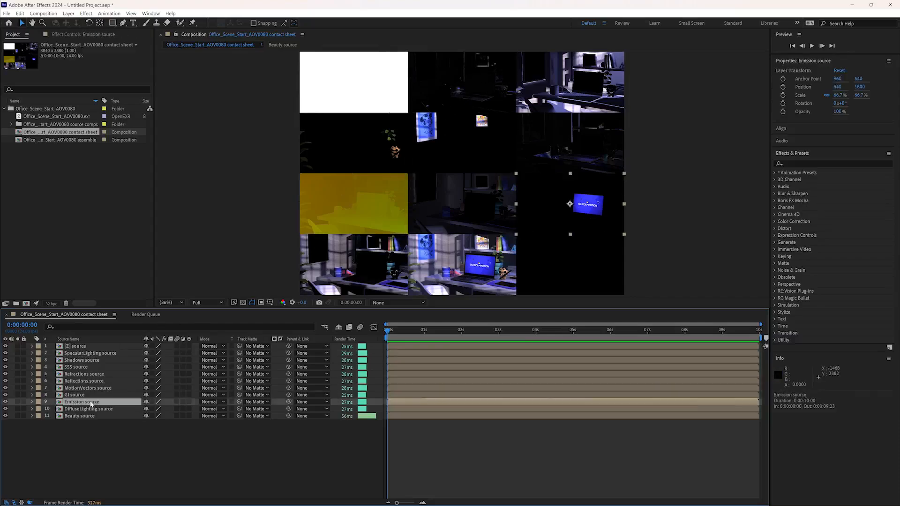
click(94, 368)
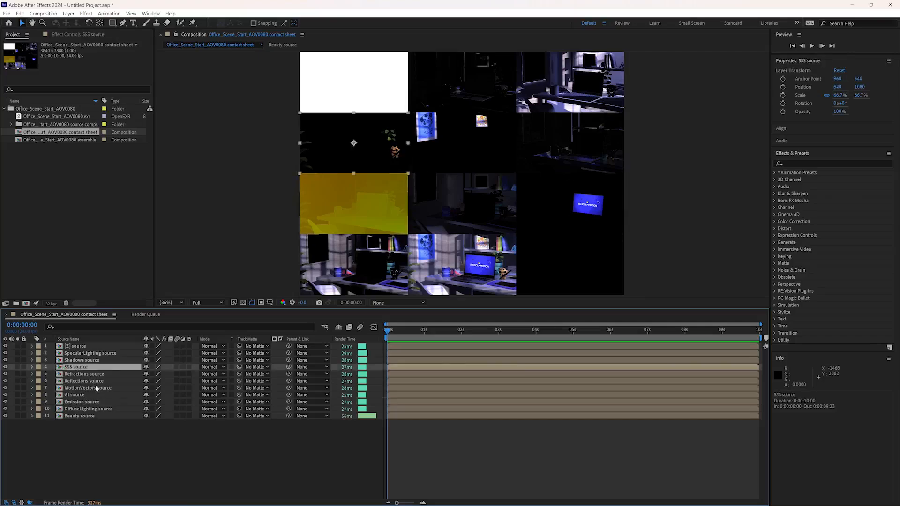
click(359, 223)
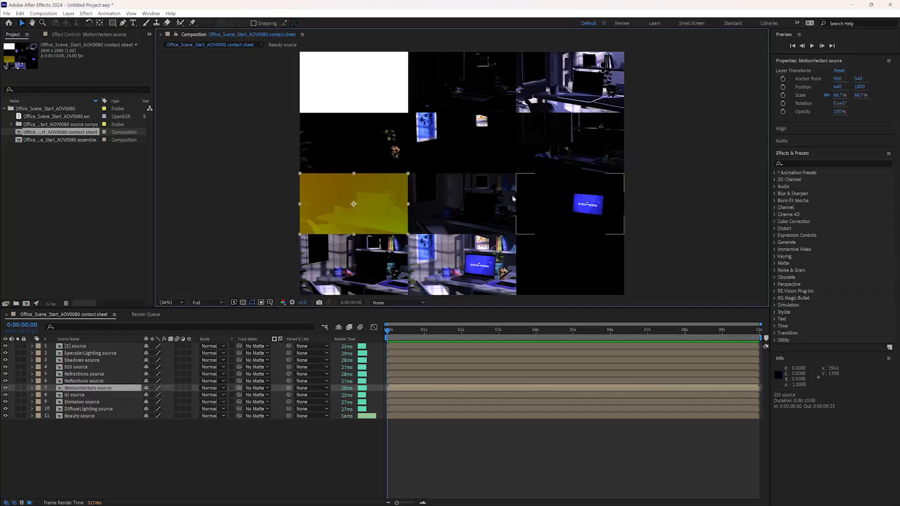
- Open the Office_Scene_Start_AOV0080 assemble composition and close the contact sheet composition's timeline
click(60, 141)
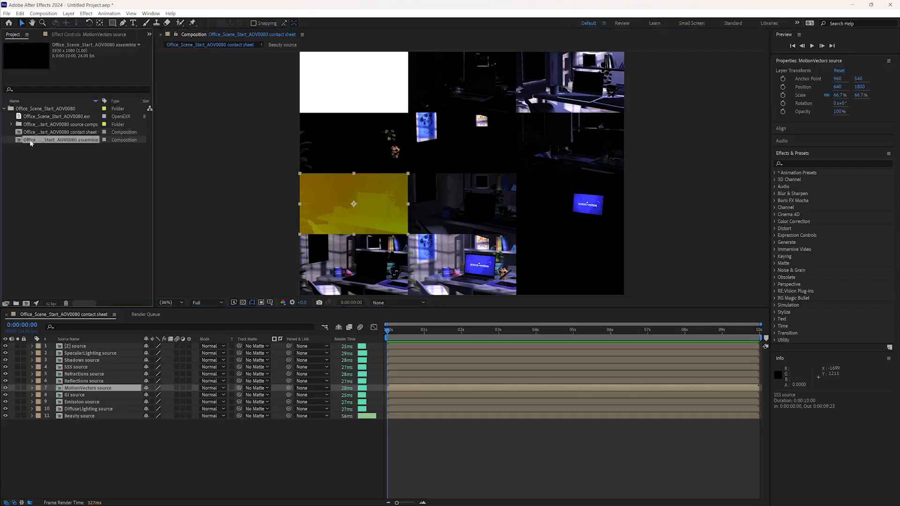
double_click(51, 141)
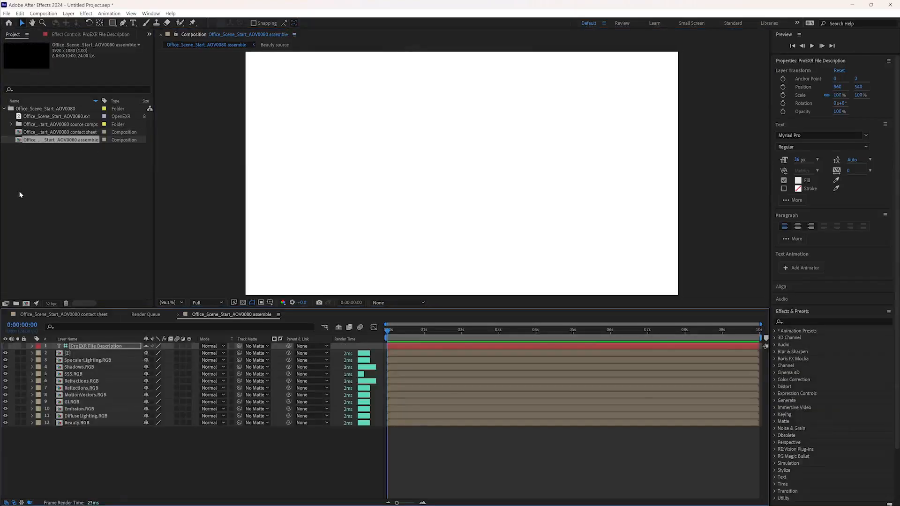
click(6, 315)
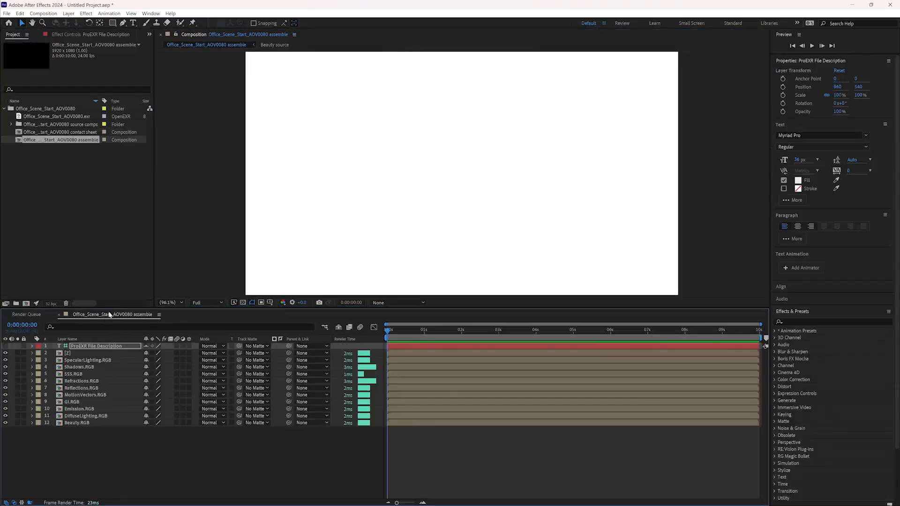
- Look through the assemble composition's pass layers and move Beauty.RGB above the [Z] layer
click(82, 417)
click(84, 423)
click(90, 416)
click(97, 402)
click(101, 382)
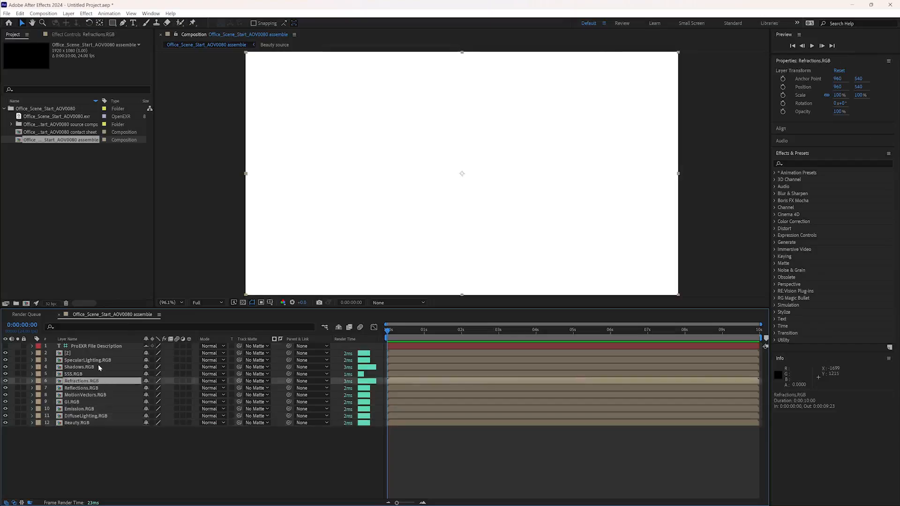
click(93, 360)
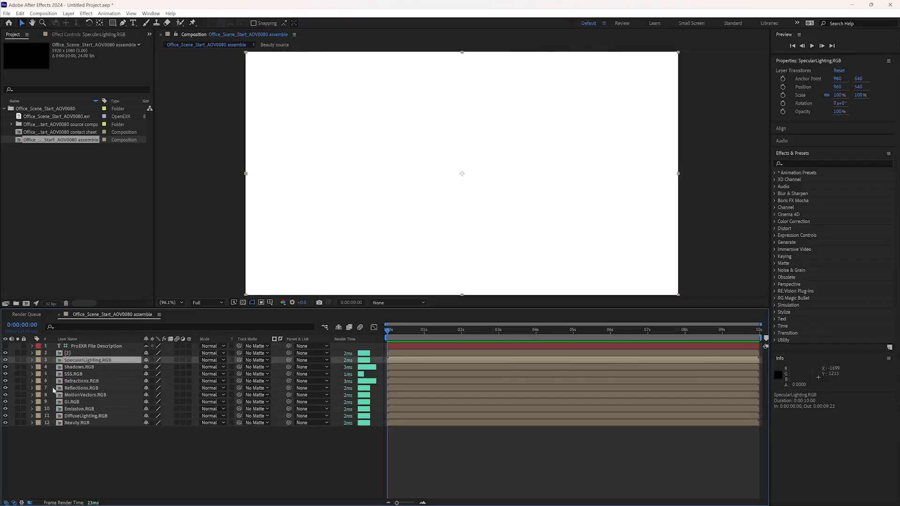
click(78, 424)
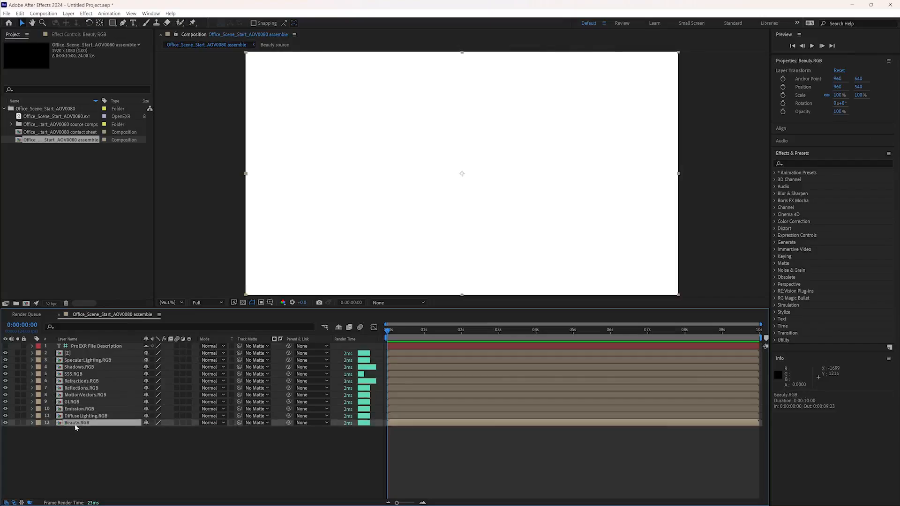
drag(76, 426, 84, 355)
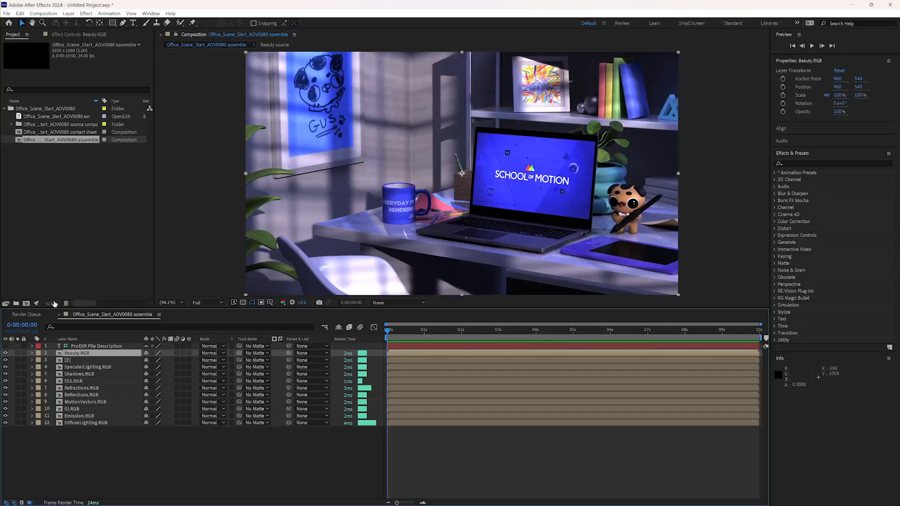
- Set the project's OCIO configuration to ACES 1.3 CG v1.0 and recheck the color settings without changing them
click(42, 289)
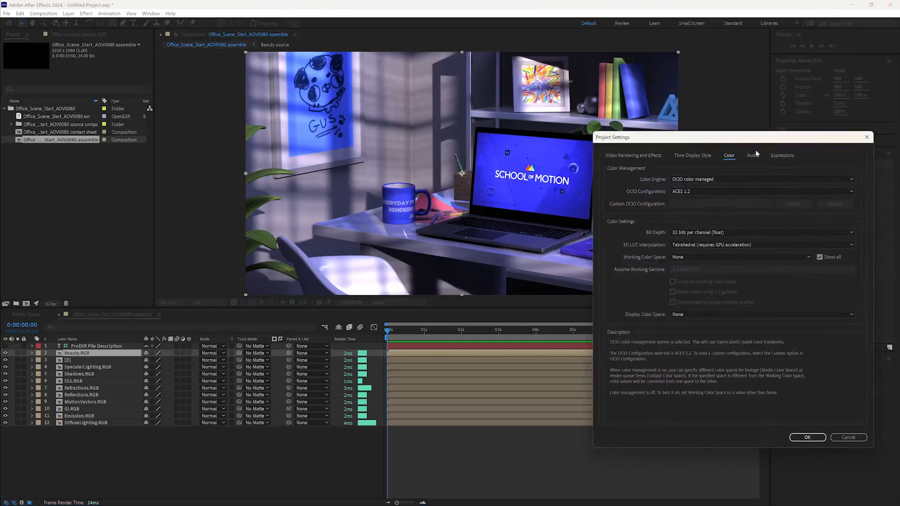
drag(734, 140, 323, 106)
click(271, 148)
click(238, 148)
click(276, 157)
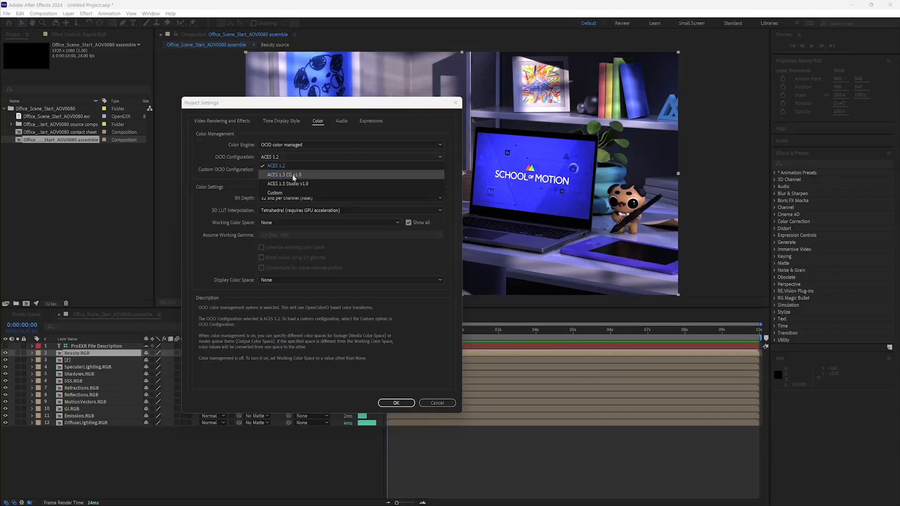
click(278, 175)
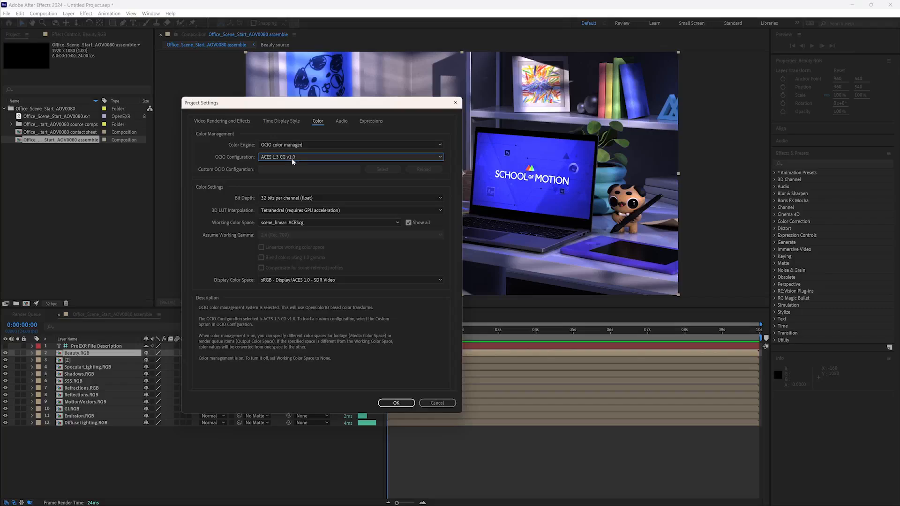
click(396, 403)
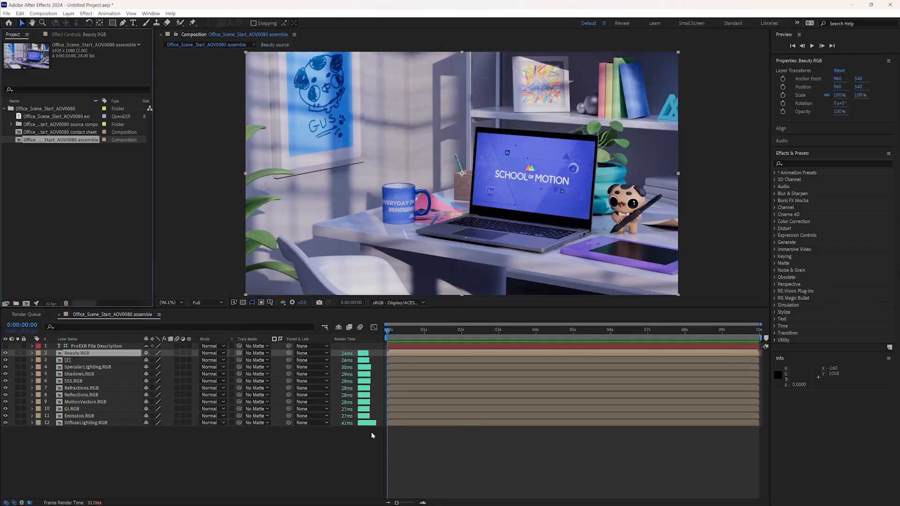
click(52, 303)
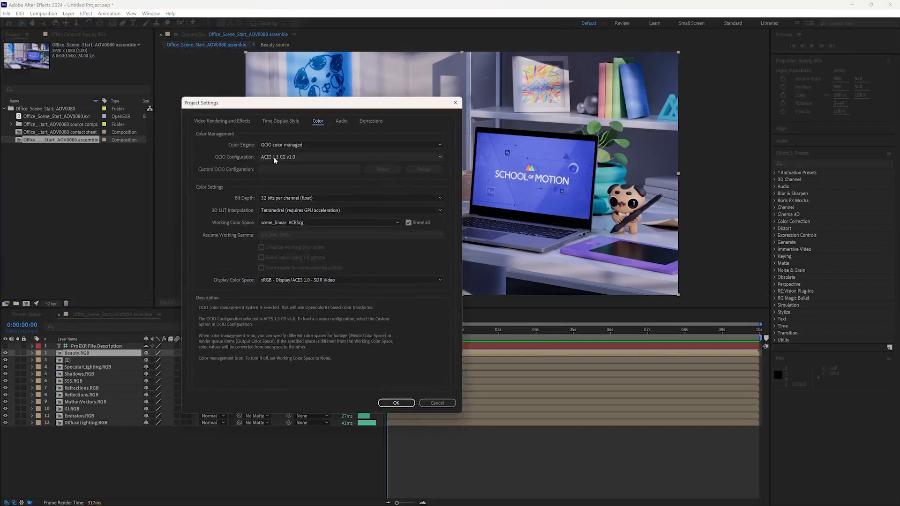
click(437, 404)
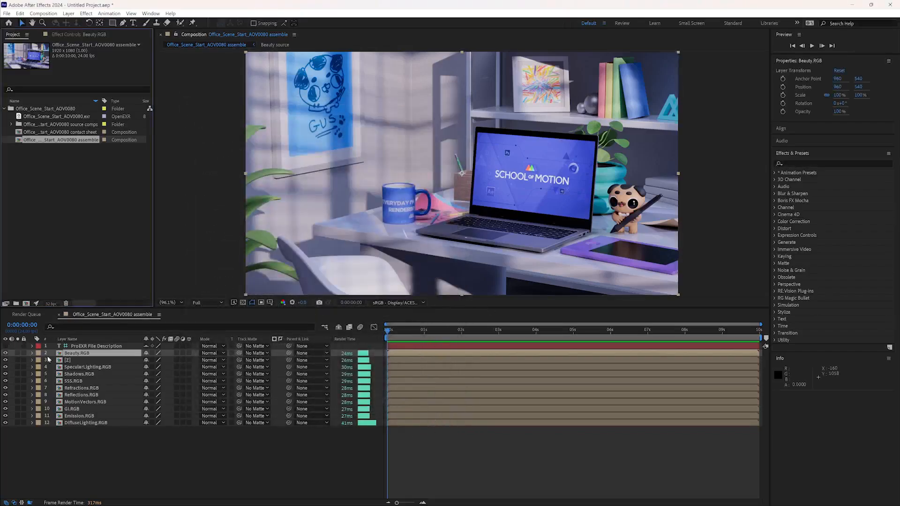
- Hide the Beauty.RGB layer, and move the [Z] and MotionVectors.RGB layers to the end of the layer stack with their visibility off
click(6, 353)
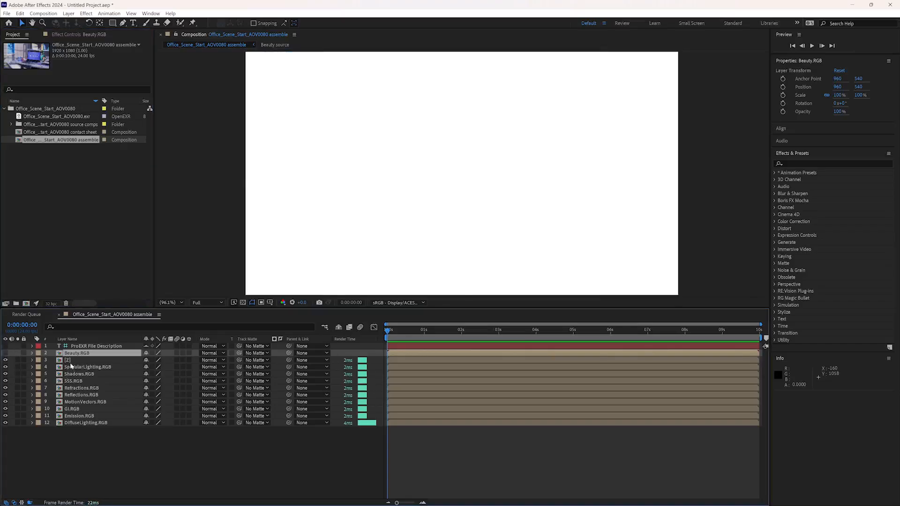
click(74, 362)
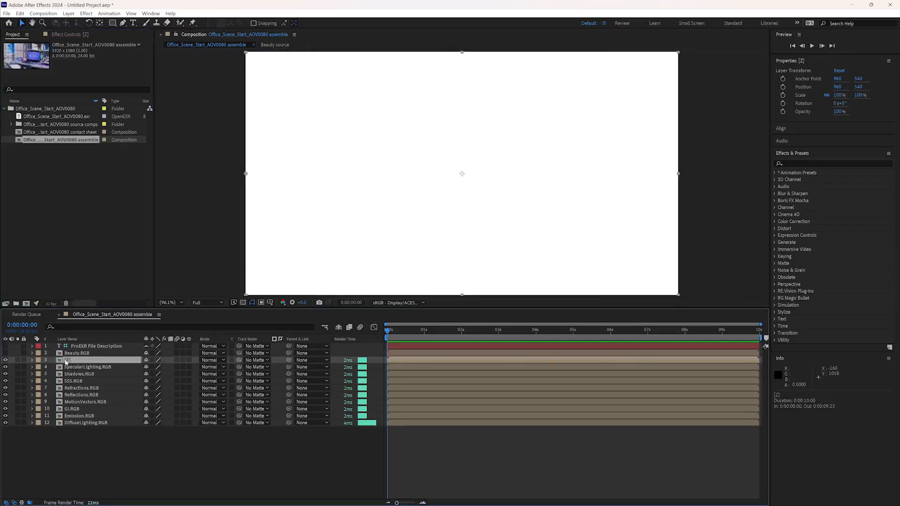
drag(66, 363, 71, 427)
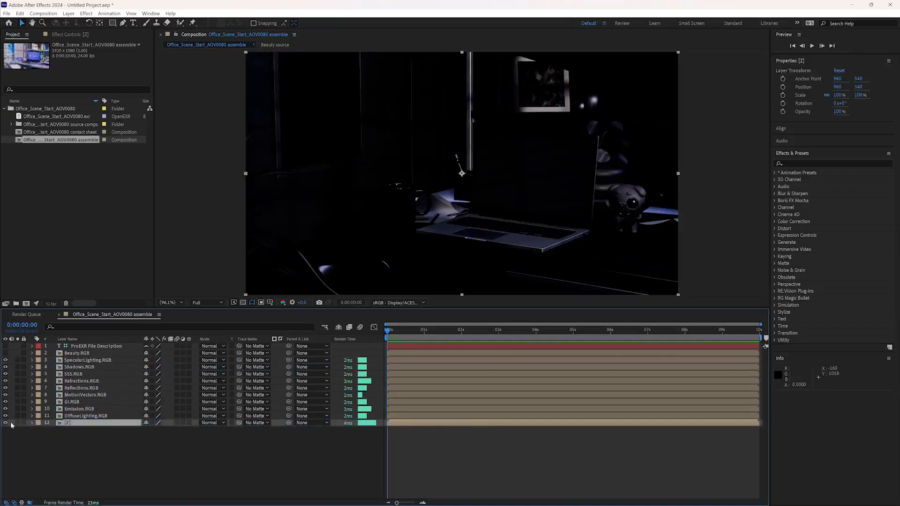
click(79, 360)
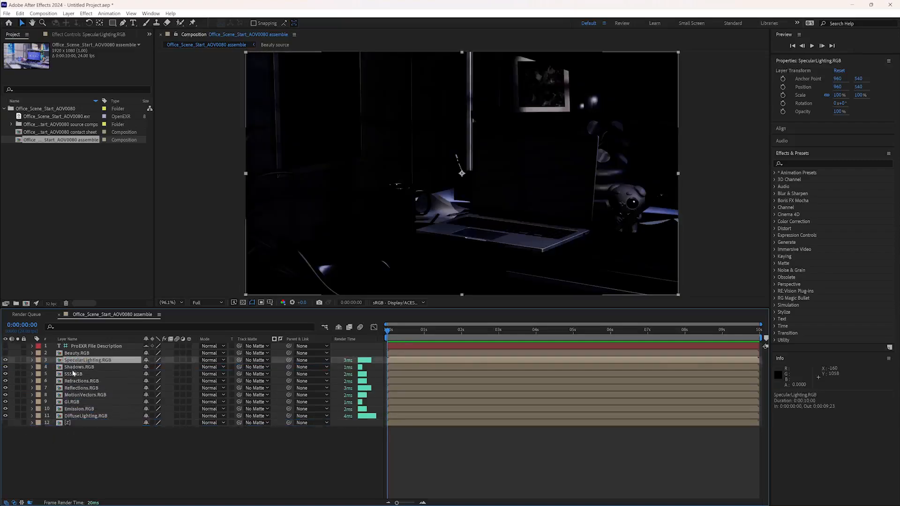
drag(75, 395, 71, 430)
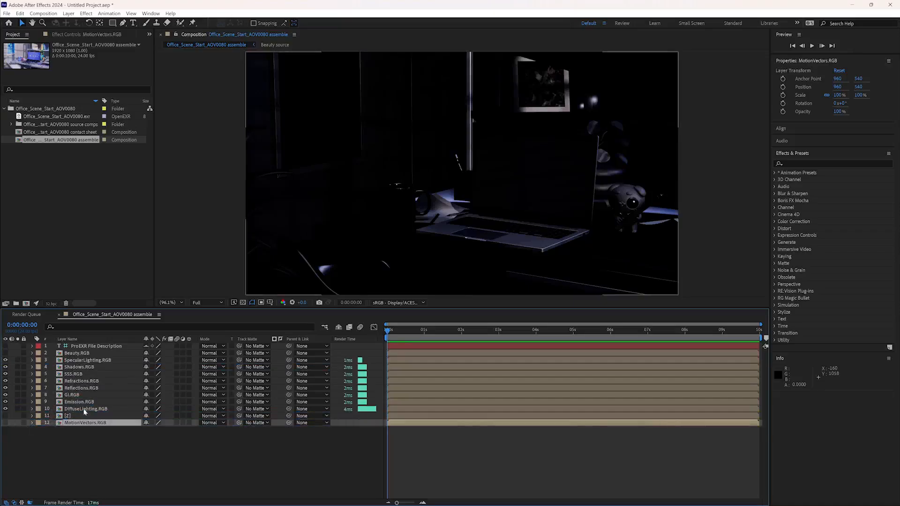
- Review the visible lighting passes, including DiffuseLighting.RGB, SSS.RGB and Shadows.RGB, in the layer stack
click(84, 410)
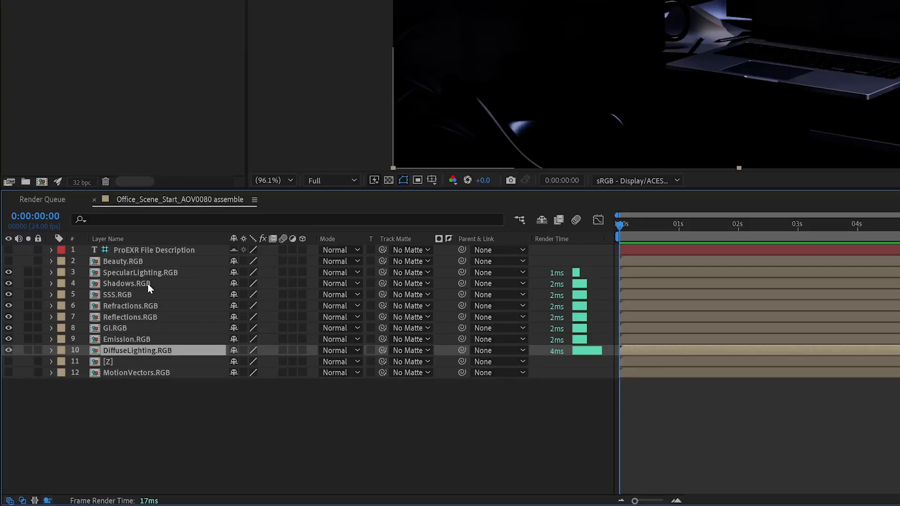
click(121, 296)
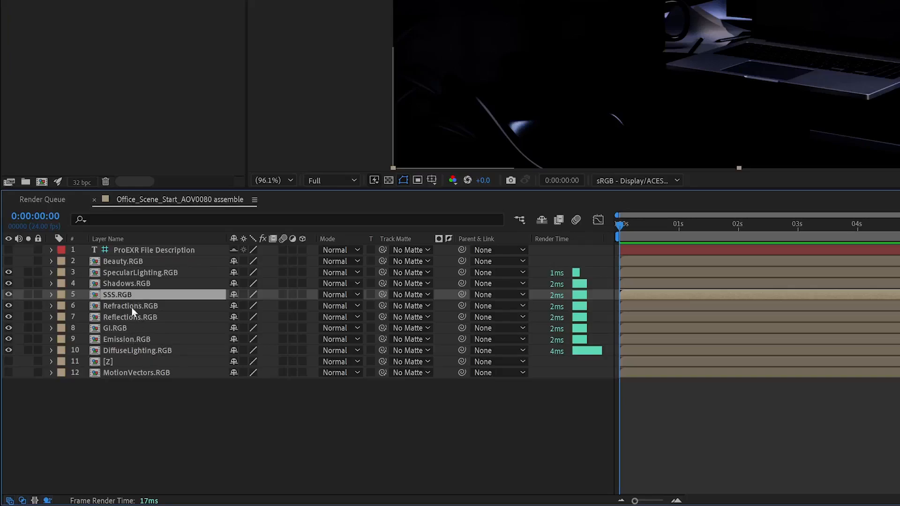
click(133, 285)
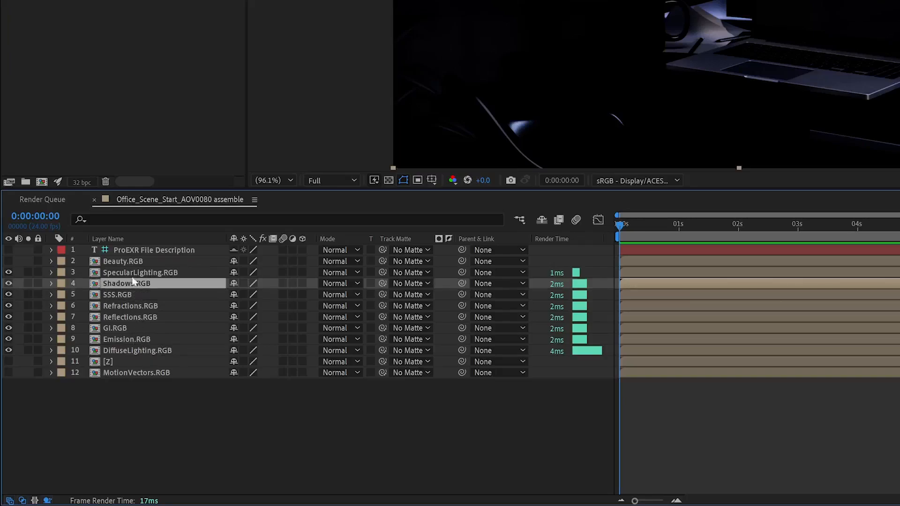
- Hide the Shadows.RGB layer in the assemble composition
click(134, 277)
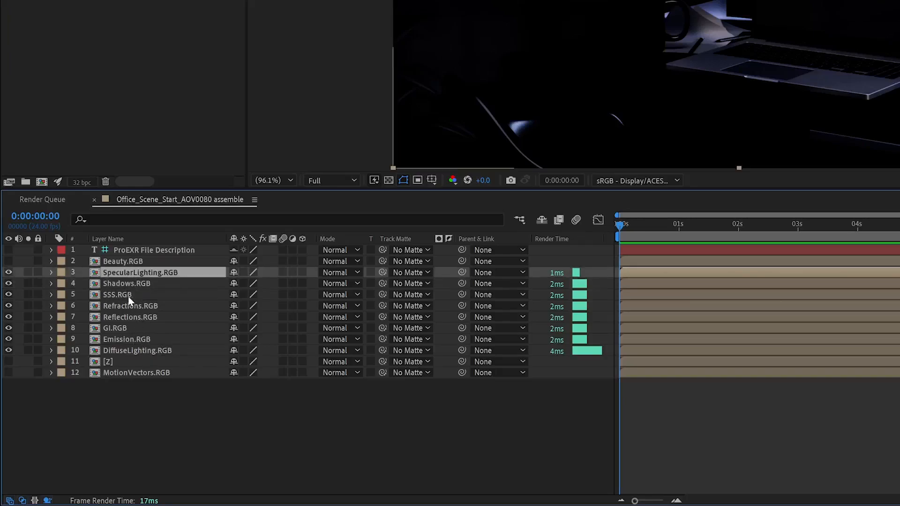
click(140, 285)
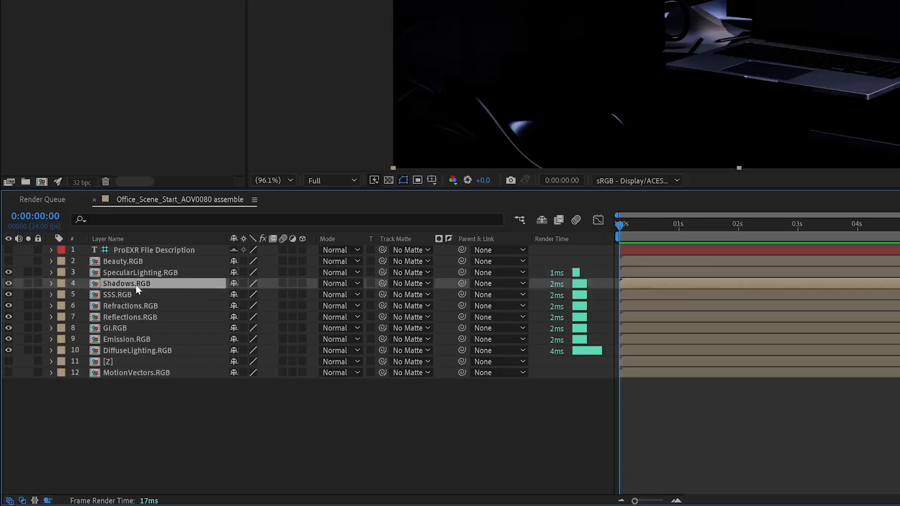
click(9, 283)
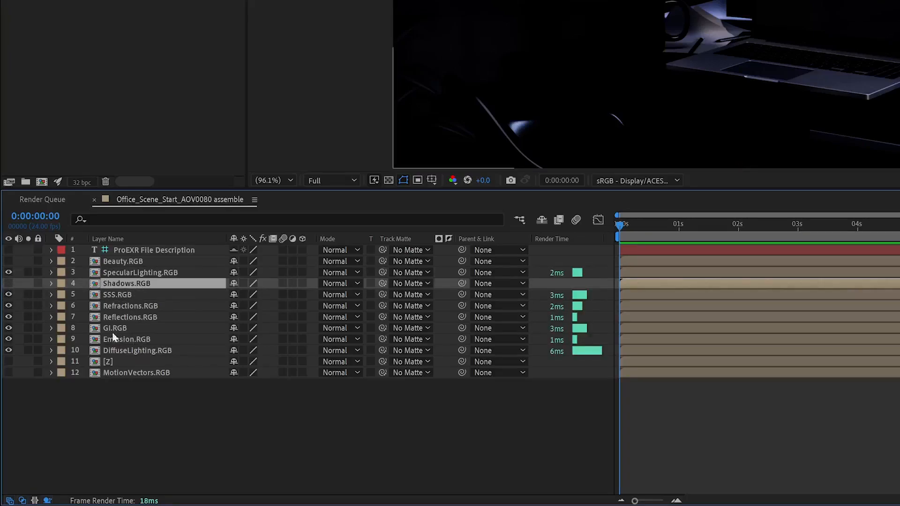
- Set the blending mode of the SpecularLighting, SSS, Refractions, Reflections, GI and Emission layers to Add
click(152, 277)
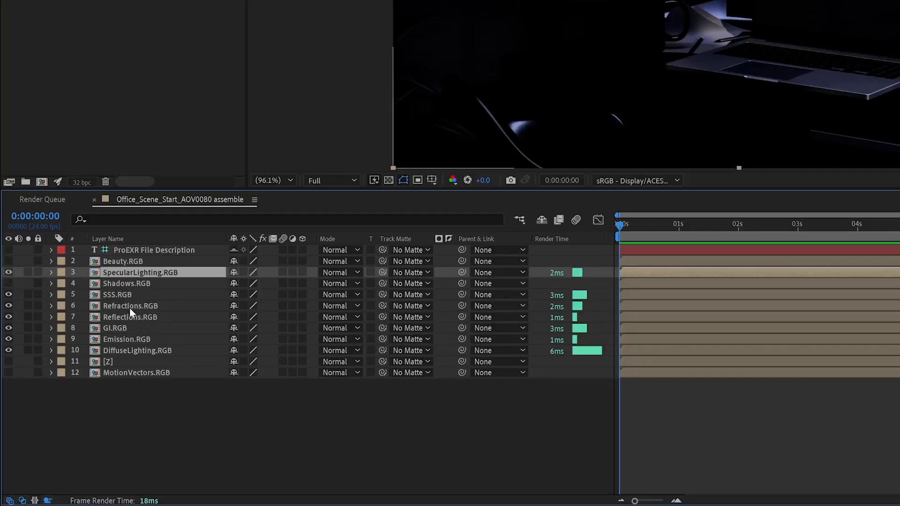
click(133, 339)
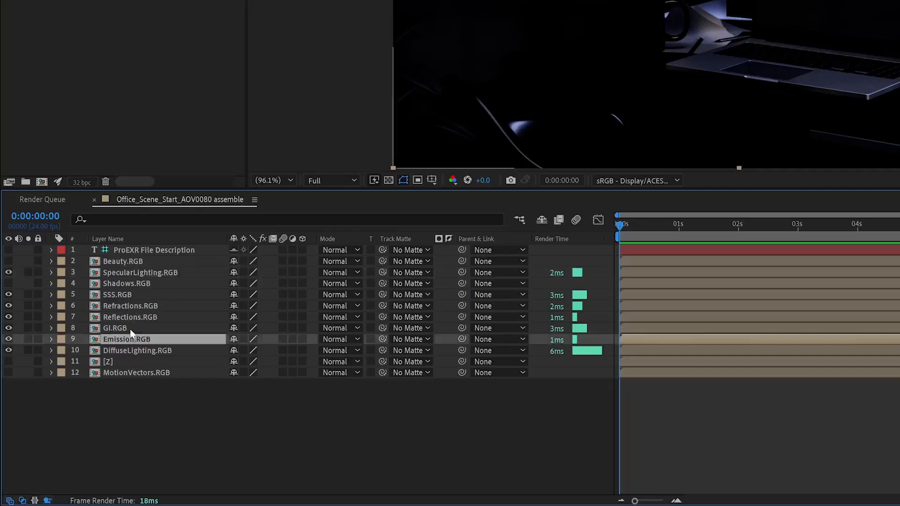
ctrl+click(132, 331)
ctrl+click(127, 318)
ctrl+click(127, 306)
ctrl+click(123, 295)
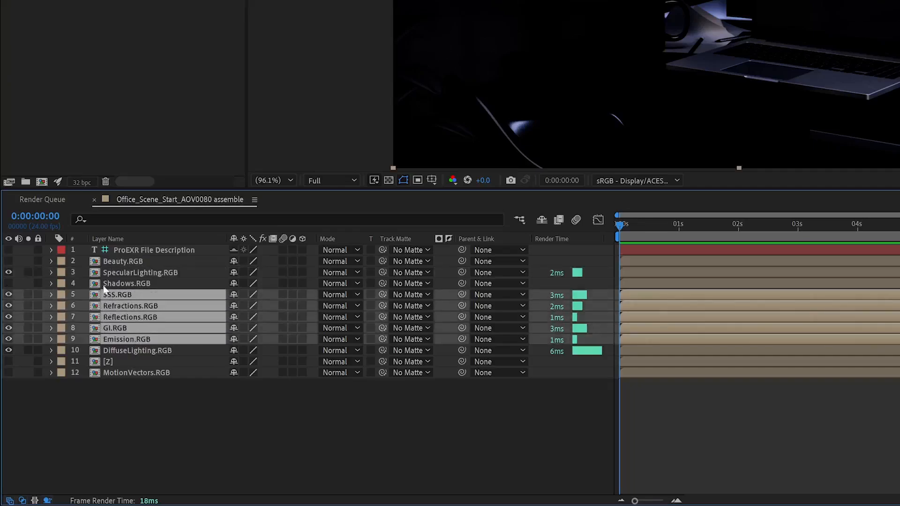
ctrl+click(122, 274)
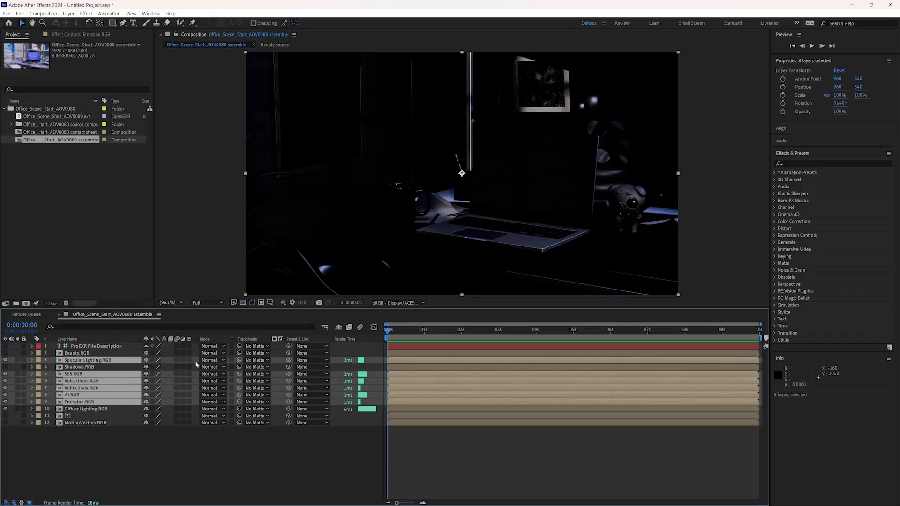
click(207, 361)
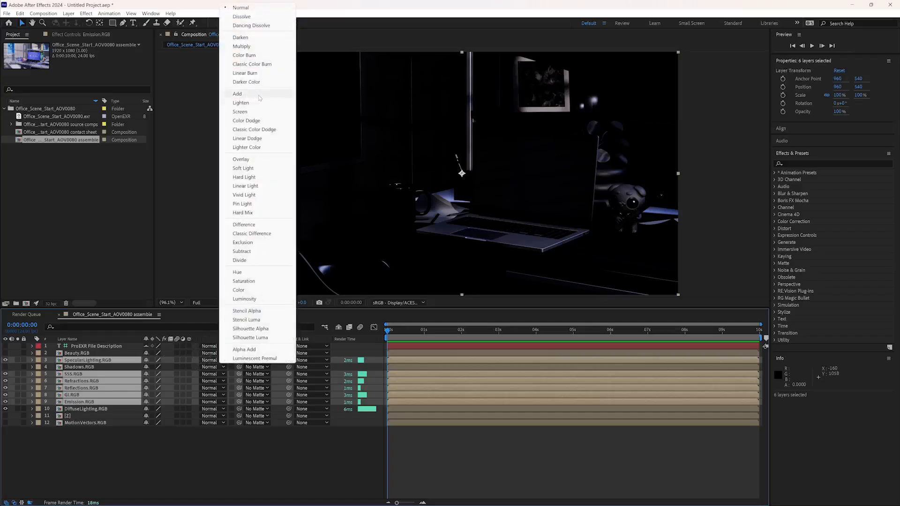
click(261, 95)
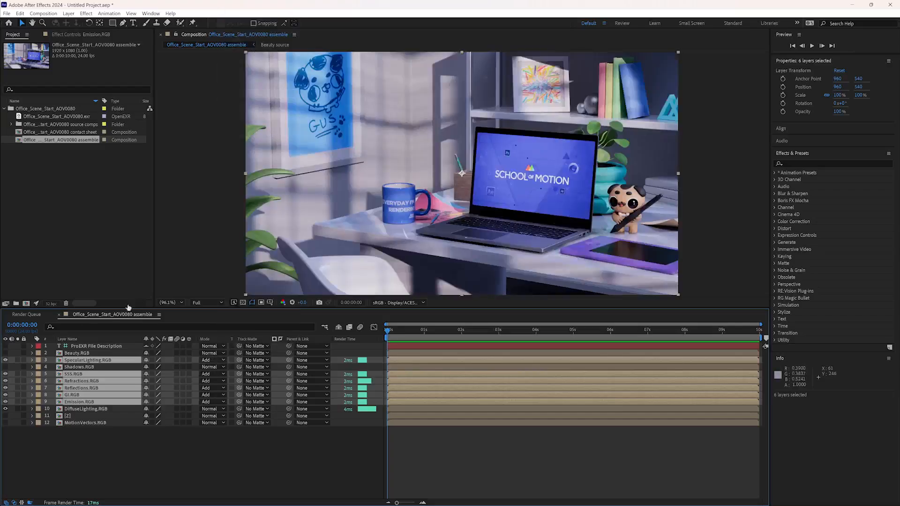
- Switch the Beauty.RGB layer's visibility on and off repeatedly to compare it with the image rebuilt from the passes
click(81, 354)
click(6, 353)
click(5, 354)
click(6, 354)
click(5, 353)
click(6, 354)
click(5, 354)
click(5, 353)
click(5, 353)
click(5, 354)
click(5, 353)
click(5, 354)
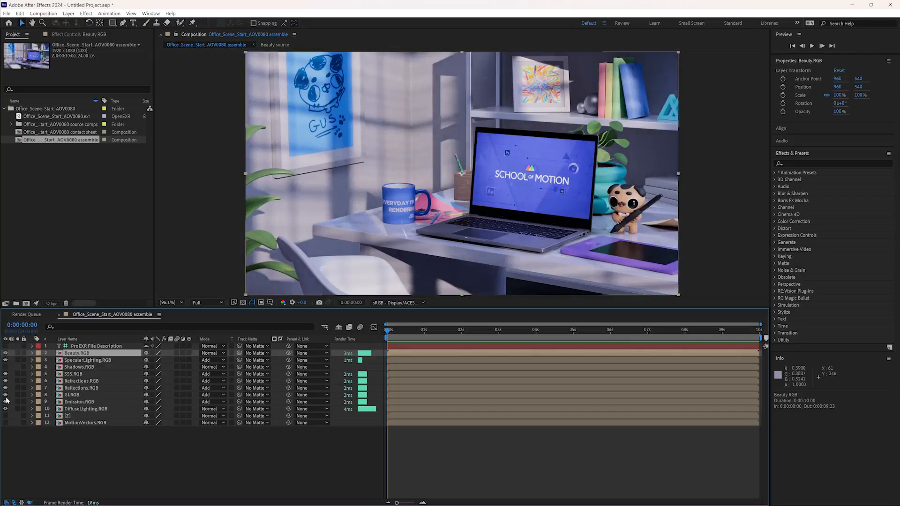
- Temporarily hide SSS.RGB with Beauty.RGB off to examine the pass's contribution, and restore SSS.RGB
click(5, 374)
click(5, 354)
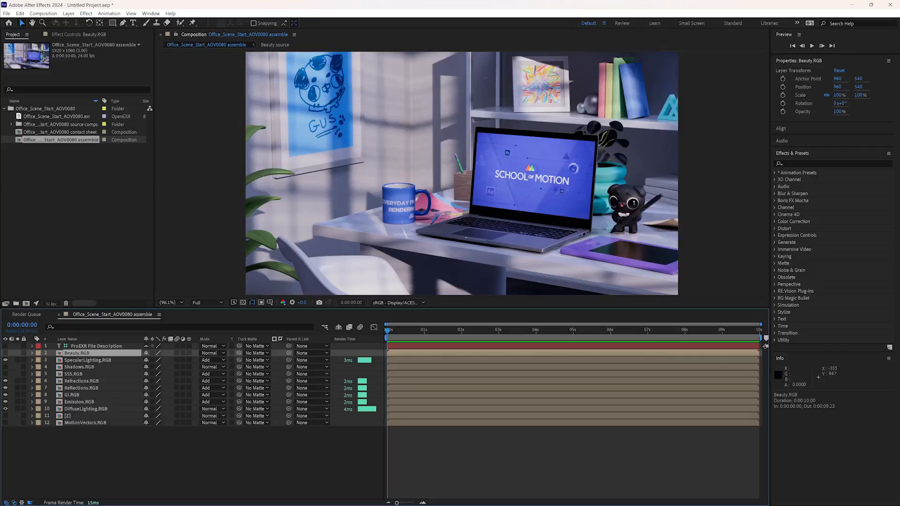
click(5, 374)
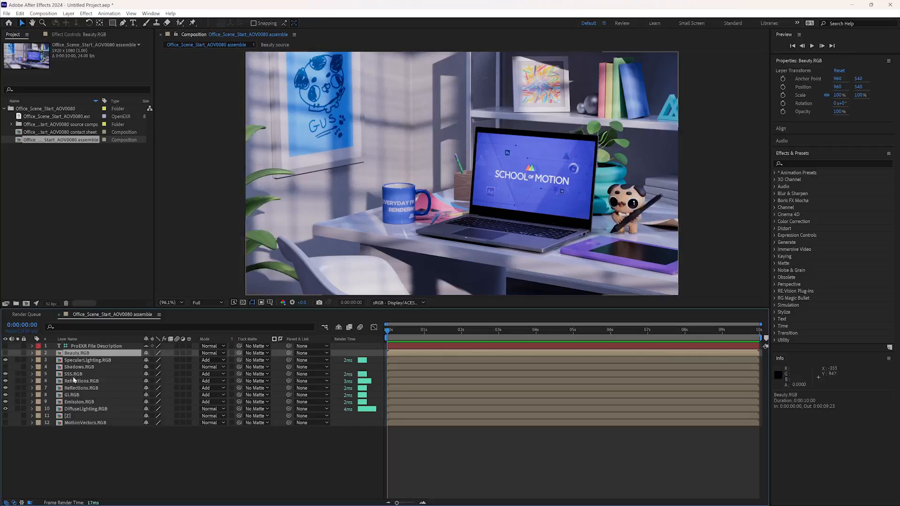
- Recheck the complete pass stack against Beauty.RGB by toggling that layer, leaving it hidden
click(5, 353)
click(4, 354)
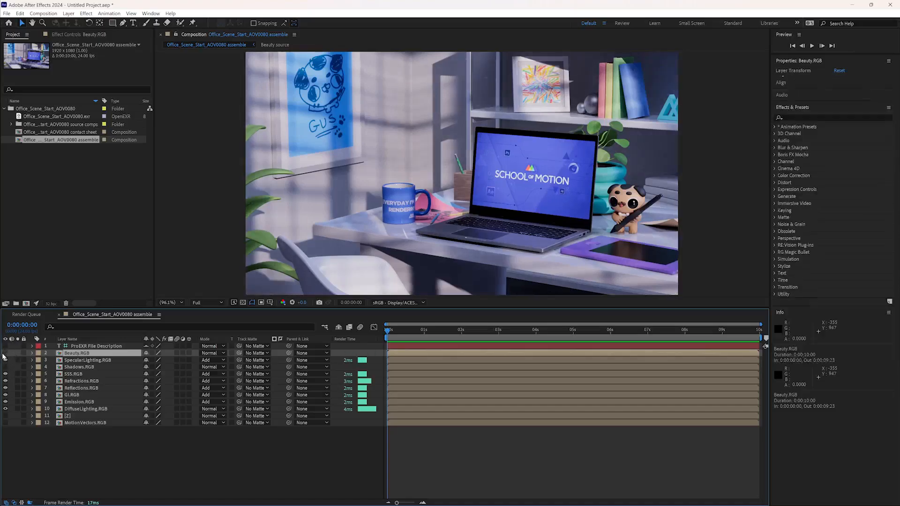
click(5, 353)
click(40, 355)
click(72, 368)
click(76, 353)
click(5, 353)
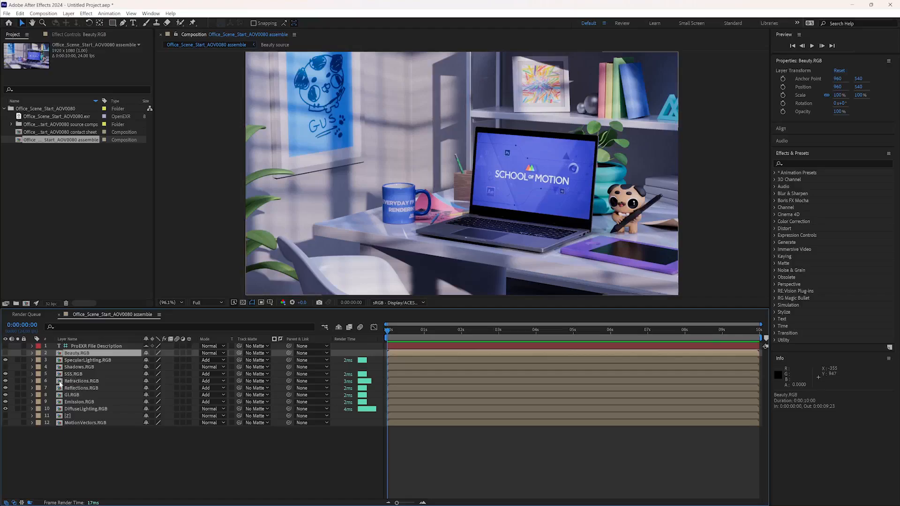
- Open the Reflections source composition, examine the EXtractoR channel assignments without changing them, and return to the assemble composition
click(60, 389)
double_click(61, 390)
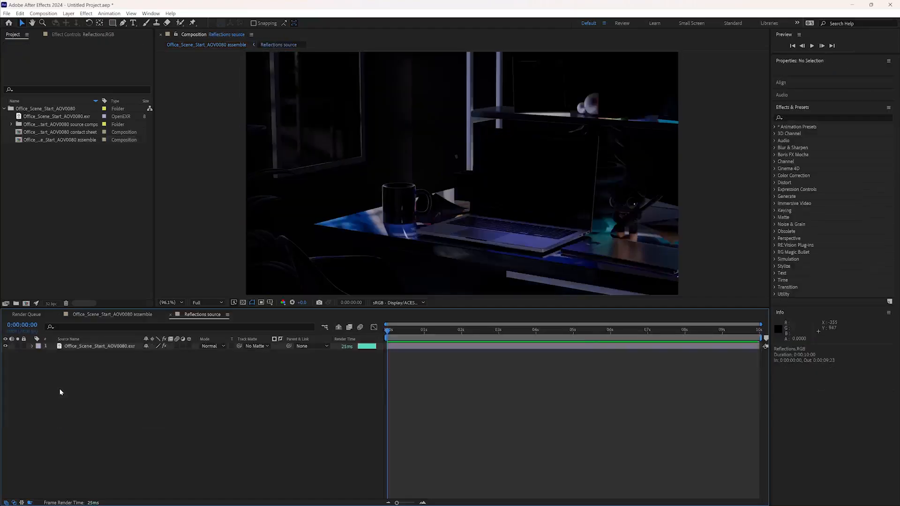
click(85, 348)
click(102, 339)
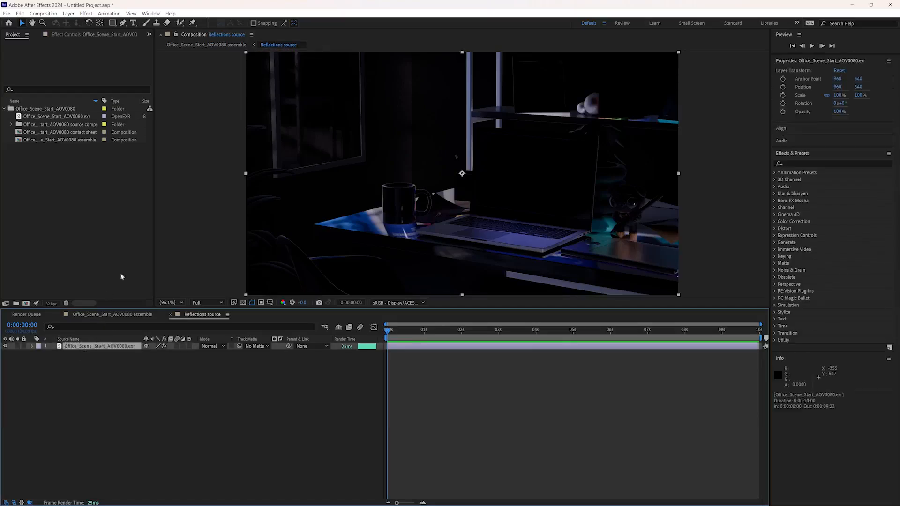
click(86, 35)
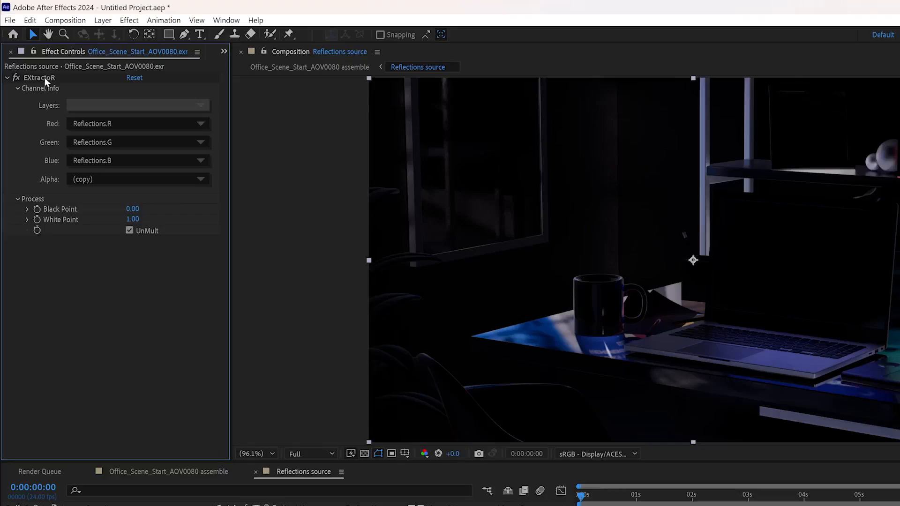
click(27, 52)
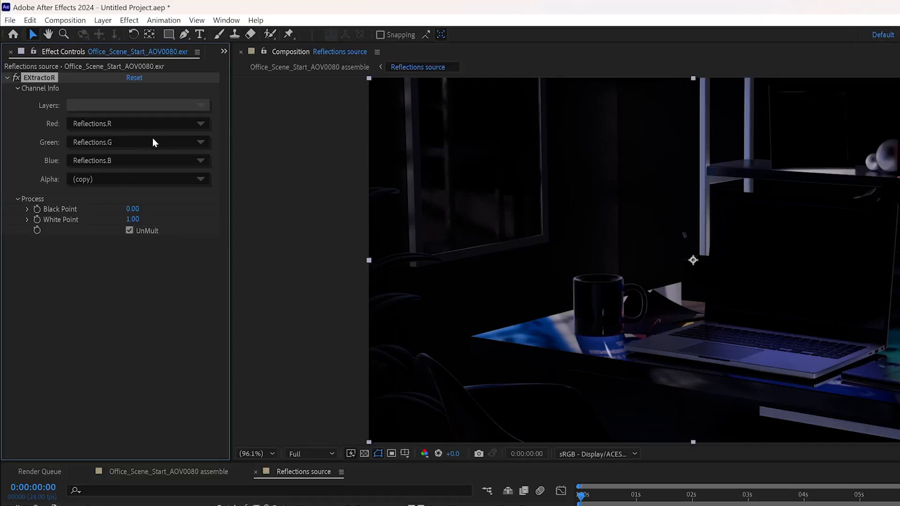
click(174, 124)
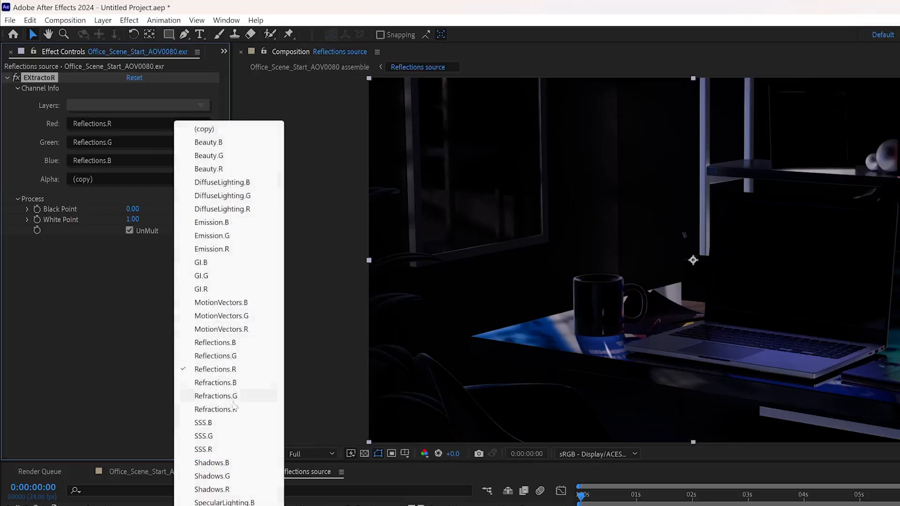
click(112, 312)
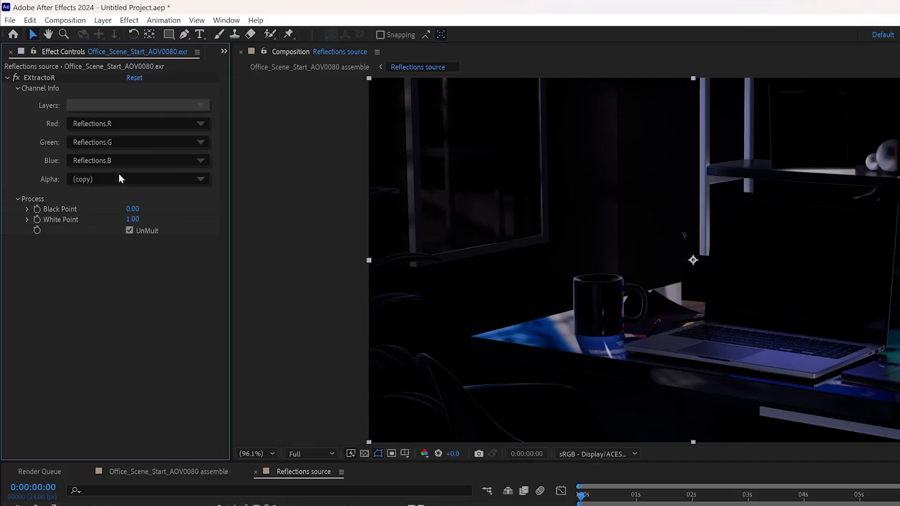
click(255, 473)
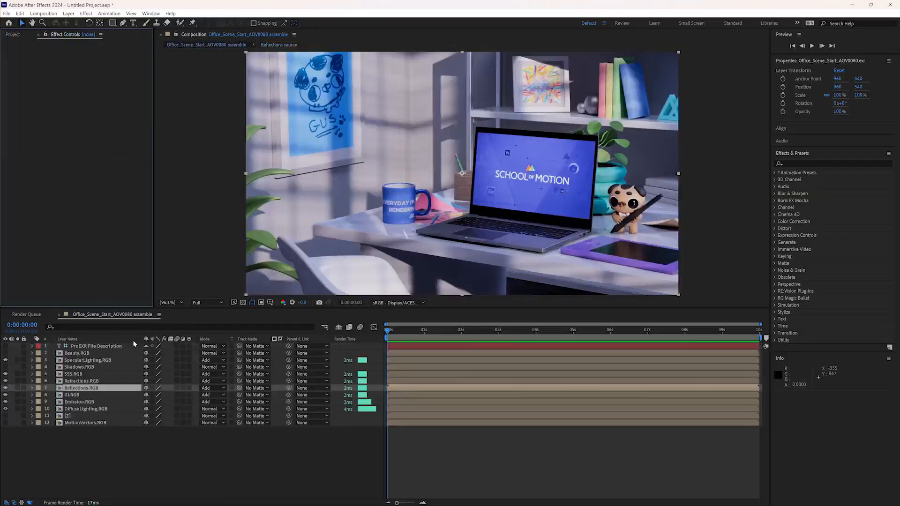
- Apply the Exposure color correction effect to the SpecularLighting.RGB layer
click(82, 363)
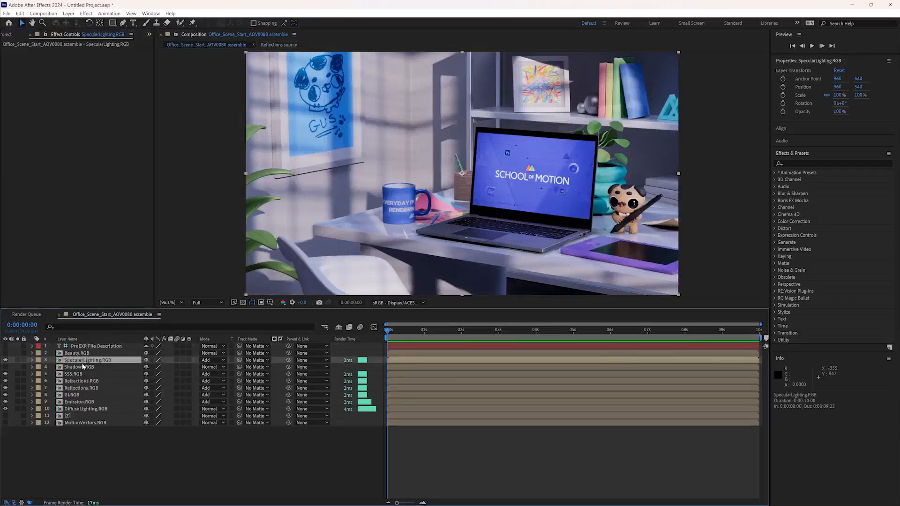
click(804, 164)
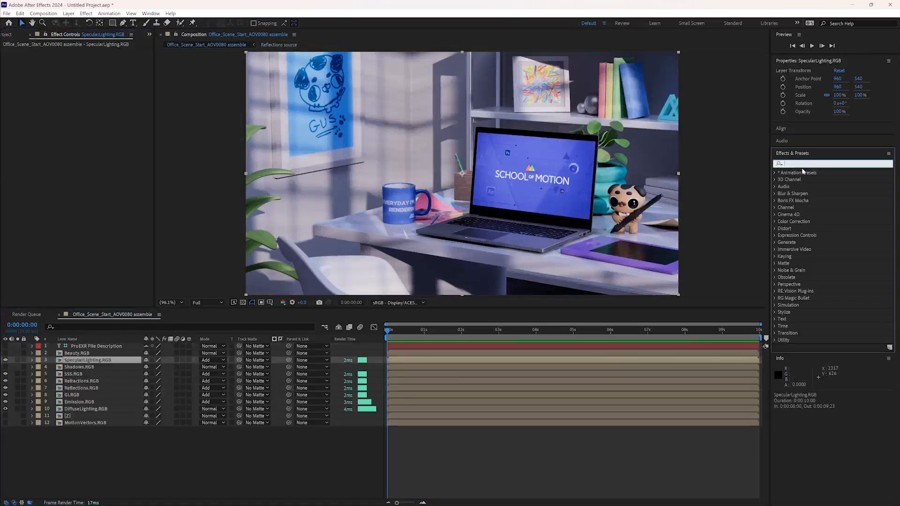
text(exp)
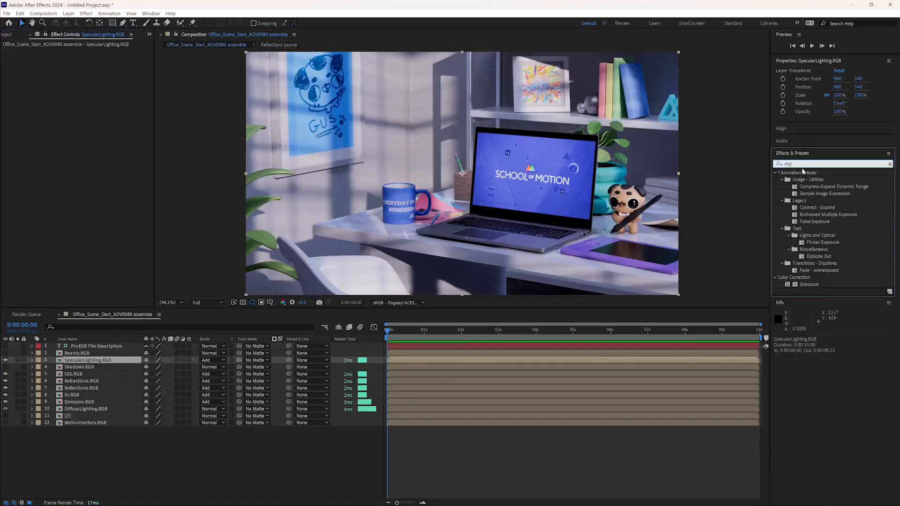
drag(807, 285, 88, 363)
click(103, 364)
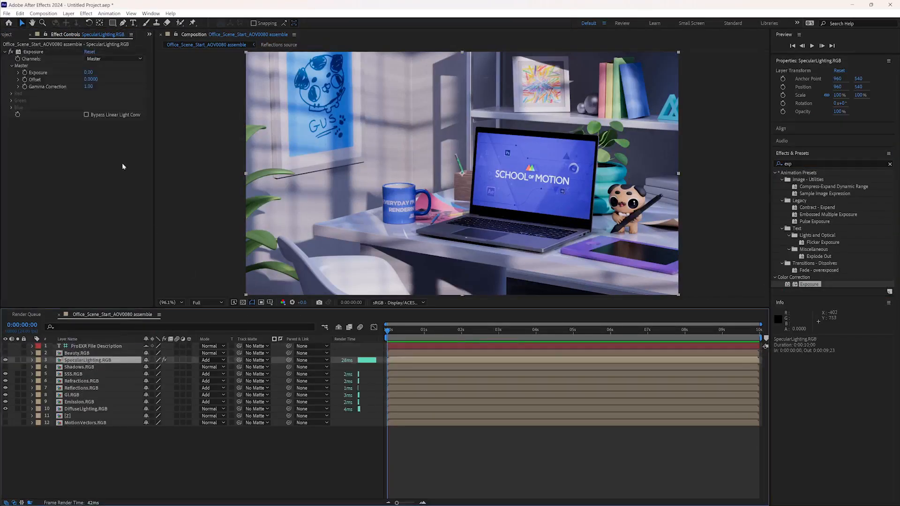
- Try a master Exposure of 0.76 on the SpecularLighting.RGB layer and reset the value
mouse_move(100, 73)
mouse_down()
mouse_move(215, 79)
mouse_move(125, 91)
mouse_move(126, 73)
mouse_move(256, 73)
mouse_move(93, 73)
mouse_up()
click(92, 73)
right_click(93, 72)
click(77, 90)
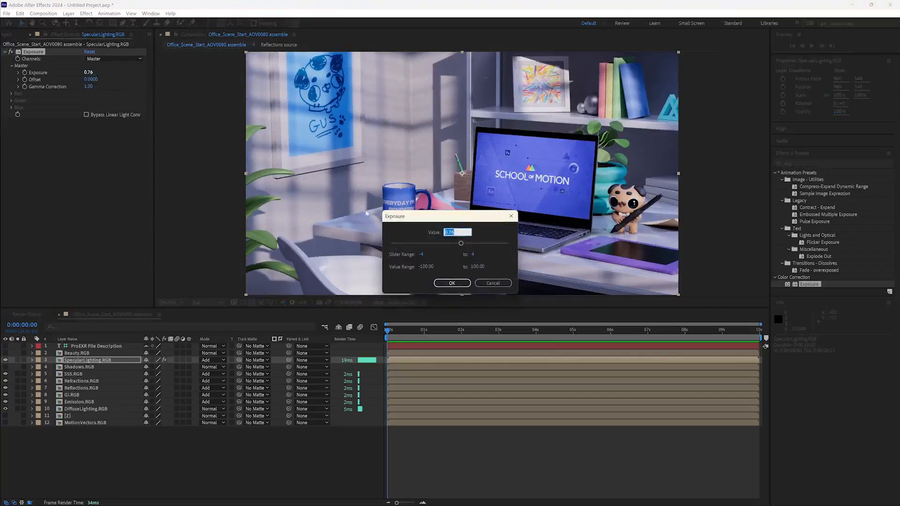
click(493, 283)
right_click(88, 72)
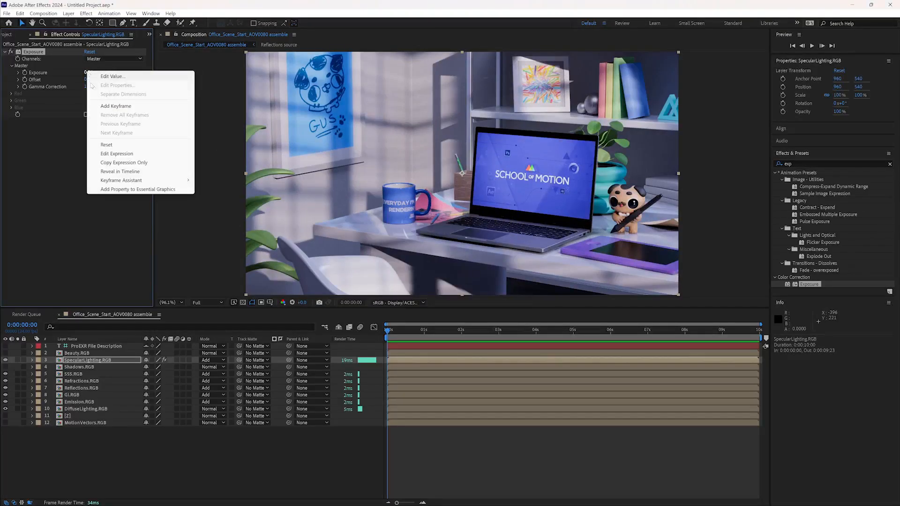
click(104, 144)
- Try a different Gamma Correction in the SpecularLighting.RGB layer's Exposure effect and reset it
drag(66, 87, 99, 98)
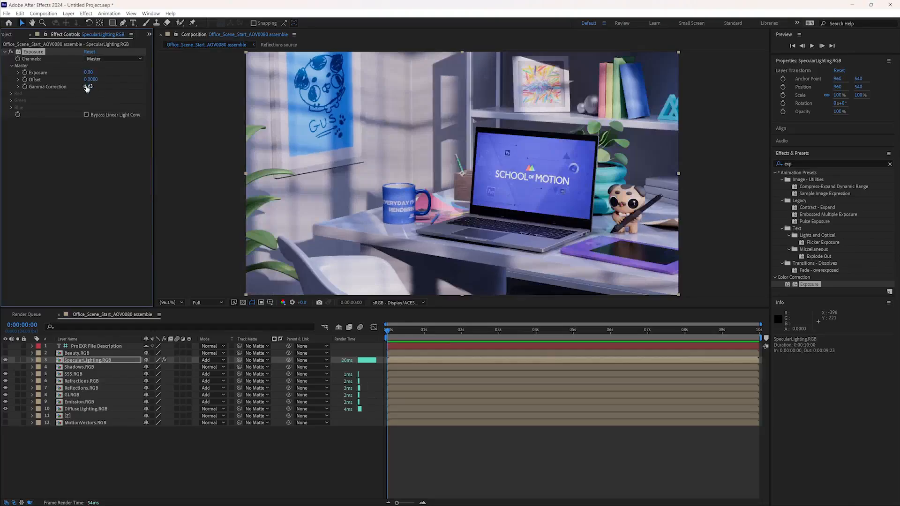
right_click(87, 89)
click(112, 159)
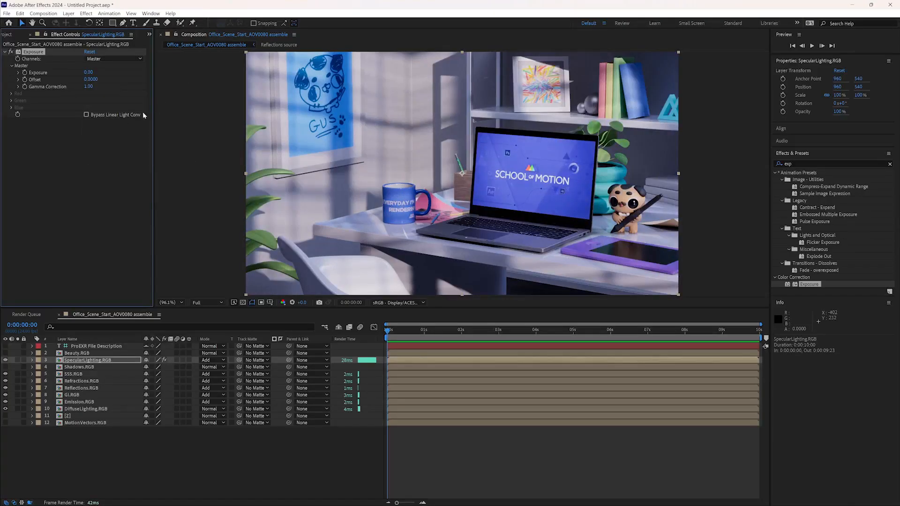
- Create a full-frame white solid directly above the SpecularLighting.RGB layer
click(68, 13)
mouse_move(74, 26)
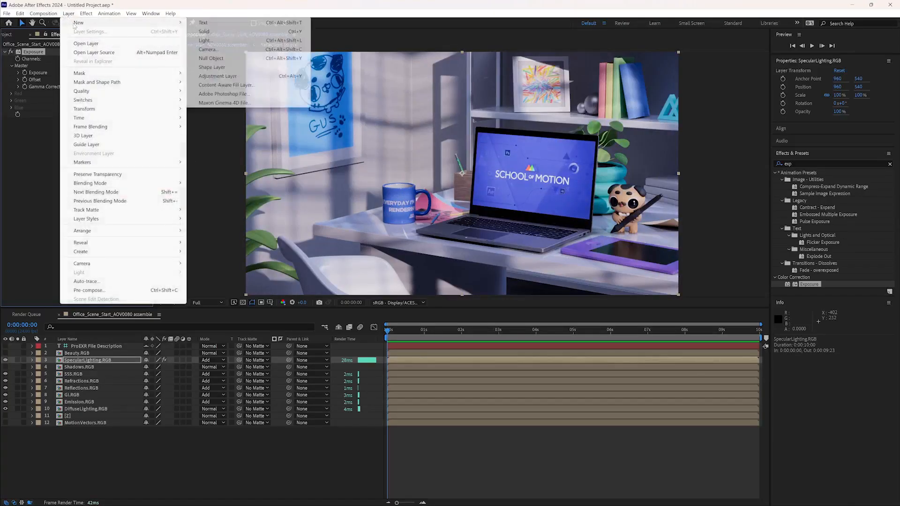
click(201, 32)
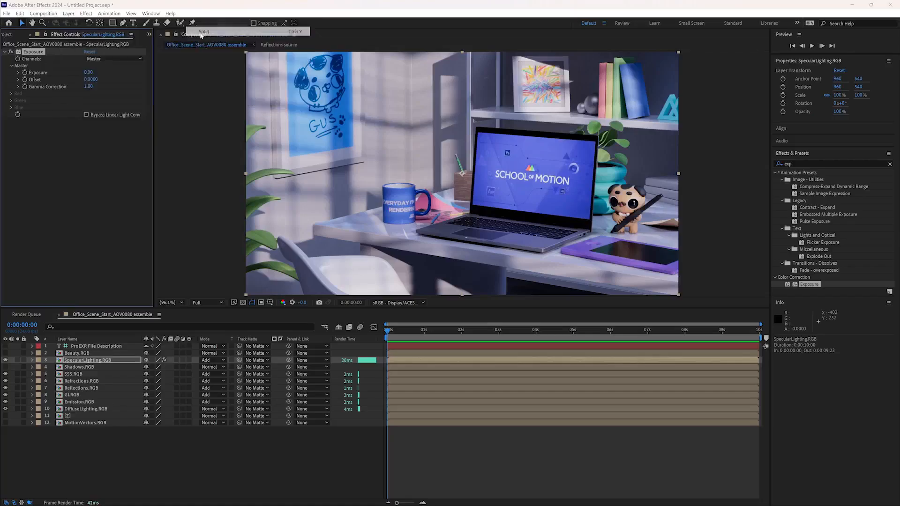
click(439, 307)
drag(374, 244, 361, 218)
click(530, 208)
click(480, 331)
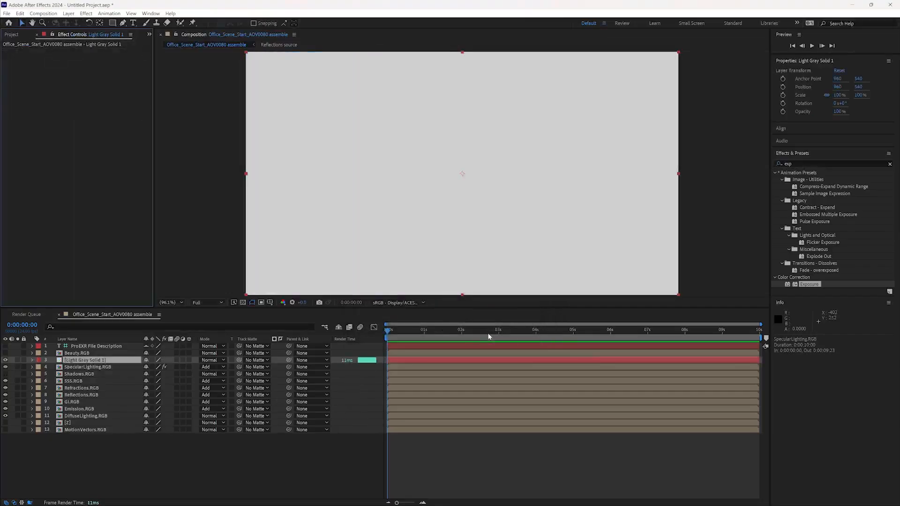
- Apply Gradient Ramp to the new solid and move the start of the ramp to the frame's left edge at about 2.8, 551.4
click(803, 162)
text(gra)
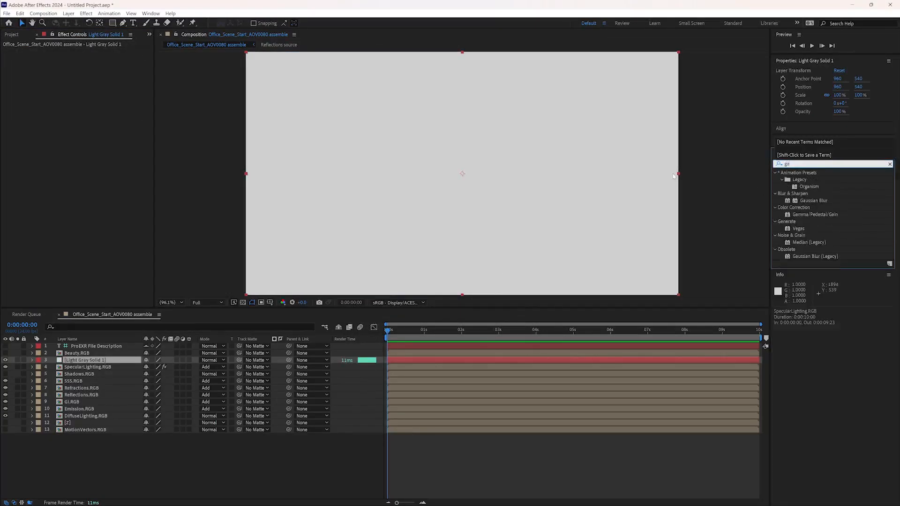
key(BackSpace)
key(BackSpace)
key(BackSpace)
text(ramp)
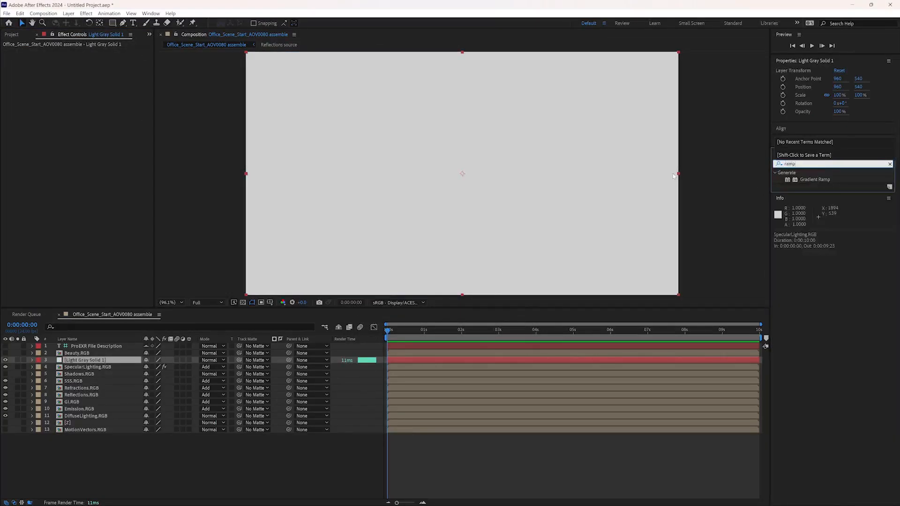
drag(813, 180, 464, 219)
drag(463, 53, 246, 175)
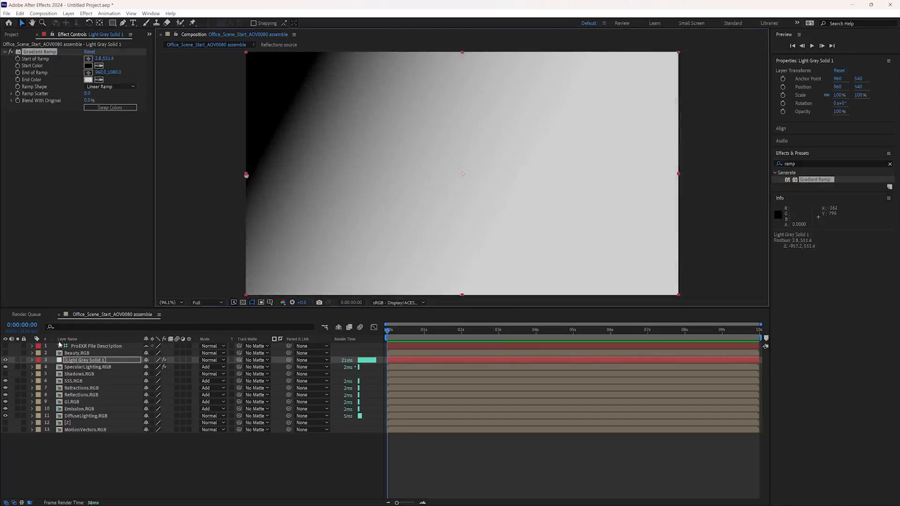
- Move the end of the solid's Gradient Ramp to the frame's right edge, level with the ramp start, at about 1916, 536
click(74, 362)
click(45, 88)
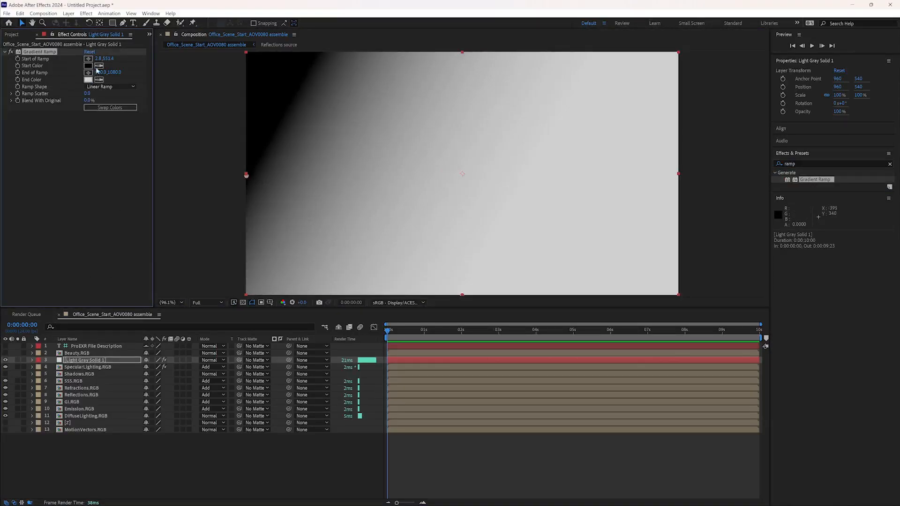
click(614, 173)
drag(614, 174, 679, 176)
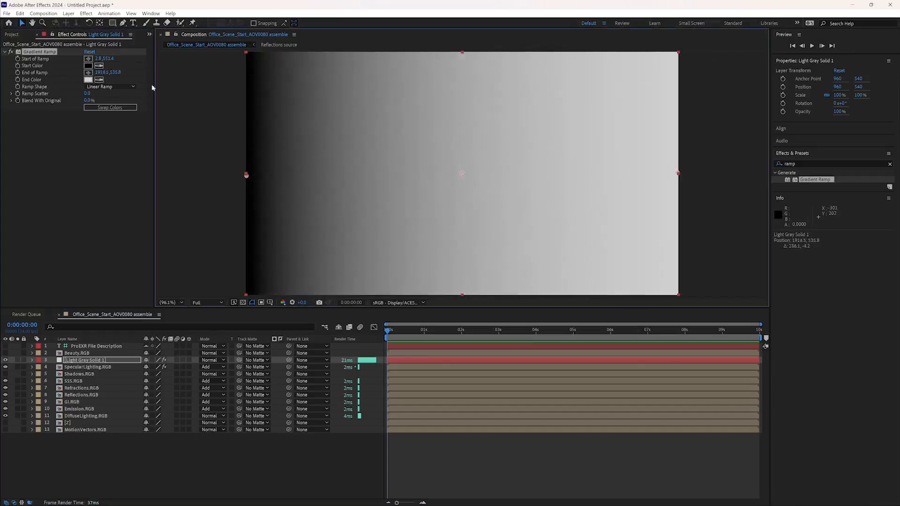
- Apply the Exposure effect to the gradient solid, try a master Exposure of about -1, and reset the value
click(806, 164)
text(expo)
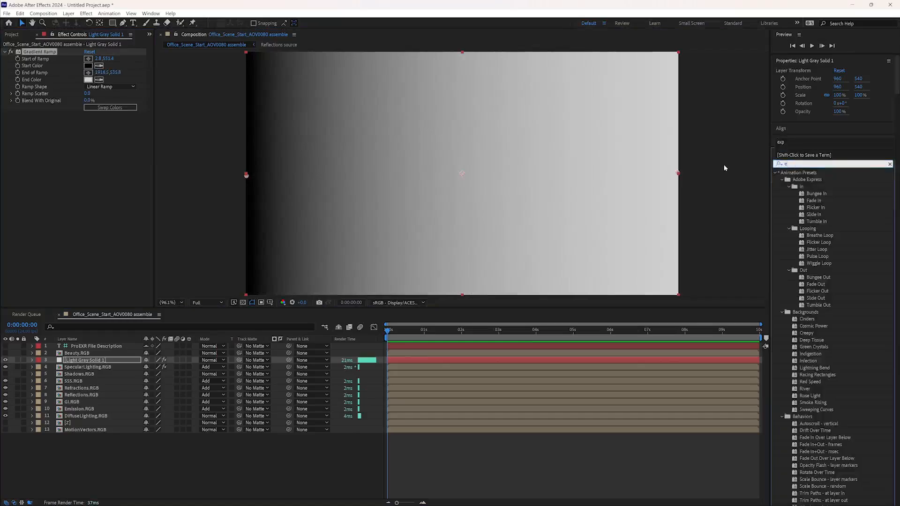
drag(799, 243, 56, 136)
right_click(90, 135)
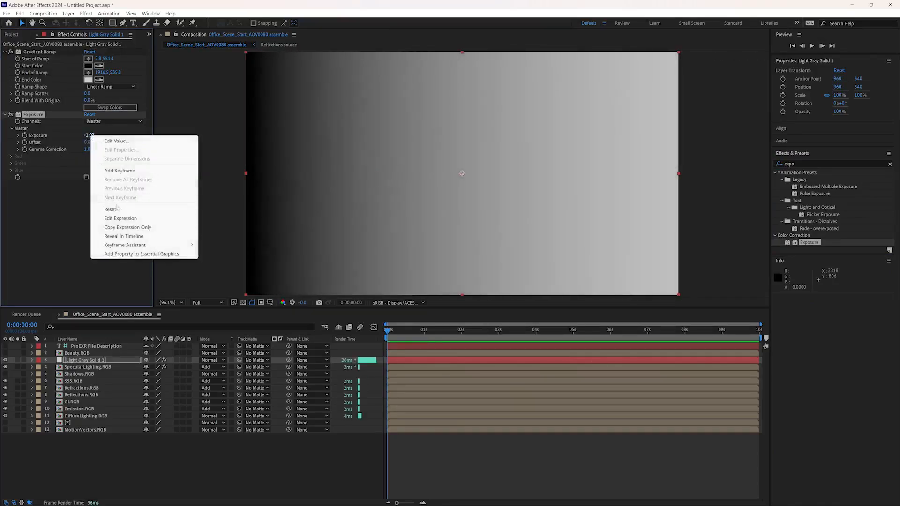
click(111, 209)
- Try raising the gradient solid's Gamma Correction to about 6.03, then enter 0 to test the lowest setting
drag(110, 148, 71, 149)
drag(1, 154, 89, 150)
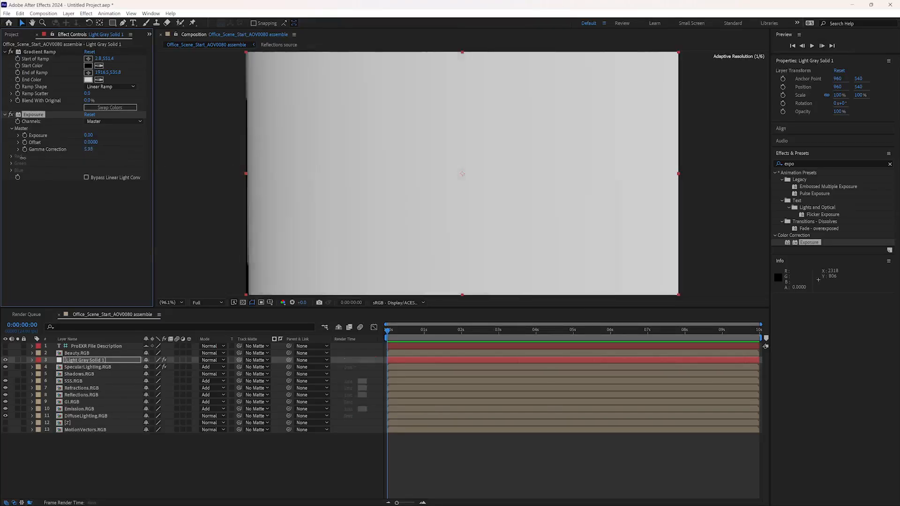
right_click(89, 150)
click(100, 154)
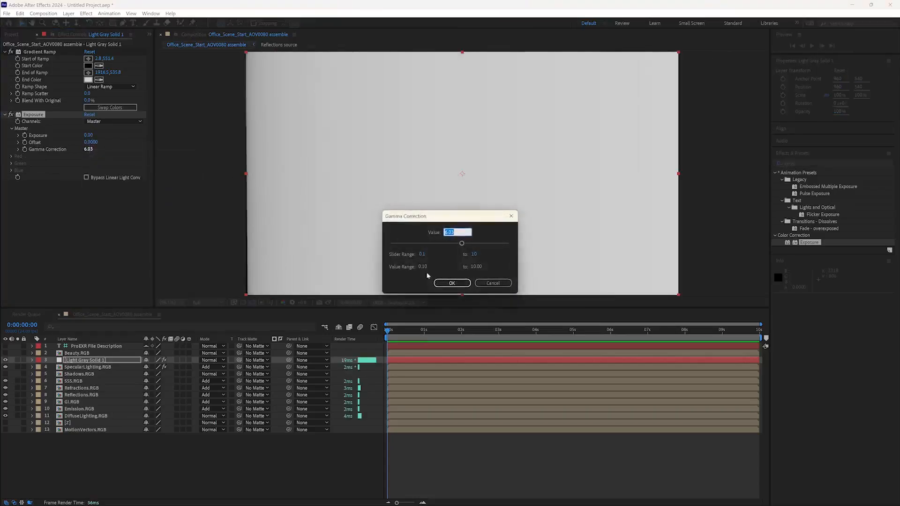
text(0)
click(469, 283)
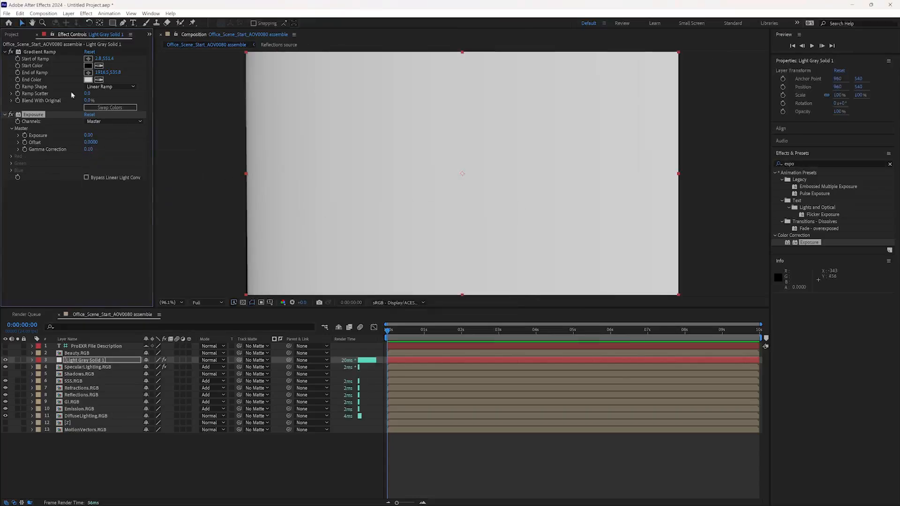
- Delete the gradient solid and set the master Exposure on the SpecularLighting.RGB layer to 0.27
click(87, 360)
key(Delete)
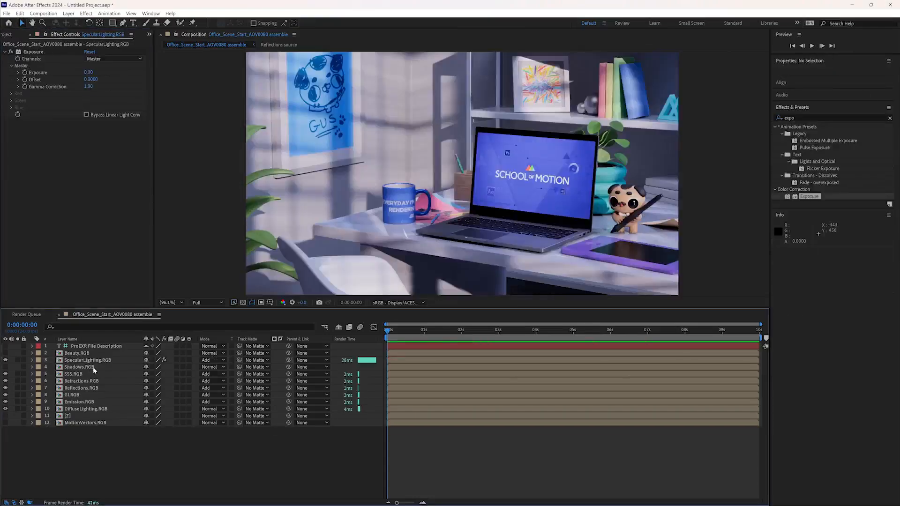
click(96, 360)
drag(86, 75, 99, 83)
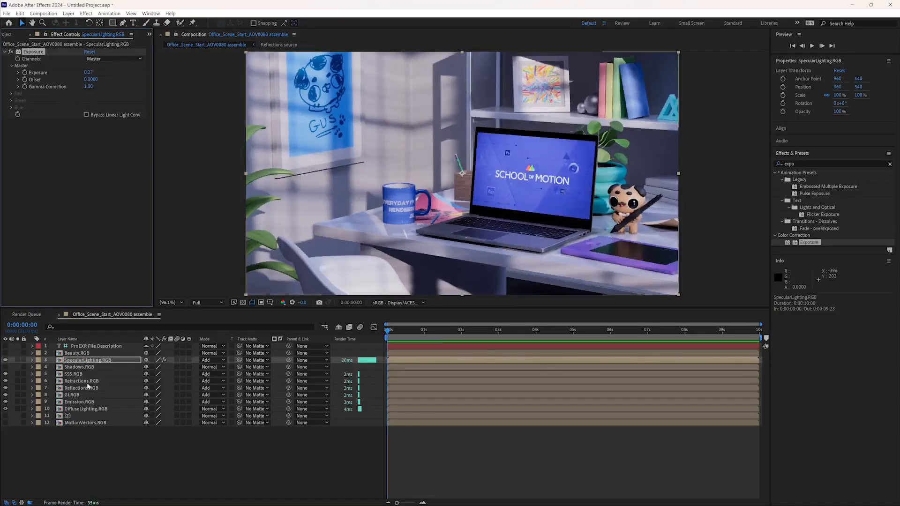
- Apply Exposure to the SSS.RGB layer, try a master Exposure of 1.75, and settle on 0.44
click(79, 375)
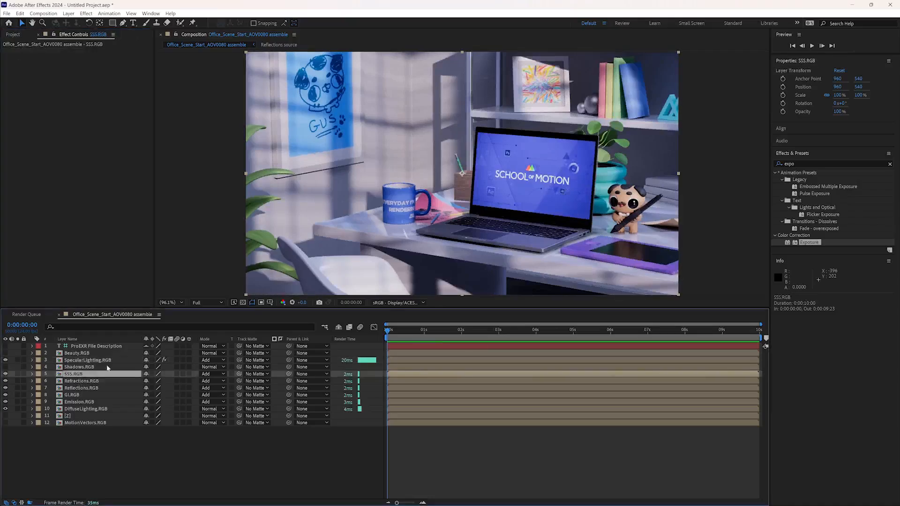
drag(806, 238, 94, 207)
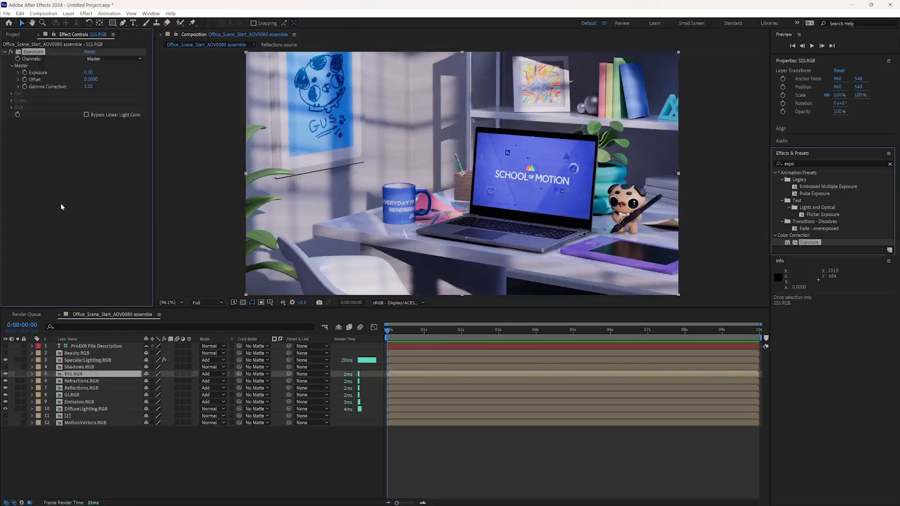
drag(88, 75, 155, 74)
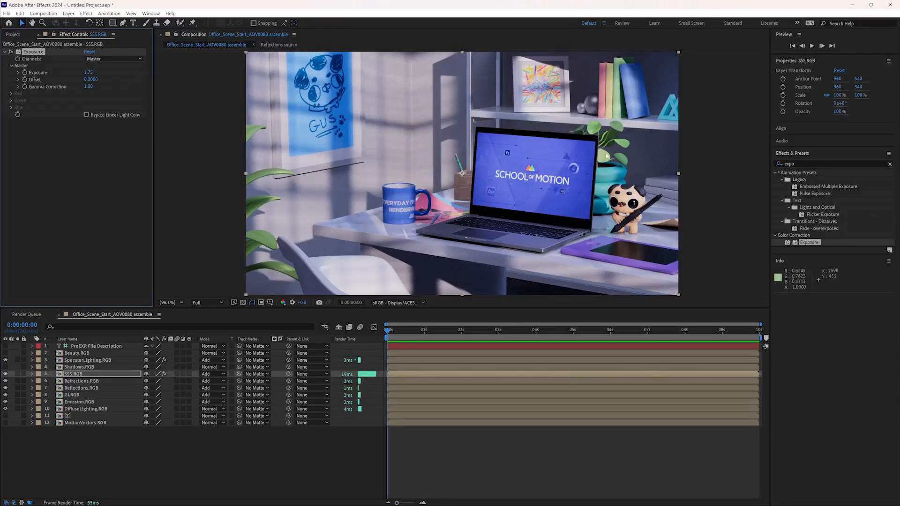
click(57, 75)
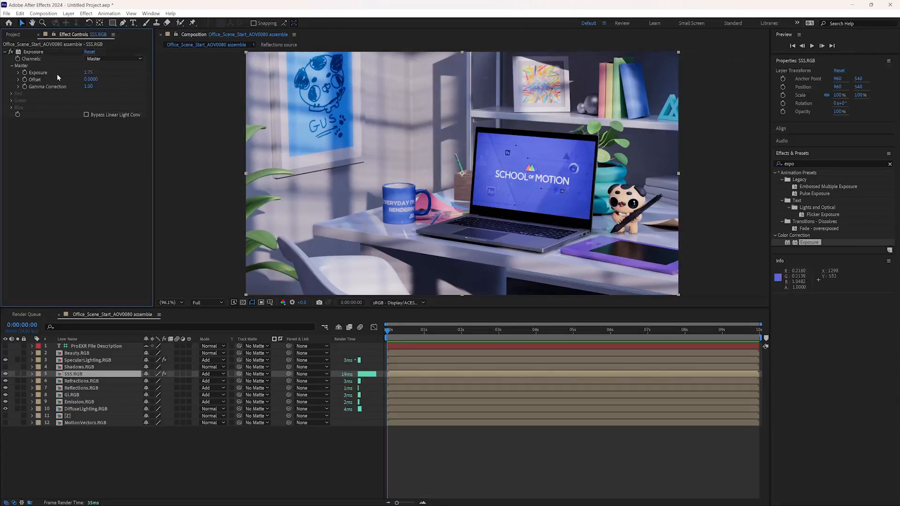
mouse_move(92, 72)
mouse_down()
mouse_move(145, 75)
mouse_move(24, 81)
mouse_move(124, 77)
mouse_move(34, 82)
mouse_move(90, 86)
mouse_up()
- Apply Hue/Saturation to the SSS.RGB layer with Master Hue at -3° and Master Saturation at 14
click(801, 164)
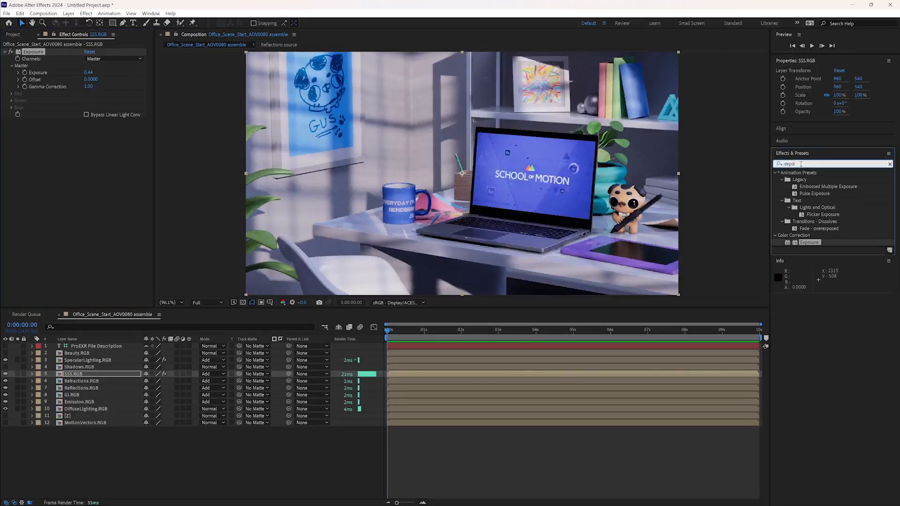
text(hue)
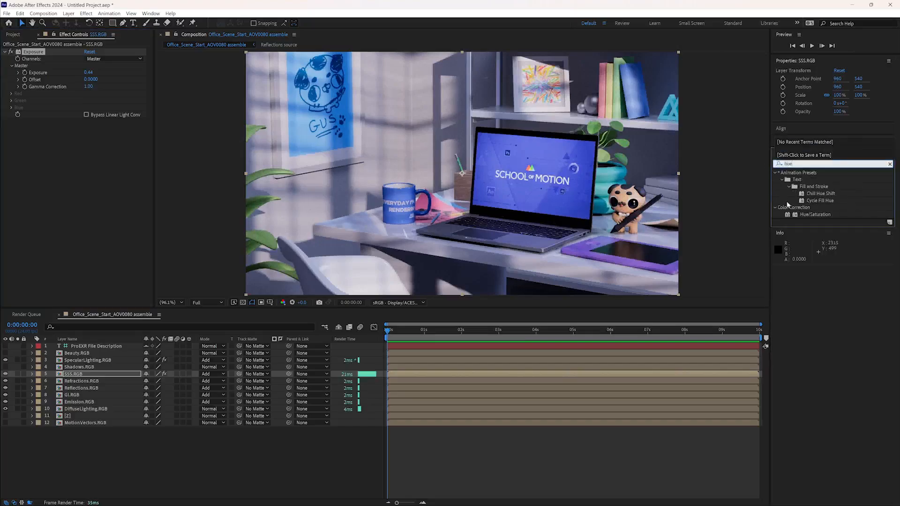
drag(815, 214, 108, 140)
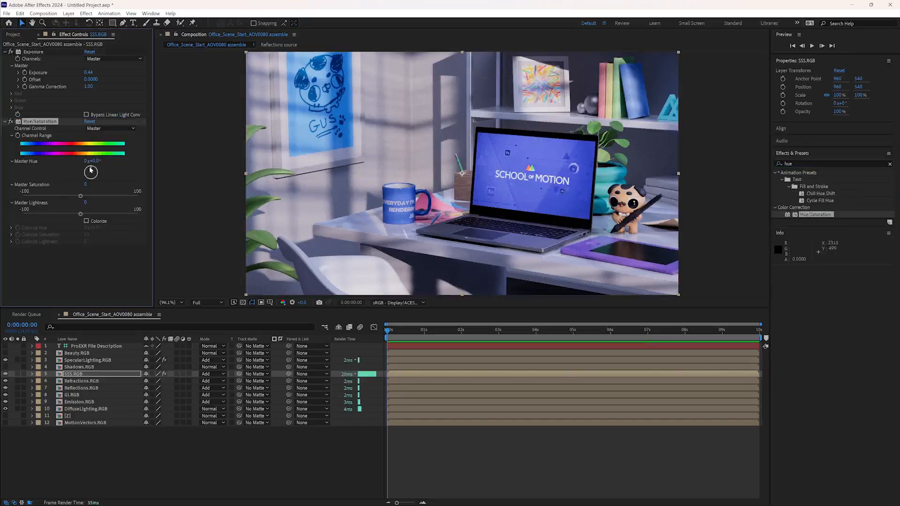
drag(99, 170, 80, 161)
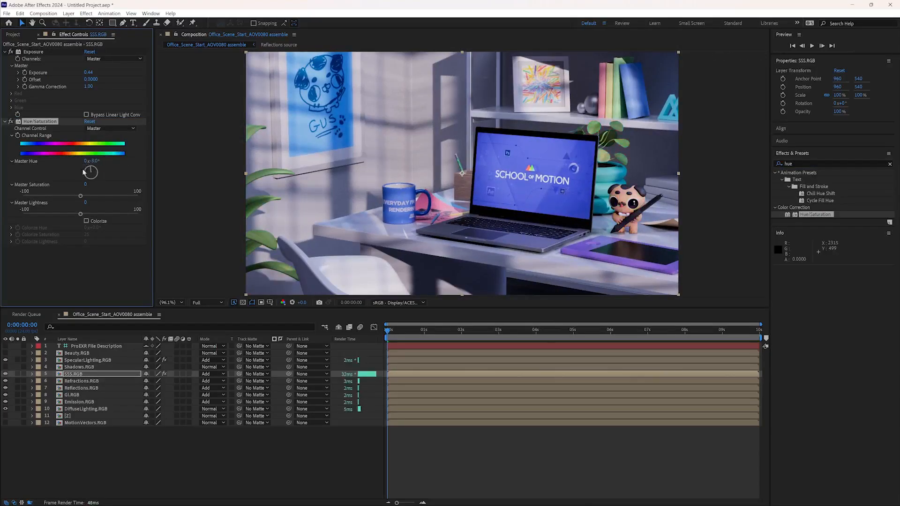
drag(87, 198, 112, 197)
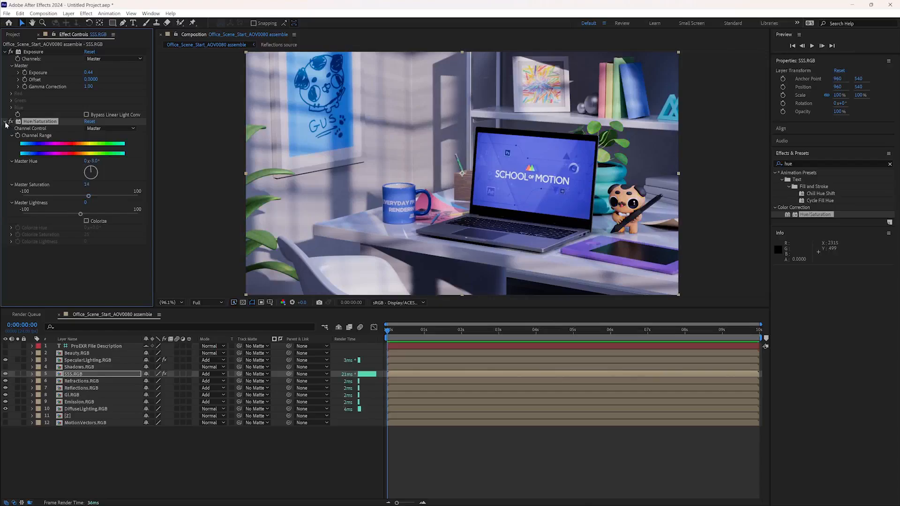
- Collapse the SSS.RGB layer's Exposure and Hue/Saturation effects and toggle them to compare the image with and without them
click(5, 122)
click(5, 52)
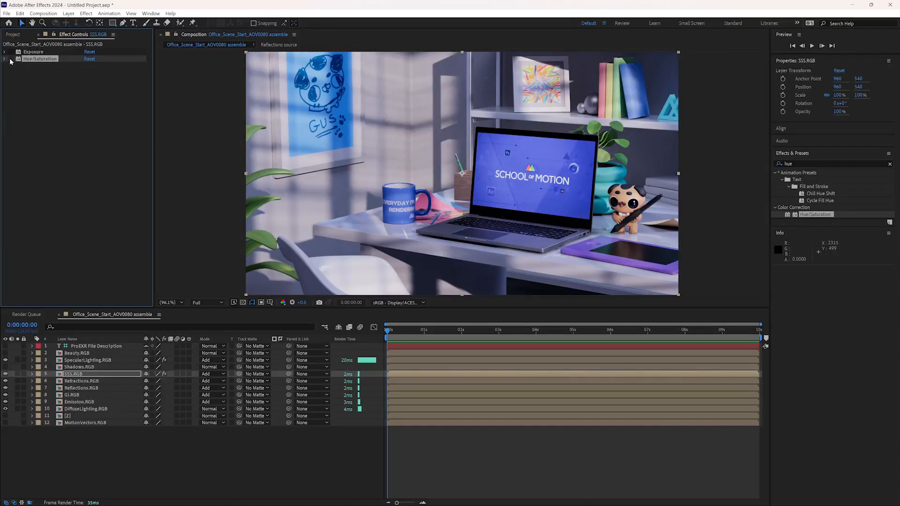
click(10, 58)
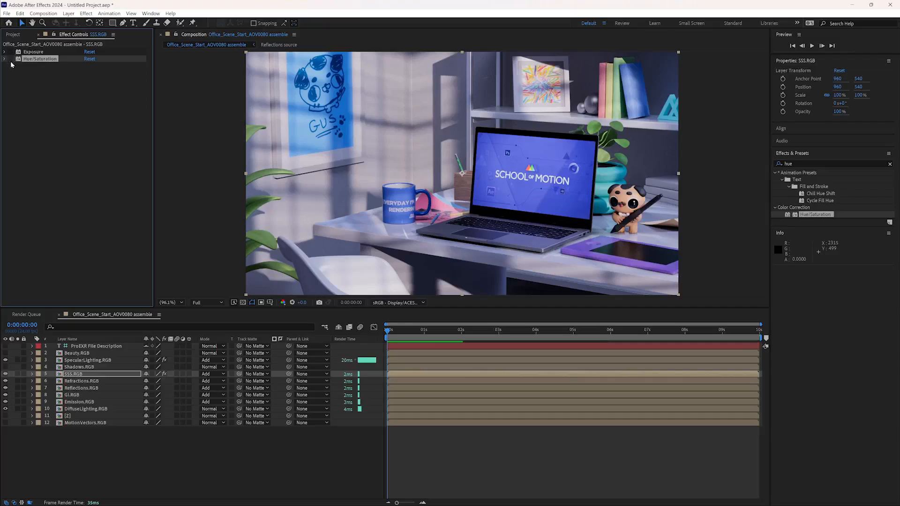
click(10, 53)
- Apply Exposure to the Reflections.RGB layer and raise its master Exposure to strengthen the reflections
click(74, 382)
click(80, 388)
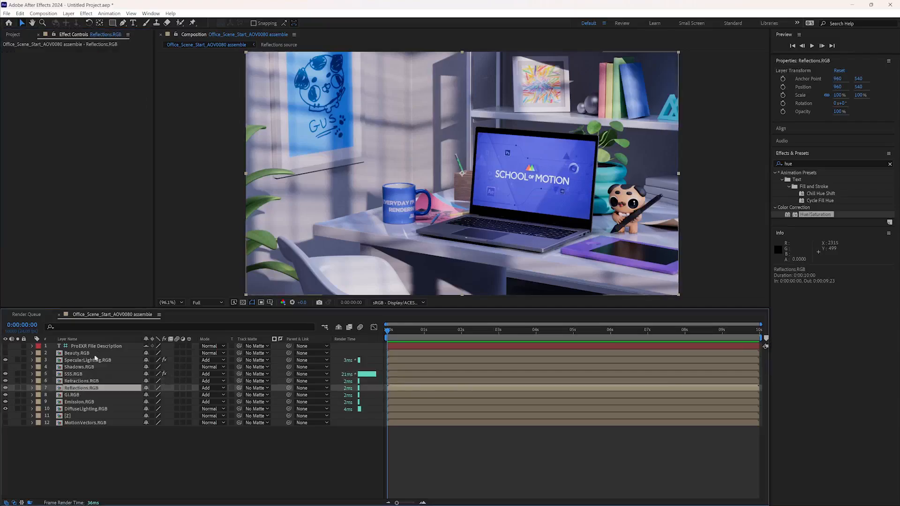
click(816, 164)
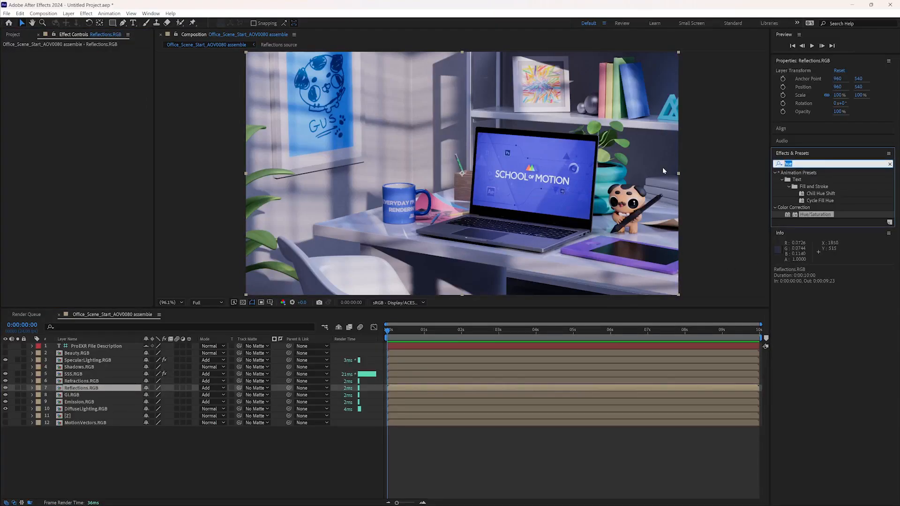
text(exp)
drag(809, 284, 81, 389)
drag(92, 73, 274, 100)
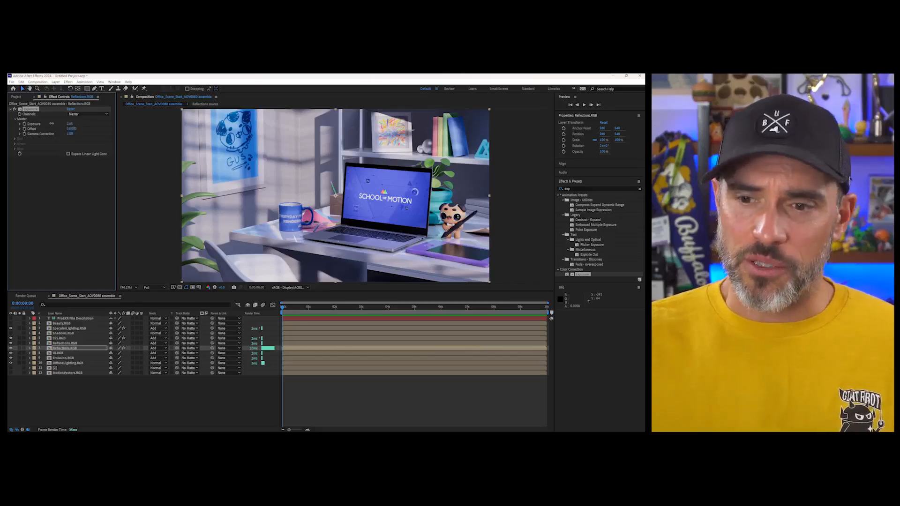
drag(52, 124, 53, 124)
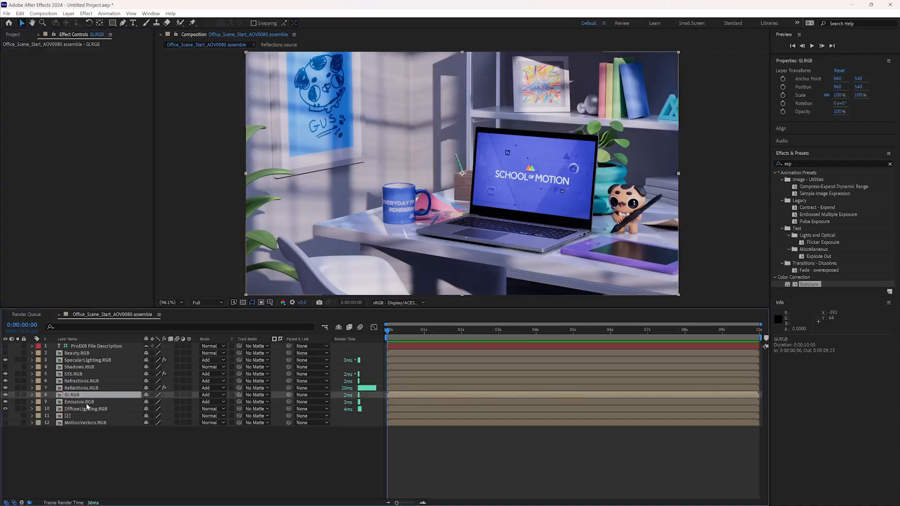
- Apply Exposure to the Emission.RGB layer and set its master Exposure to 0.35
click(73, 358)
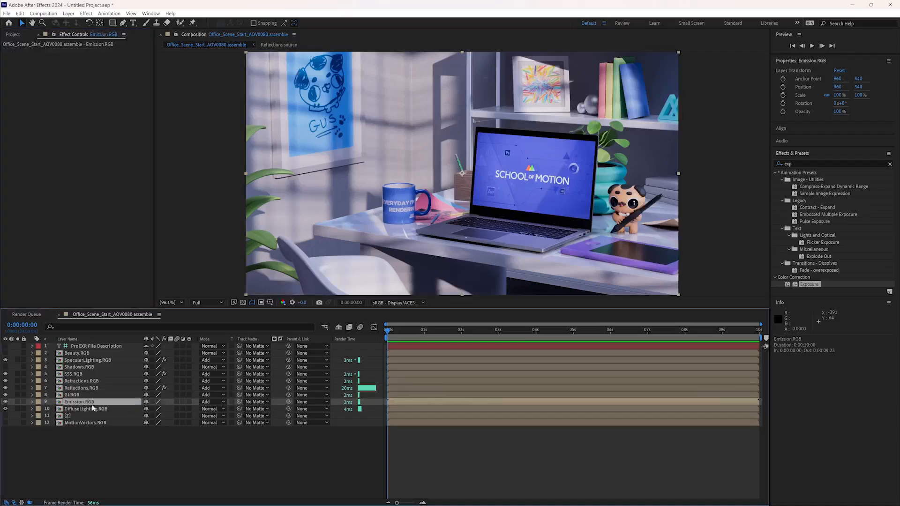
drag(805, 287, 110, 404)
drag(90, 74, 126, 77)
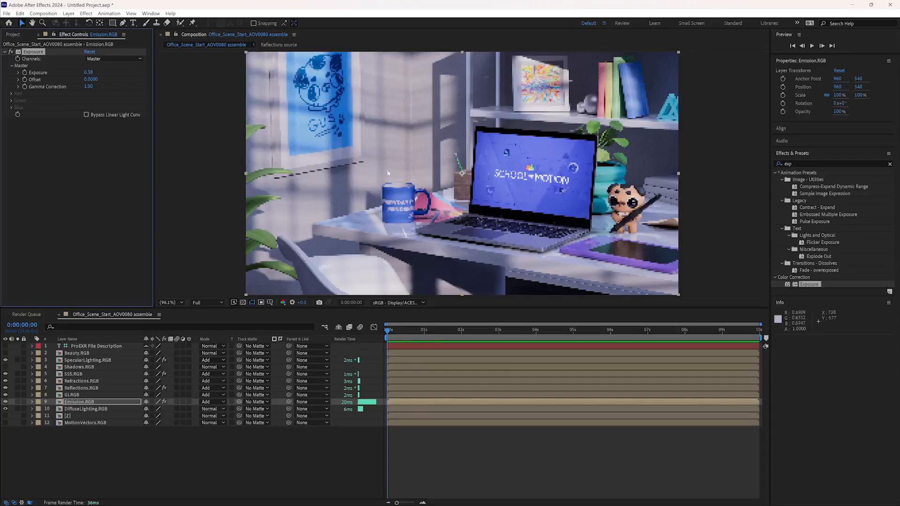
drag(91, 72, 90, 72)
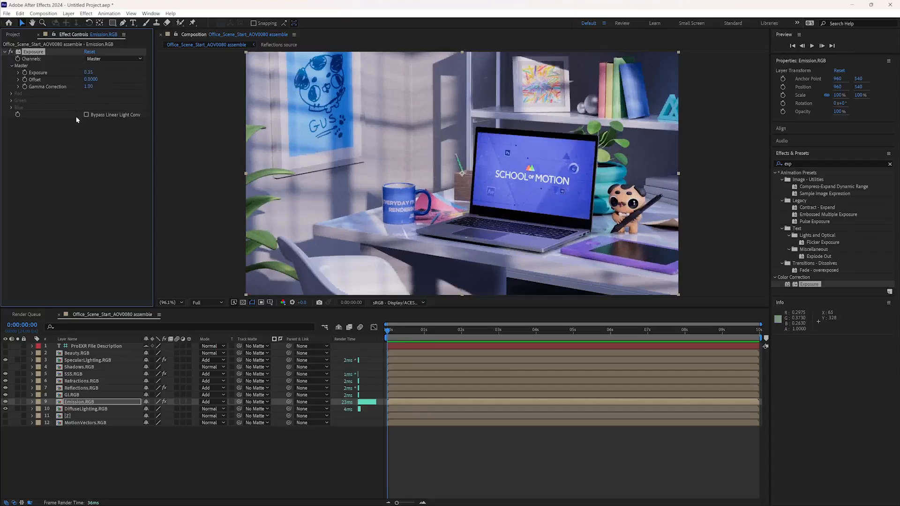
- Apply Glow to the Emission.RGB layer with a Glow Threshold of 45.1%, a Glow Radius of 178 and a Glow Intensity of 0.2
click(838, 164)
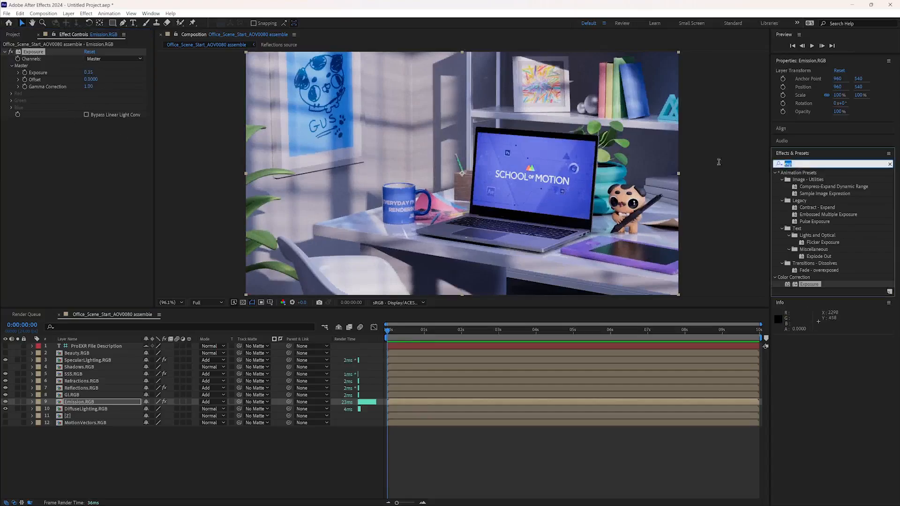
text(glow)
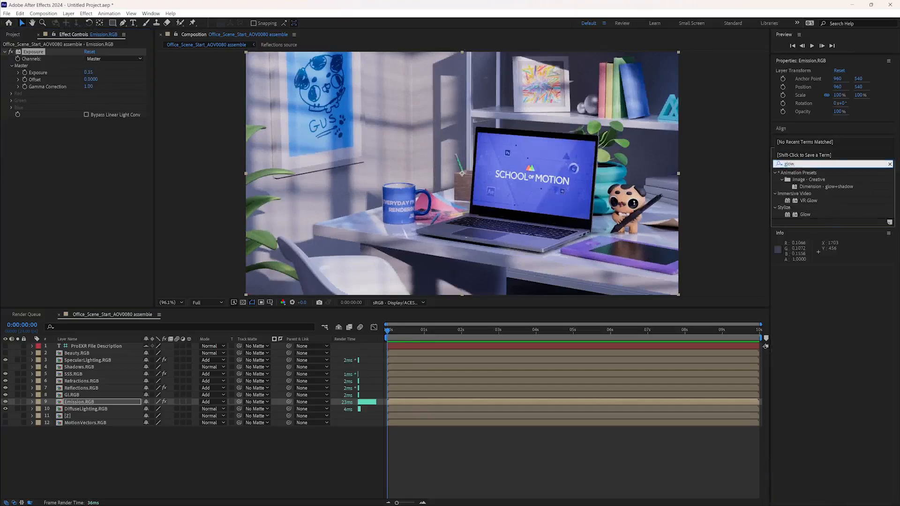
double_click(803, 215)
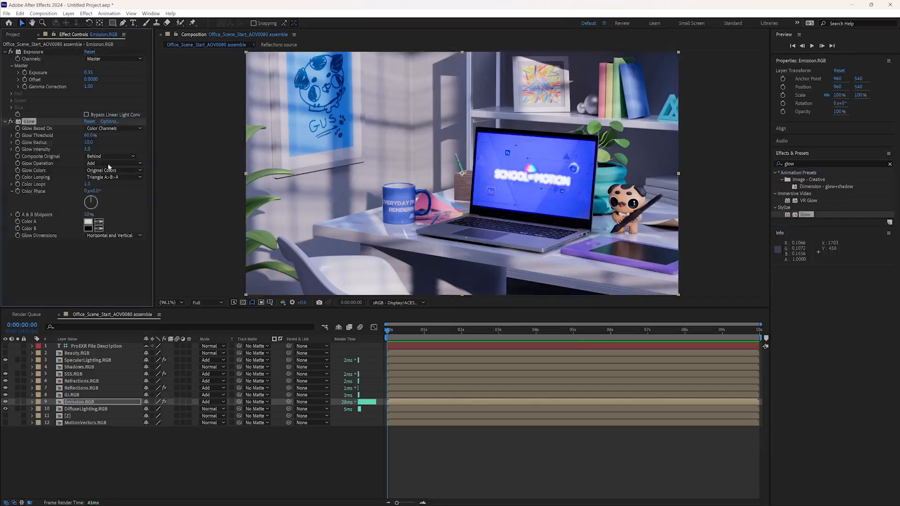
mouse_move(91, 135)
mouse_down()
mouse_move(73, 136)
mouse_move(165, 140)
mouse_move(77, 136)
mouse_move(93, 136)
mouse_up()
click(88, 149)
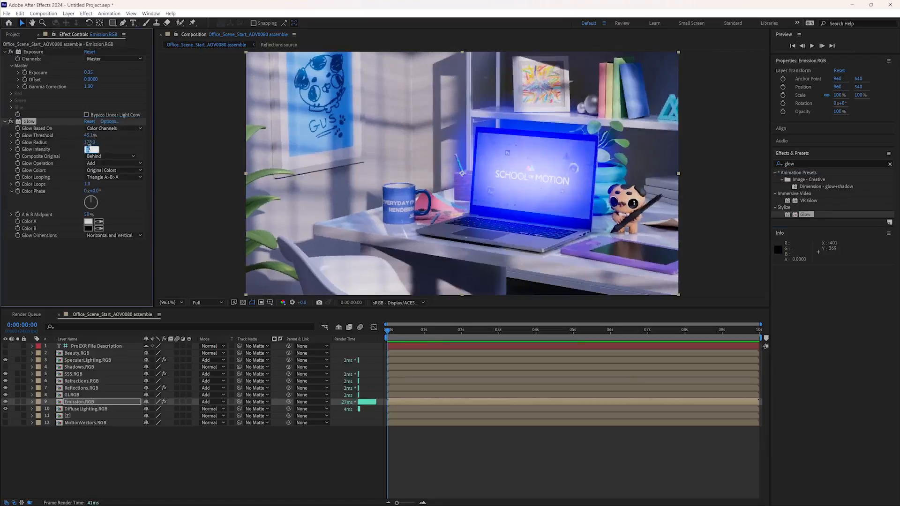
text(0.5)
key(Return)
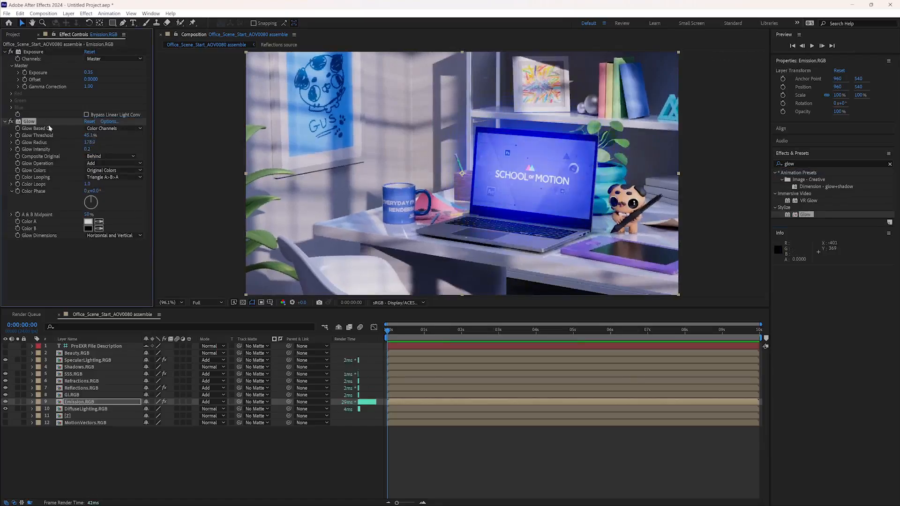
- Compare the Emission.RGB layer with Glow off and on, and raise the Glow Threshold to about 75%
click(11, 121)
click(11, 121)
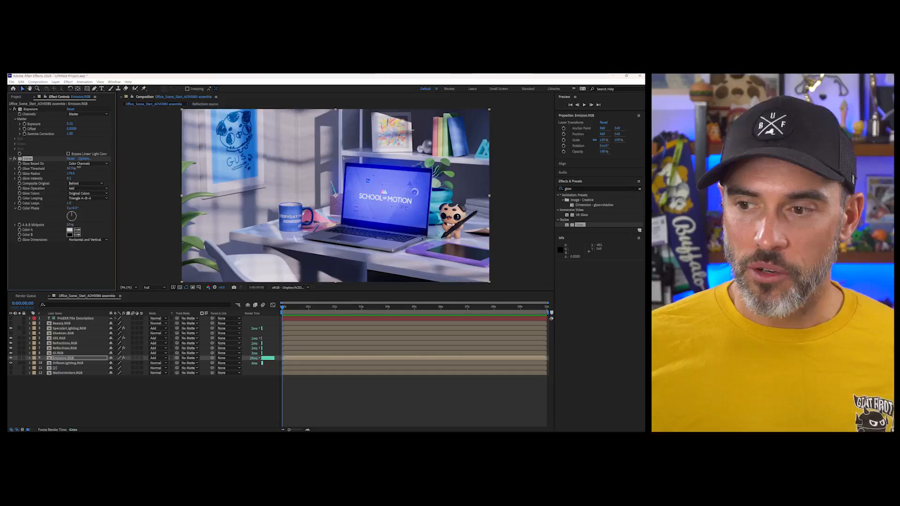
drag(87, 136, 103, 135)
drag(80, 167, 88, 168)
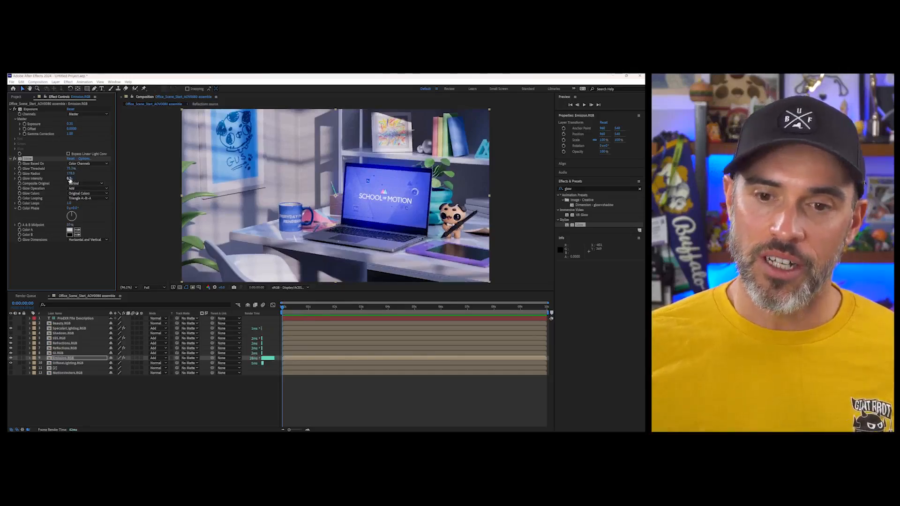
- Try a much higher Glow Intensity on the Emission.RGB layer, then set it to 1
drag(69, 179, 101, 179)
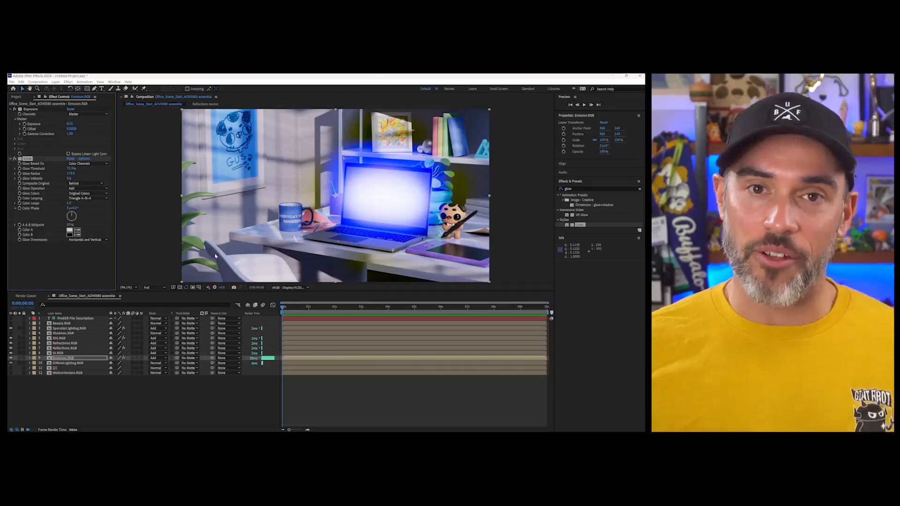
click(71, 178)
text(1)
key(Return)
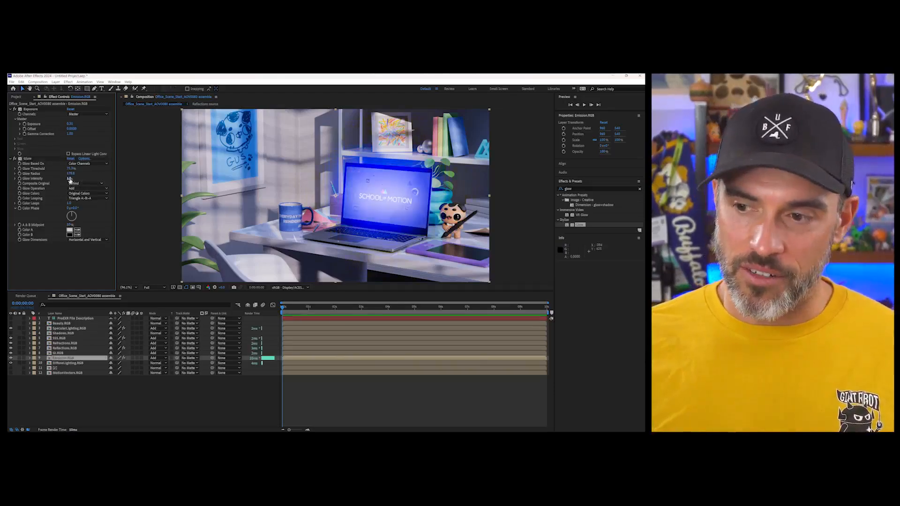
- Set the Emission.RGB layer's Glow Radius to 88 and Glow Intensity to 0.2, and collapse its Exposure and Glow settings
drag(68, 178, 51, 181)
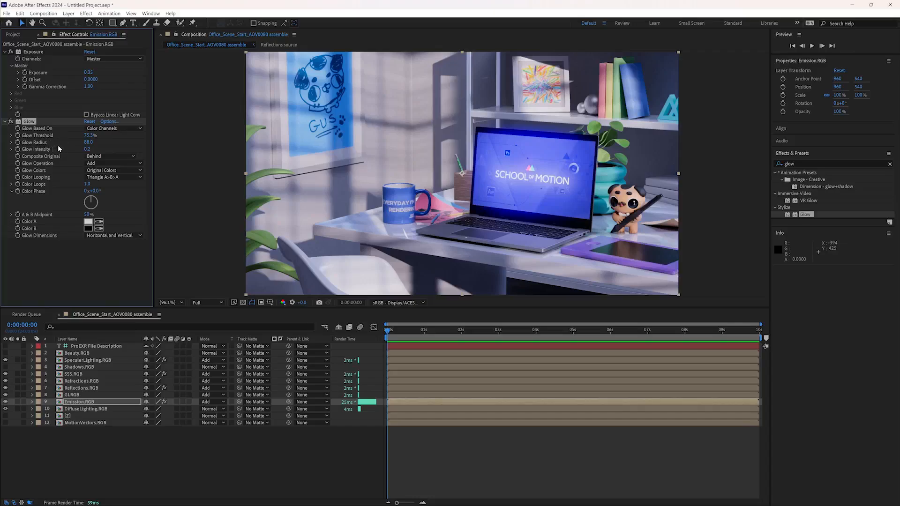
click(72, 271)
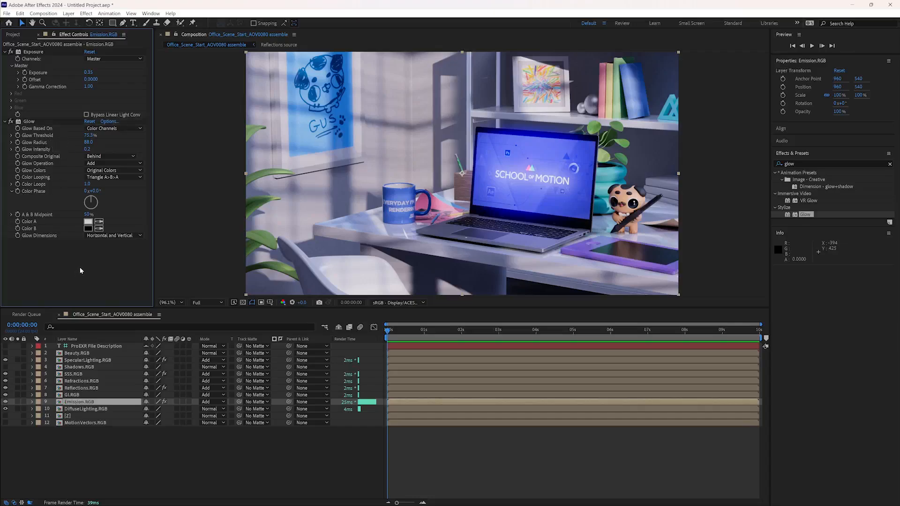
click(6, 121)
click(7, 52)
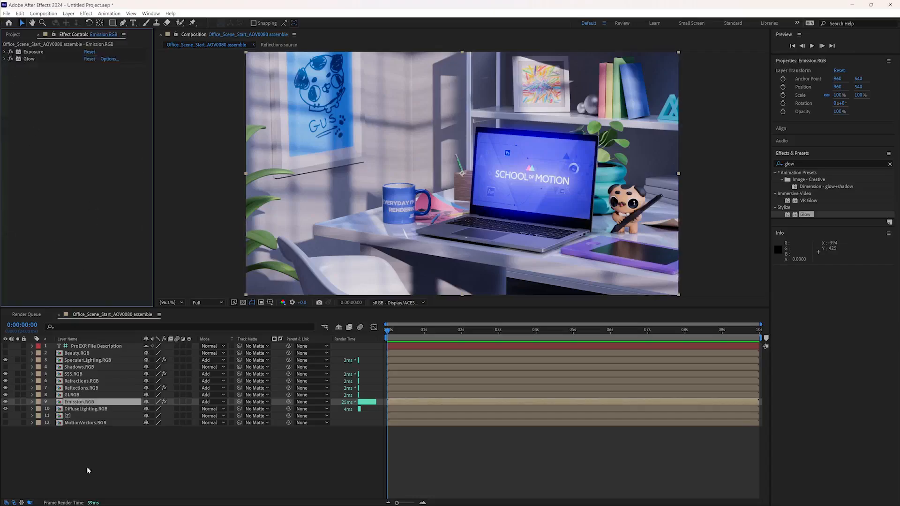
- Add an adjustment layer at the top of the layer stack and name it LUT
click(87, 470)
click(69, 14)
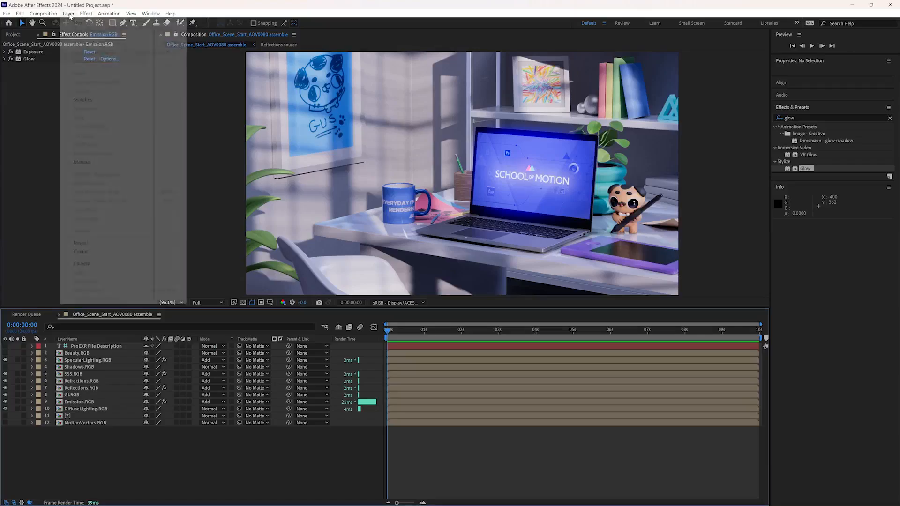
mouse_move(78, 24)
click(226, 78)
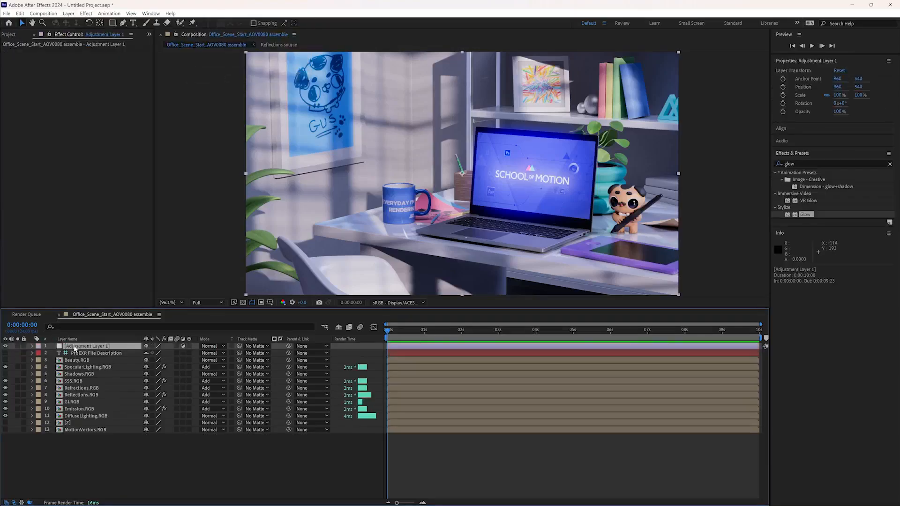
key(Return)
text(LUT)
key(Return)
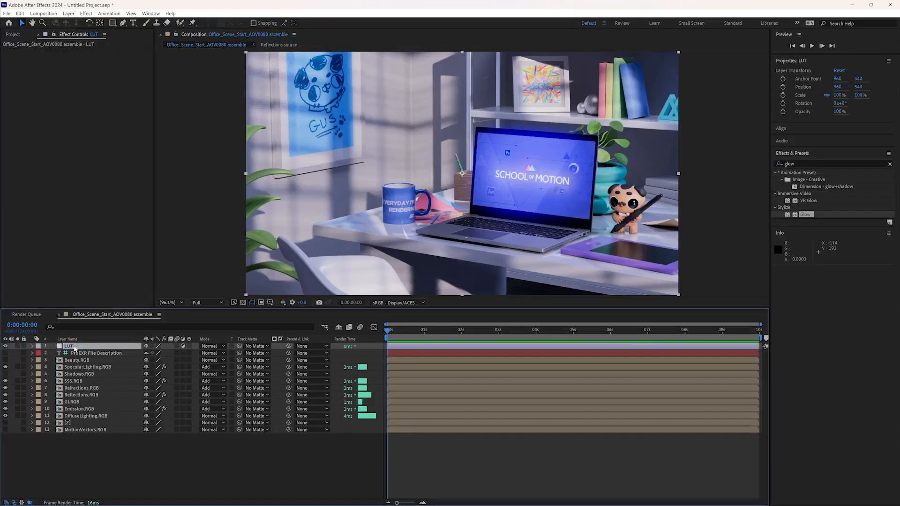
- Apply the Apply Color LUT effect to the LUT layer using the Contraste_Soft.cube file
drag(817, 165, 656, 169)
text(LUT)
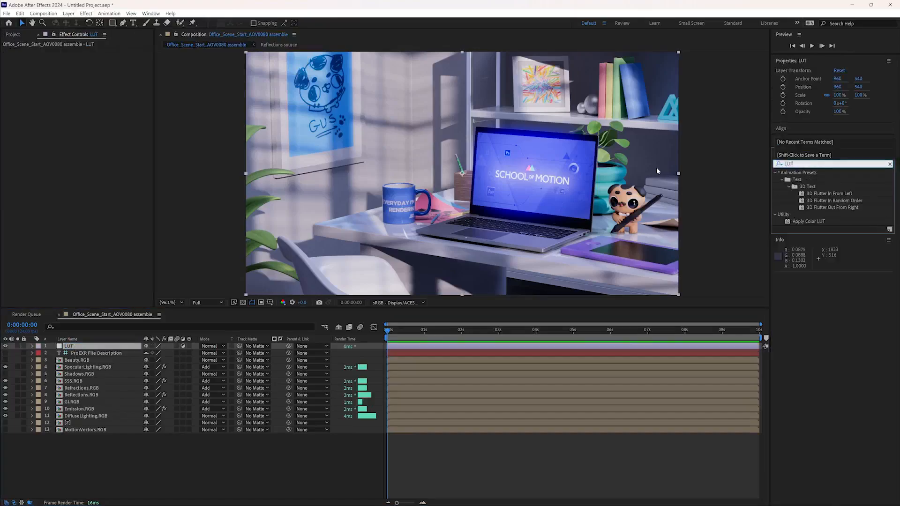
drag(808, 222, 76, 348)
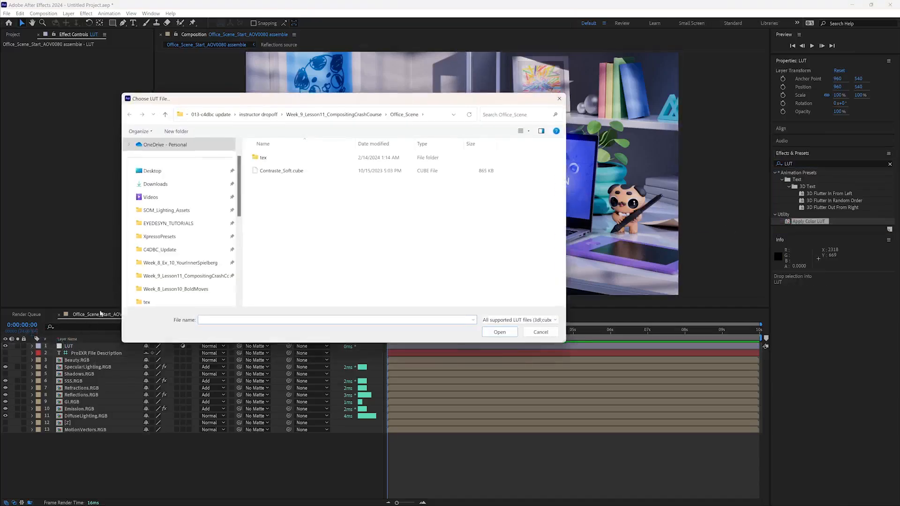
click(289, 170)
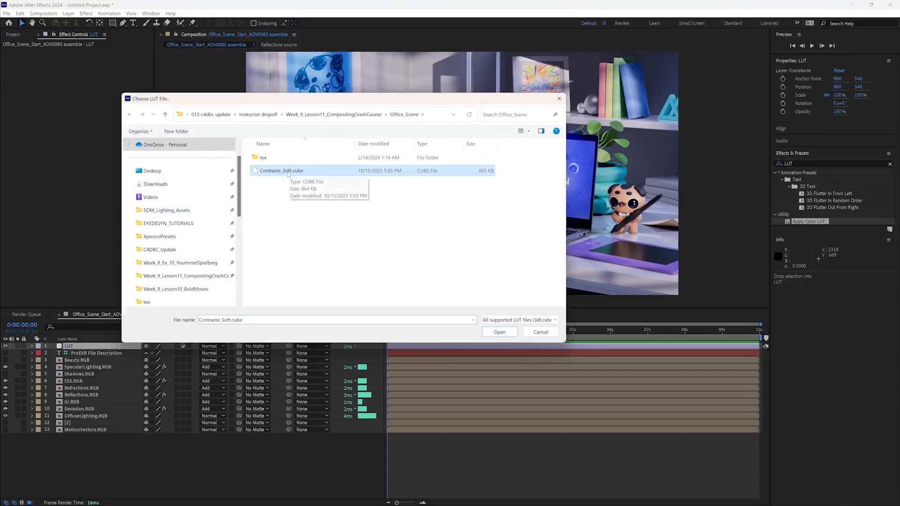
double_click(284, 172)
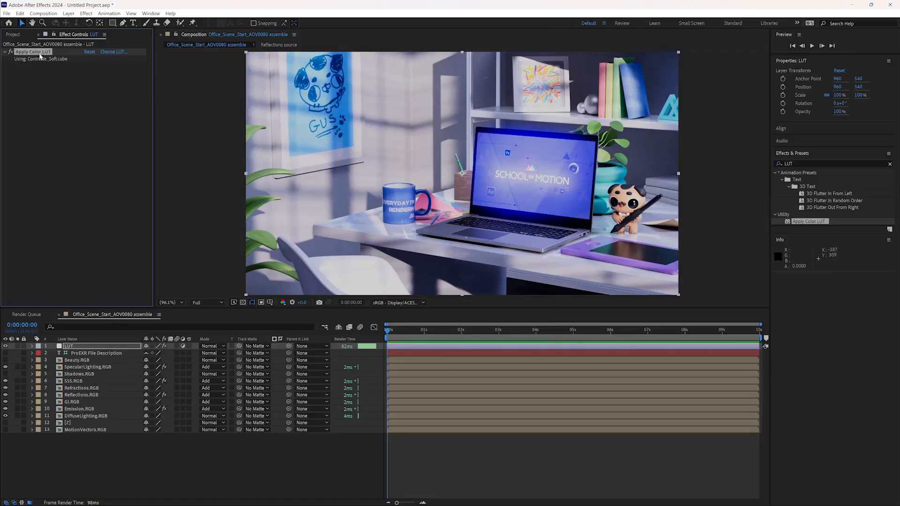
- Reduce the LUT layer's opacity to 62% and clear the effects search
click(107, 347)
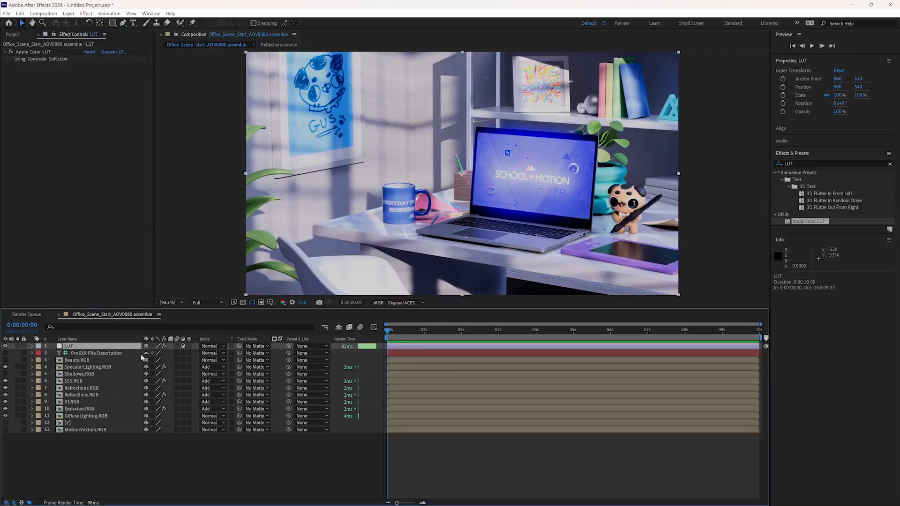
key(t)
mouse_move(148, 353)
mouse_down()
mouse_move(92, 354)
mouse_move(132, 355)
mouse_up()
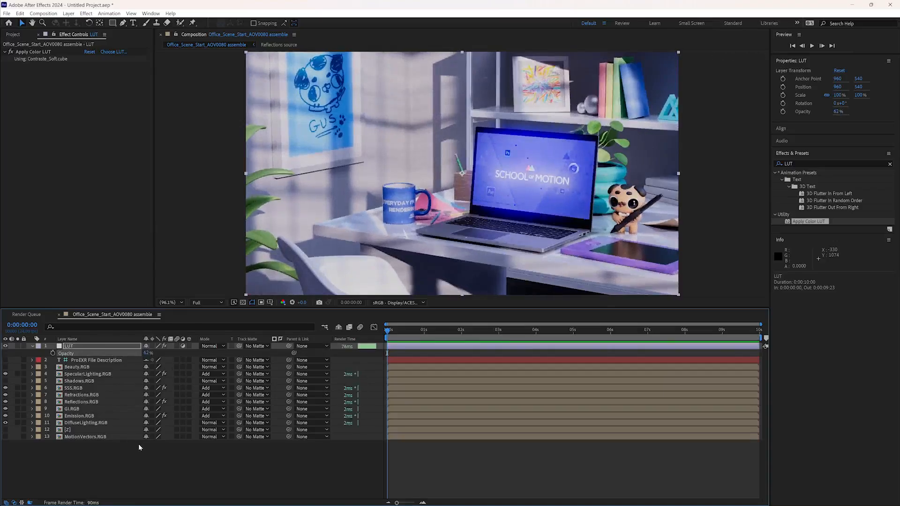
click(890, 164)
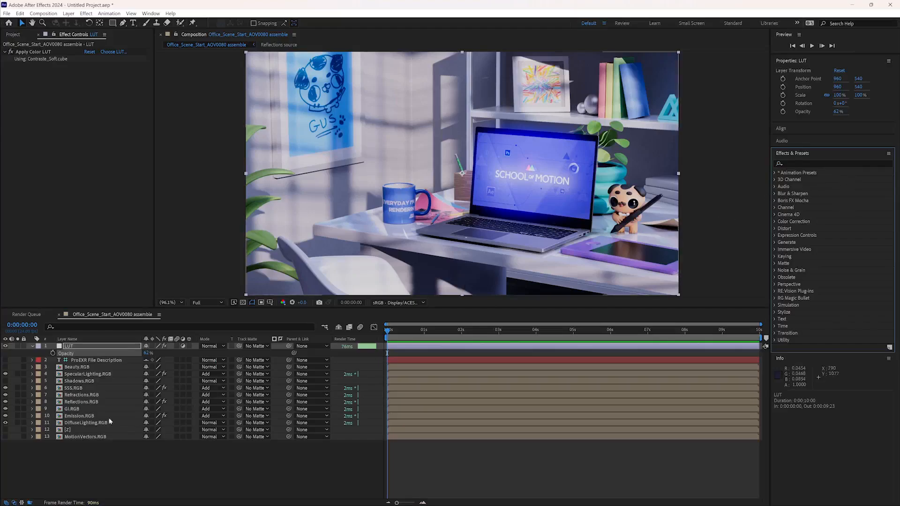
- Open the [Z] layer's source composition and raise the EXtractoR White Point on the EXR footage to 871
click(78, 430)
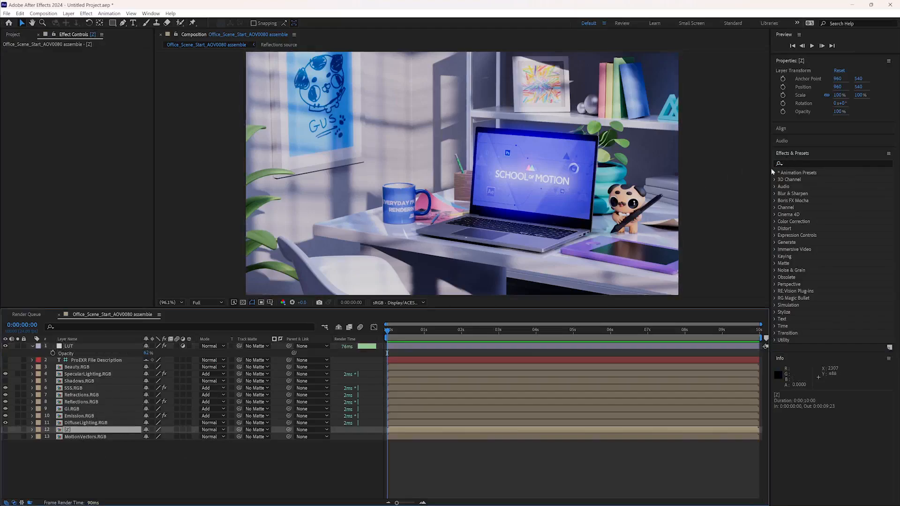
double_click(60, 430)
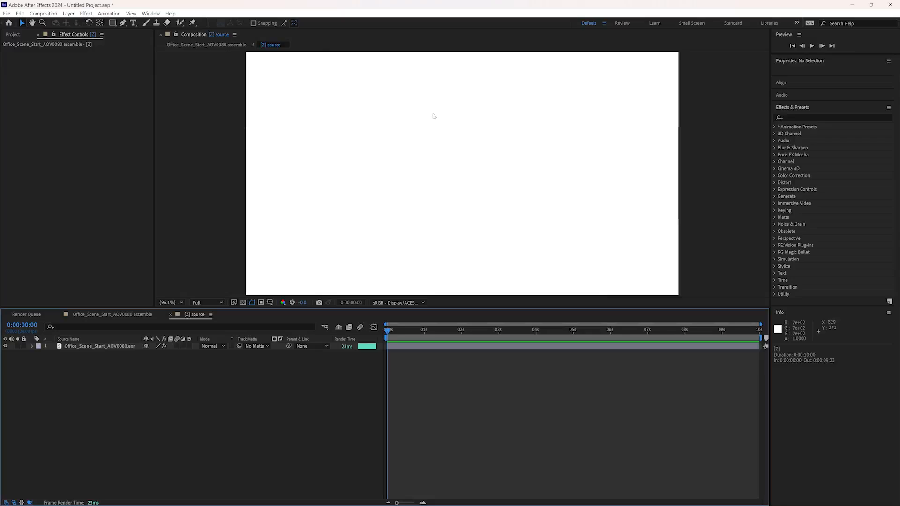
click(103, 348)
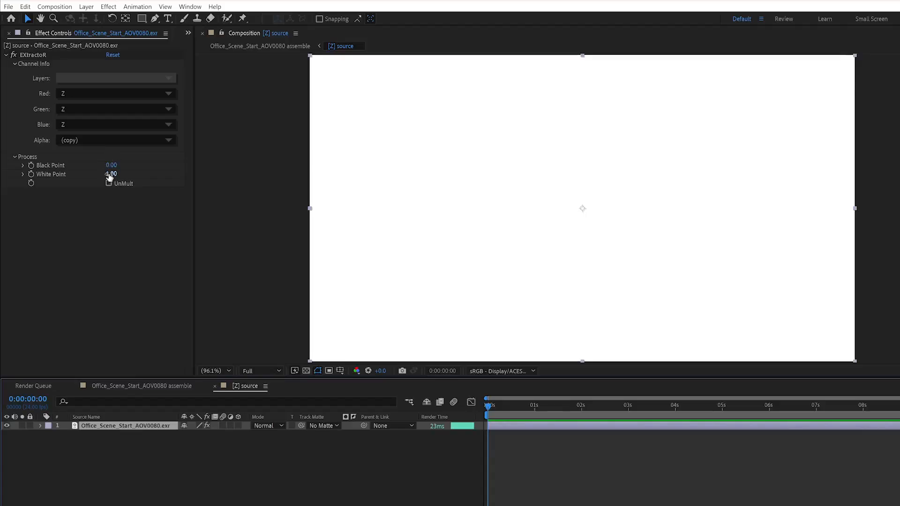
drag(87, 146, 103, 149)
drag(129, 177, 150, 177)
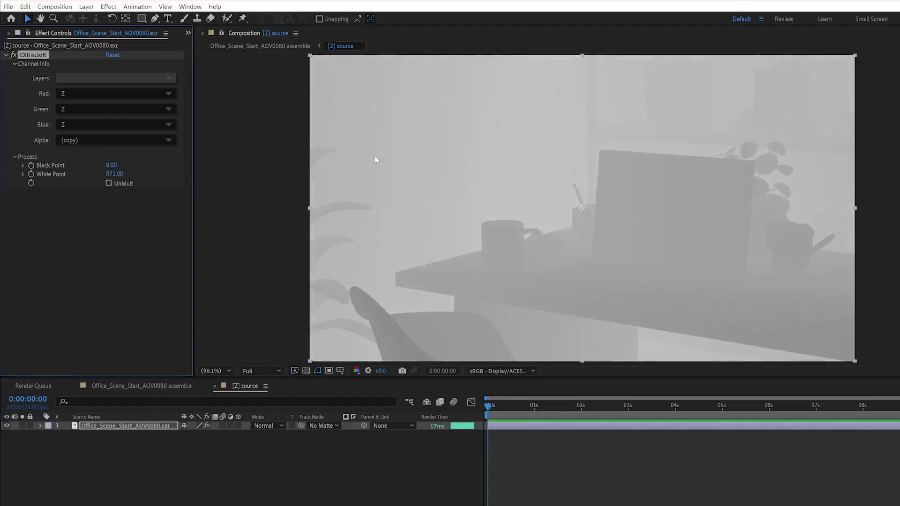
- Try different depth ranges for the Z pass, settling on an EXtractoR Black Point of 230 and White Point of 811
mouse_move(114, 173)
mouse_down()
mouse_move(140, 168)
mouse_move(103, 174)
mouse_move(125, 165)
mouse_move(113, 167)
mouse_up()
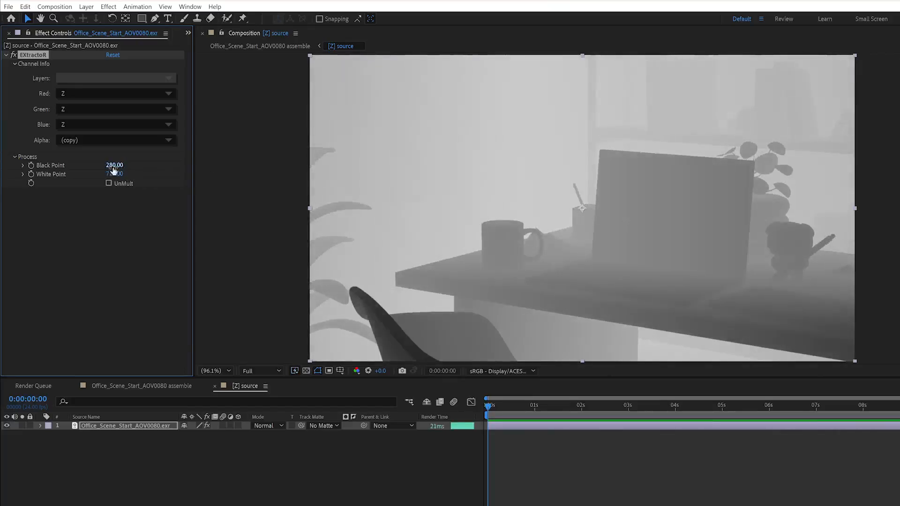
mouse_move(110, 174)
mouse_down()
mouse_move(149, 180)
mouse_move(105, 166)
mouse_move(121, 165)
mouse_up()
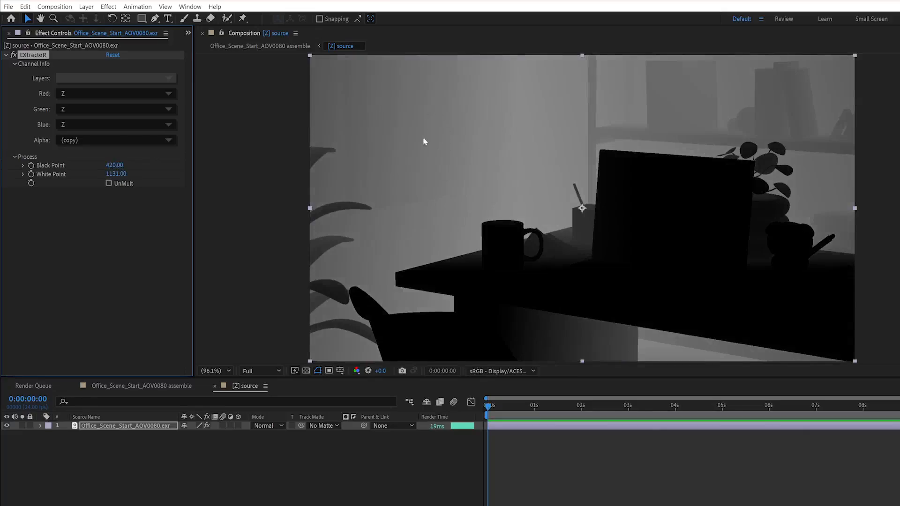
shift+drag(116, 173, 140, 175)
click(116, 167)
text(0)
key(Return)
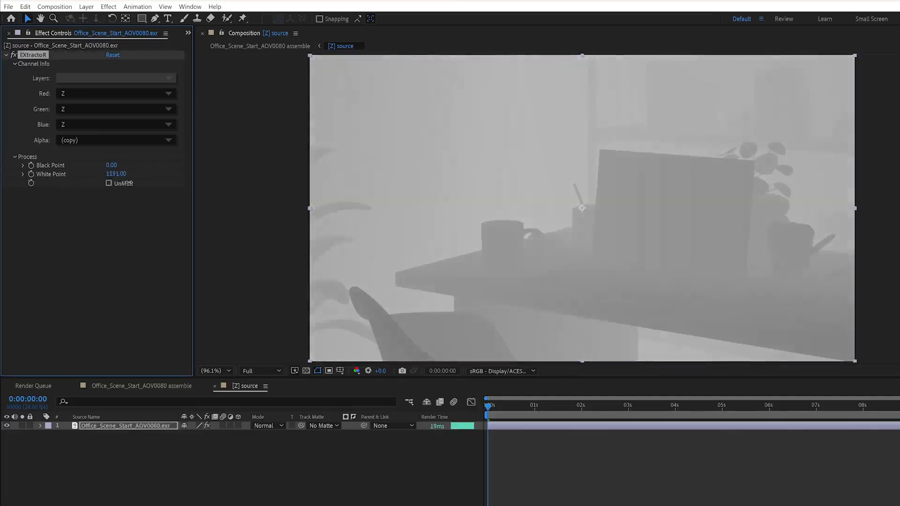
shift+drag(129, 183, 106, 166)
click(143, 220)
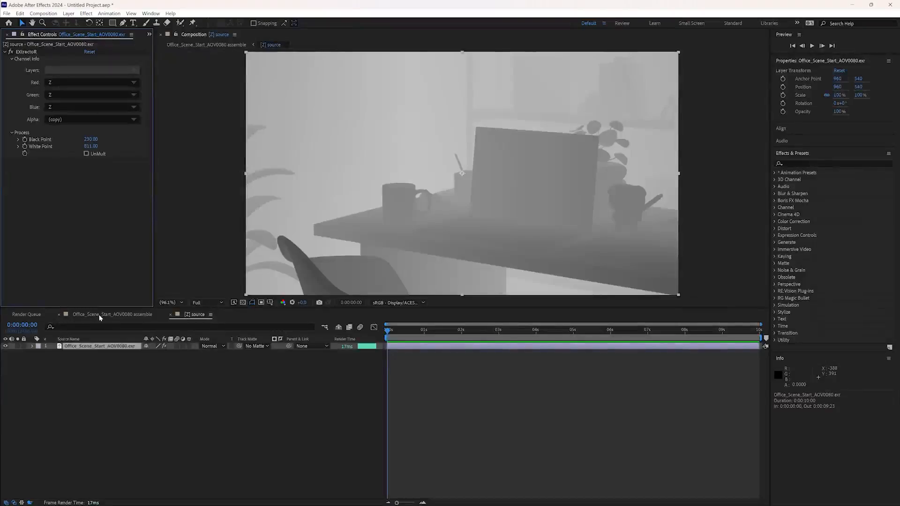
- Return to the assemble composition and rename it COMPOSITE in the project
click(99, 315)
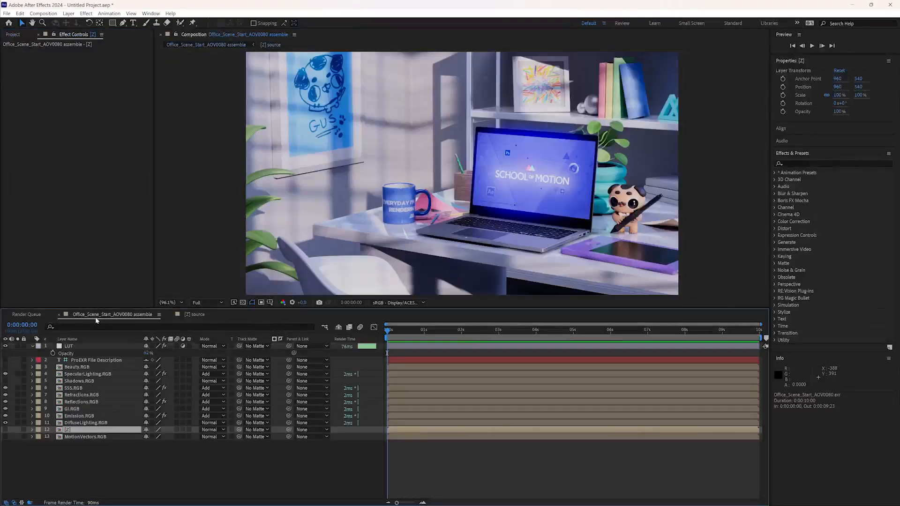
click(14, 34)
click(61, 148)
text(COMPOSITE)
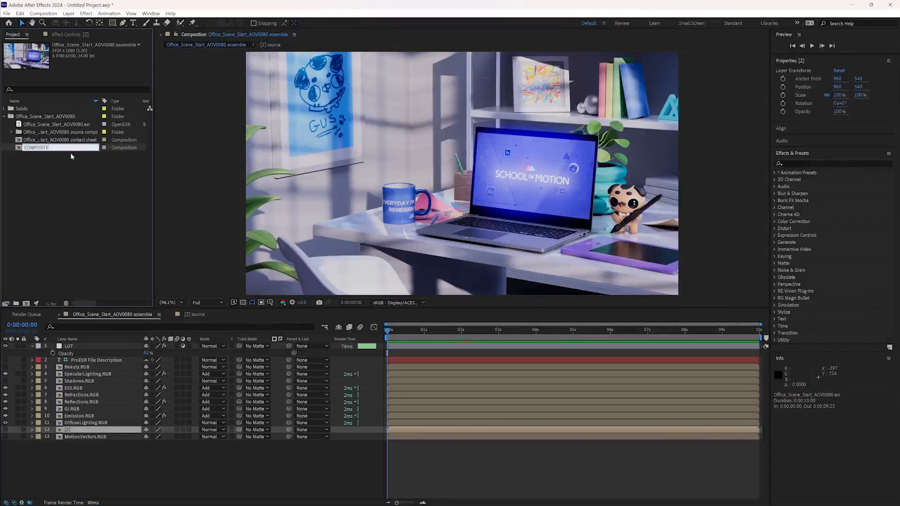
key(Return)
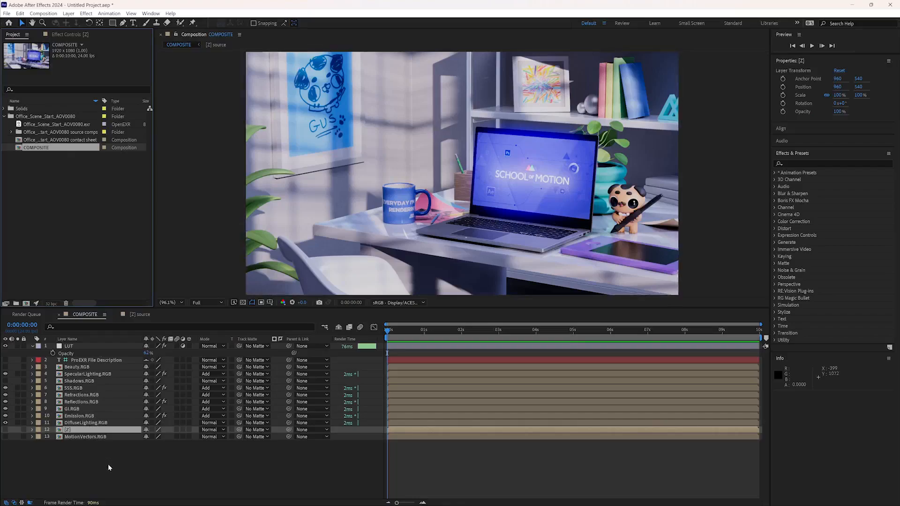
- Add an adjustment layer directly above the ProEXR File Description layer and name it DOF
click(82, 361)
click(69, 13)
mouse_move(166, 26)
click(219, 76)
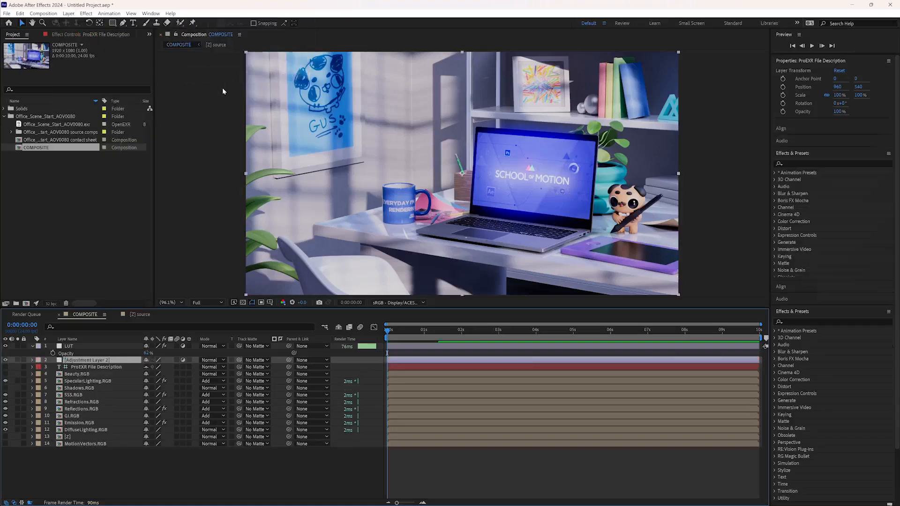
key(Return)
text(D)
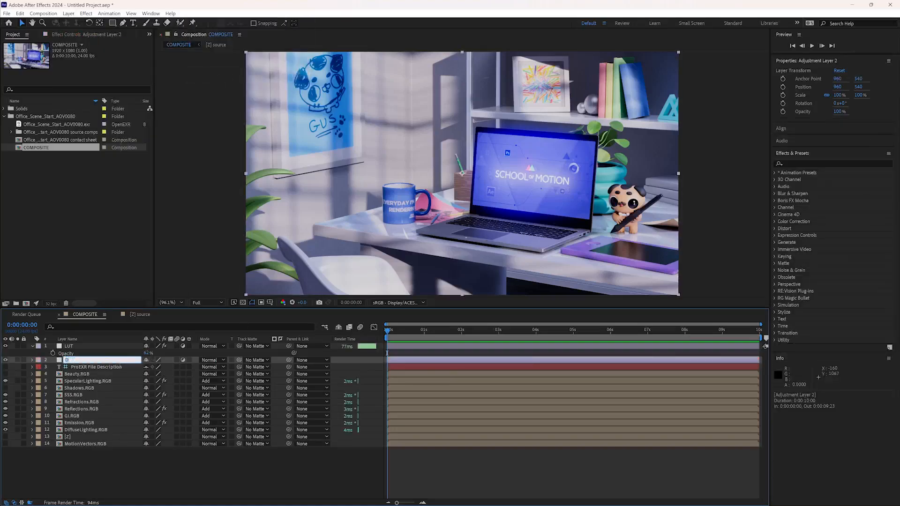
text(OF)
key(Return)
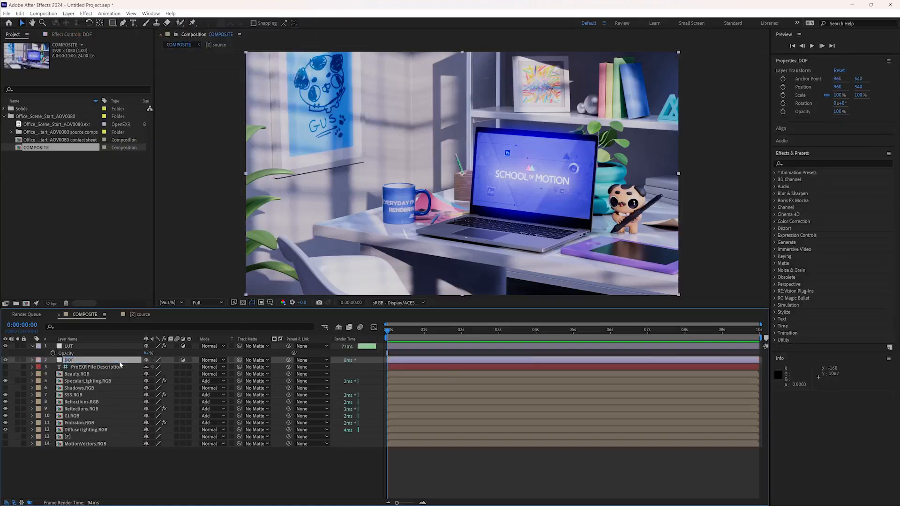
- Find the Camera Lens Blur effect and apply it to the DOF layer
click(810, 164)
text(blu)
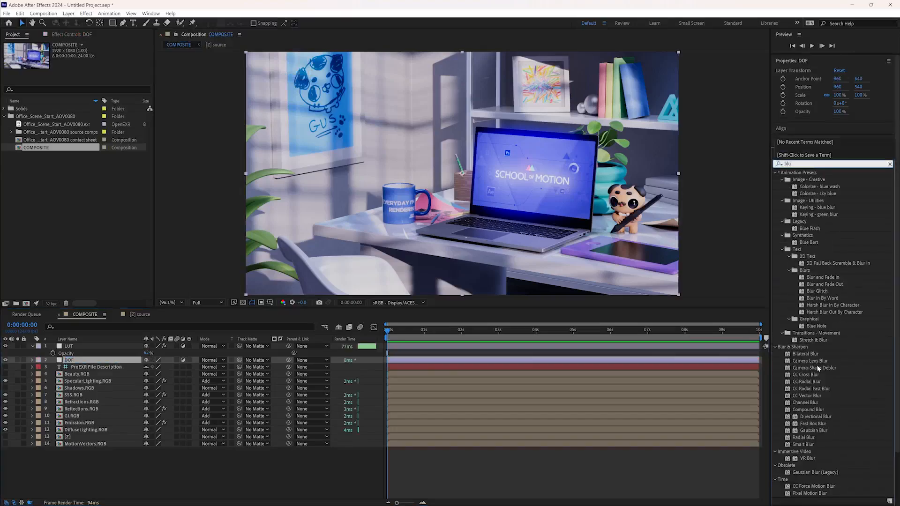
click(816, 361)
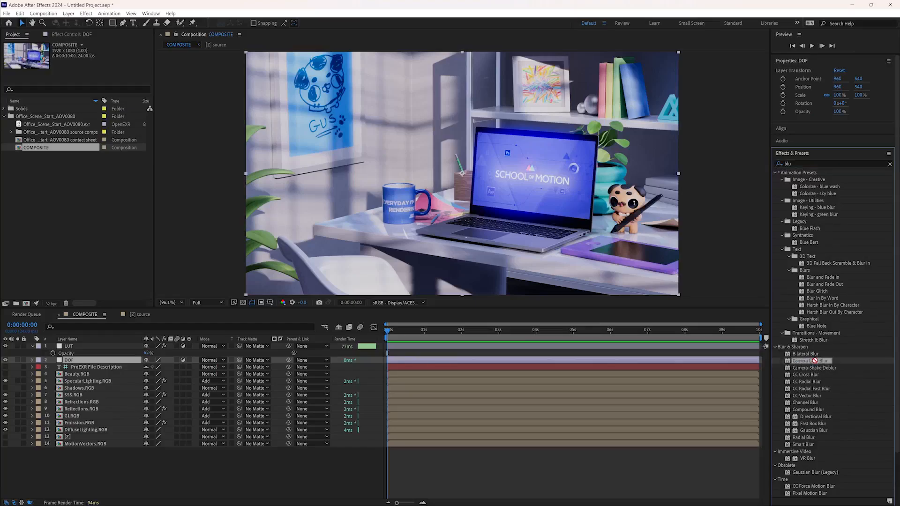
drag(814, 361, 64, 362)
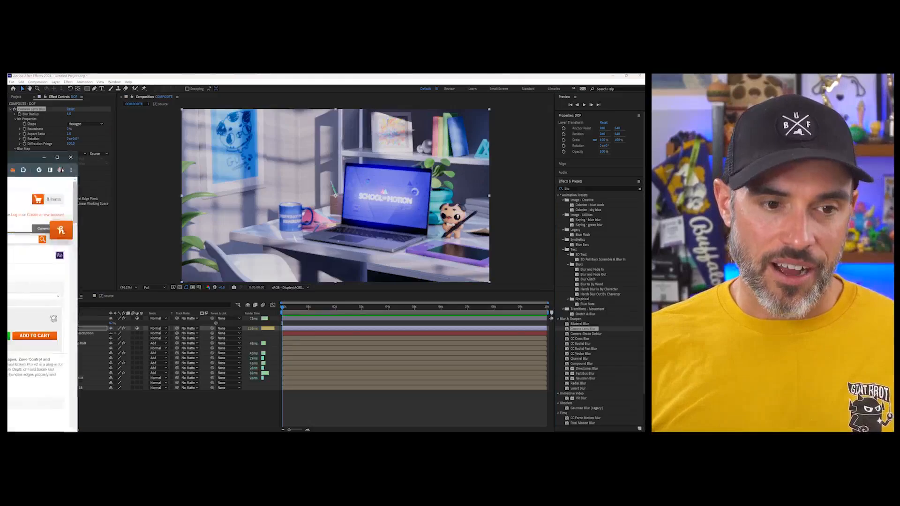
- Bring up the browser to view the Fast Bokeh Pro v2 page on aescripts, and move it away again
drag(380, 132, 548, 132)
drag(285, 102, 274, 107)
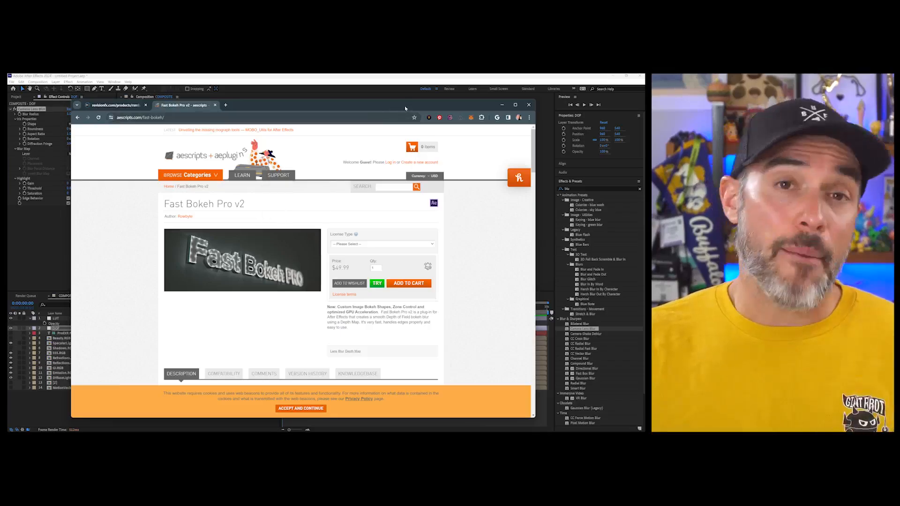
drag(423, 108, 8, 145)
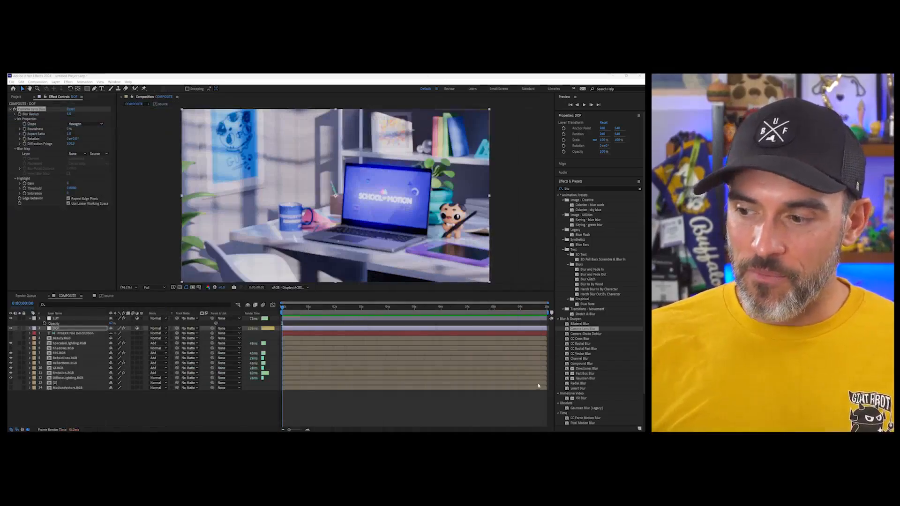
- Use the [Z] layer as the DOF layer's Camera Lens Blur map and set the Blur Focal Distance to 0.38
click(77, 330)
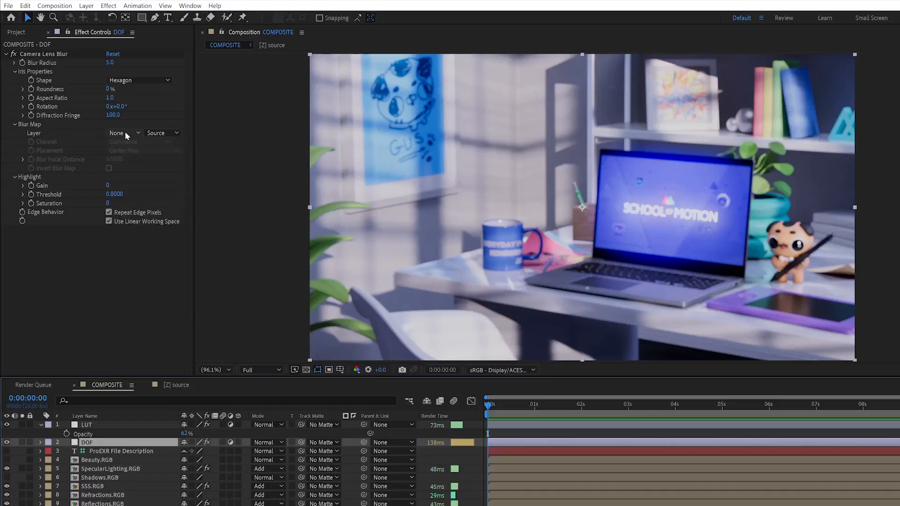
click(99, 116)
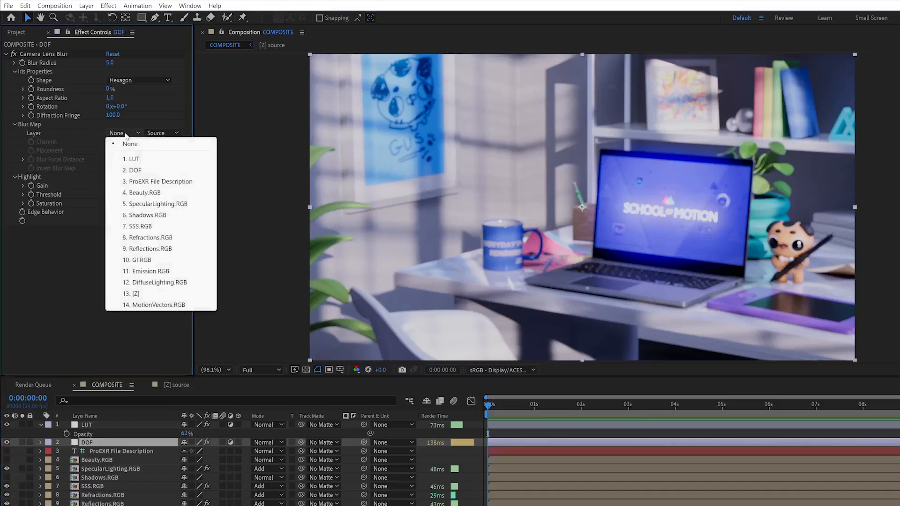
click(141, 294)
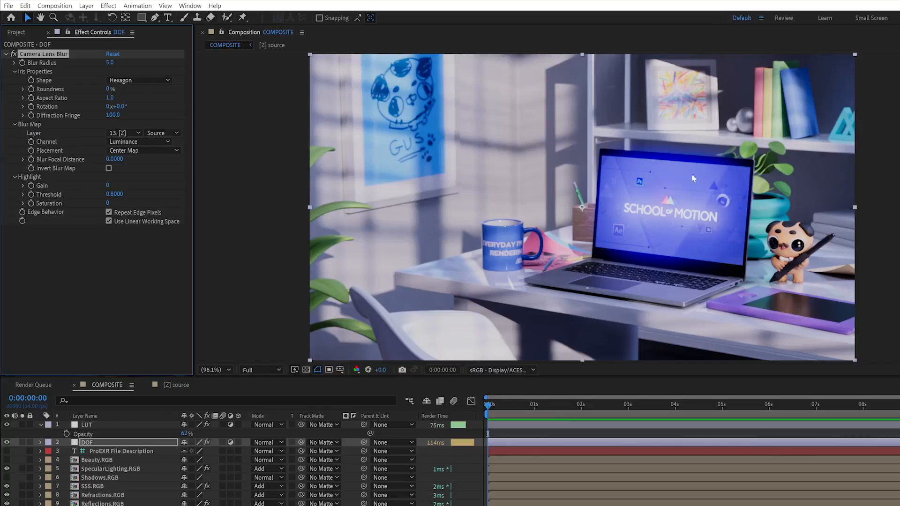
mouse_move(114, 159)
mouse_down()
mouse_move(131, 161)
mouse_move(90, 164)
mouse_move(126, 160)
mouse_up()
click(110, 167)
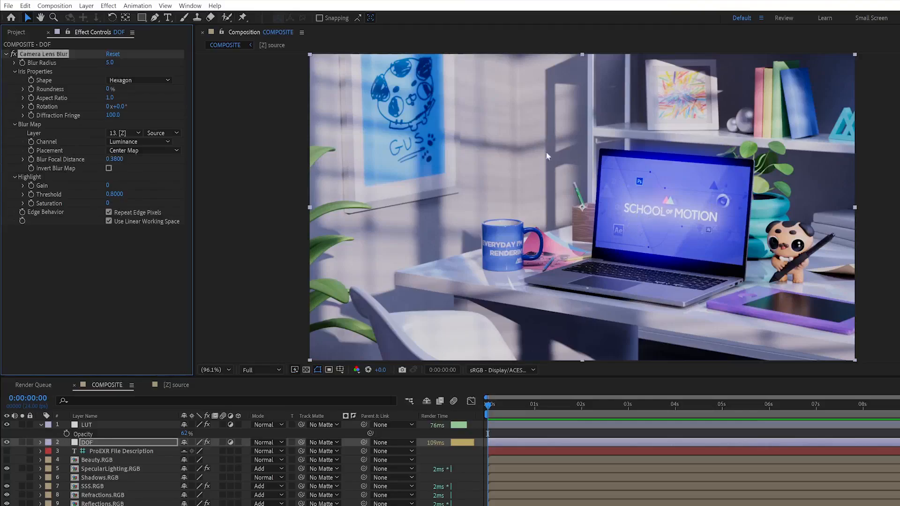
- Set the DOF layer's Camera Lens Blur radius to 98 and adjust the Blur Focal Distance to 0.309 to focus on the laptop
drag(111, 62, 154, 62)
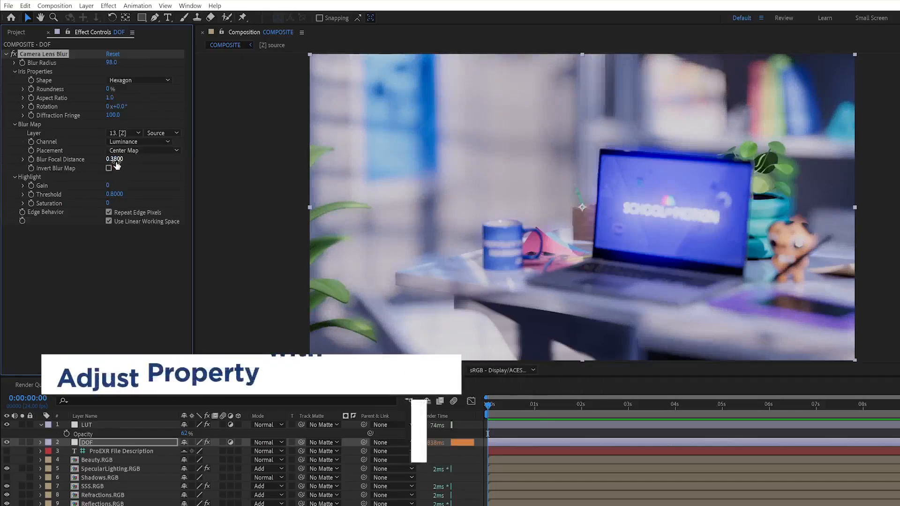
ctrl+drag(117, 160, 92, 161)
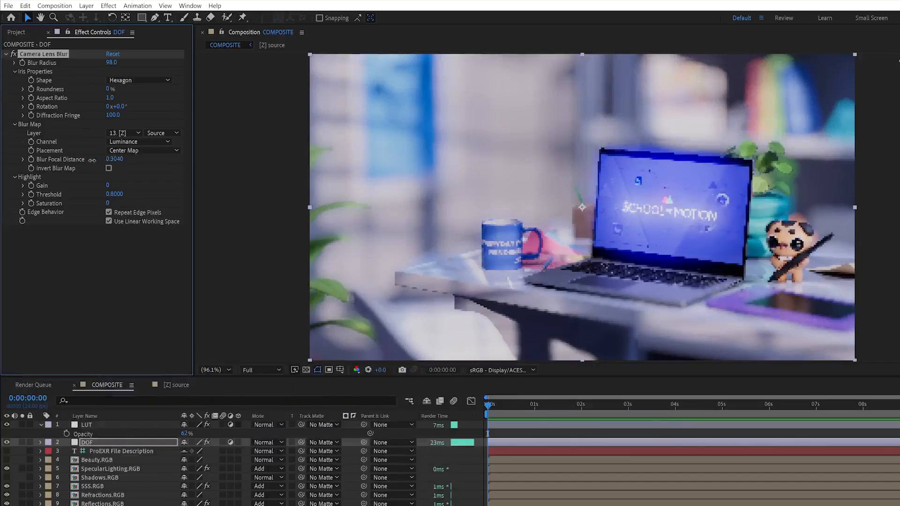
ctrl+drag(116, 162, 96, 162)
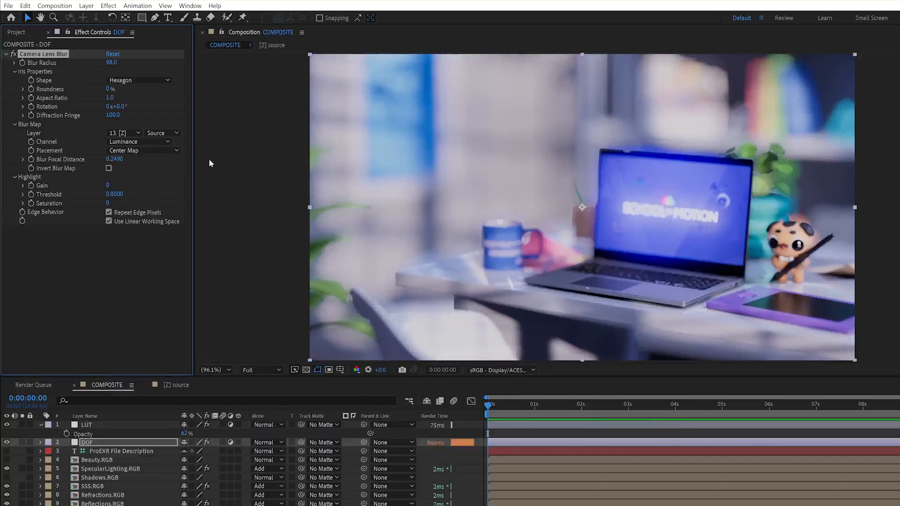
ctrl+drag(116, 161, 125, 161)
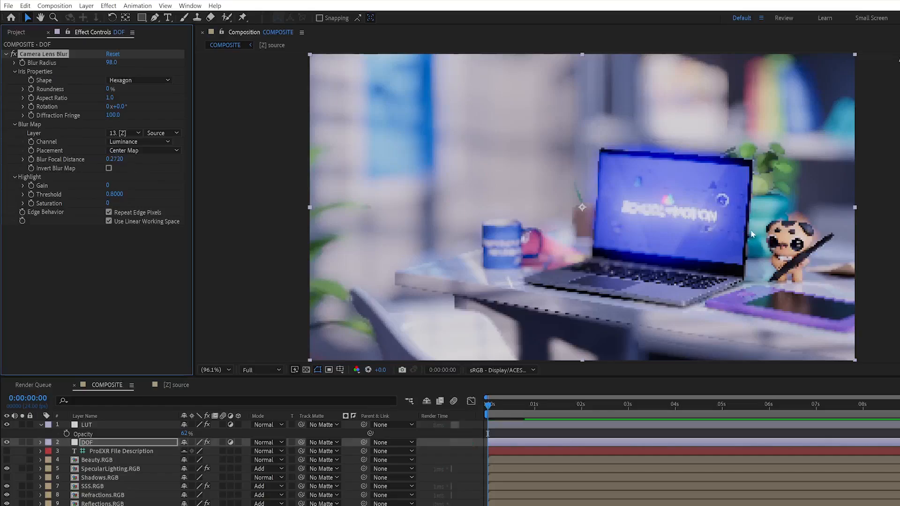
drag(115, 159, 137, 160)
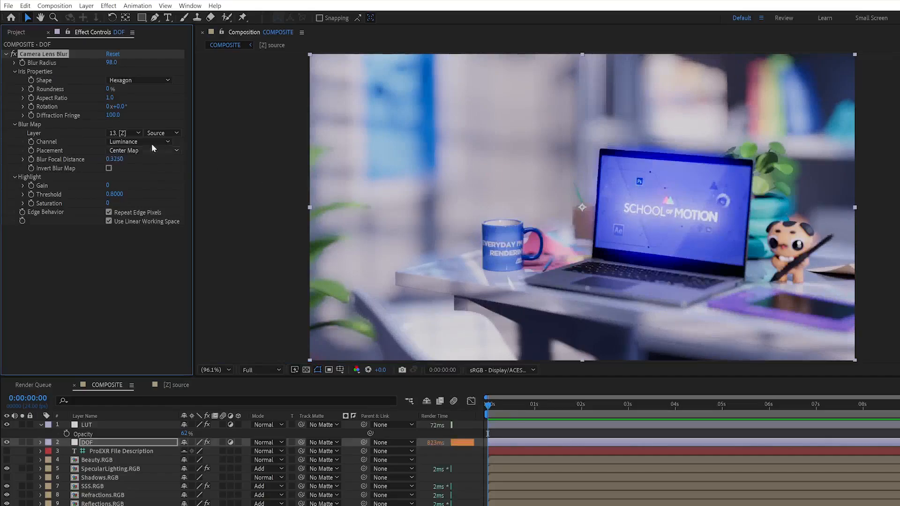
drag(115, 159, 107, 159)
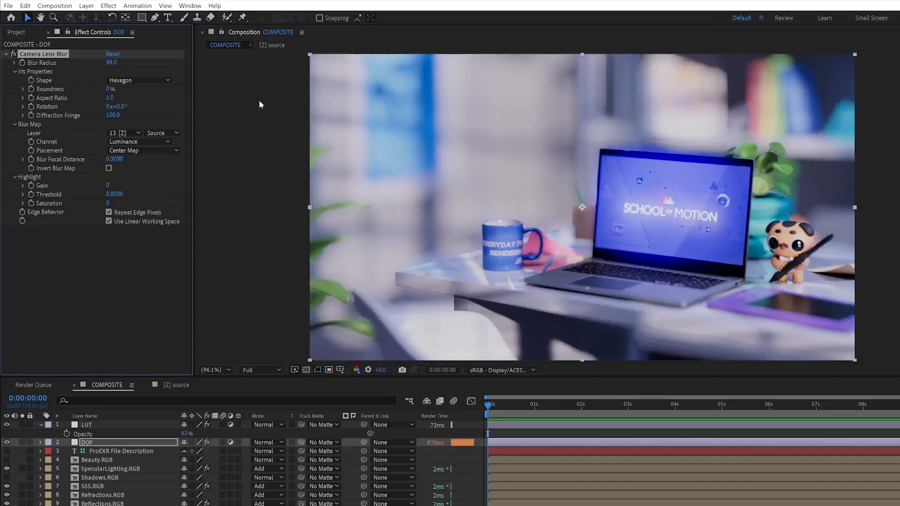
- Set the Camera Lens Blur radius to 10 and check the blur up close around the pencil holder and laptop edge
scroll(665, 240, up, 4)
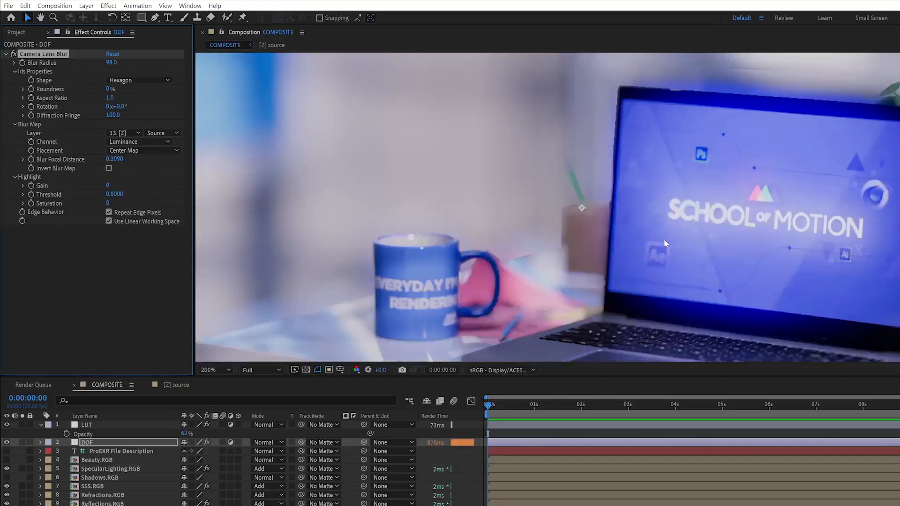
scroll(664, 241, down, 1)
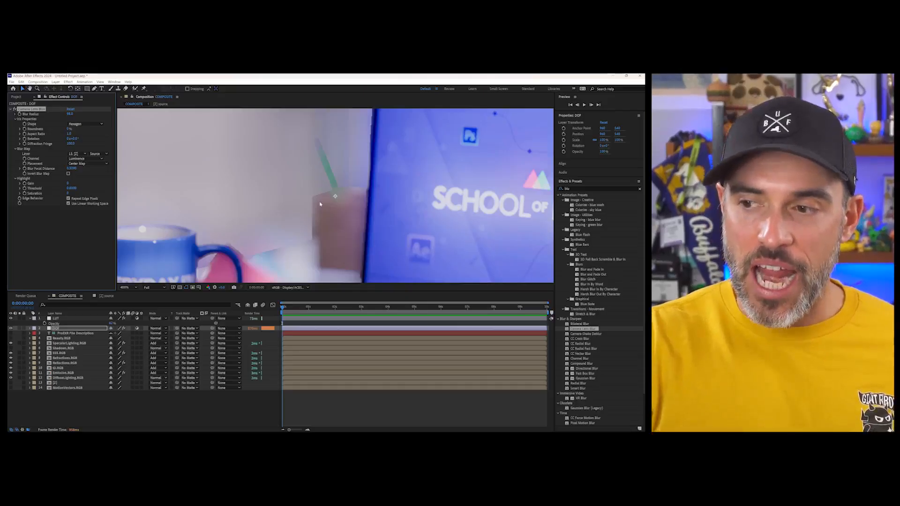
scroll(320, 204, down, 3)
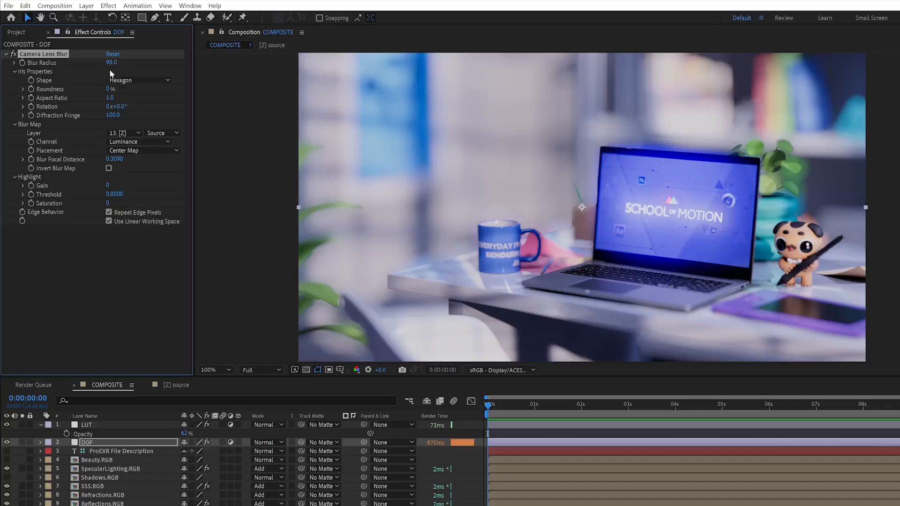
click(110, 62)
text(10)
key(Return)
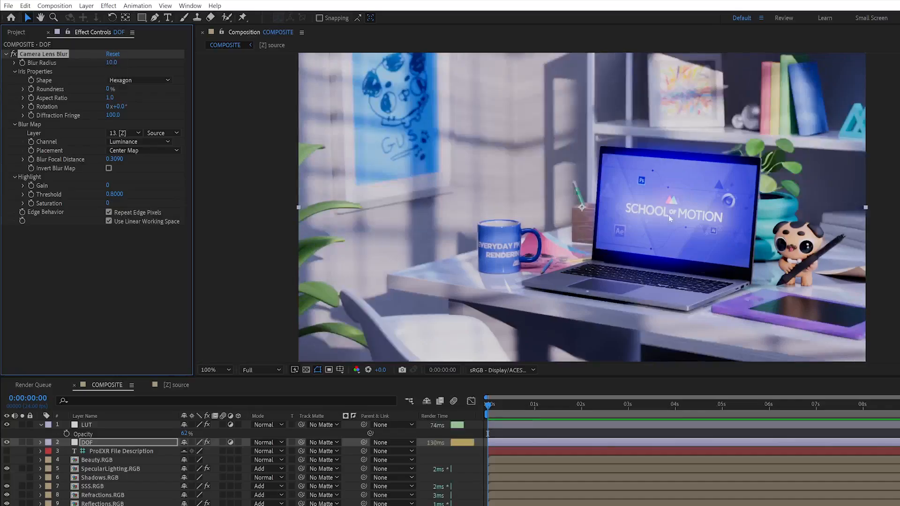
scroll(607, 195, up, 4)
scroll(607, 195, down, 2)
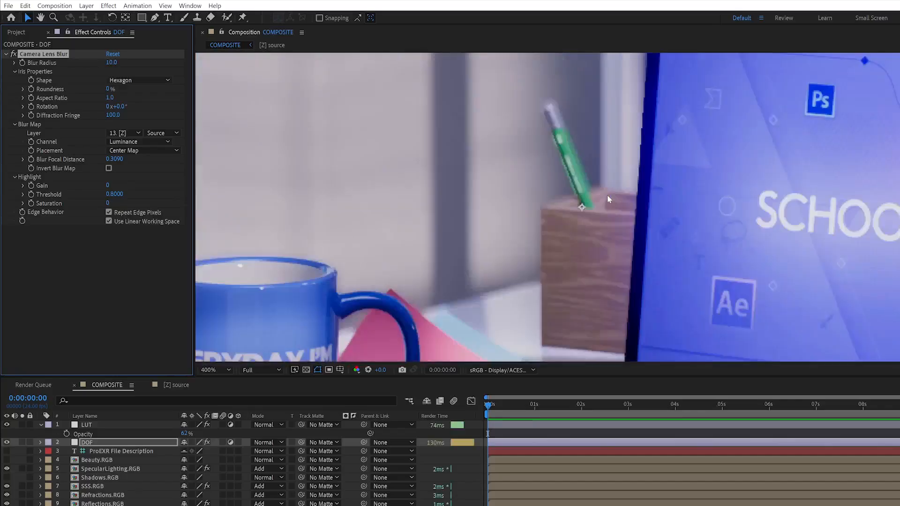
scroll(608, 197, down, 2)
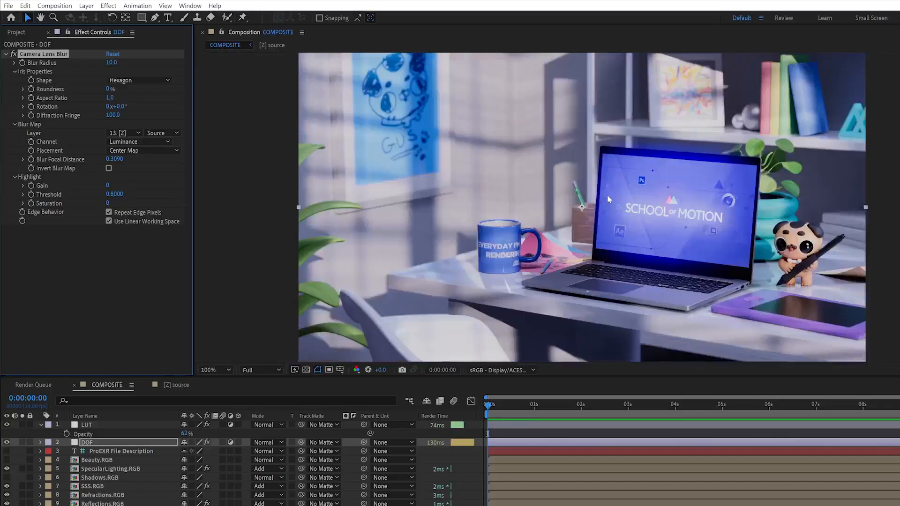
- Try a Camera Lens Blur radius of 5 on the DOF layer and settle on 8
click(111, 63)
text(5)
key(Return)
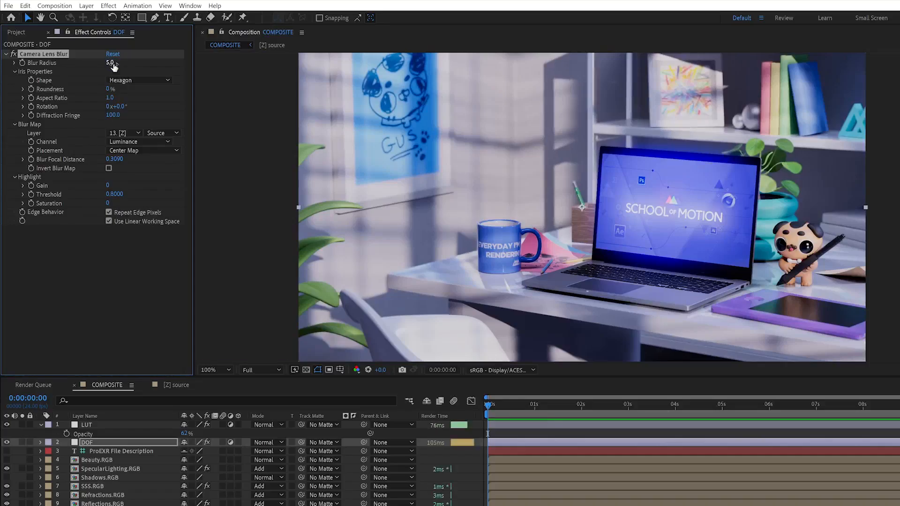
click(111, 63)
text(8)
key(Return)
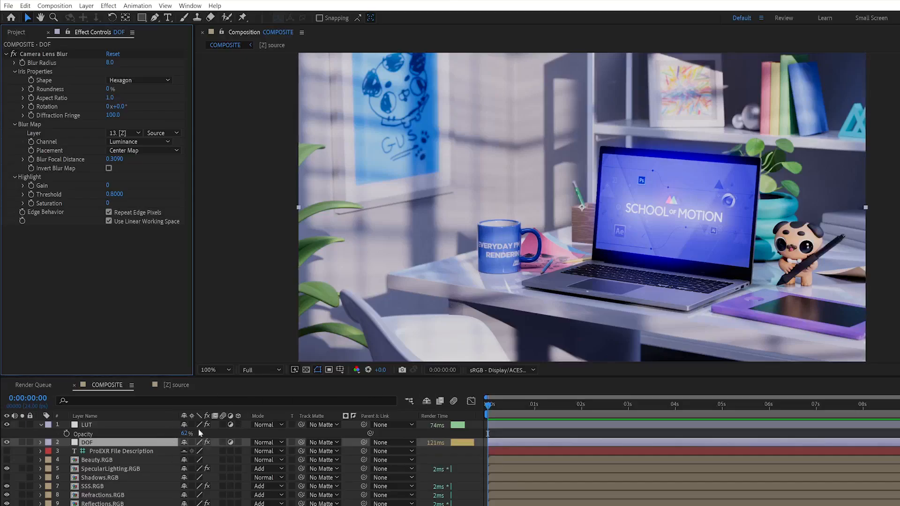
- Set the LUT adjustment layer's opacity to 75%
drag(185, 434, 193, 433)
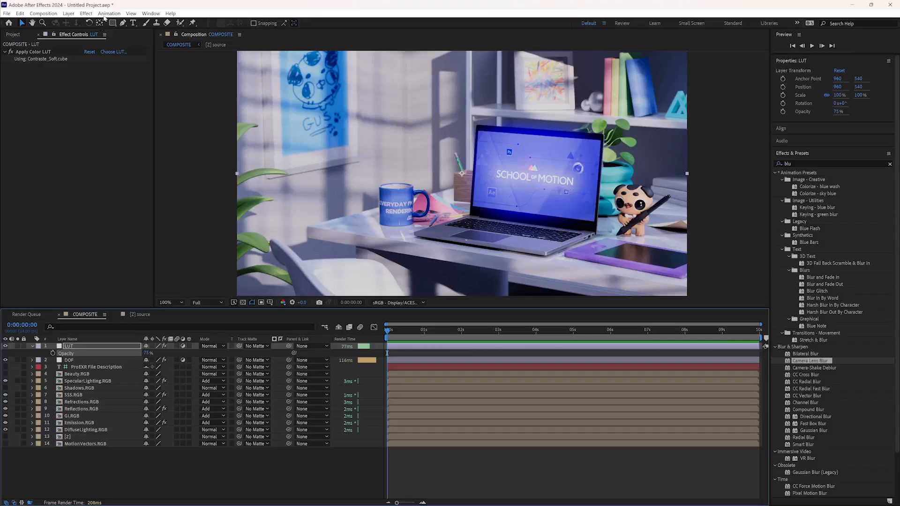
click(106, 17)
click(56, 175)
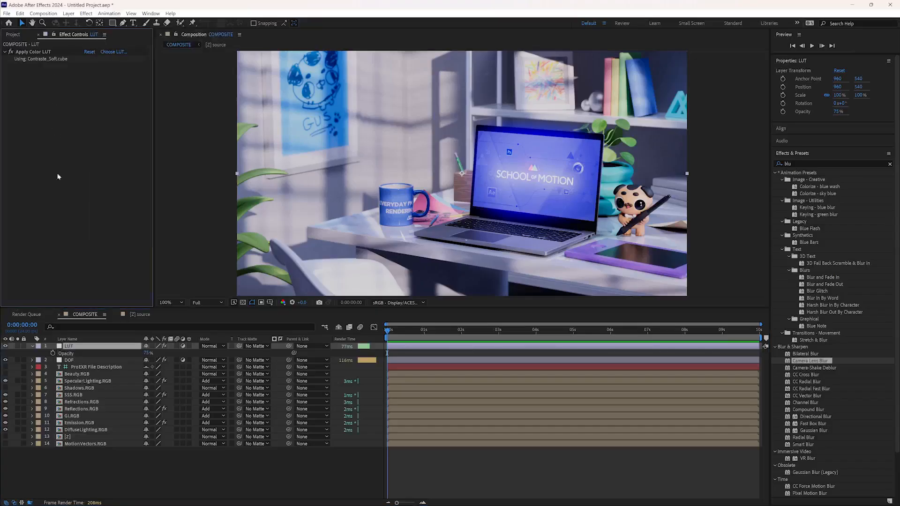
- Find the Glow effect and apply it to the SpecularLighting.RGB layer with a Glow Threshold of 4.3% and a Glow Radius of 178
click(93, 430)
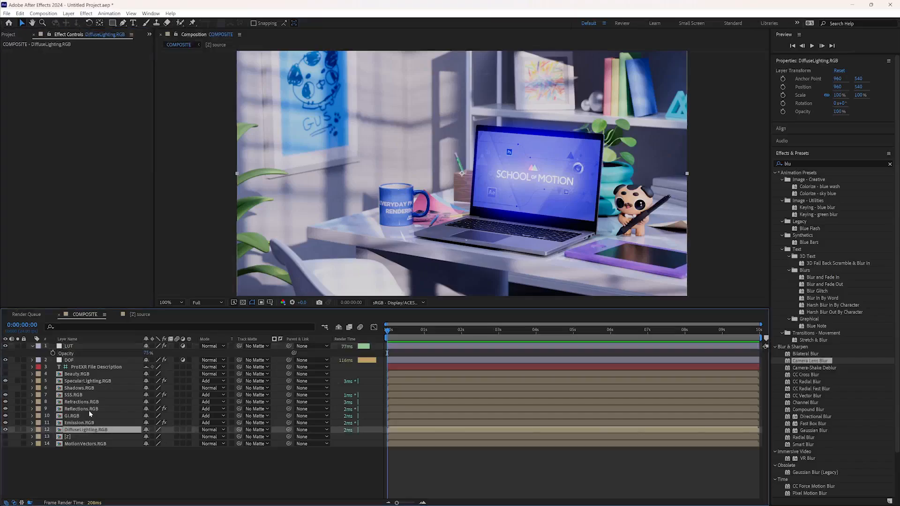
click(91, 423)
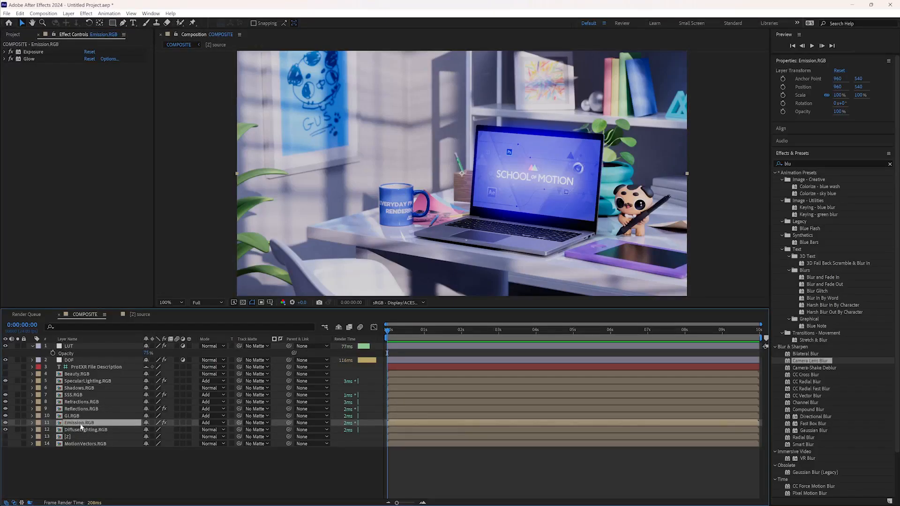
click(85, 381)
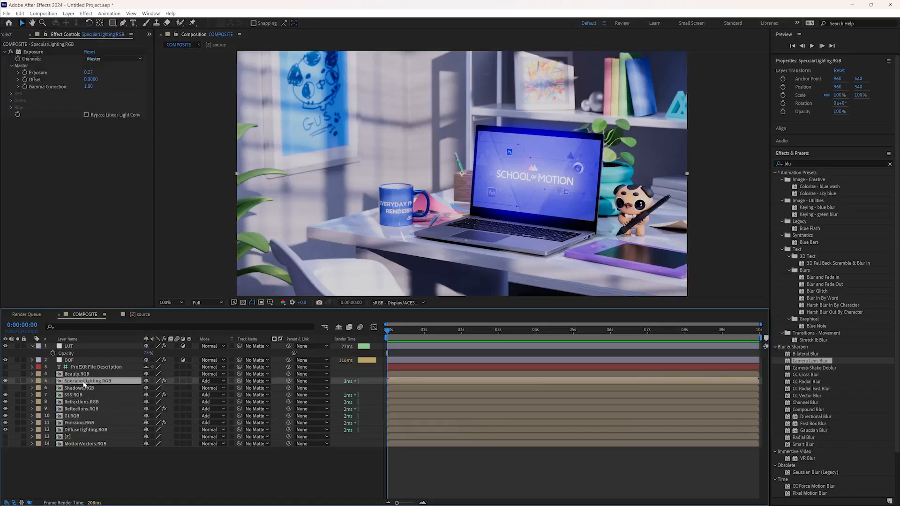
click(809, 163)
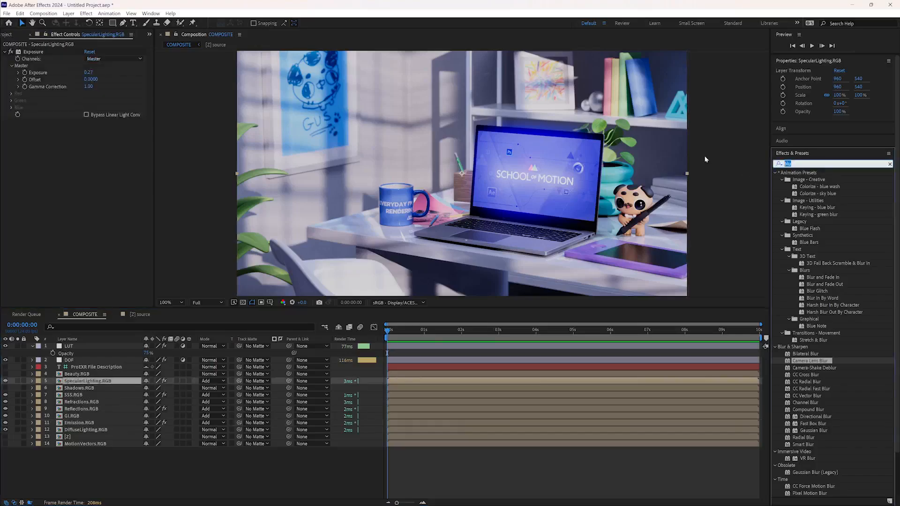
text(glow)
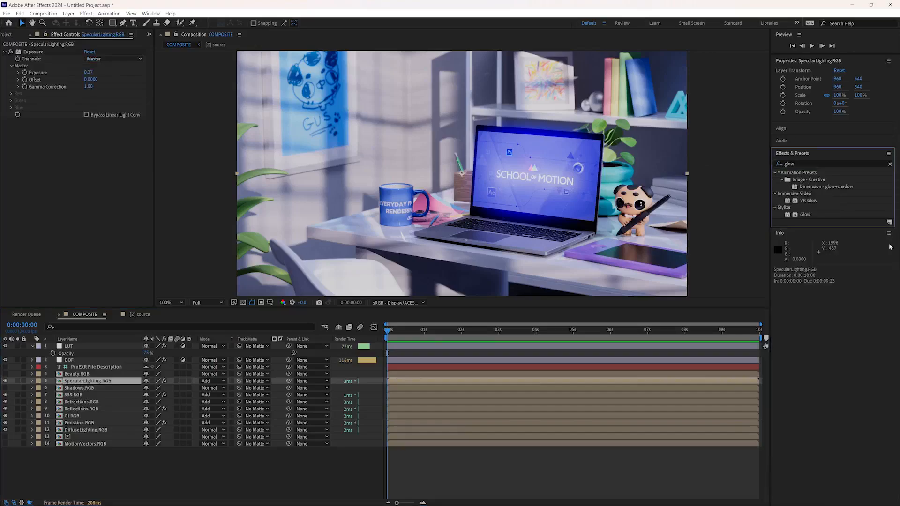
drag(805, 215, 98, 382)
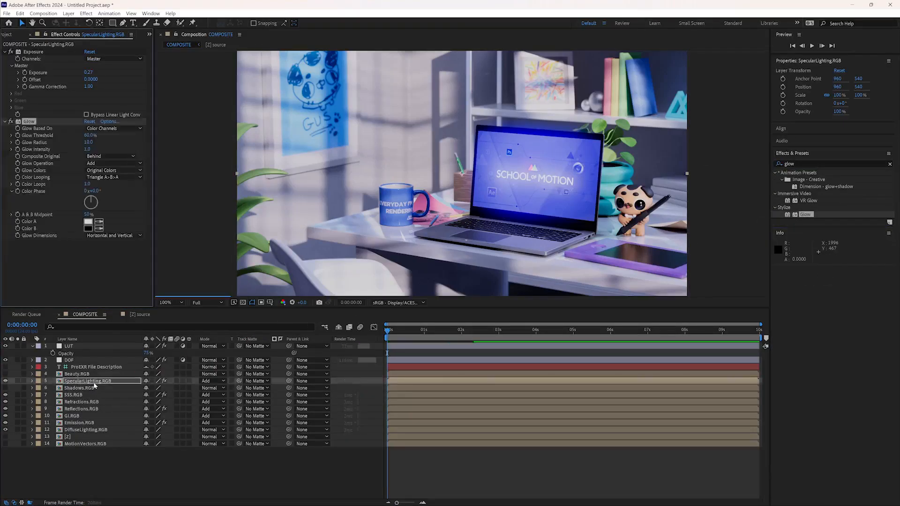
drag(86, 136, 61, 138)
drag(119, 144, 126, 144)
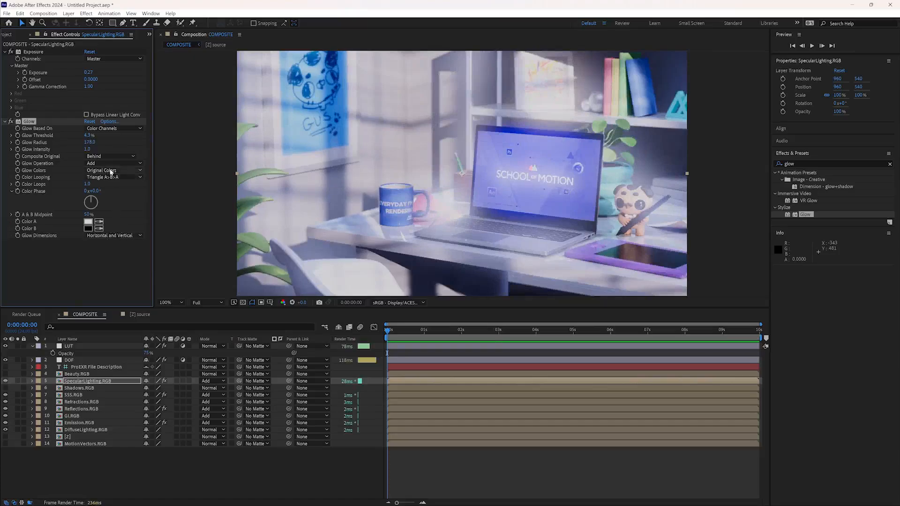
- Set the Glow effect's Color A to light blue A5DAF6 and its Color B to a deep blue
click(88, 222)
click(467, 253)
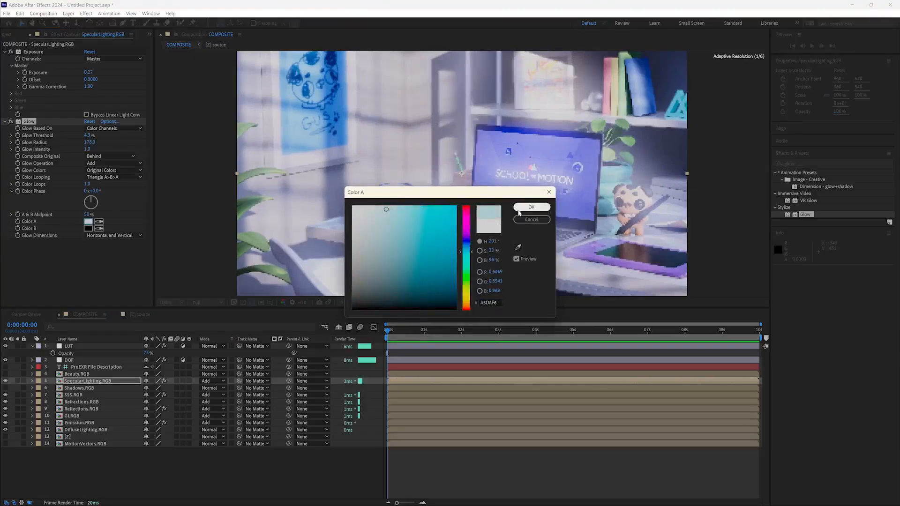
click(531, 207)
click(87, 228)
click(451, 258)
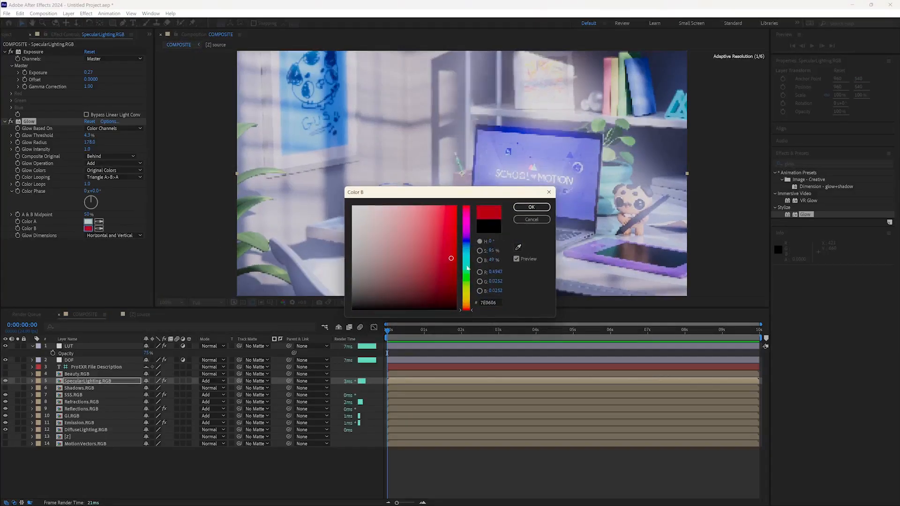
drag(466, 257, 467, 242)
click(531, 207)
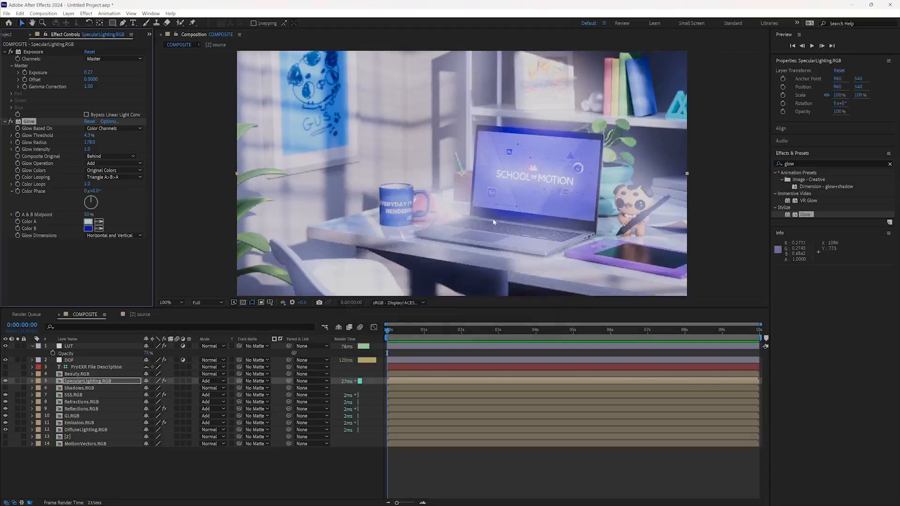
- Compare the image with and without the Glow effect on SpecularLighting.RGB, and delete that effect
click(11, 121)
click(10, 122)
click(11, 122)
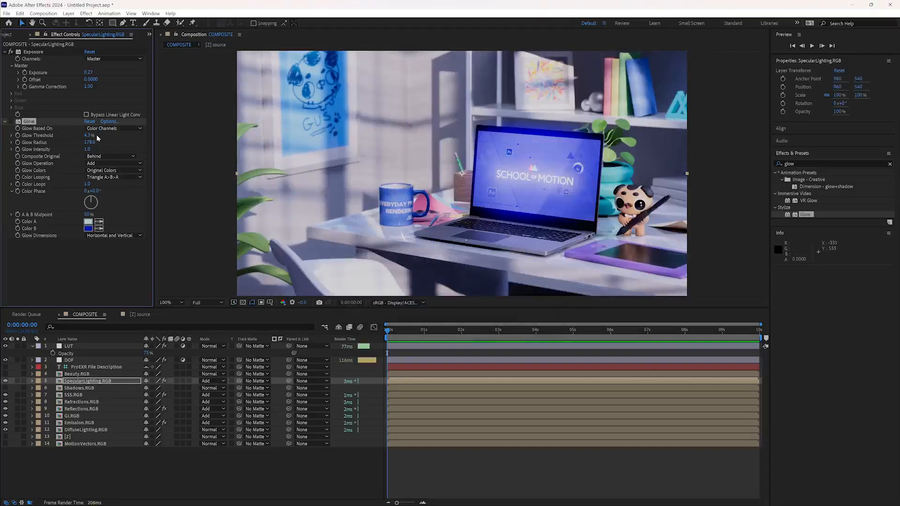
key(Delete)
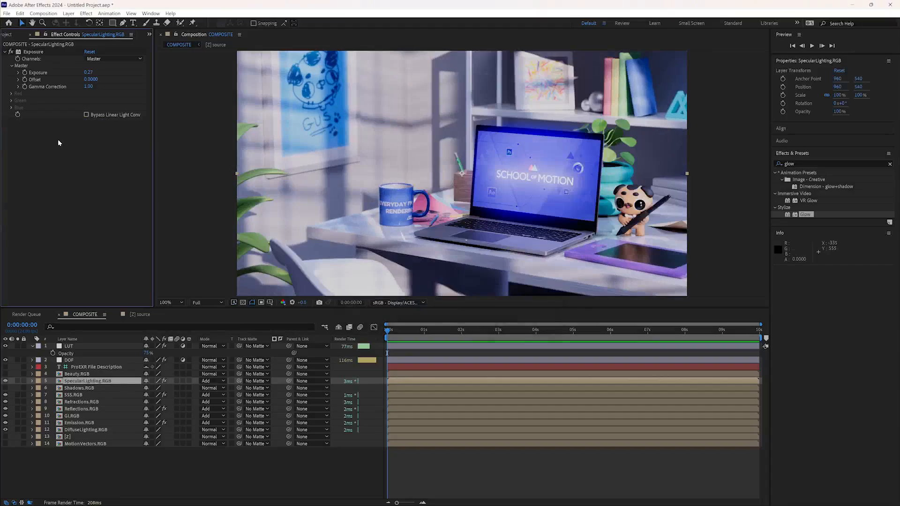
- Make the [Z] layer visible and move it between the LUT and DOF layers
click(67, 437)
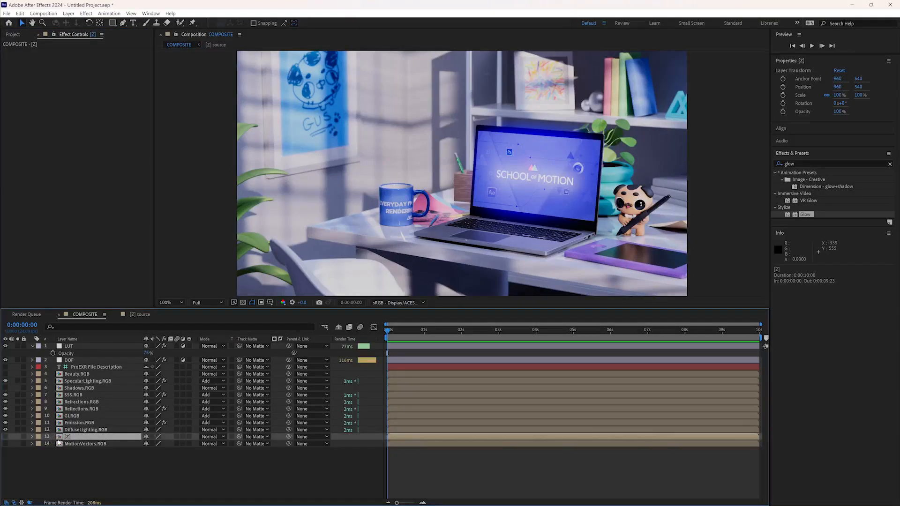
click(5, 437)
drag(68, 437, 76, 359)
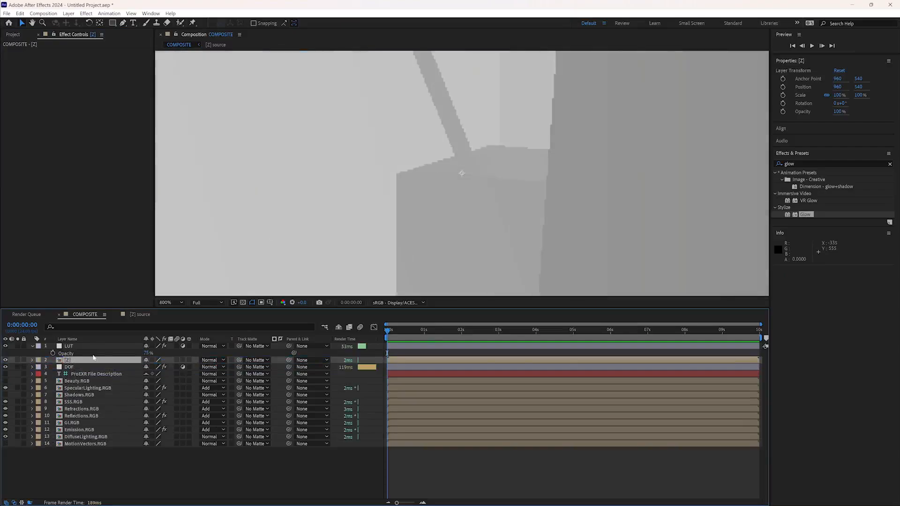
- Cycle through blending modes for the [Z] layer, including Add, Lighten and Color Dodge, and settle on Screen
key(shift+equal)
key(shift+equal)
key(shift+equal)
key(shift+equal)
key(shift+equal)
key(shift+equal)
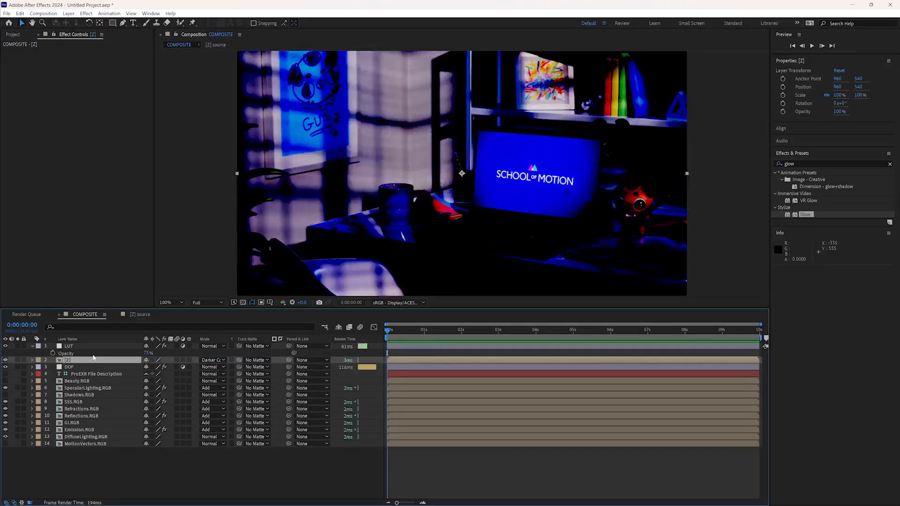
key(shift+equal)
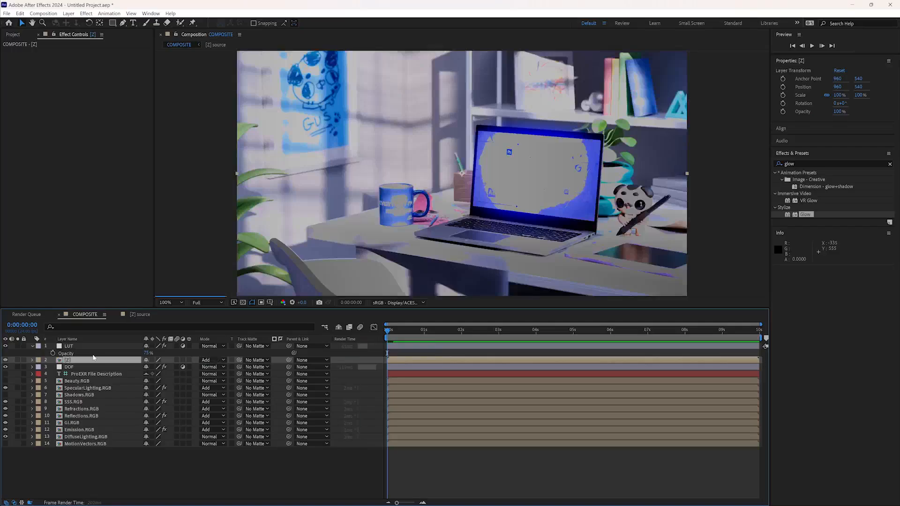
key(shift+equal)
key(shift+minus)
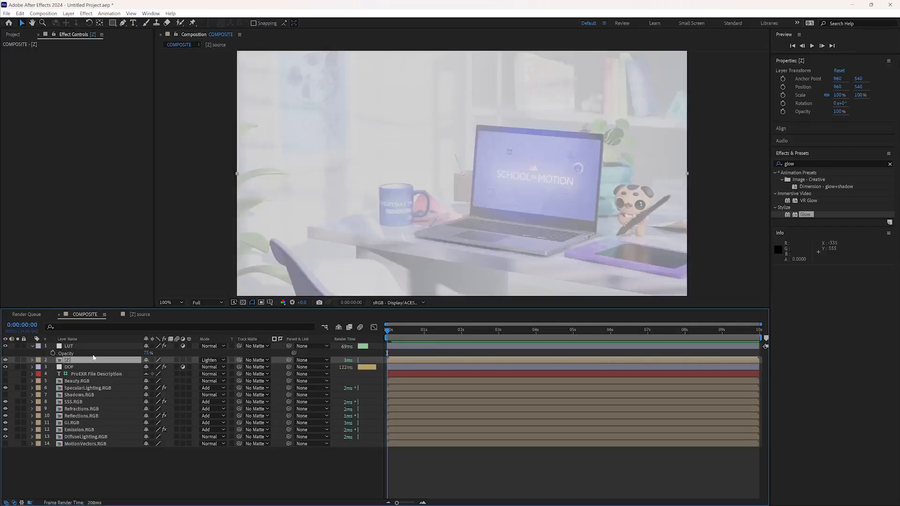
key(shift+equal)
key(shift+equal)
key(shift+equal)
key(shift+equal)
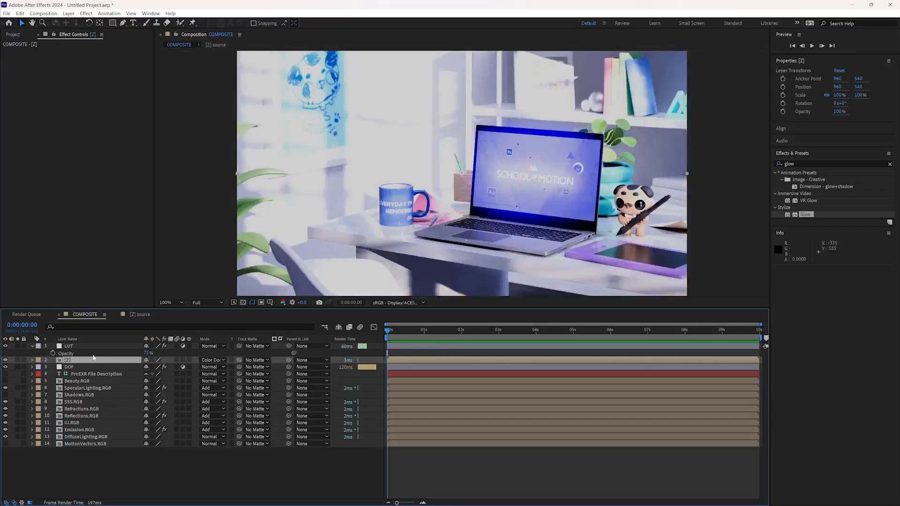
key(shift+minus)
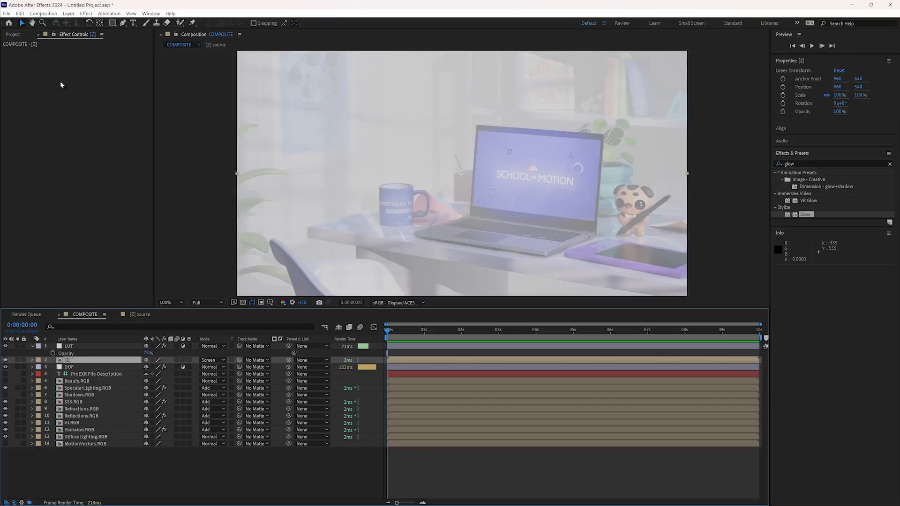
- Duplicate the [Z] source composition in the source comps folder and rename the copy Z Fog
click(20, 37)
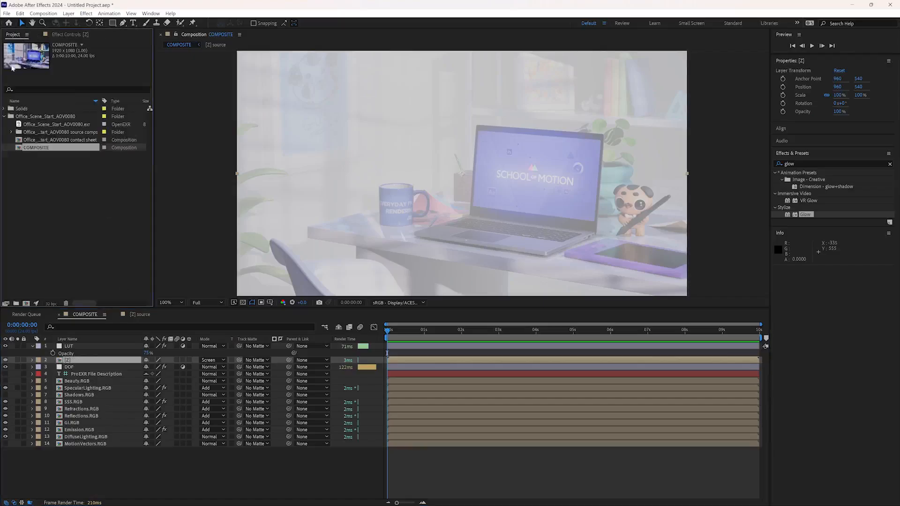
click(57, 361)
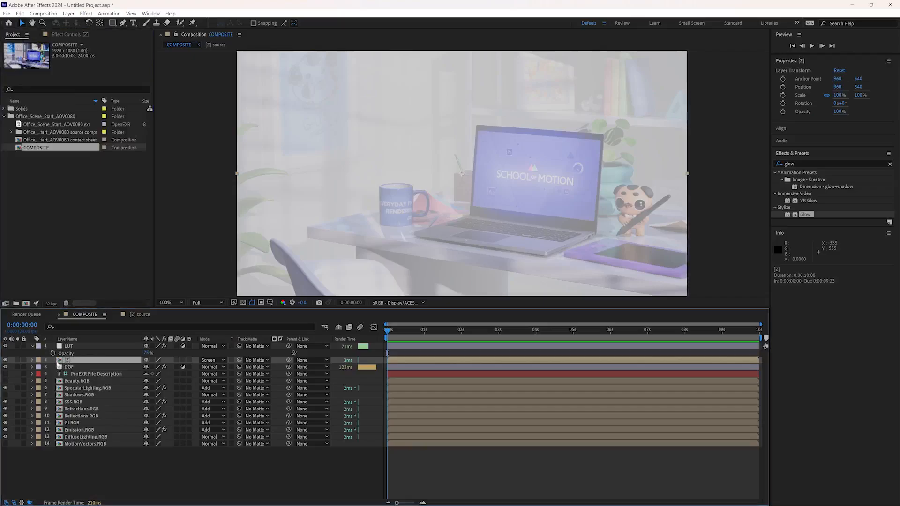
click(11, 133)
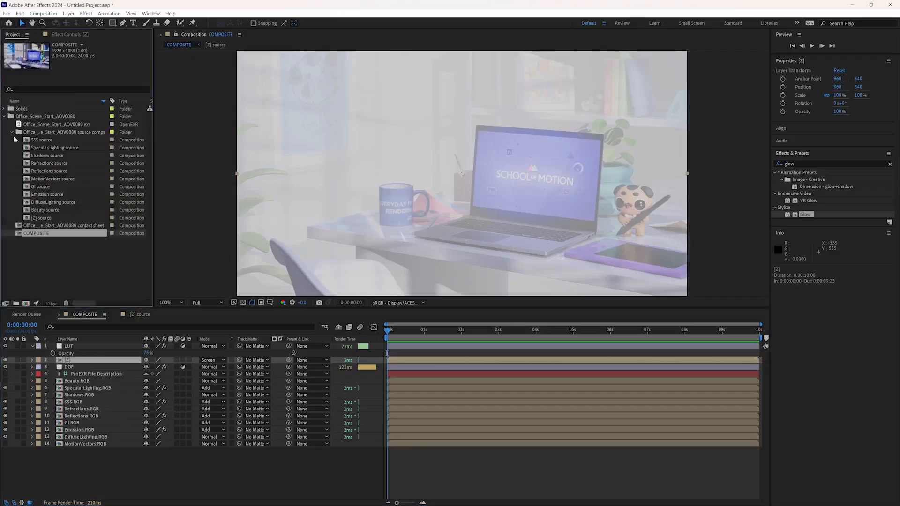
click(49, 219)
key(ctrl+d)
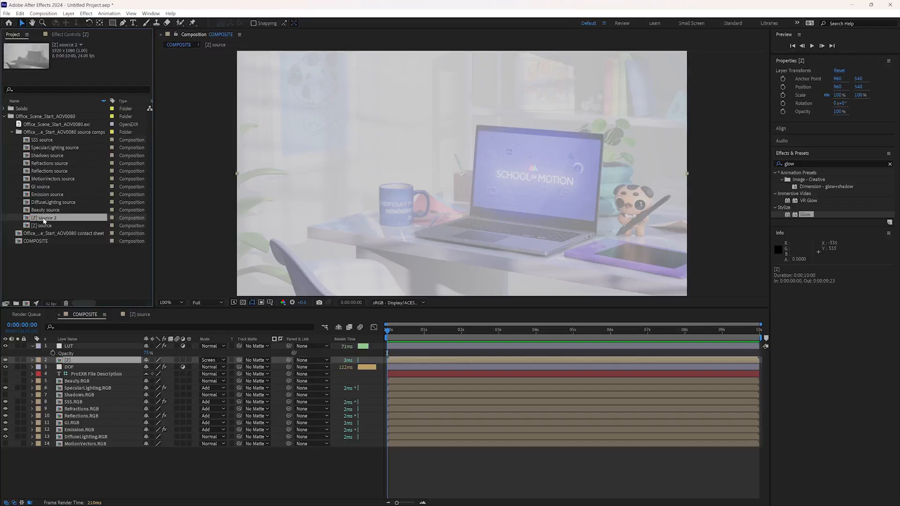
key(Return)
text(Z Fo)
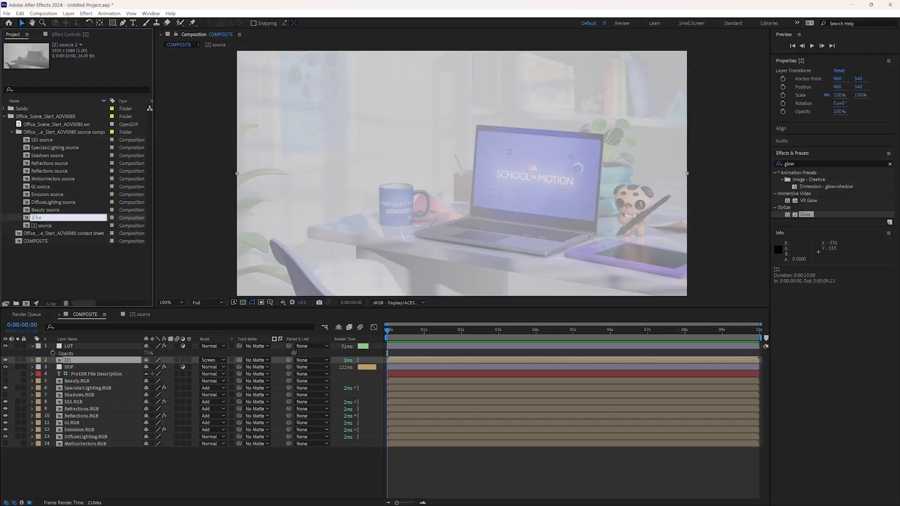
text(g)
key(Return)
- Move the [Z] layer to the end of the COMPOSITE layer stack and hide it
drag(76, 360, 88, 448)
click(6, 444)
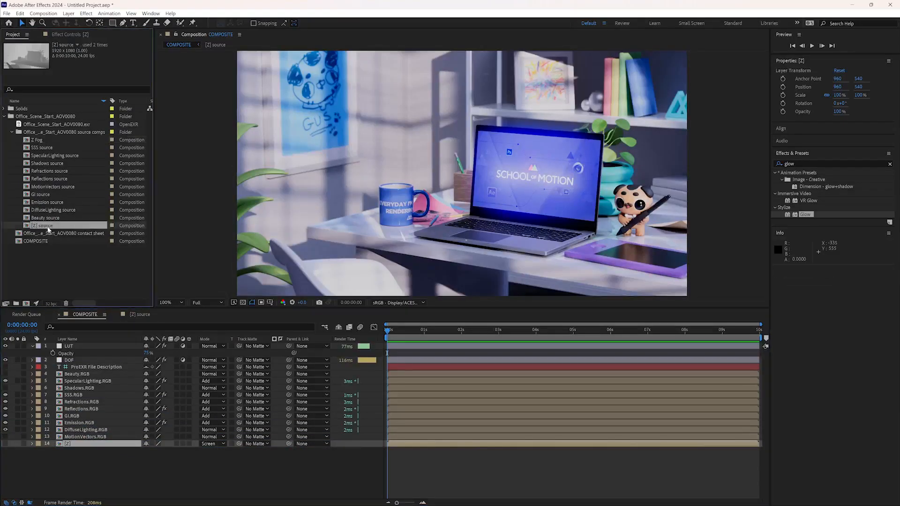
- Open the Z Fog composition and set its EXtractoR black point to 450 and white point to 861
double_click(50, 227)
double_click(34, 140)
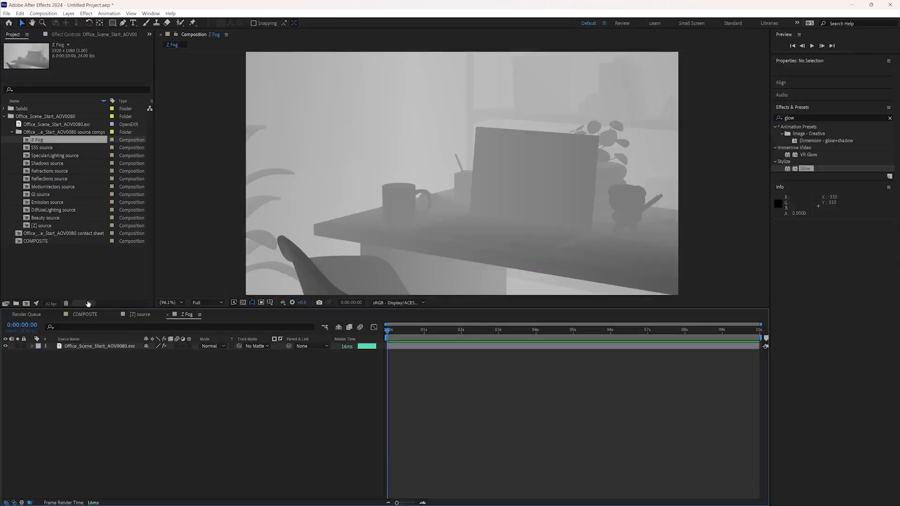
click(69, 34)
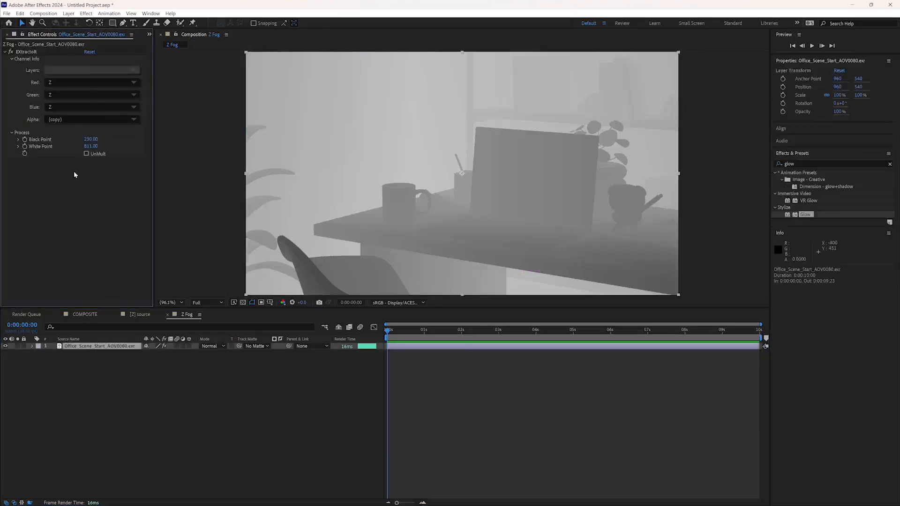
mouse_move(89, 140)
mouse_down()
mouse_move(99, 140)
mouse_move(96, 146)
mouse_up()
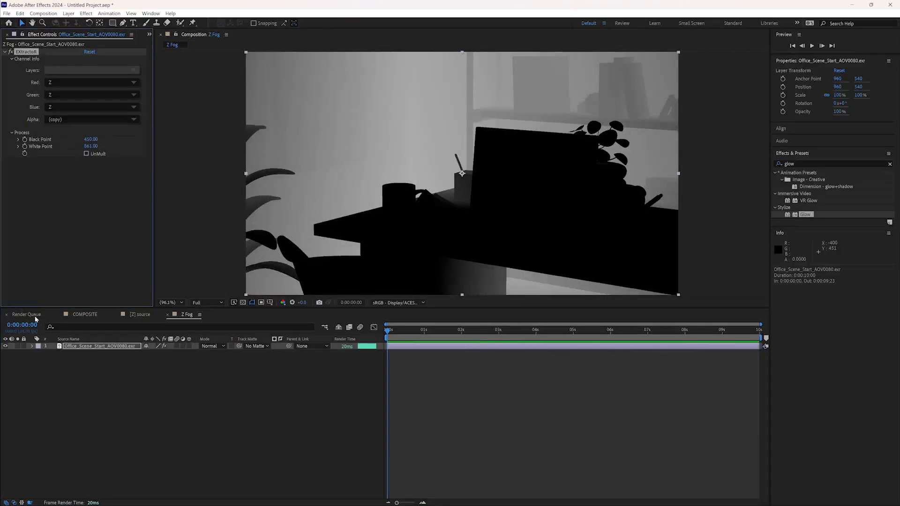
- Place the Z Fog composition in the COMPOSITE timeline directly beneath the DOF layer
click(81, 314)
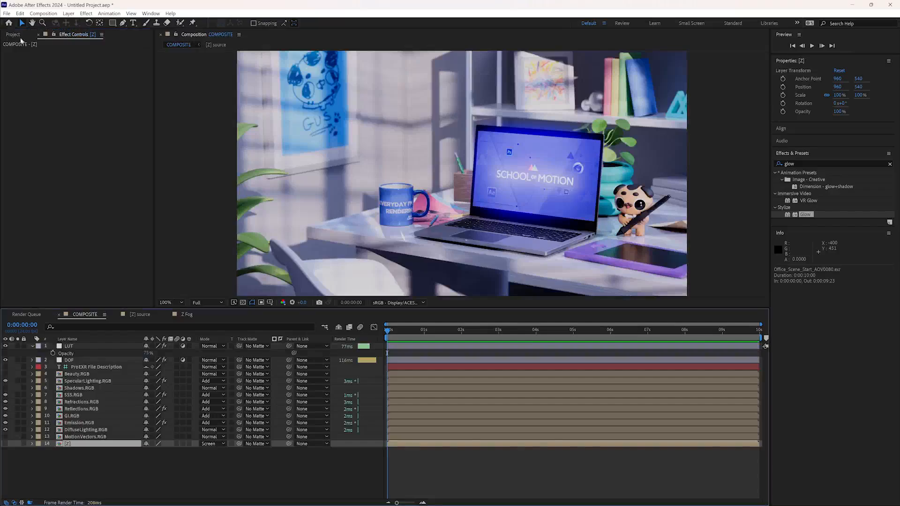
click(17, 35)
drag(40, 227, 74, 370)
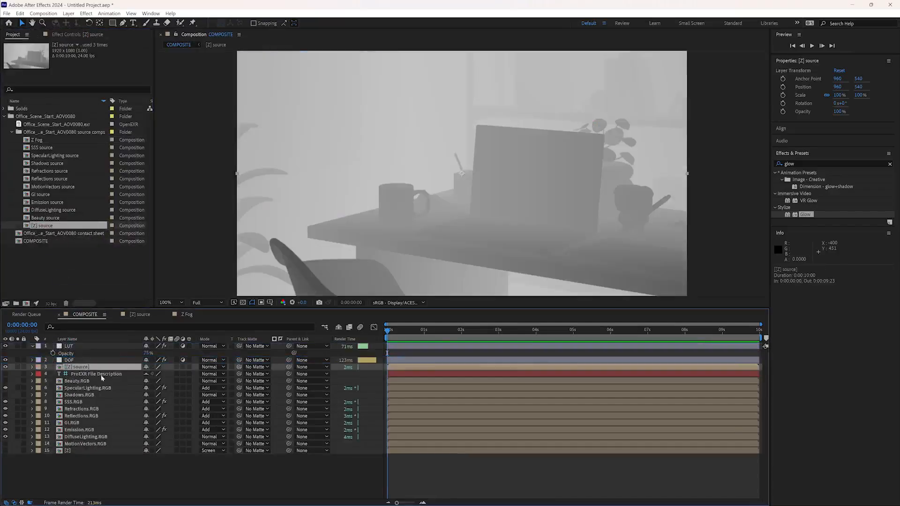
key(Delete)
drag(39, 140, 74, 366)
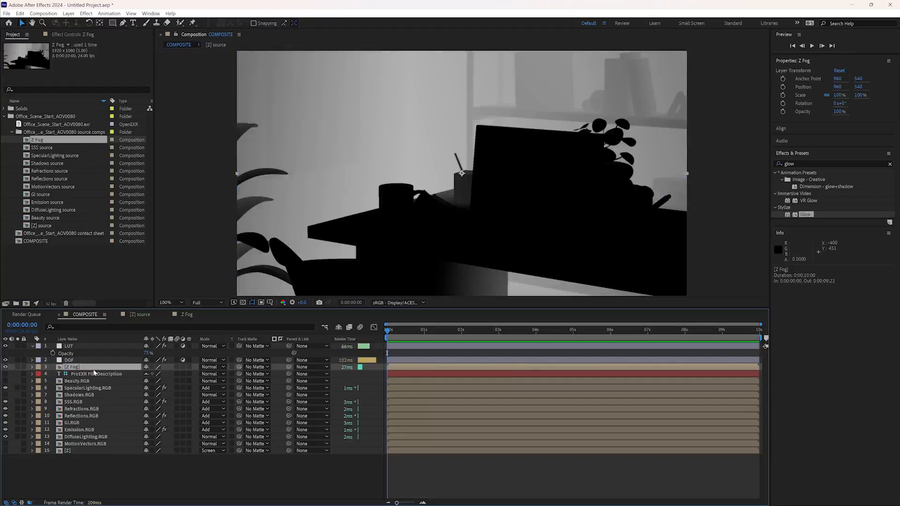
- Cycle the Z Fog layer through blending modes, including Dancing Dissolve and Lighten, and settle on Add
key(shift+equal)
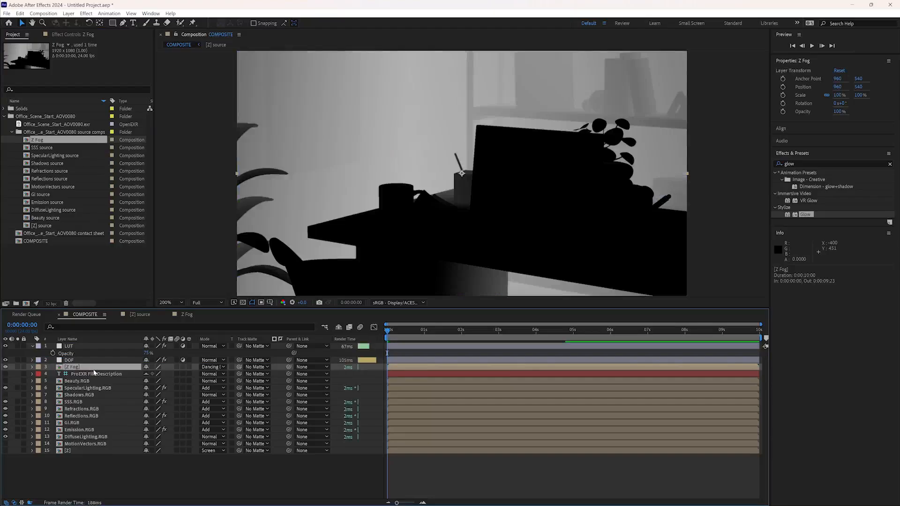
key(period)
key(period)
key(shift+equal)
key(comma)
key(comma)
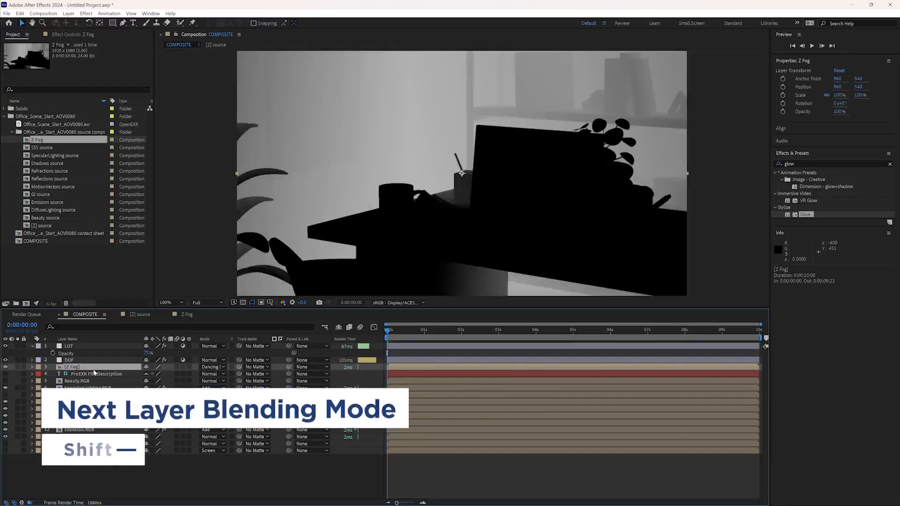
key(shift+equal)
key(shift+equal)
key(shift+equal)
key(shift+equal)
key(shift+equal)
key(shift+equal)
key(shift+equal)
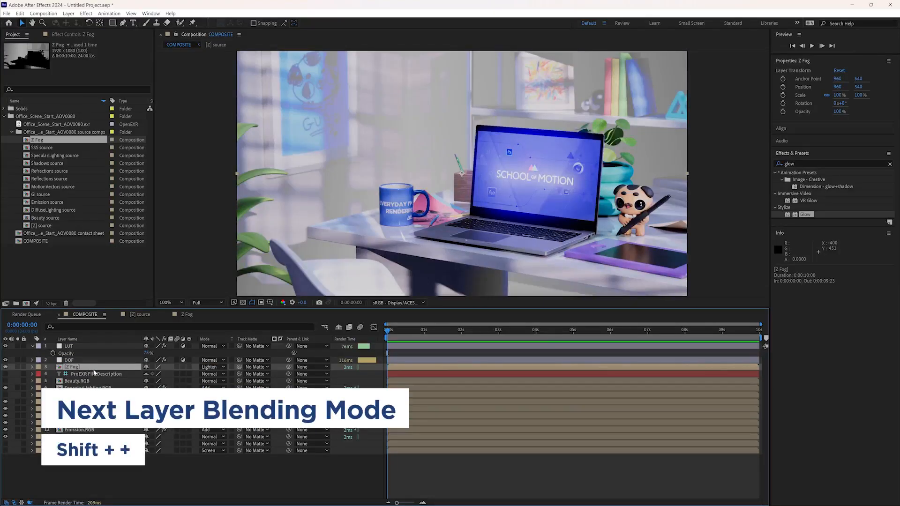
key(shift+equal)
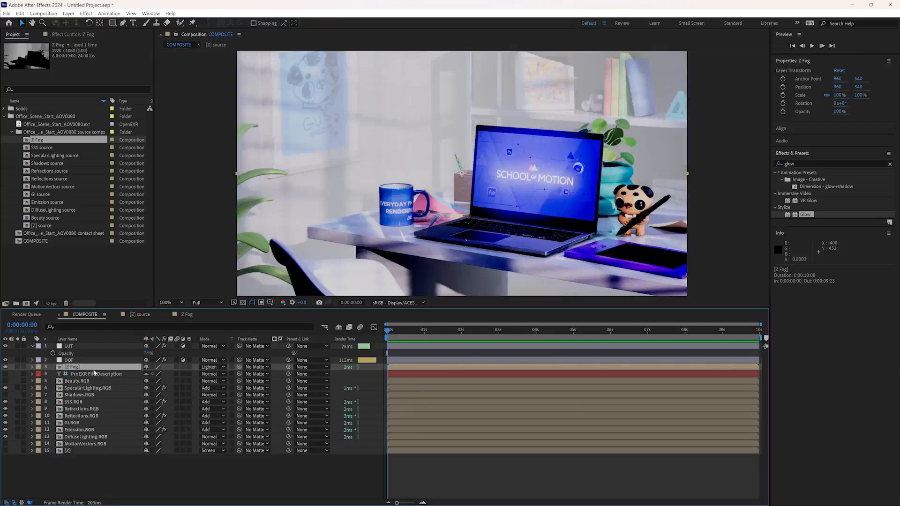
key(shift+minus)
- Try lower opacity values on the Z Fog layer, and delete the layer from COMPOSITE
key(t)
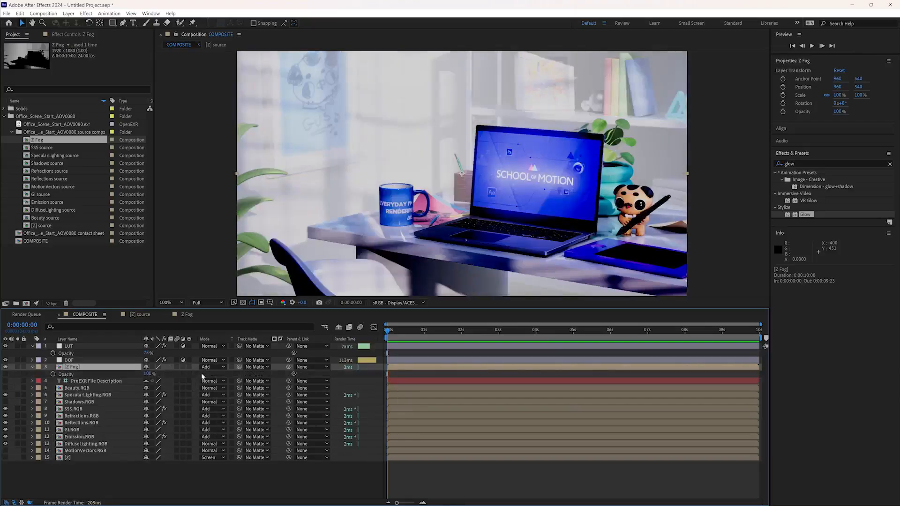
drag(149, 374, 110, 374)
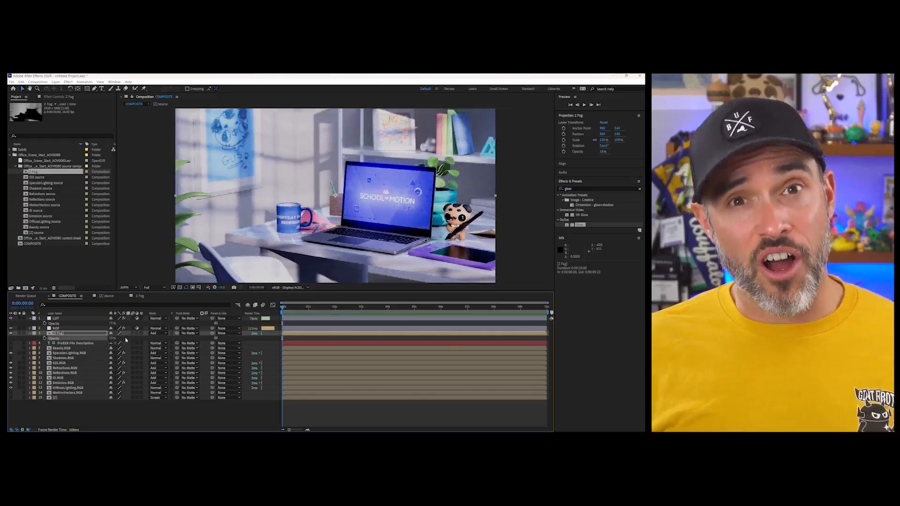
drag(110, 338, 116, 338)
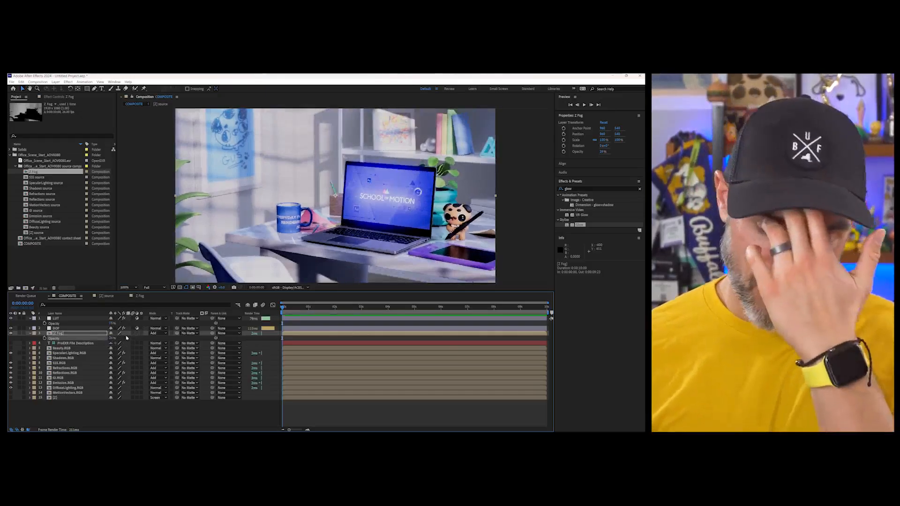
key(Delete)
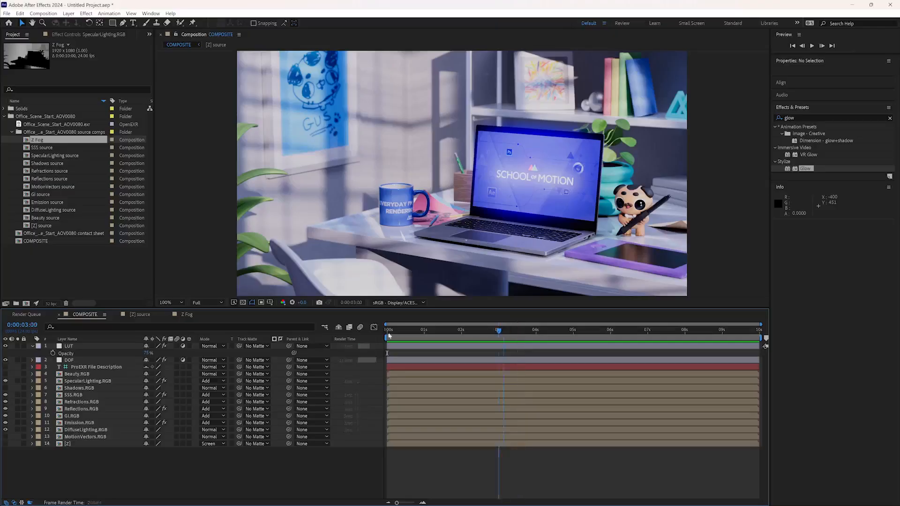
- Move the Beauty.RGB layer above the LUT layer at the head of the stack and make it visible
click(390, 335)
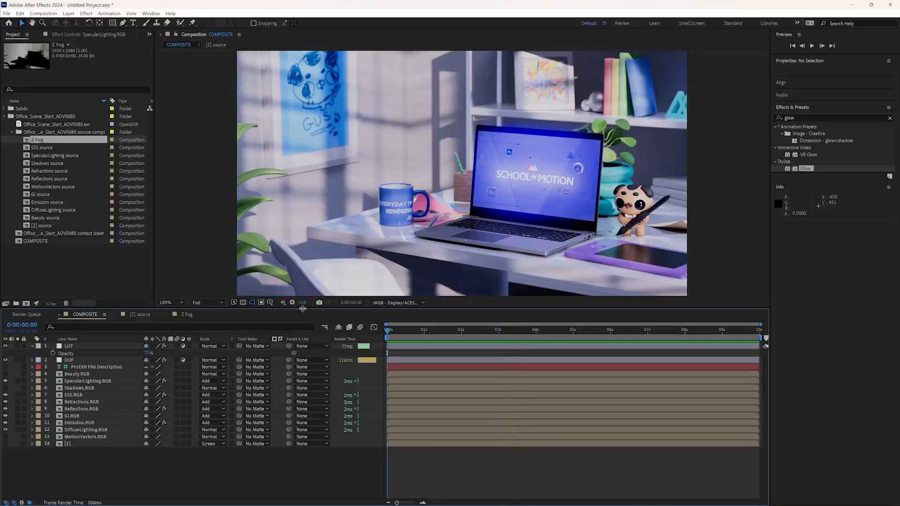
drag(302, 309, 303, 332)
drag(76, 397, 66, 368)
click(6, 371)
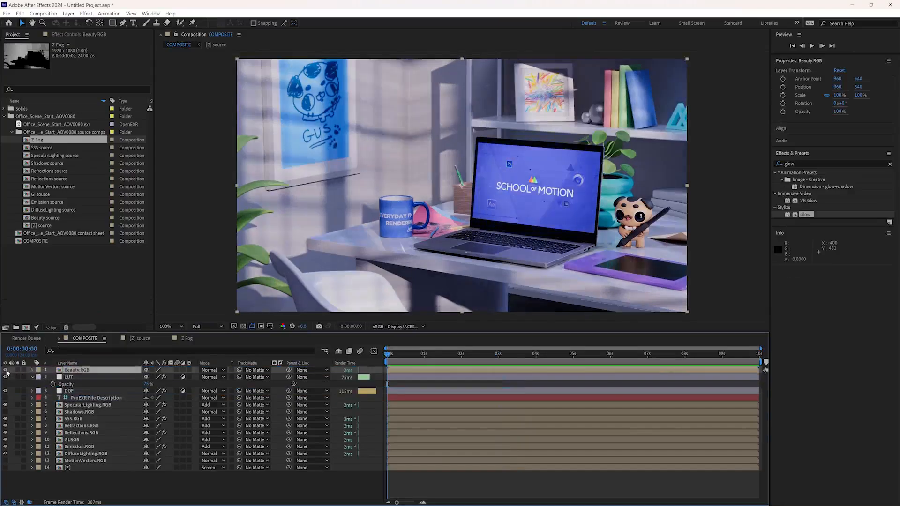
- Toggle the Beauty.RGB layer's visibility to compare the raw beauty render with the graded composite, leaving it hidden
click(6, 371)
click(5, 370)
click(5, 370)
click(6, 371)
click(5, 370)
click(7, 372)
click(8, 373)
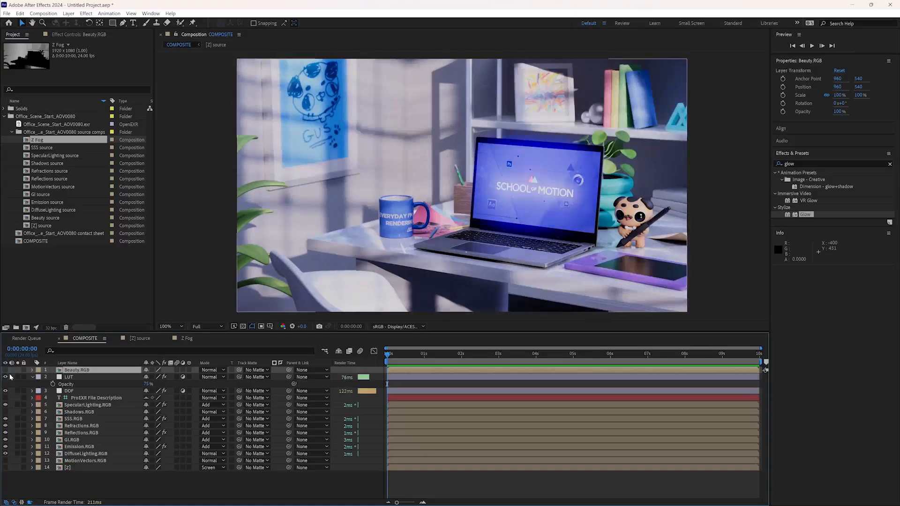
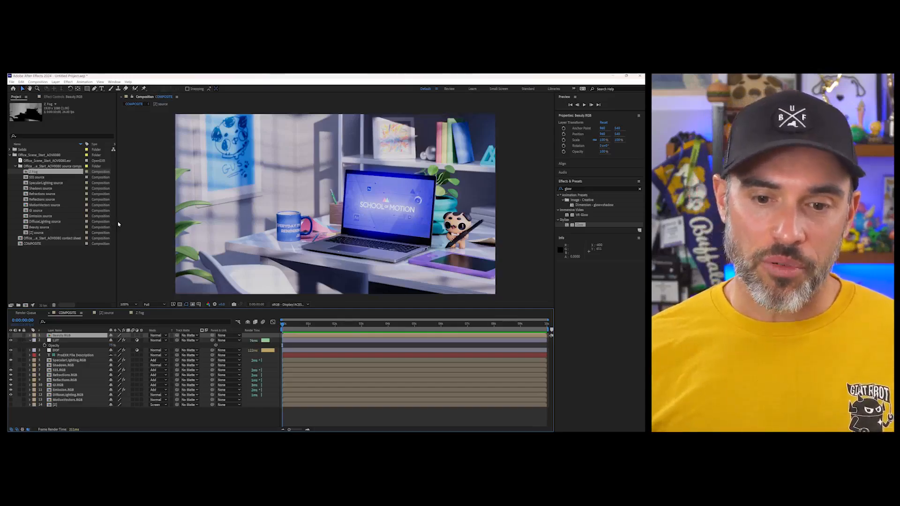
click(66, 161)
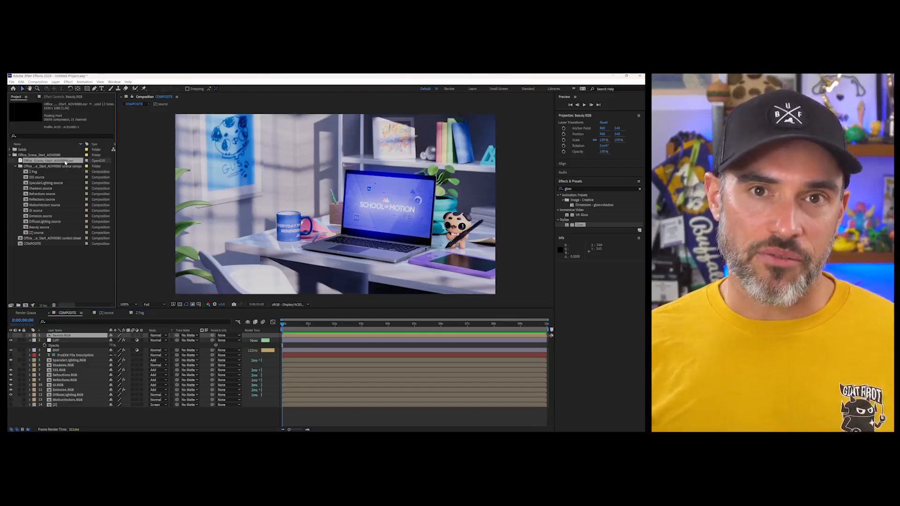
right_click(64, 162)
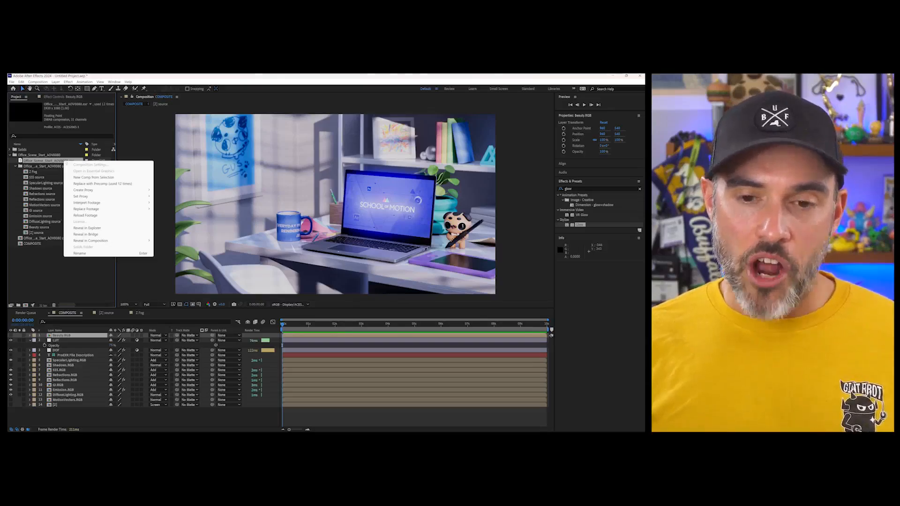
mouse_move(79, 209)
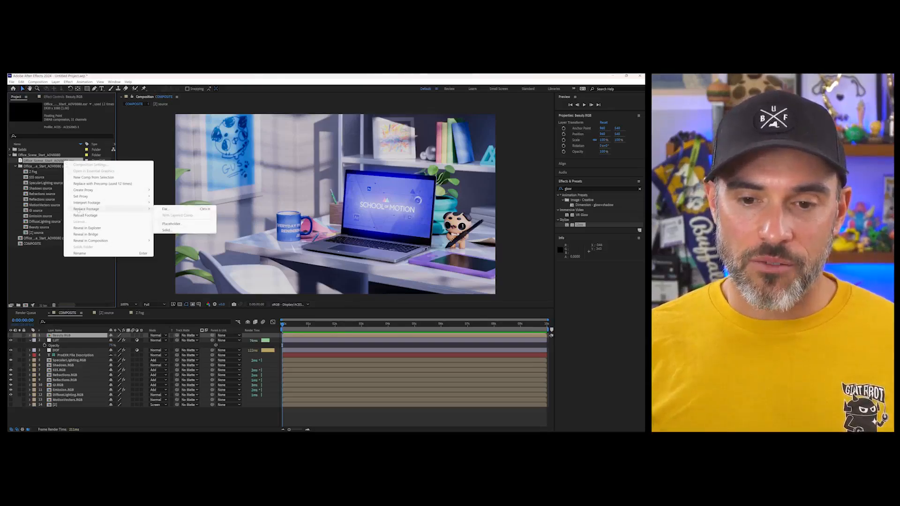
click(166, 209)
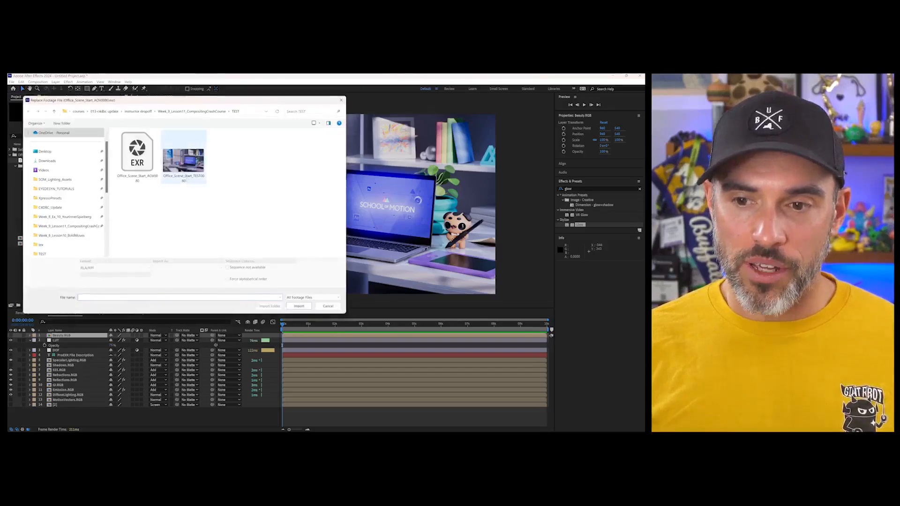
click(137, 155)
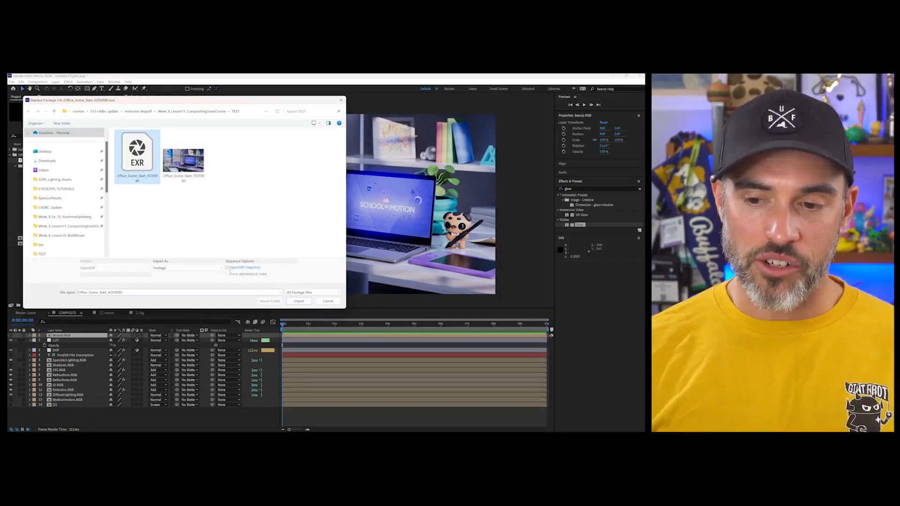
click(324, 302)
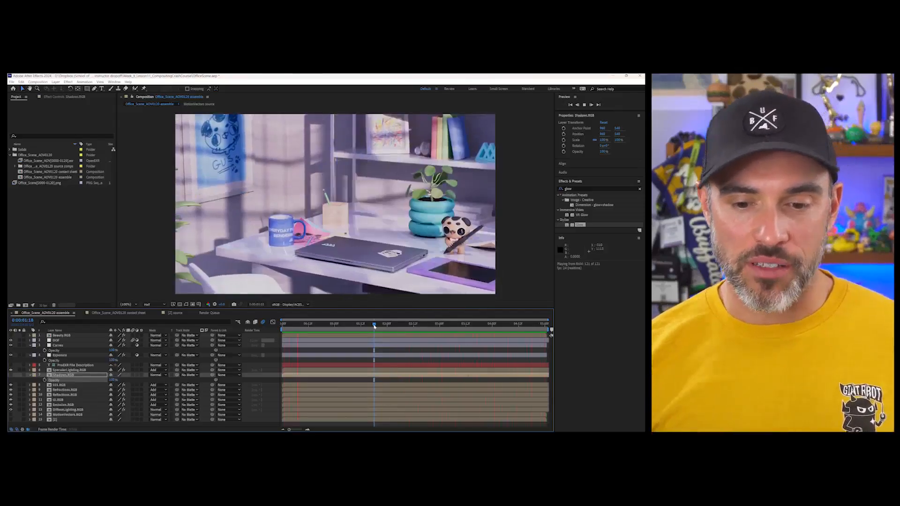
- Fine-tune the RGB curve on the Curves adjustment layer at its highlight and shadow points
click(57, 345)
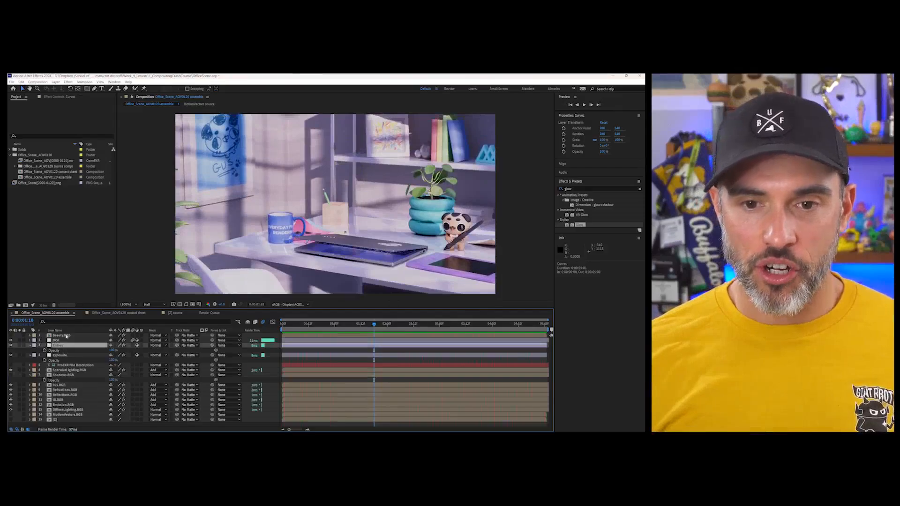
click(47, 97)
drag(74, 145, 74, 148)
drag(33, 194, 32, 193)
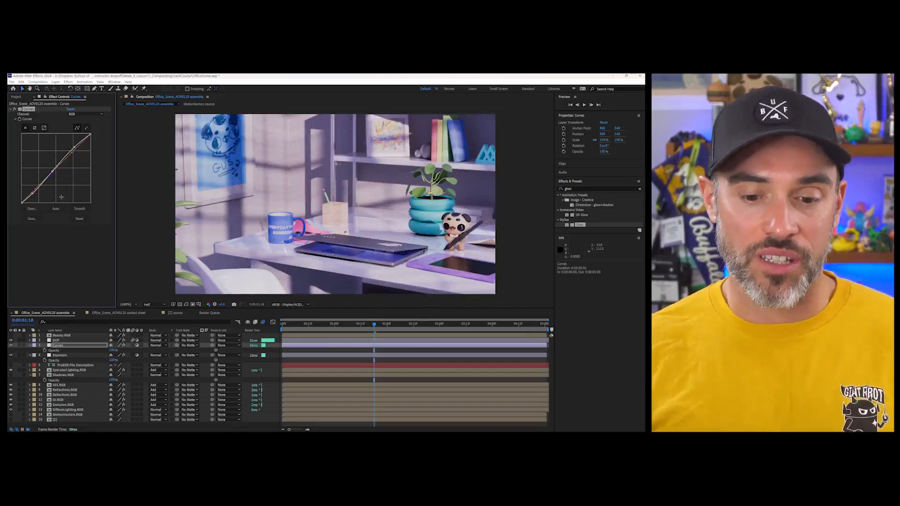
- Make the Shadows.RGB layer visible and set its blending mode to Multiply
click(72, 376)
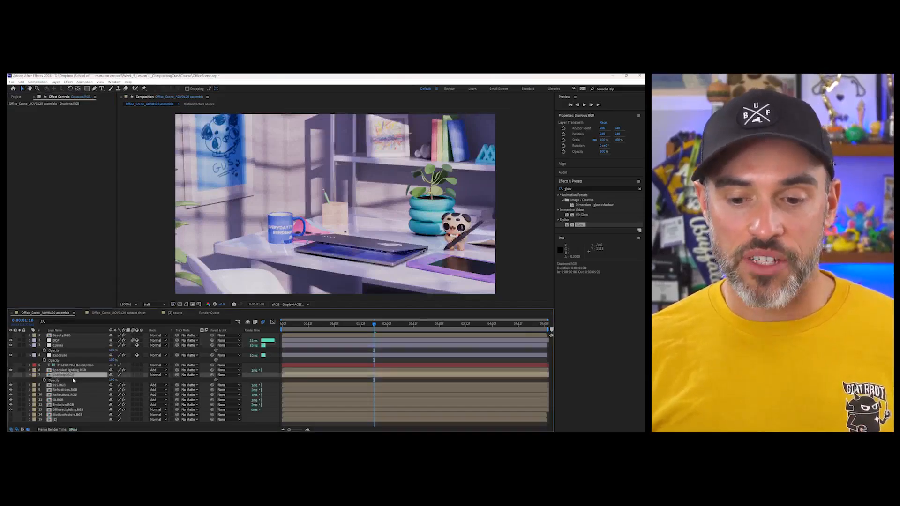
click(6, 426)
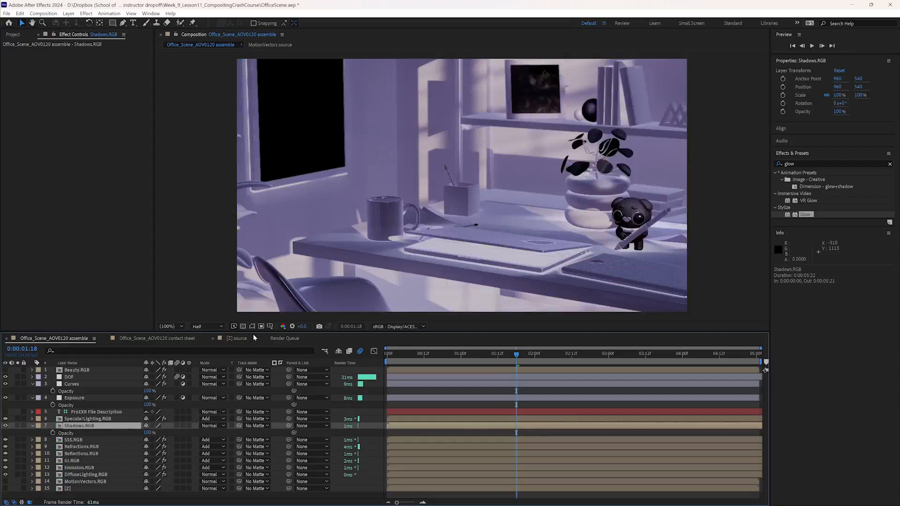
drag(257, 332, 257, 315)
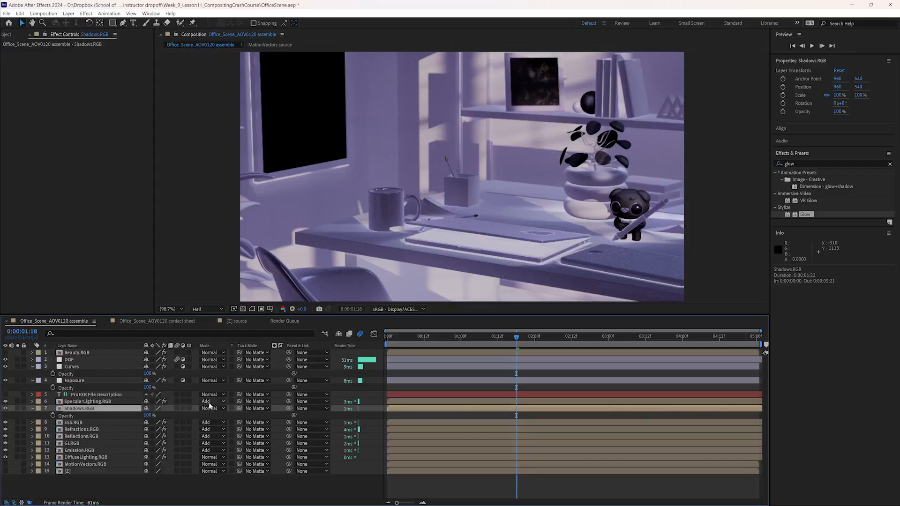
click(211, 409)
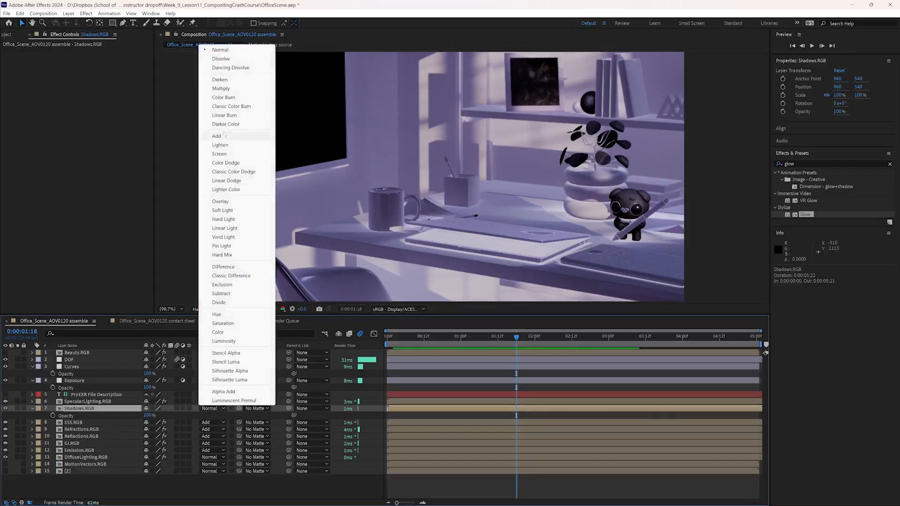
click(222, 88)
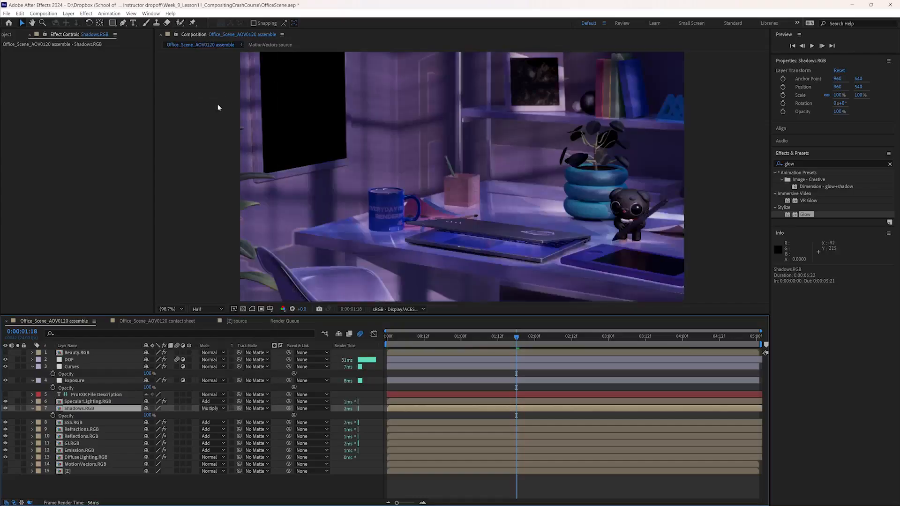
- Try lower opacity on the Shadows.RGB layer, and try the Exclusion blending mode at 23% opacity
drag(146, 419, 130, 421)
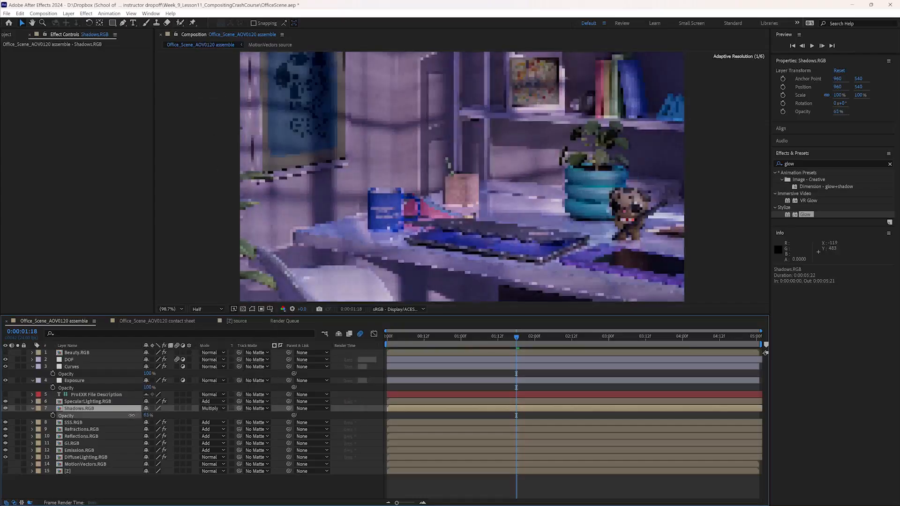
drag(147, 416, 207, 418)
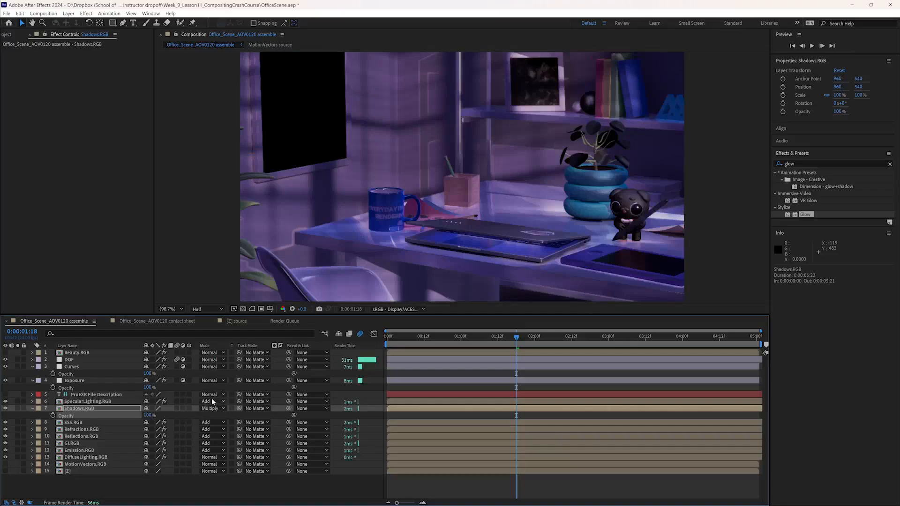
click(217, 409)
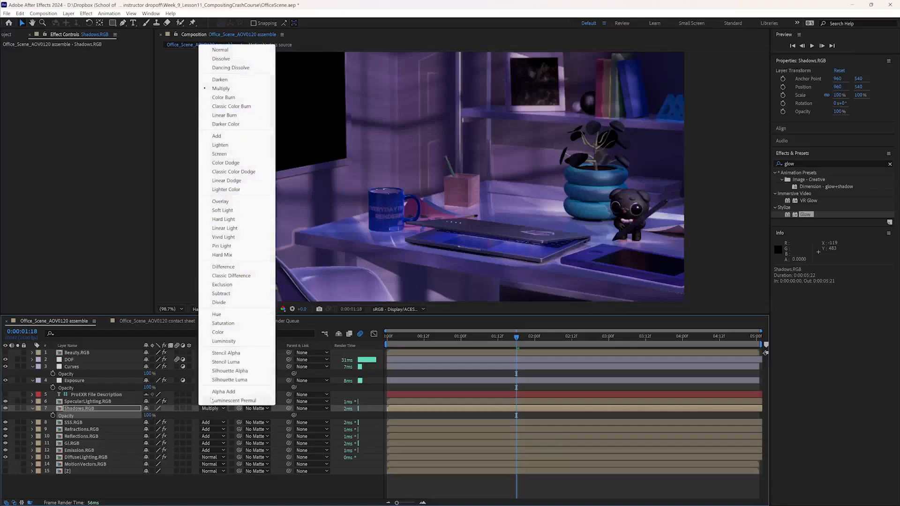
click(249, 286)
drag(148, 416, 156, 437)
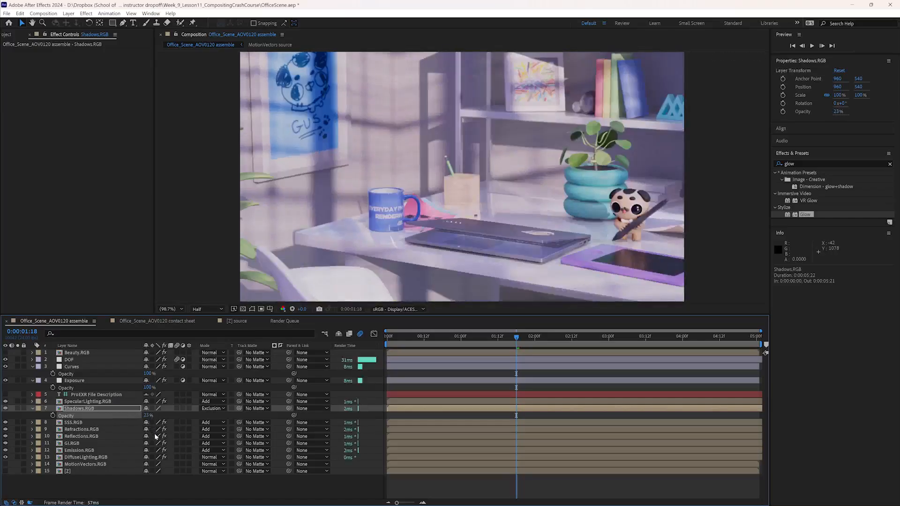
- Toggle the Shadows.RGB layer's visibility repeatedly to judge the Exclusion blend, leaving the layer on
click(5, 409)
click(5, 409)
click(5, 409)
click(5, 409)
click(5, 409)
click(5, 409)
- Set the Shadows.RGB layer's blending mode to Multiply and its opacity to 15%
click(218, 409)
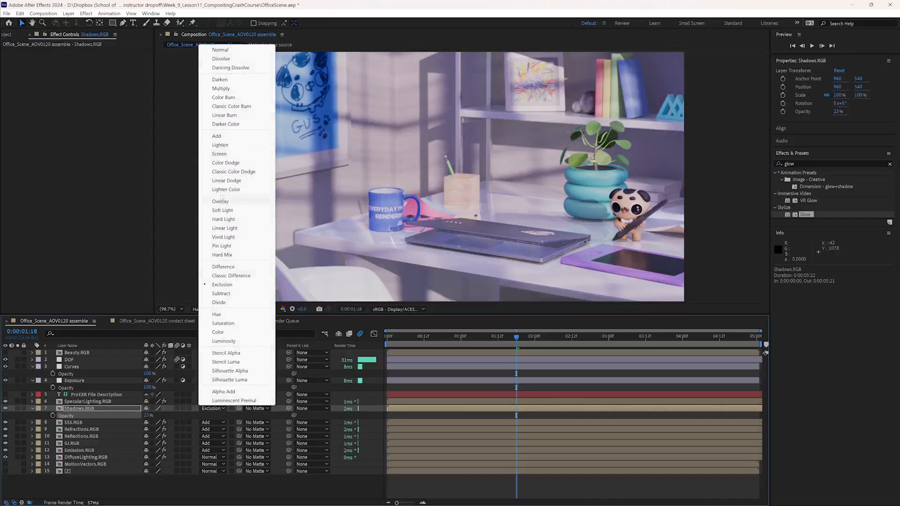
click(220, 88)
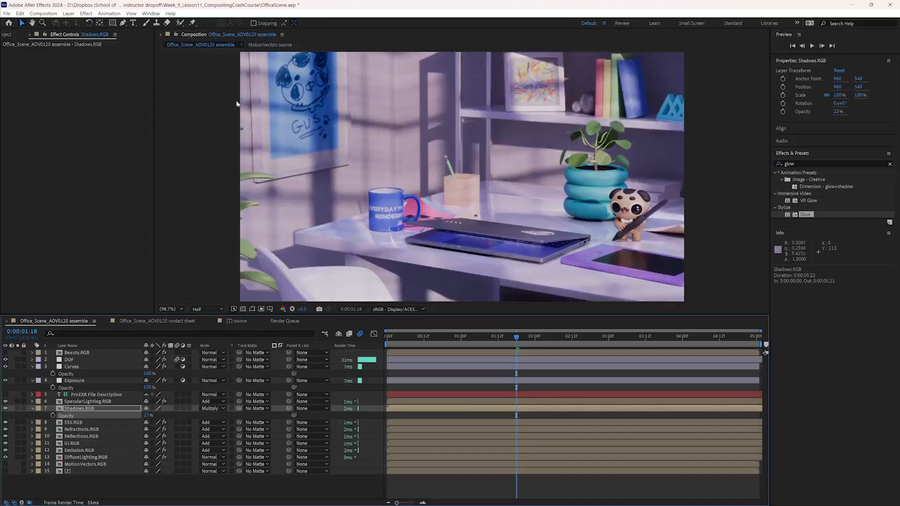
click(147, 416)
text(15)
key(Return)
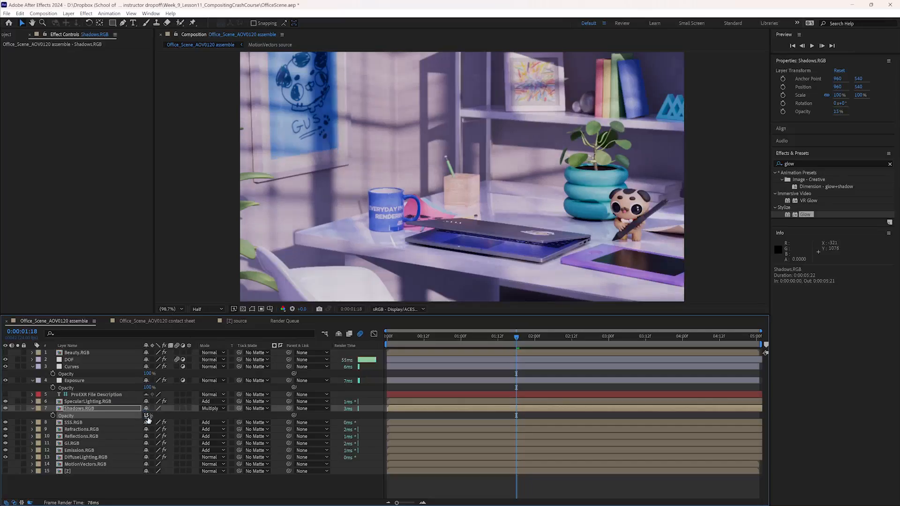
- Toggle the Shadows.RGB layer off and on to compare the image with and without the multiplied shadows
click(5, 409)
click(6, 408)
click(5, 409)
click(6, 409)
click(5, 408)
click(6, 409)
- Clear the effects search and add a new adjustment layer to the Office_Scene_AOV0120 assemble composition
click(883, 172)
click(890, 165)
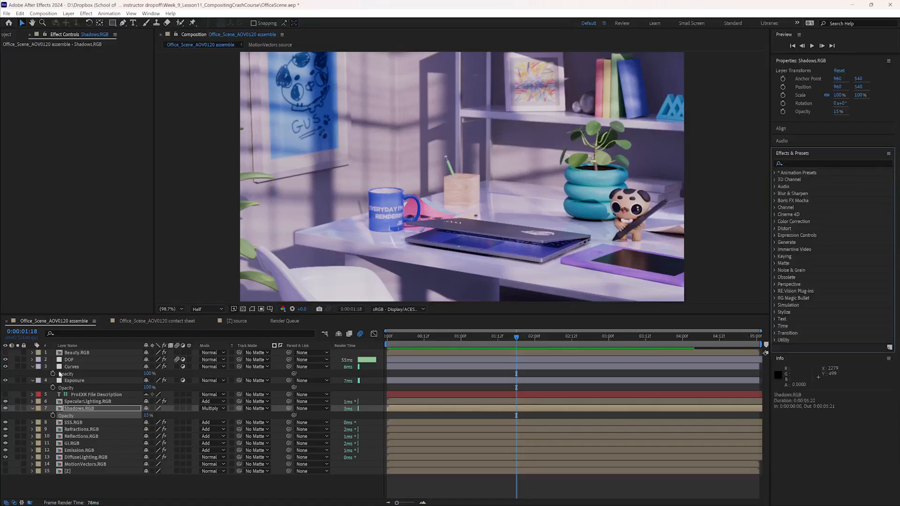
click(86, 13)
mouse_move(70, 14)
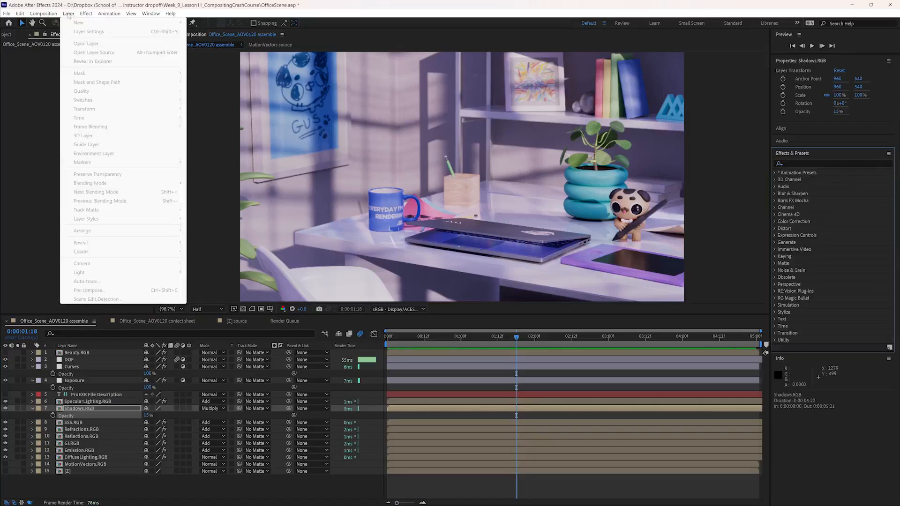
click(54, 323)
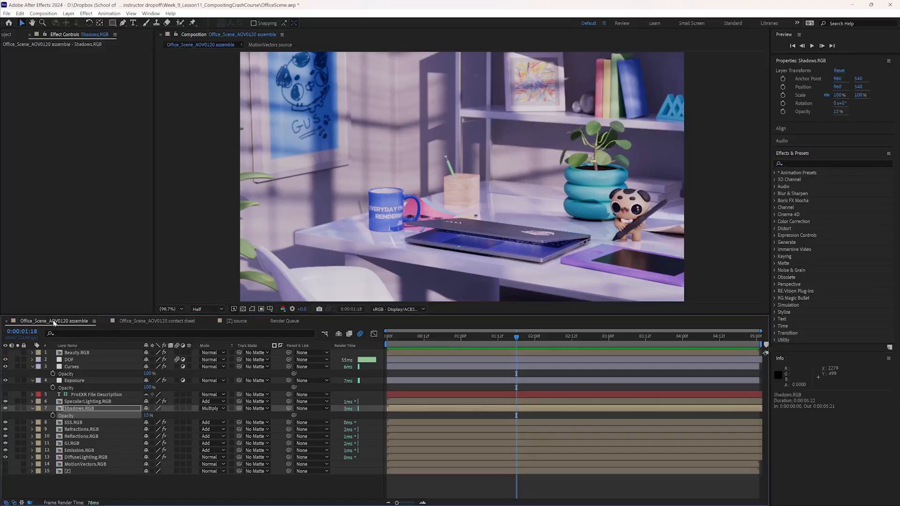
click(68, 13)
mouse_move(94, 23)
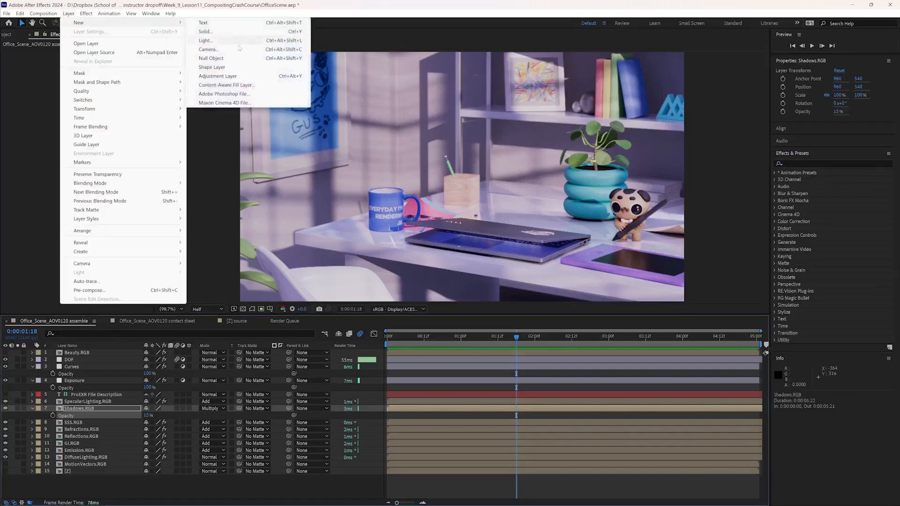
click(226, 77)
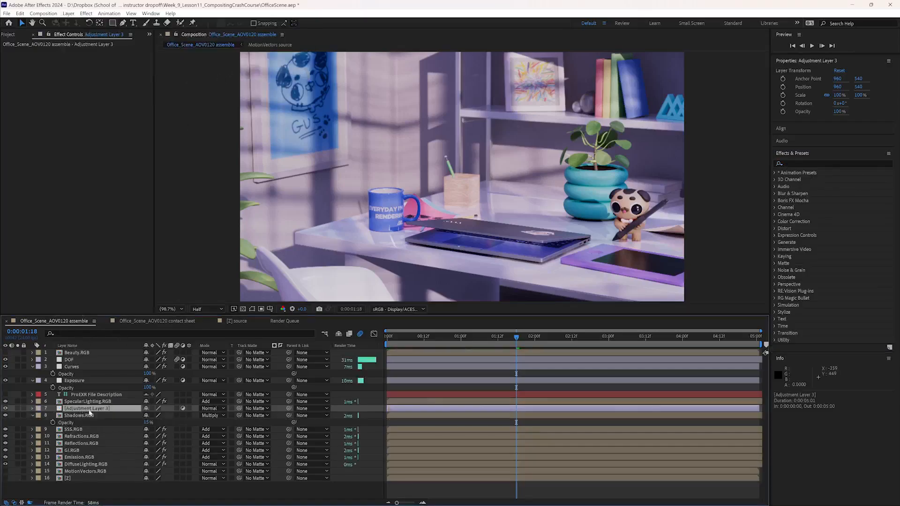
- Rename the new adjustment layer Vignette and place it between the Beauty.RGB and DOF layers
key(Return)
text(Vignet)
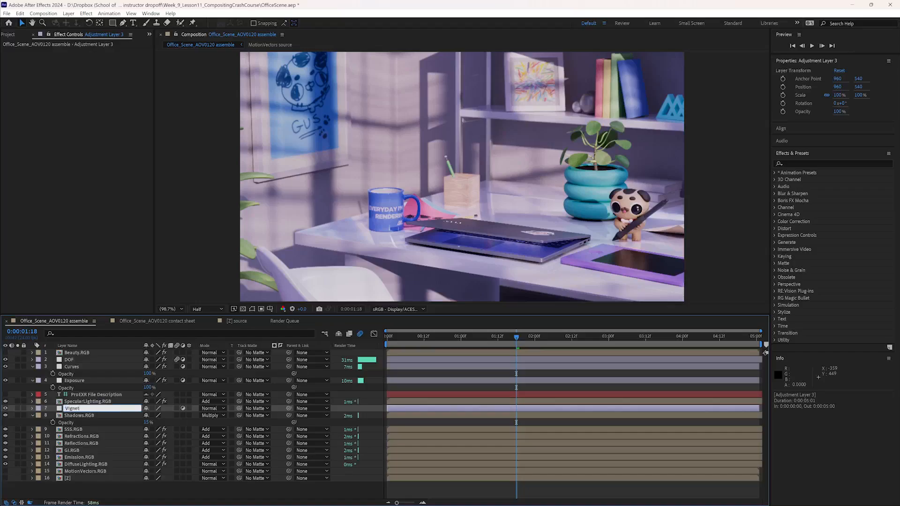
text(te)
key(Return)
drag(71, 410, 76, 366)
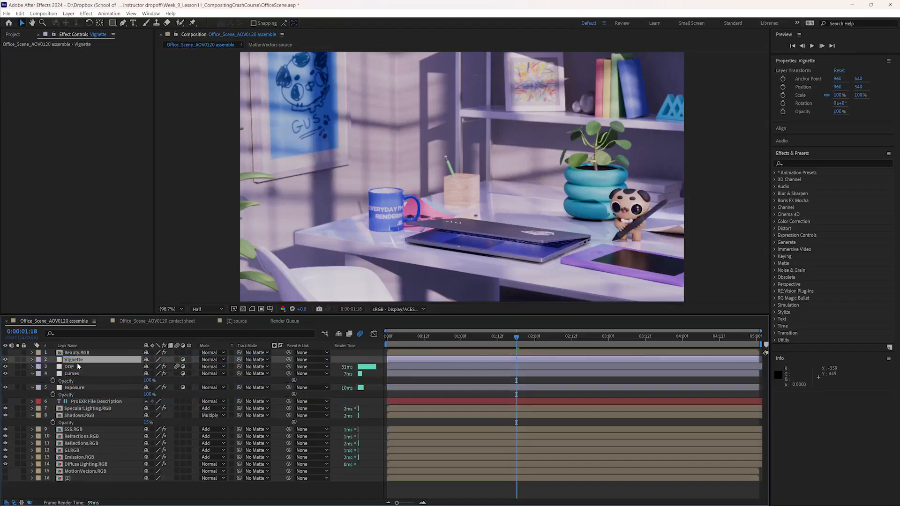
- Apply the Exposure effect to the Vignette layer and lower its master exposure to -3.27
click(811, 164)
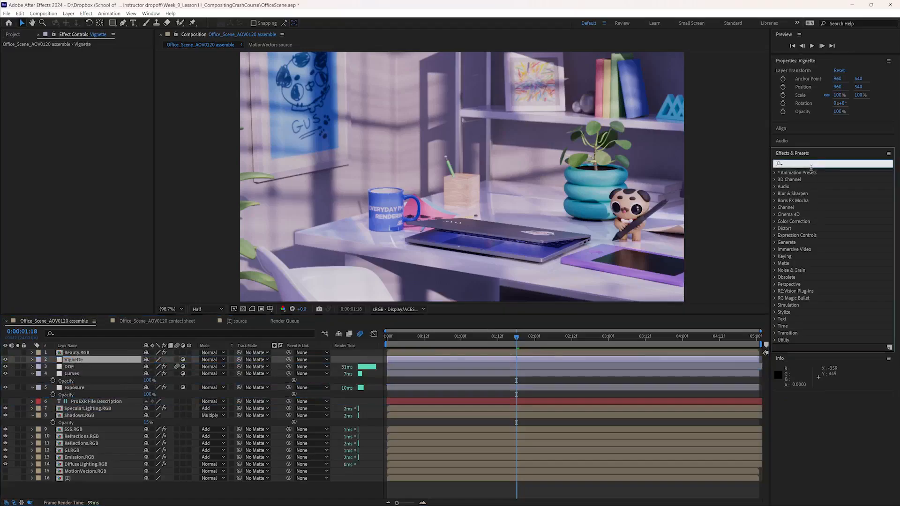
text(expo)
drag(787, 245, 75, 359)
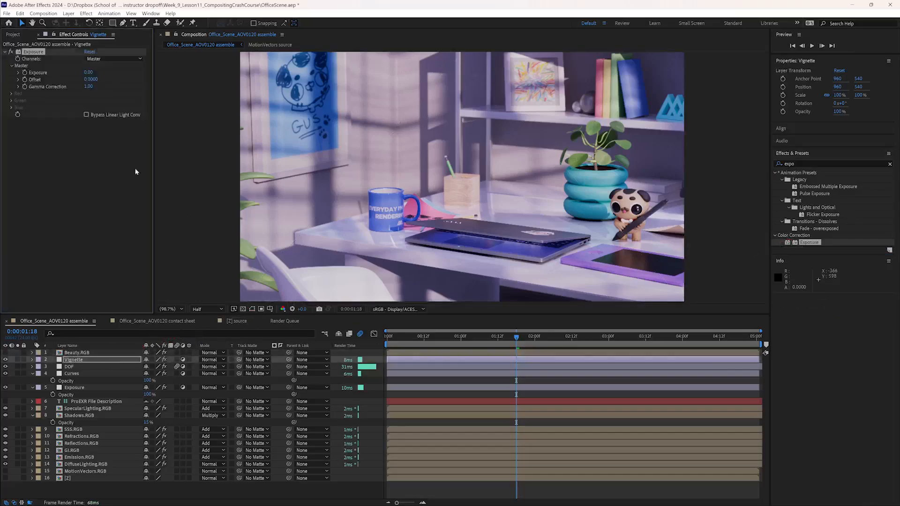
drag(88, 72, 37, 86)
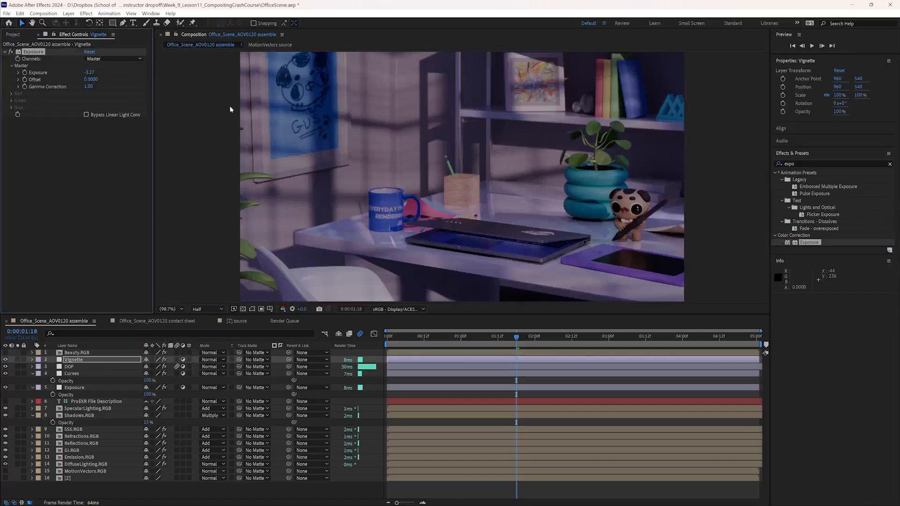
- Try an elliptical mask over the middle of the frame on the Vignette layer, and undo it
click(95, 360)
click(123, 22)
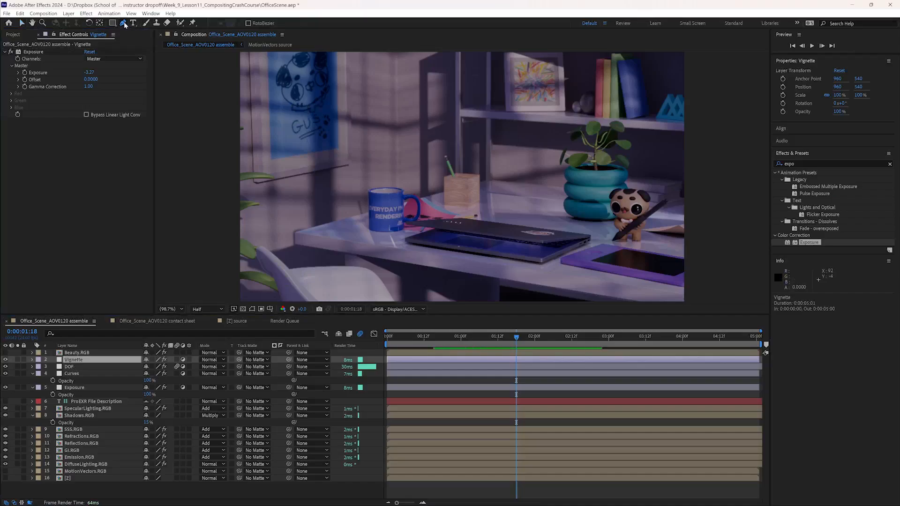
drag(112, 23, 136, 45)
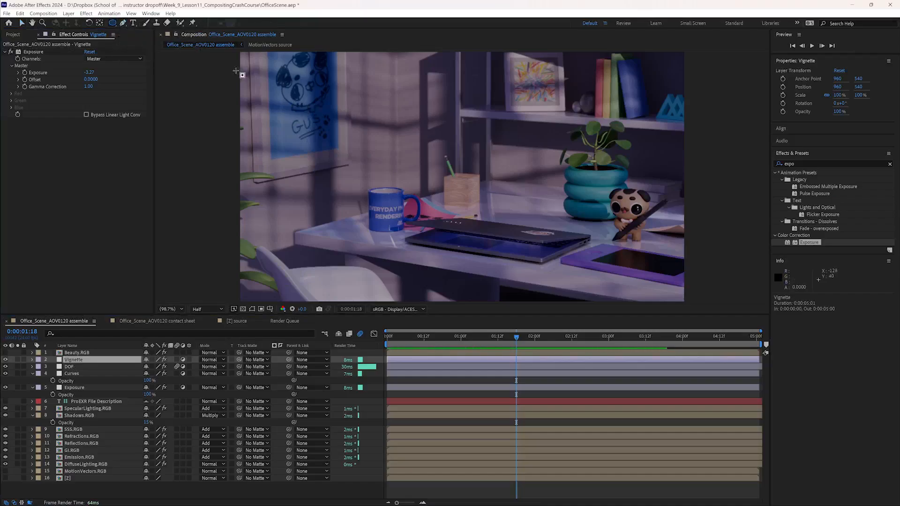
drag(283, 75, 655, 245)
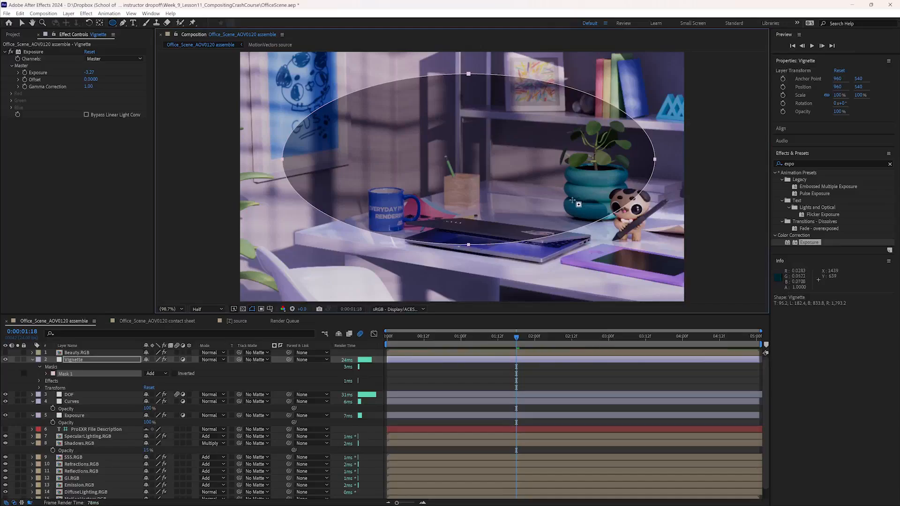
key(ctrl+z)
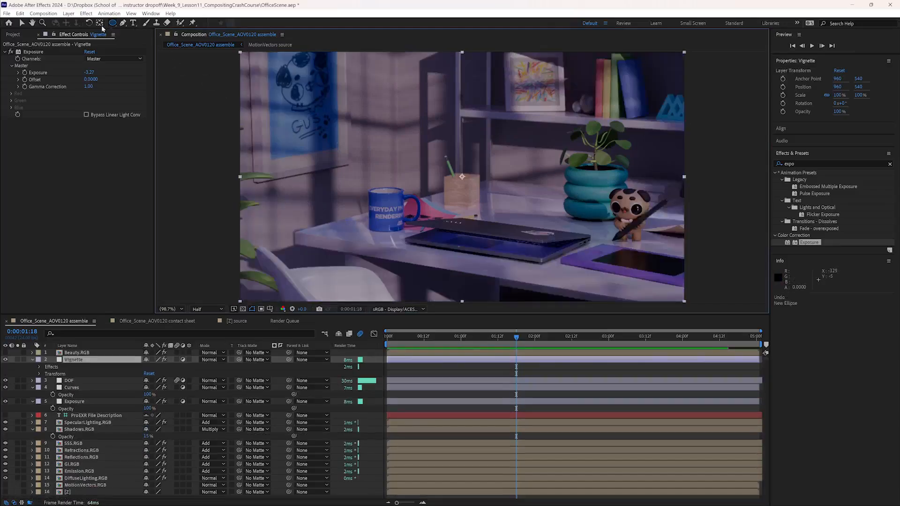
- Draw a closed, curved six-point Pen mask around the desk area on the Vignette layer and refine its upper-left curve
click(124, 23)
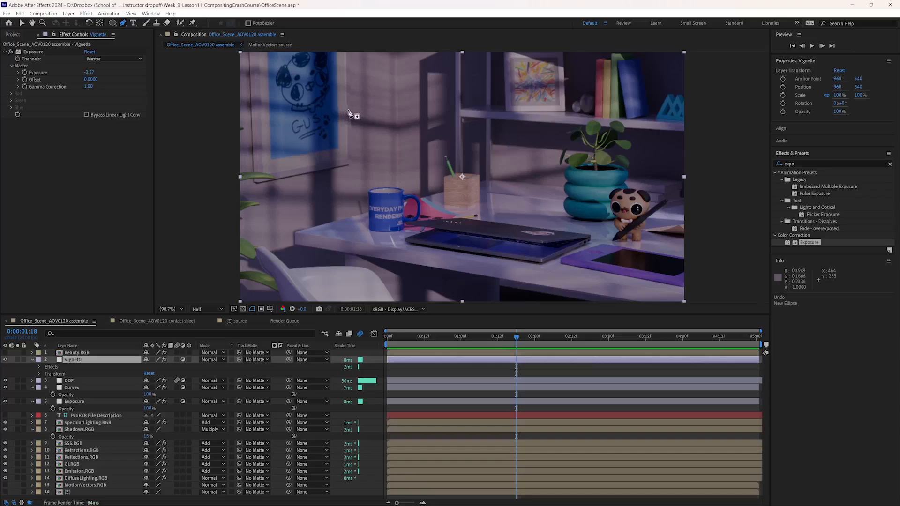
drag(331, 71, 406, 65)
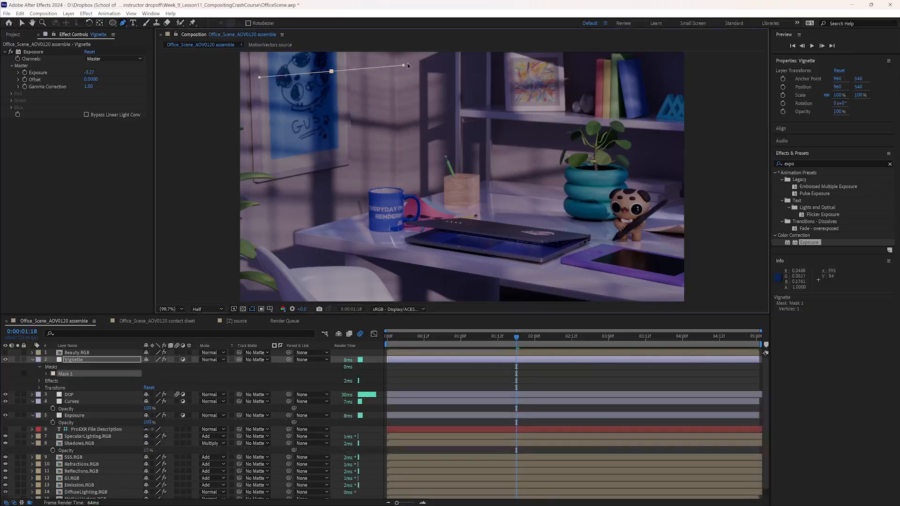
drag(567, 83, 623, 116)
drag(674, 163, 692, 177)
drag(597, 301, 638, 296)
drag(305, 264, 274, 244)
drag(256, 109, 256, 89)
click(331, 71)
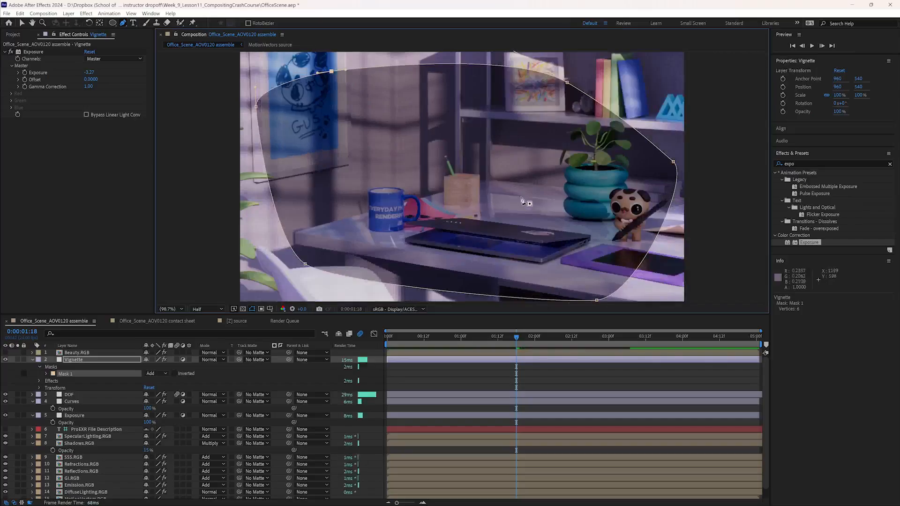
drag(256, 107, 275, 84)
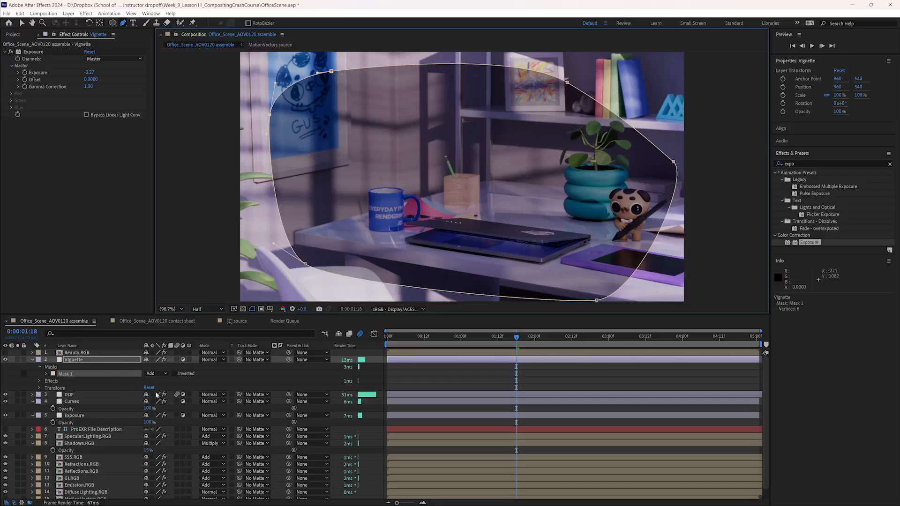
- Invert Mask 1 on the Vignette layer, with a feather of 247 pixels and an expansion of 17 pixels
click(84, 361)
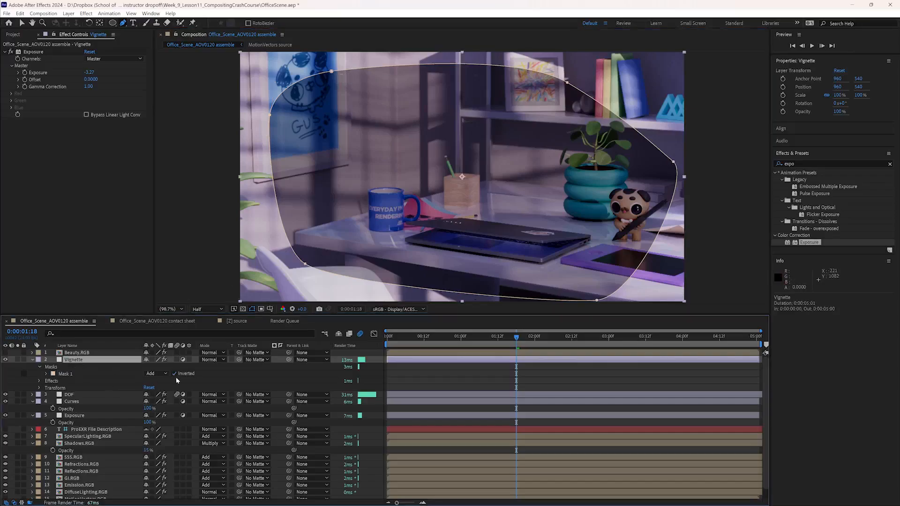
click(46, 373)
drag(155, 388, 215, 389)
mouse_move(146, 402)
mouse_down()
mouse_move(167, 401)
mouse_move(152, 402)
mouse_up()
- Reshape the upper-right part of the vignette mask into a rounder curve around the shelf and plant
click(565, 82)
drag(551, 88, 549, 90)
drag(657, 146, 661, 83)
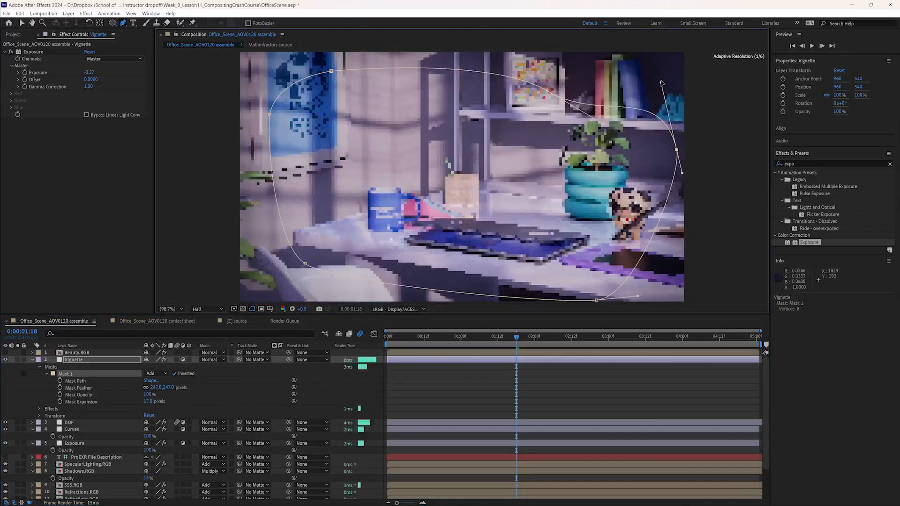
drag(604, 124, 600, 117)
click(597, 301)
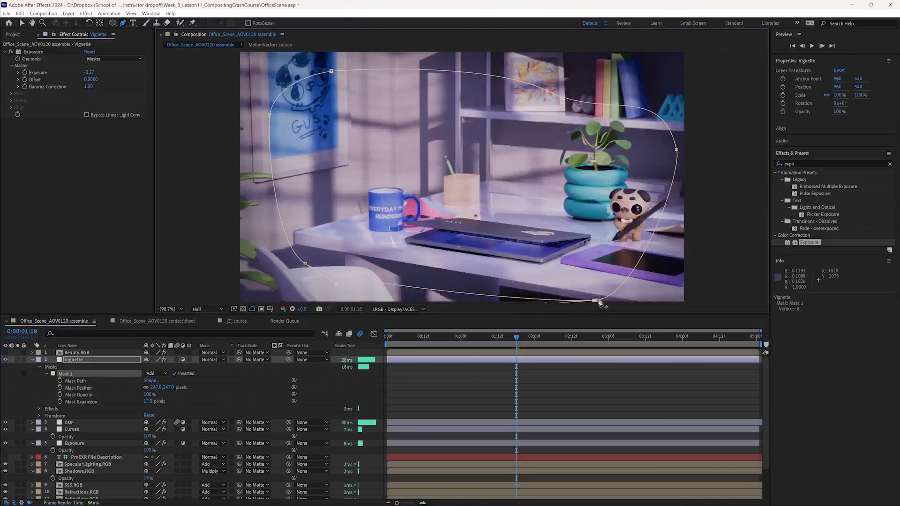
click(597, 301)
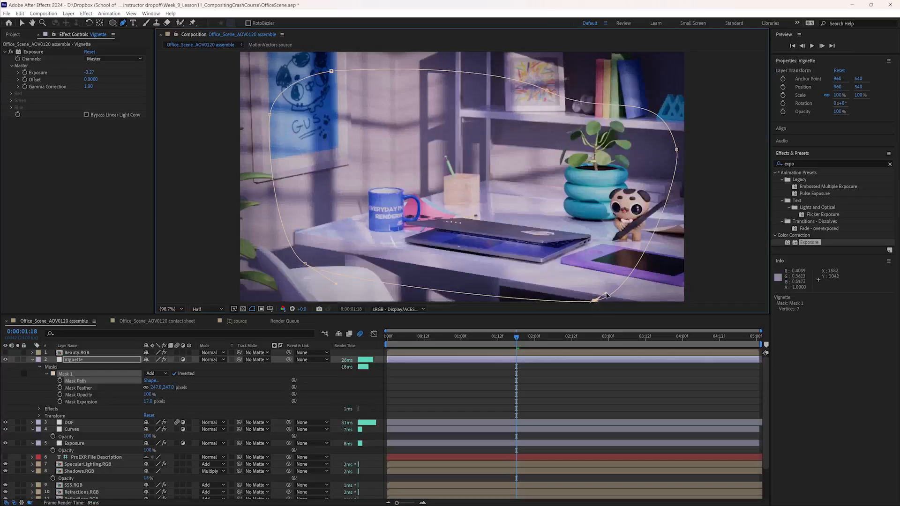
key(ctrl+z)
- Smooth the vignette mask's lower-right curve and adjust its lower-left and left points
drag(597, 300, 662, 291)
drag(305, 265, 302, 262)
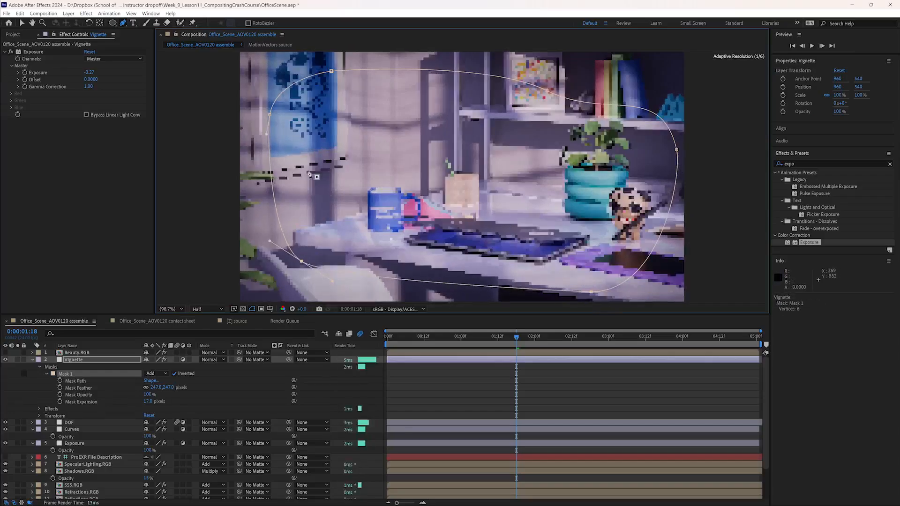
drag(270, 115, 269, 109)
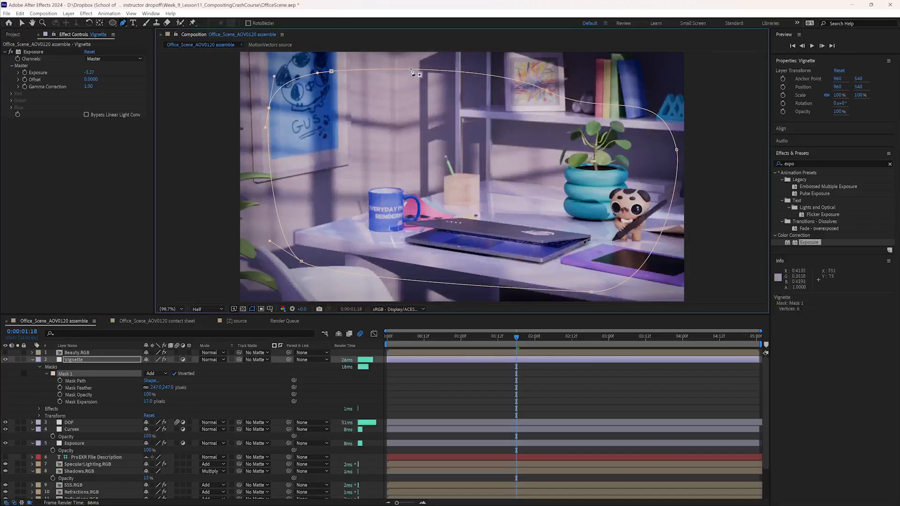
- Raise the vignette mask's top point above the frame and extend its curve handle toward the upper right
drag(332, 71, 335, 40)
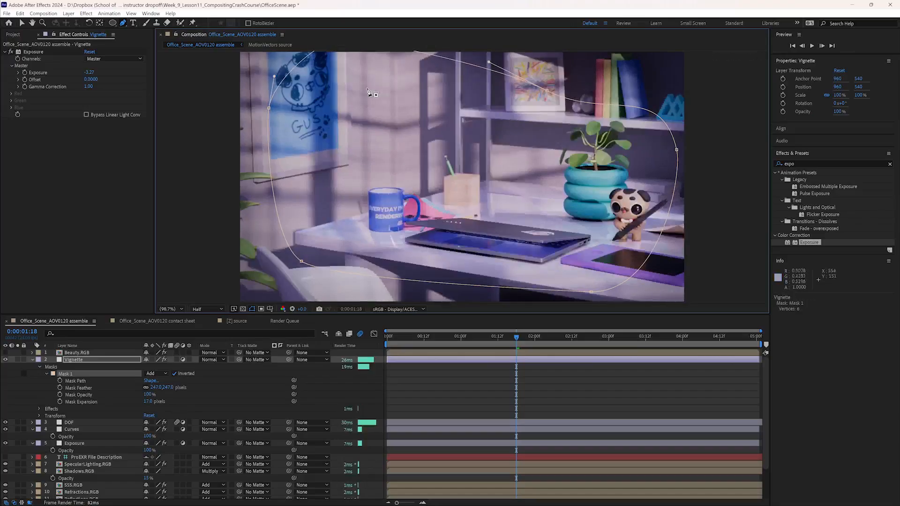
scroll(368, 94, up, 2)
drag(353, 81, 478, 51)
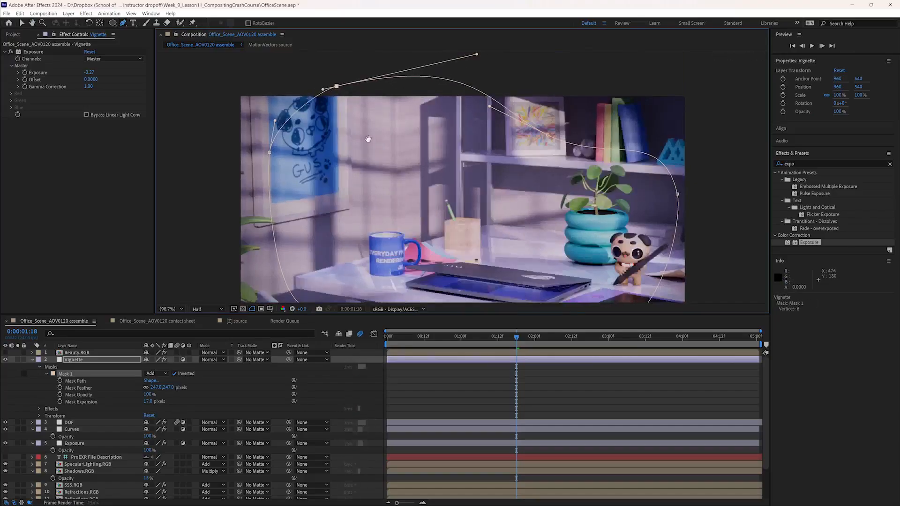
scroll(369, 133, down, 5)
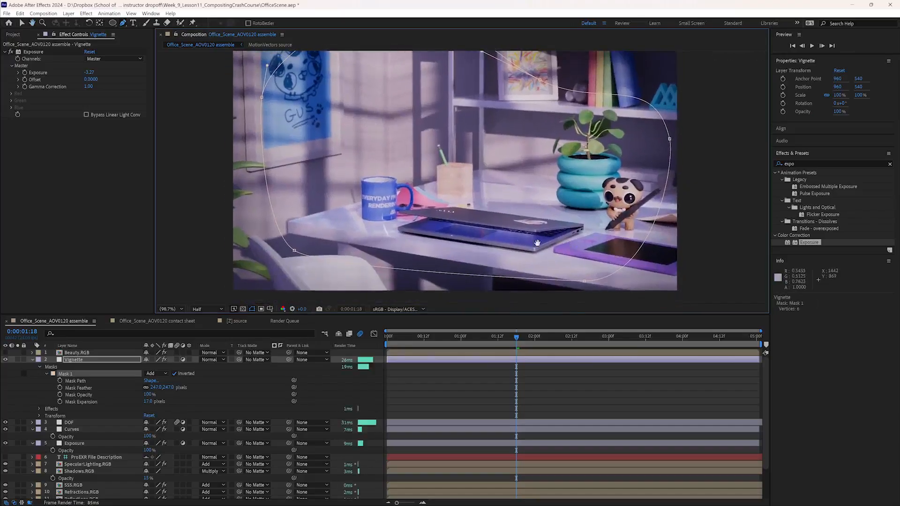
middle_drag(478, 234, 474, 237)
click(707, 151)
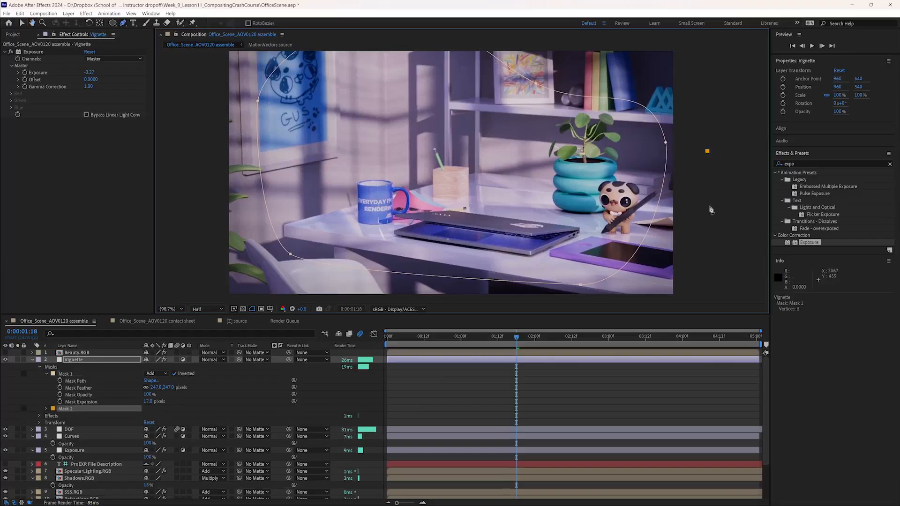
- Toggle the Vignette layer's visibility to compare the frame with and without the darkened edges
click(5, 360)
click(5, 360)
click(5, 360)
click(6, 360)
click(5, 360)
click(6, 360)
- Set the Vignette layer's master exposure to -2.19
click(77, 360)
mouse_move(89, 73)
mouse_down()
mouse_move(125, 70)
mouse_move(90, 72)
mouse_move(103, 72)
mouse_up()
click(85, 161)
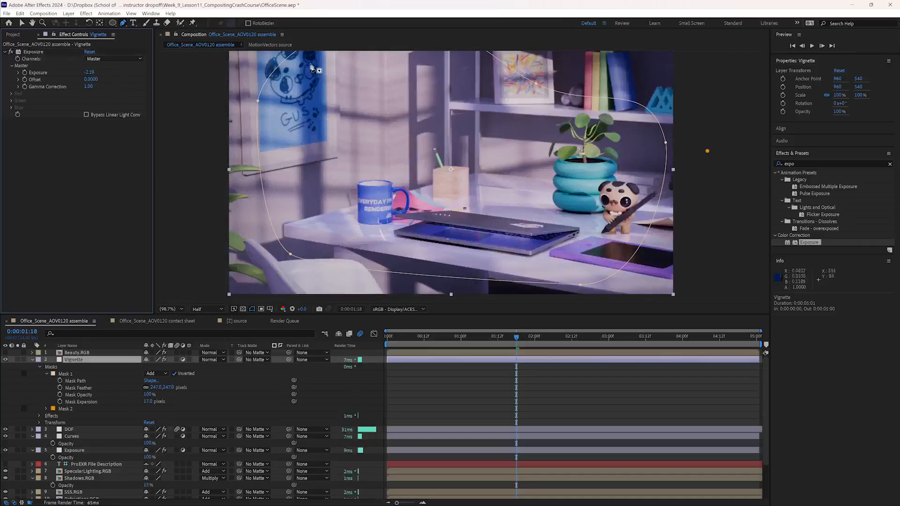
drag(513, 216, 506, 219)
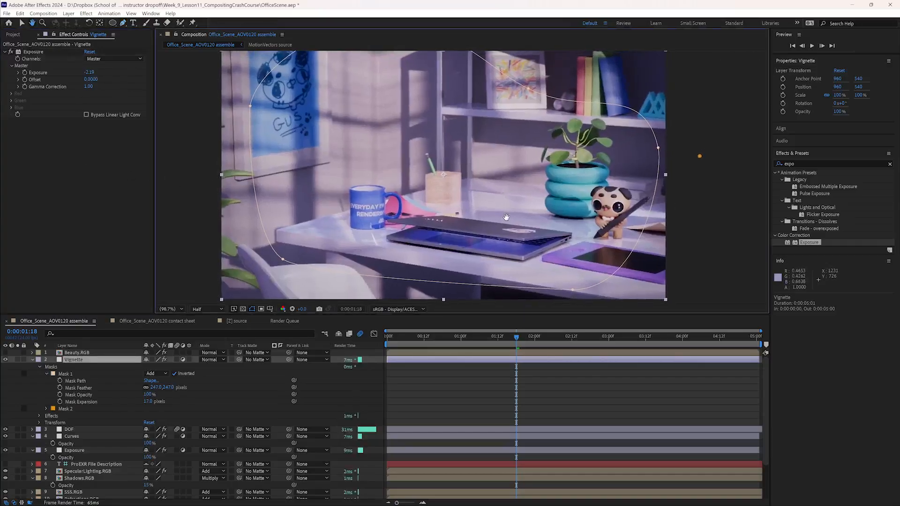
- Collapse the Vignette and Curves layer properties and search the effects for "lut"
click(32, 360)
click(33, 374)
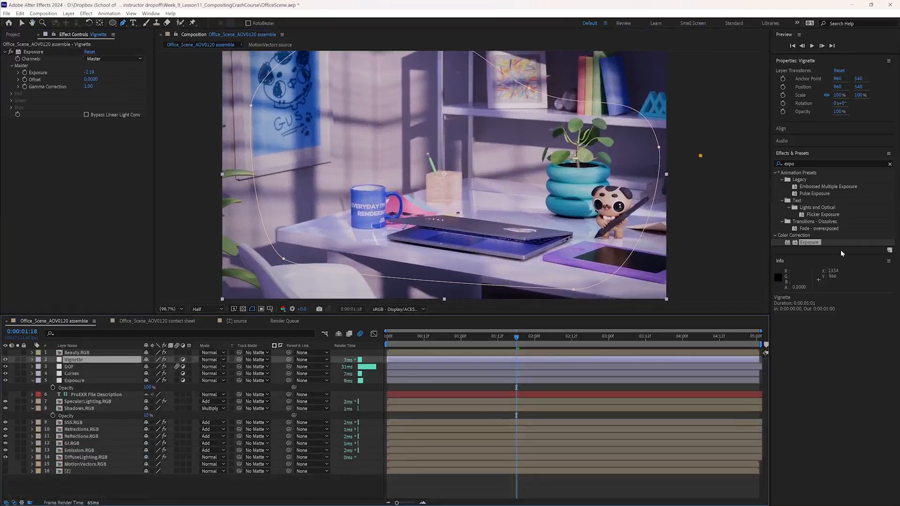
click(788, 163)
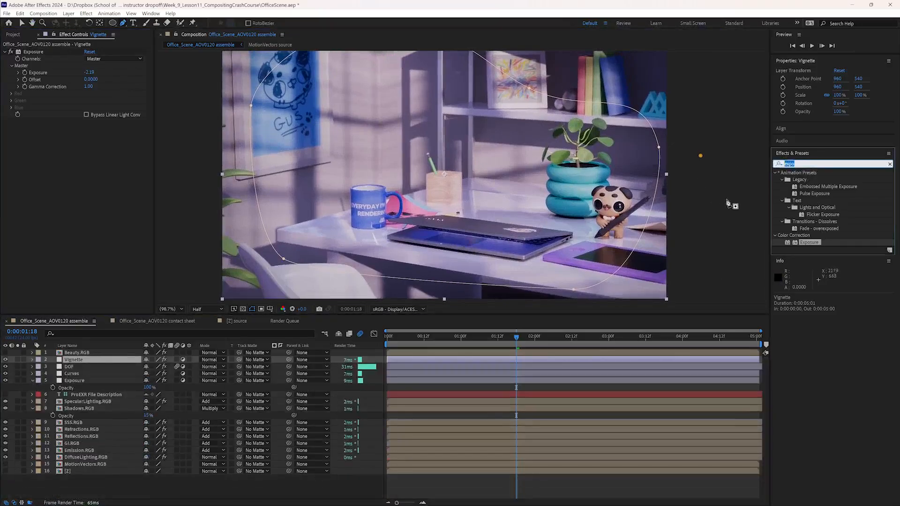
text(lut)
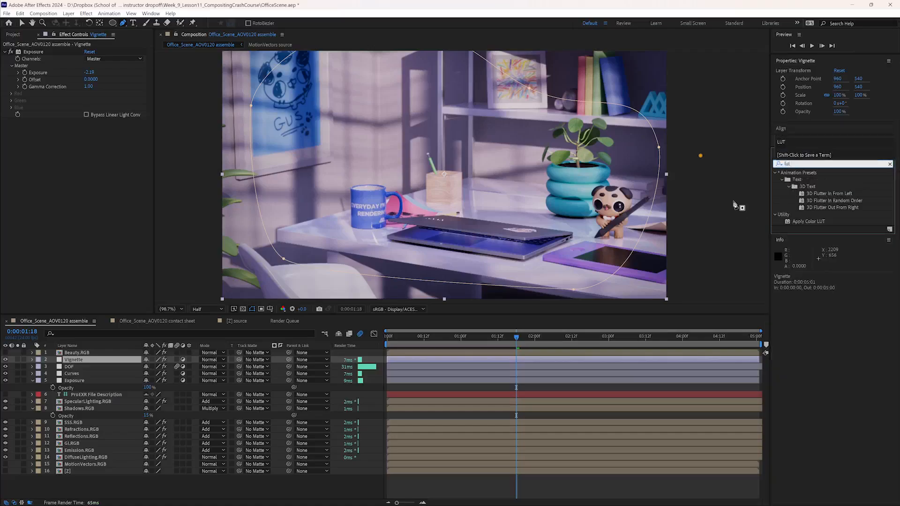
click(75, 374)
click(74, 360)
key(Return)
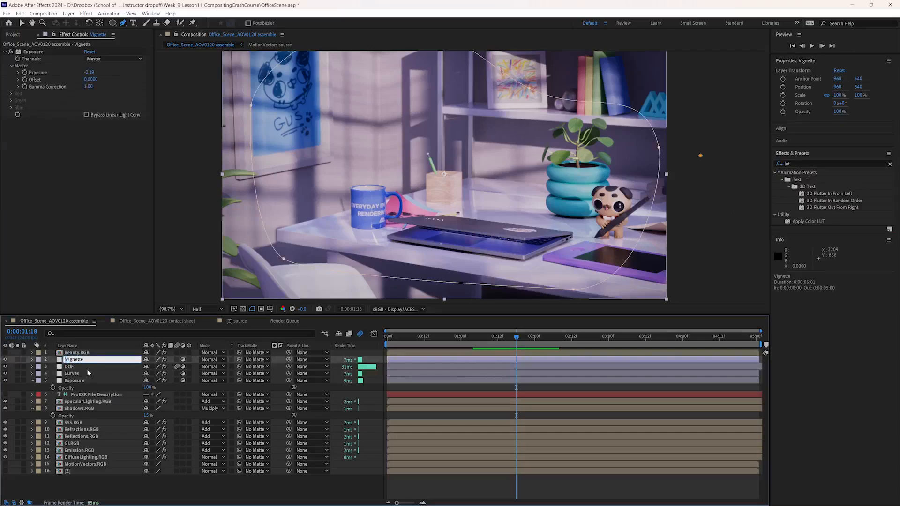
key(Return)
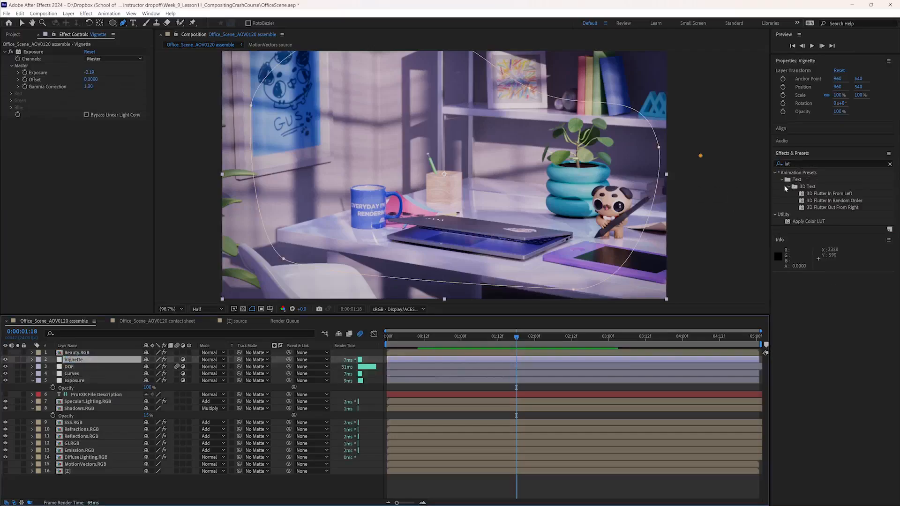
click(731, 192)
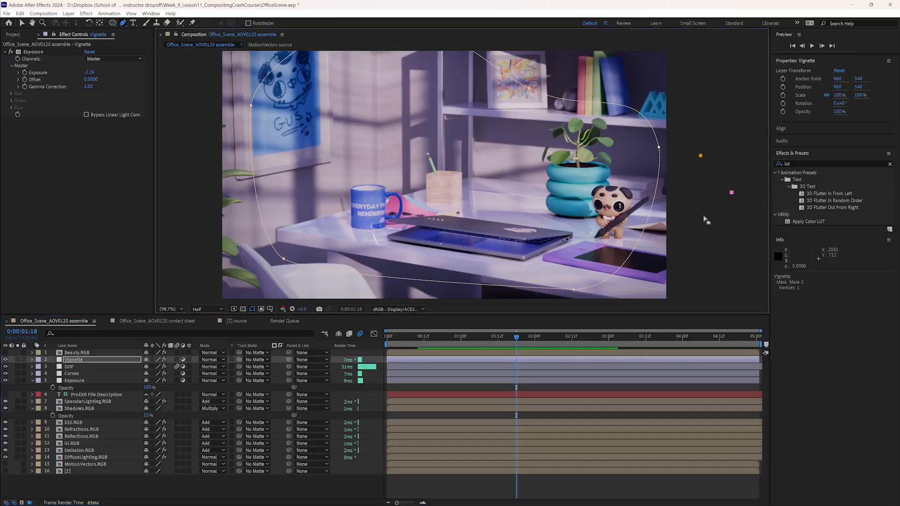
key(ctrl+z)
- Open the MotionVectors.RGB source composition and scrub its timeline to examine the motion vectors as the laptop opens
key(v)
drag(552, 337, 489, 336)
double_click(77, 464)
drag(400, 338, 507, 335)
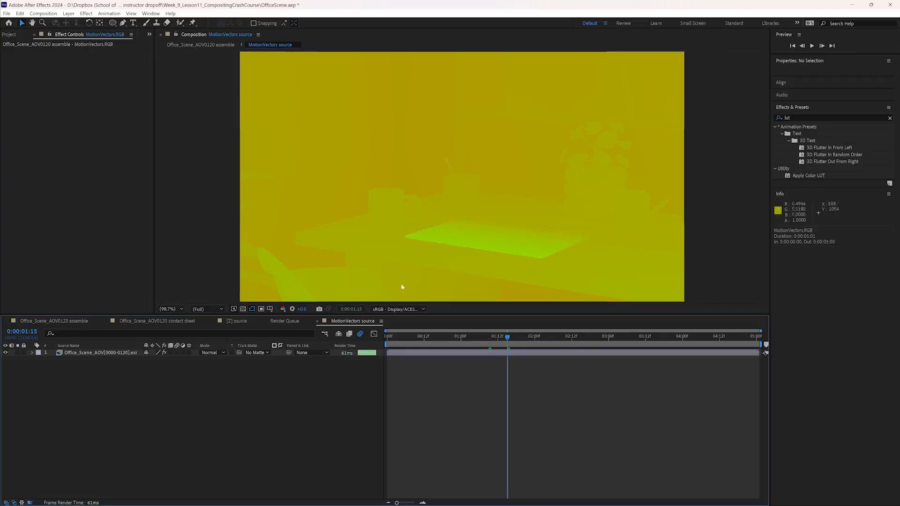
drag(498, 338, 544, 359)
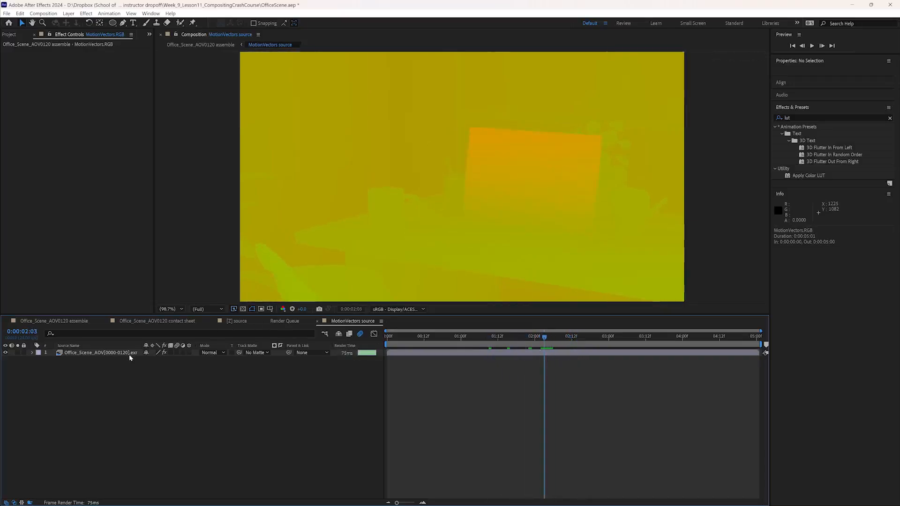
click(537, 337)
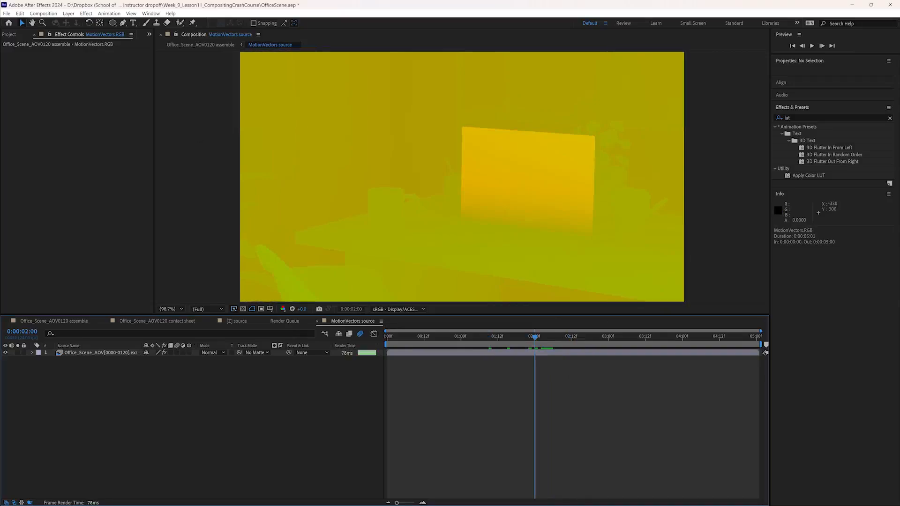
- Return to the Office_Scene_AOV0120 assemble composition and add an adjustment layer named MoBlur above Vignette
click(8, 35)
click(54, 321)
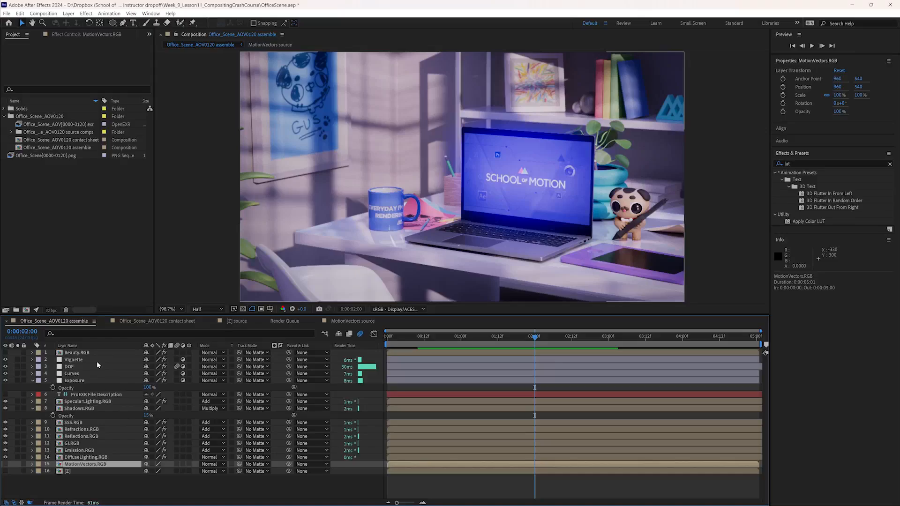
click(80, 360)
click(69, 13)
mouse_move(96, 21)
click(218, 77)
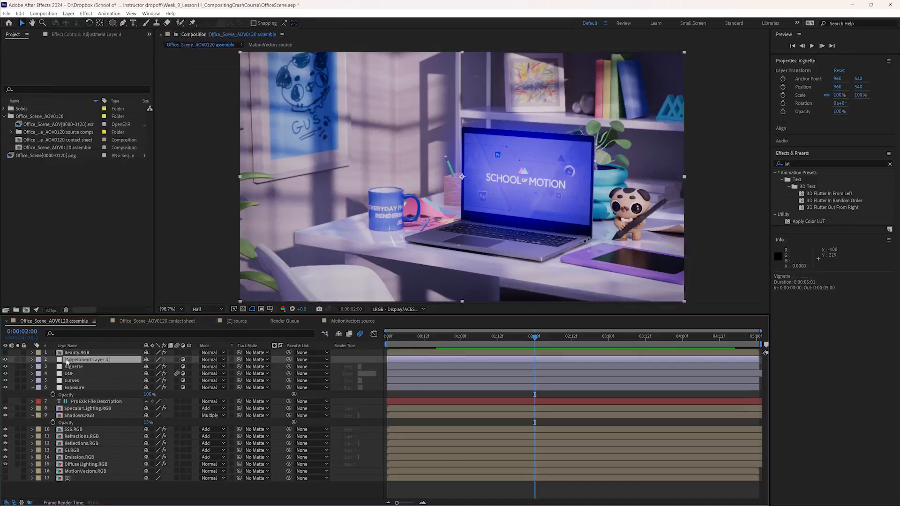
key(Return)
text(MO)
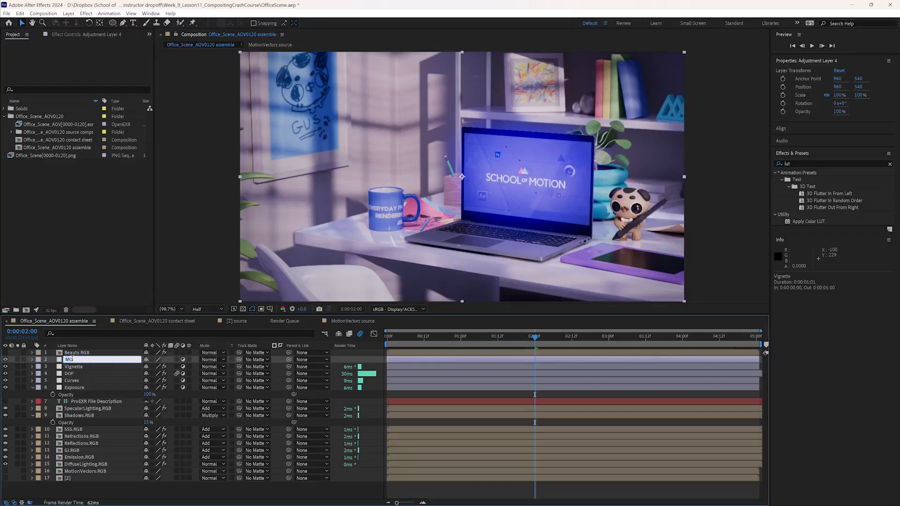
text(Blur)
key(Return)
- Search the effects for "blur" and try Pixel Motion Blur on the MoBlur layer
click(798, 164)
key(BackSpace)
key(BackSpace)
key(BackSpace)
text(blur)
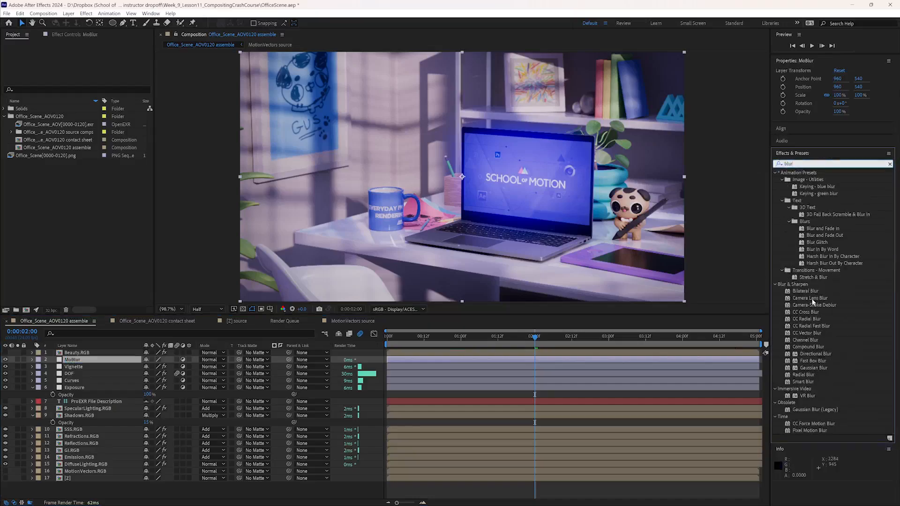
double_click(807, 430)
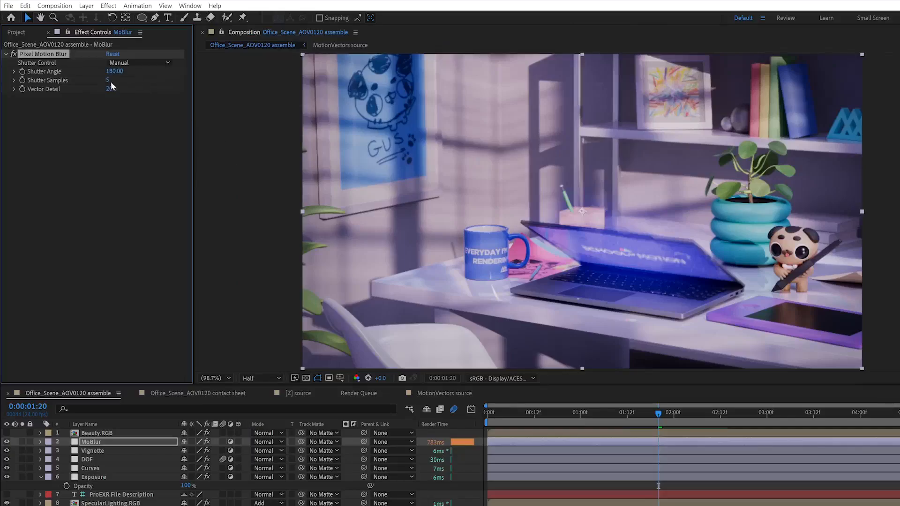
- Try 20 shutter samples for Pixel Motion Blur, and remove the effect from the MoBlur layer
click(86, 72)
text(20)
key(Return)
key(Delete)
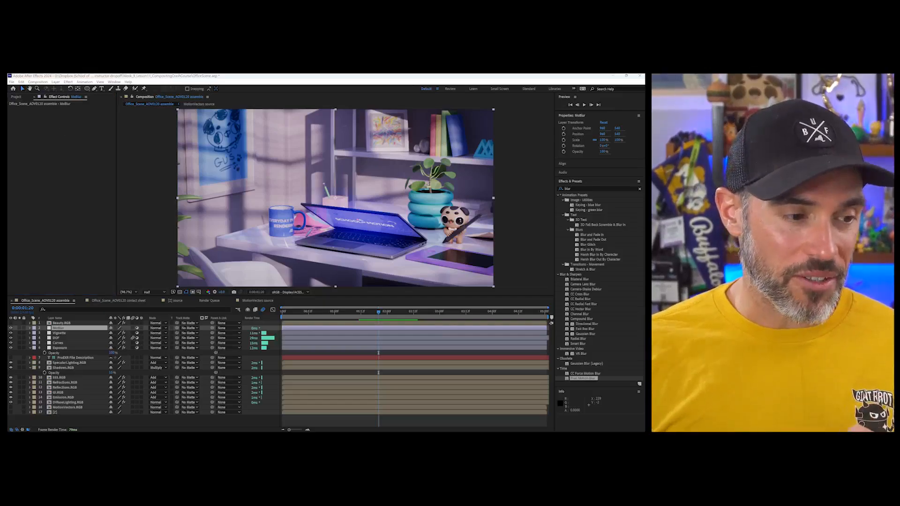
- Bring in the browser to view the ReelSmart Motion Blur product page, and return to the MoBlur layer in After Effects
drag(7, 197, 246, 99)
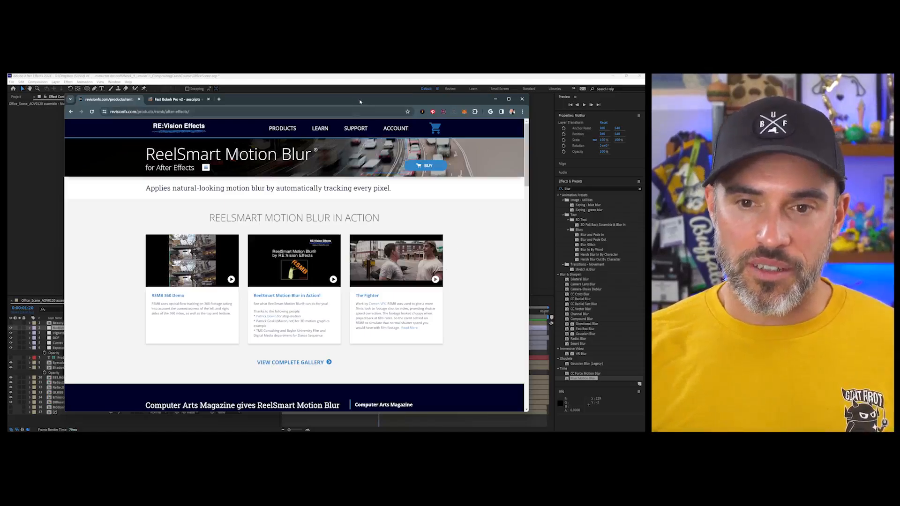
drag(343, 104, 8, 157)
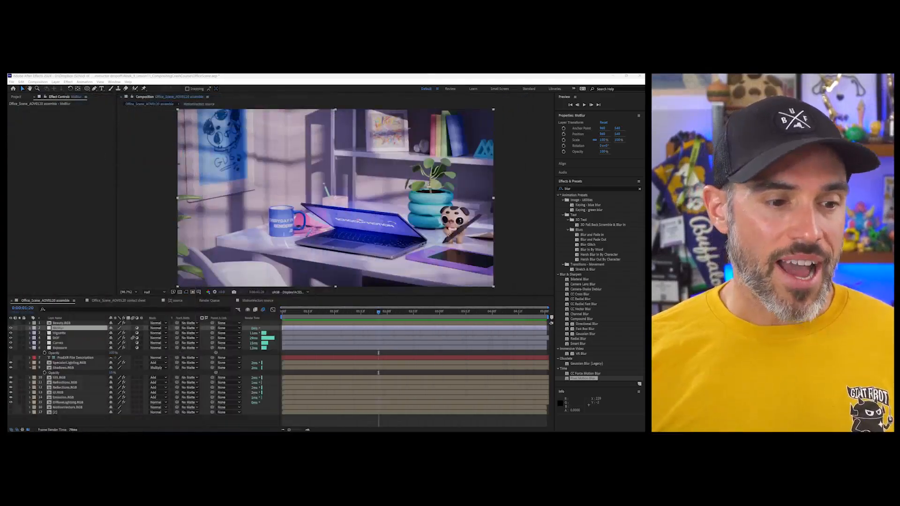
click(99, 329)
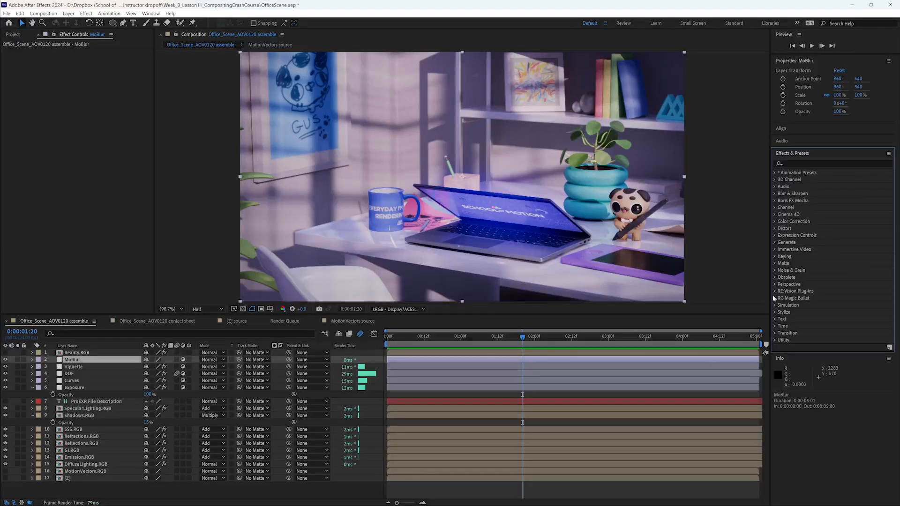
- Apply RSMB Pro Vectors to the MoBlur layer with MotionVectors.RGB as its Motion Vectors source
click(775, 291)
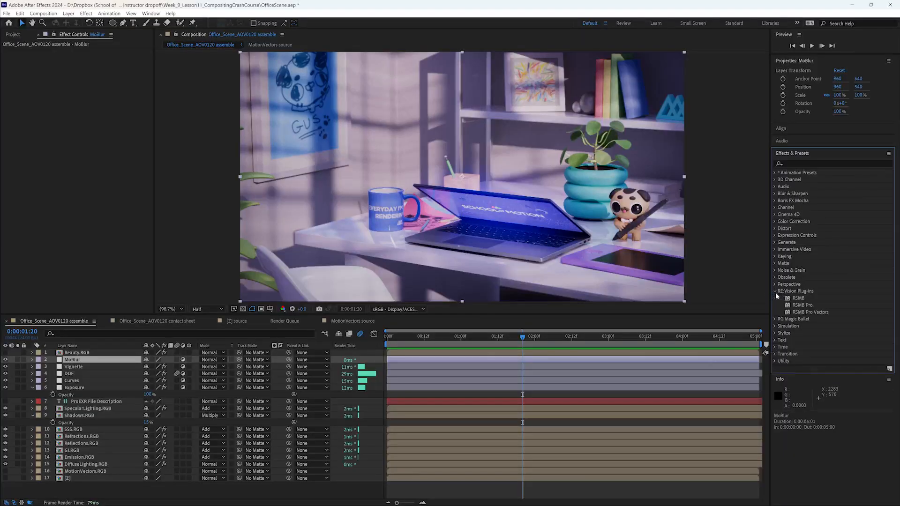
click(804, 313)
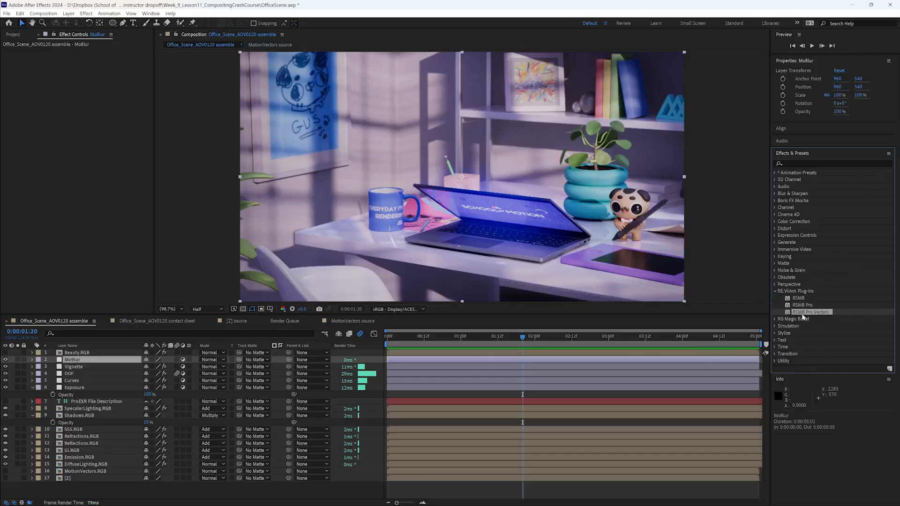
drag(790, 313, 85, 147)
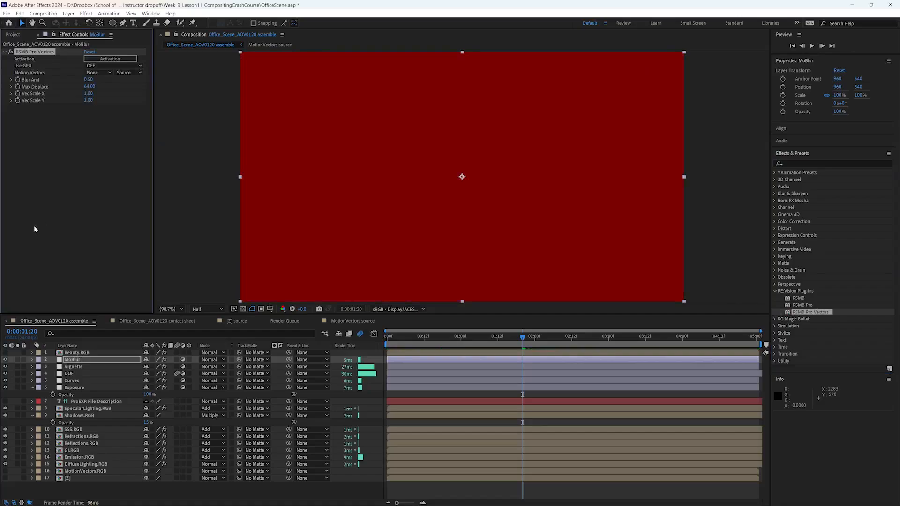
click(96, 73)
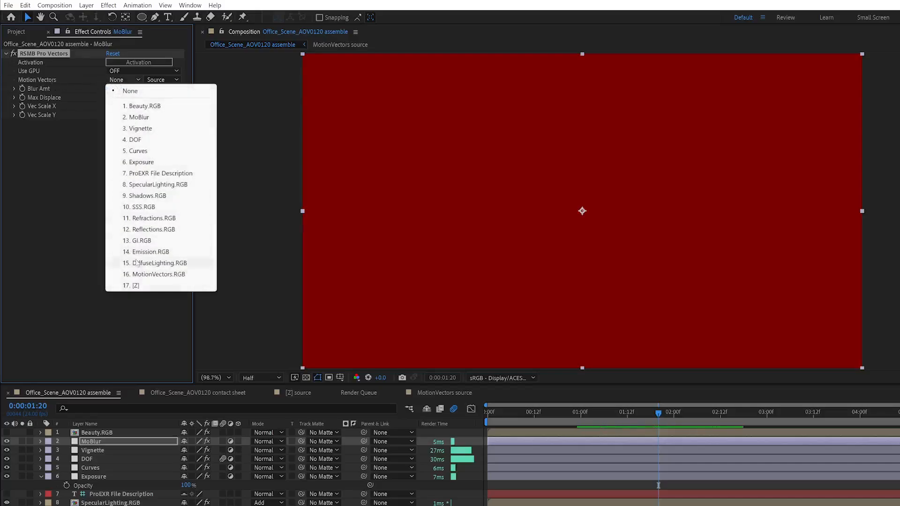
click(169, 274)
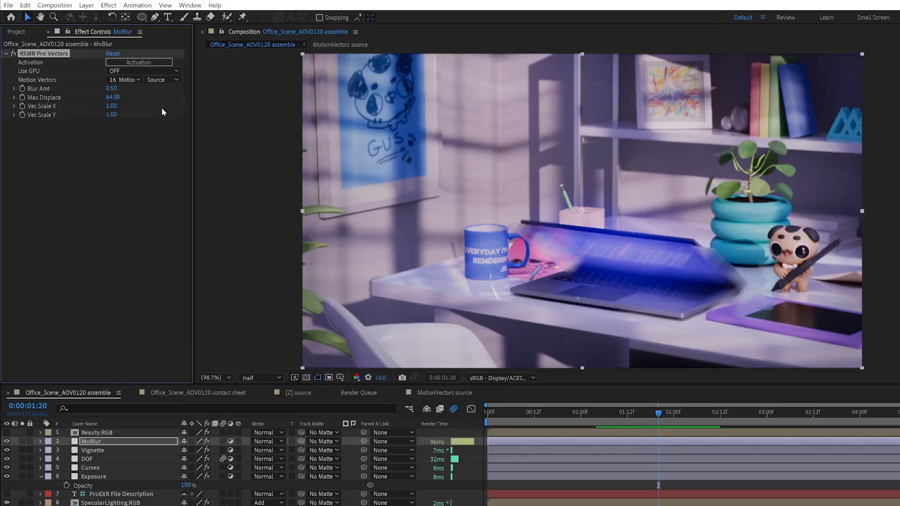
- Try a Blur Amt of 0.2 in the RSMB Pro Vectors effect
click(112, 88)
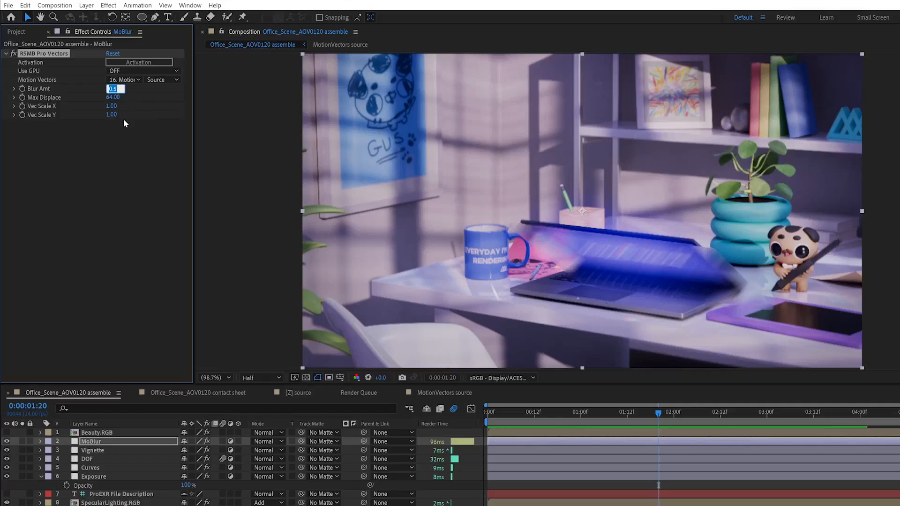
text(0.2)
key(Return)
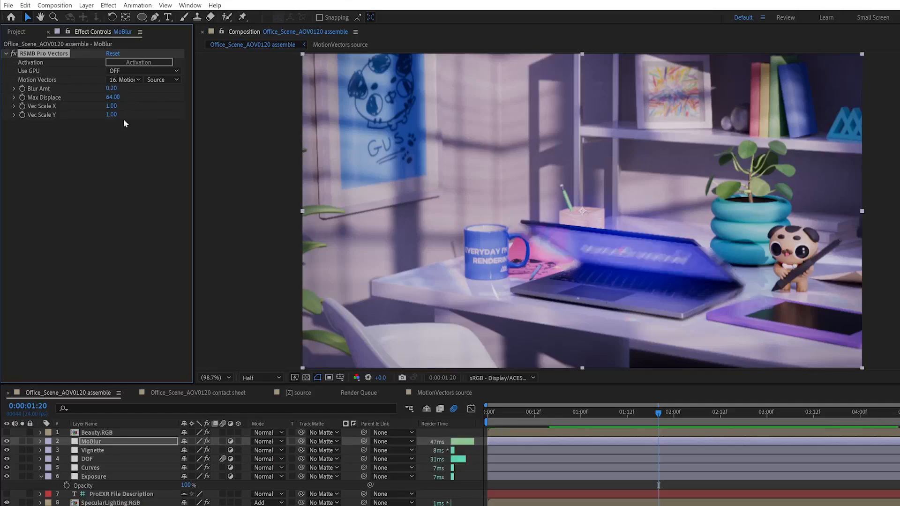
- Try Max Displace values of 300 and 50 for the motion blur
drag(113, 97, 95, 98)
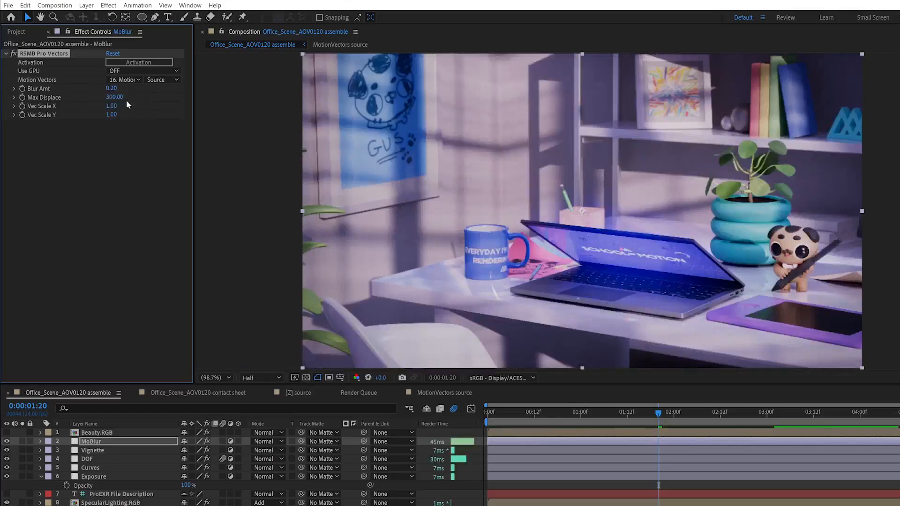
click(123, 99)
text(2600)
key(Return)
click(112, 97)
text(50)
key(Return)
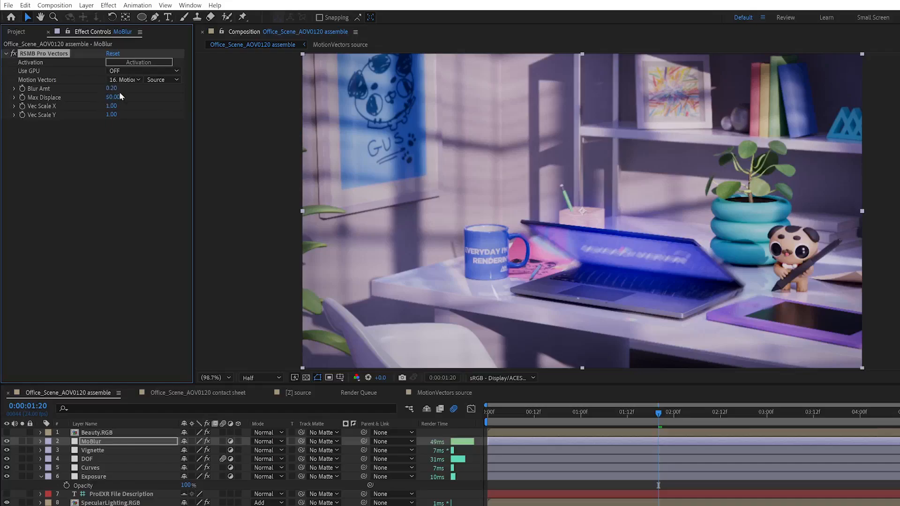
- Try raising Vec Scale X and Vec Scale Y to 10
click(112, 106)
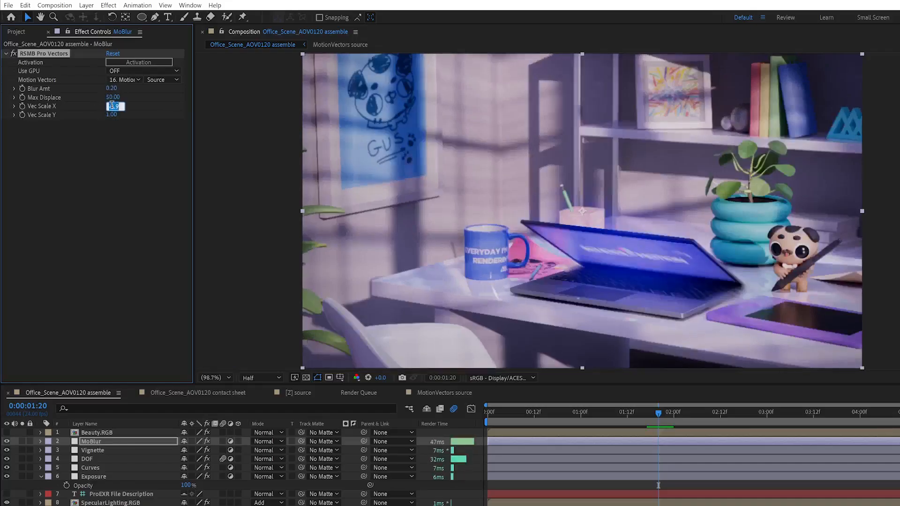
click(78, 159)
drag(113, 106, 229, 105)
drag(113, 115, 194, 109)
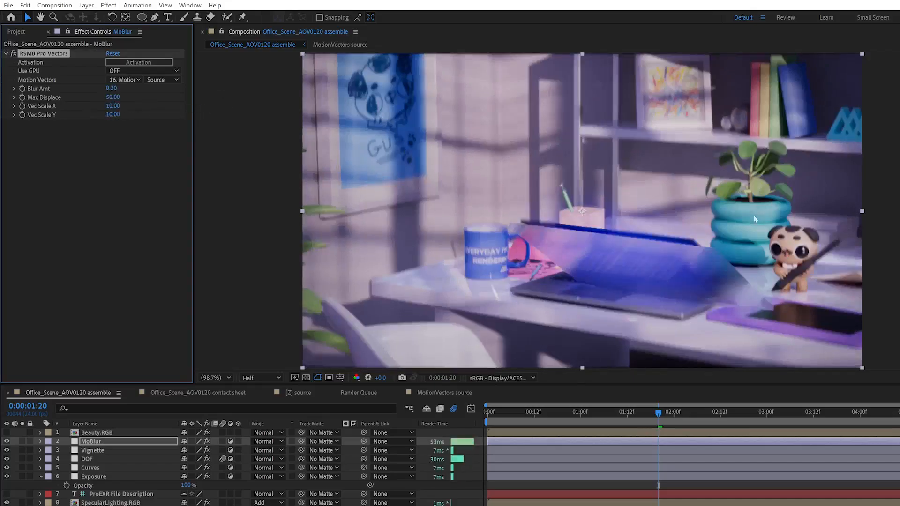
- Set both Vec Scale X and Vec Scale Y of RSMB Pro Vectors to 0.5
click(112, 106)
text(0.5)
key(Tab)
text(5)
key(Return)
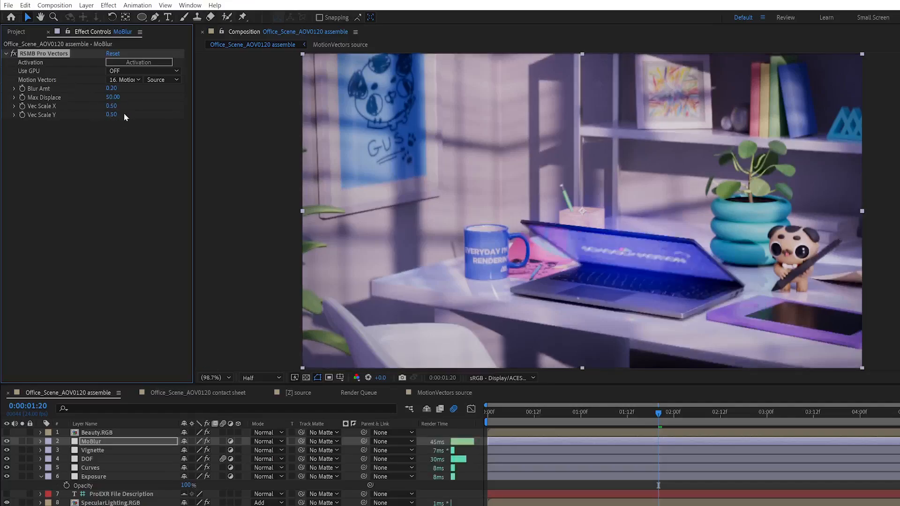
- Set the effect's Max Displace to 20 and Blur Amt to 0.5, and inspect the blur on the laptop up close
mouse_move(113, 97)
mouse_down()
mouse_move(132, 96)
mouse_move(108, 98)
mouse_up()
click(110, 98)
text(20)
key(Return)
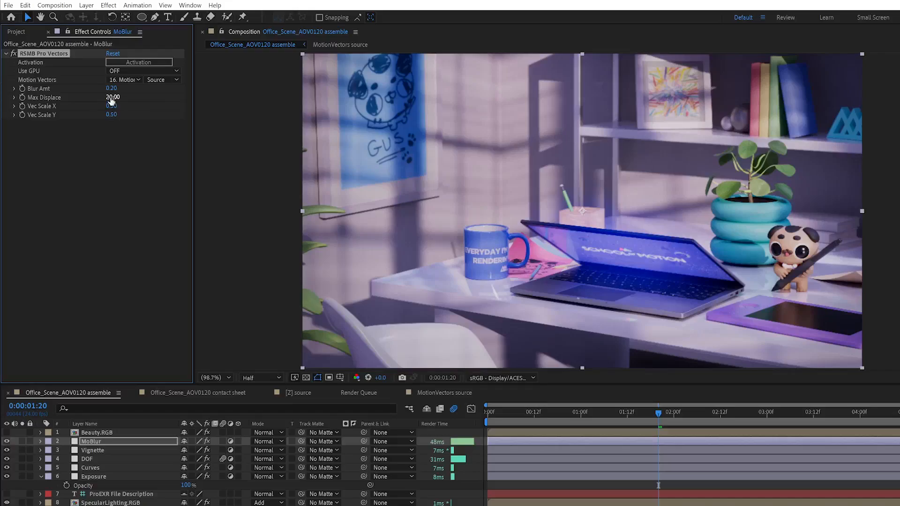
click(111, 89)
text(.5)
key(Return)
scroll(600, 260, up, 4)
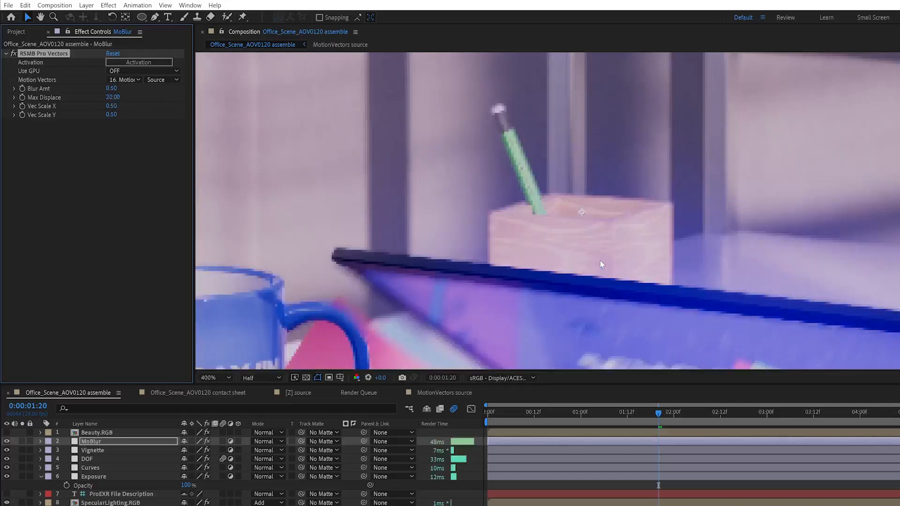
scroll(601, 263, down, 1)
scroll(601, 264, down, 1)
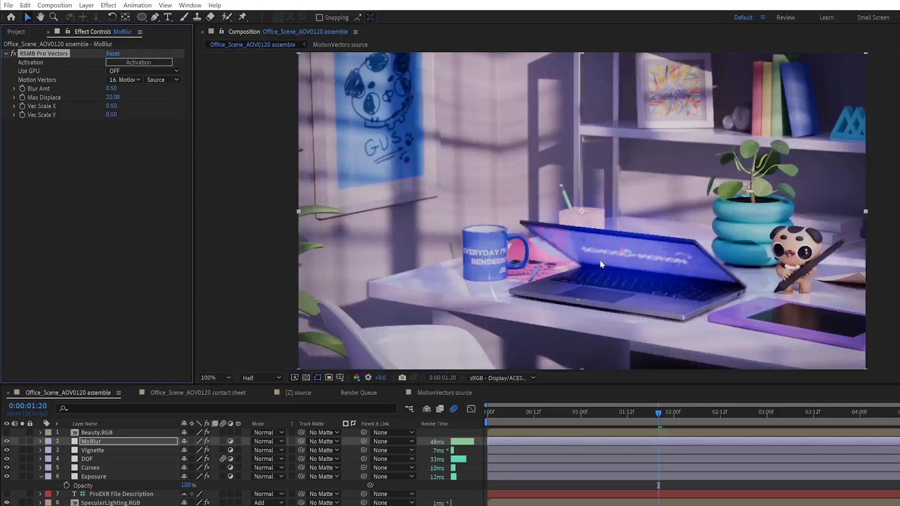
- Preview the motion-blurred animation and scrub through the laptop's opening movement
key(space)
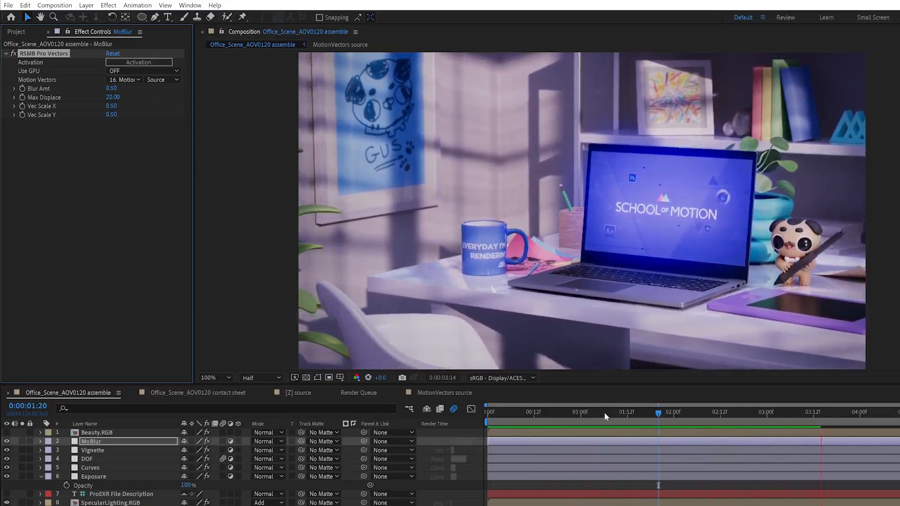
click(648, 417)
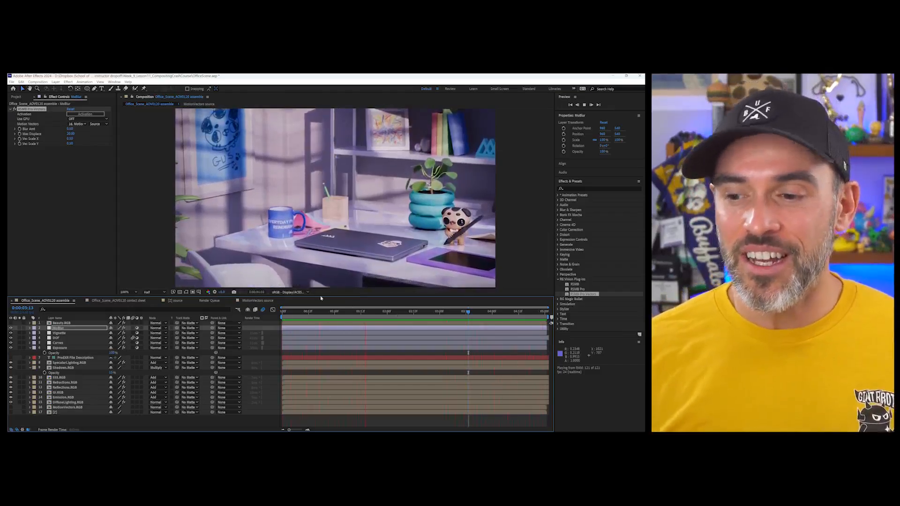
key(space)
drag(419, 313, 385, 314)
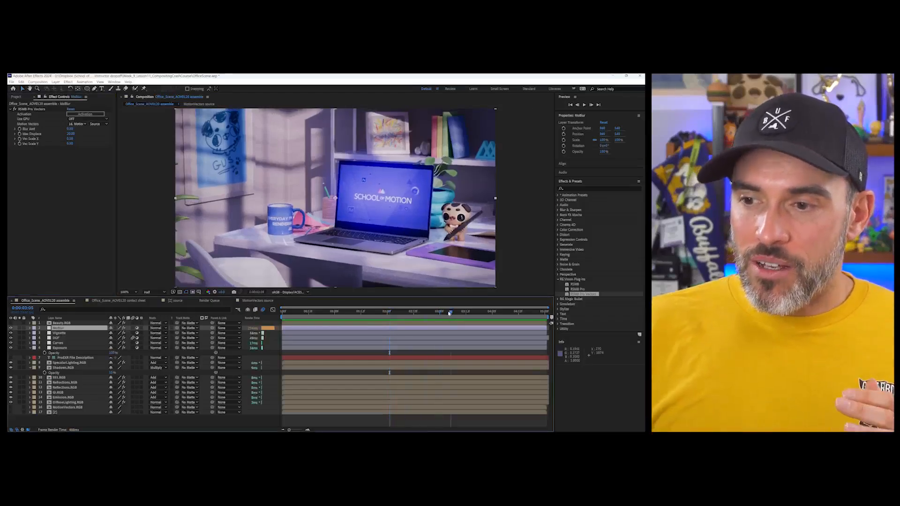
- Go to 0:00:03:04 and compare the graded composite with the Beauty.RGB pass by switching that layer's visibility
click(448, 312)
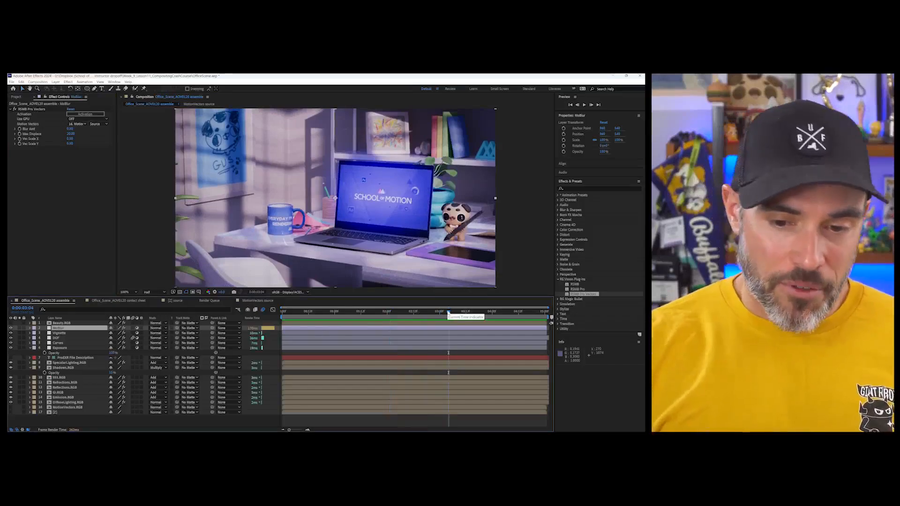
click(60, 348)
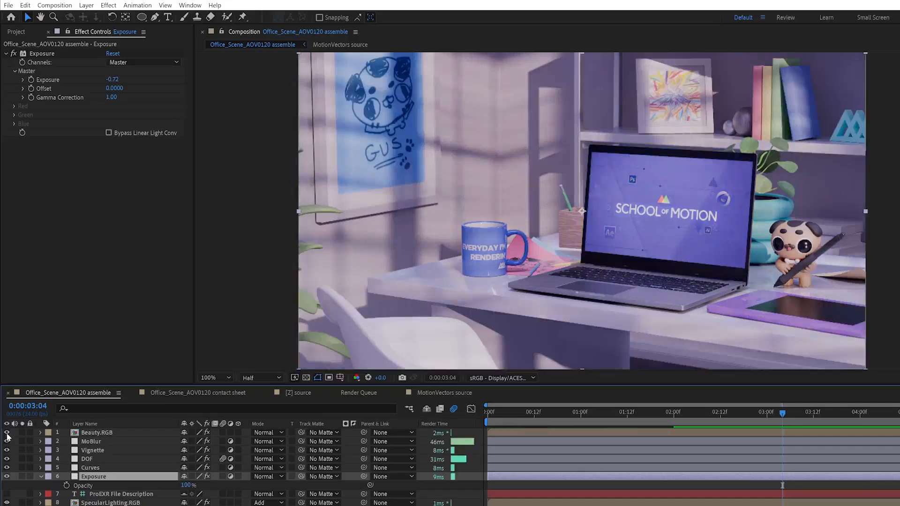
click(6, 434)
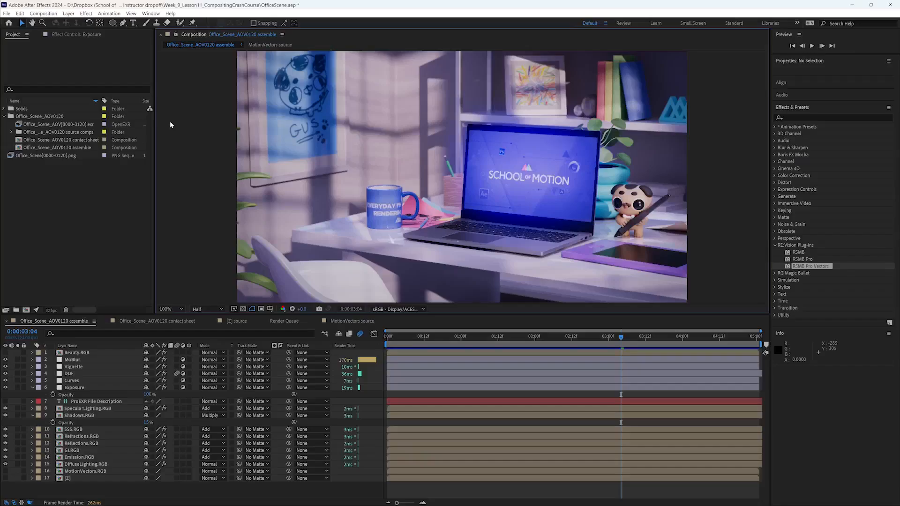
- Add the Office_Scene_AOV0120 assemble composition to the render queue with TEST_RENDER_V2_REV5 as the H.264 output file name
click(77, 322)
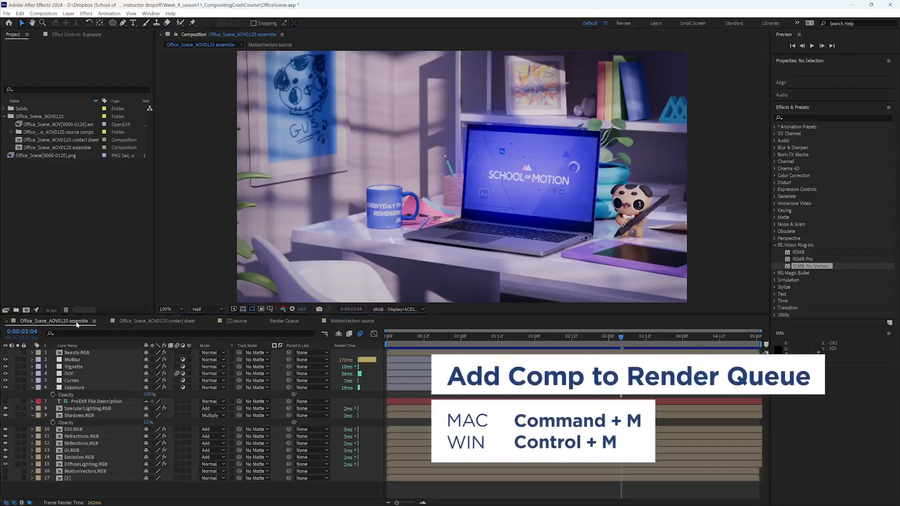
key(ctrl+m)
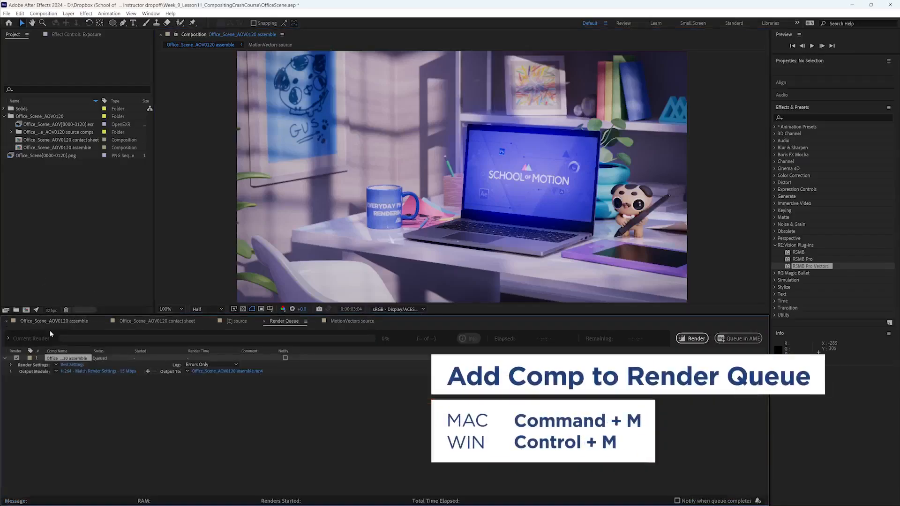
click(240, 372)
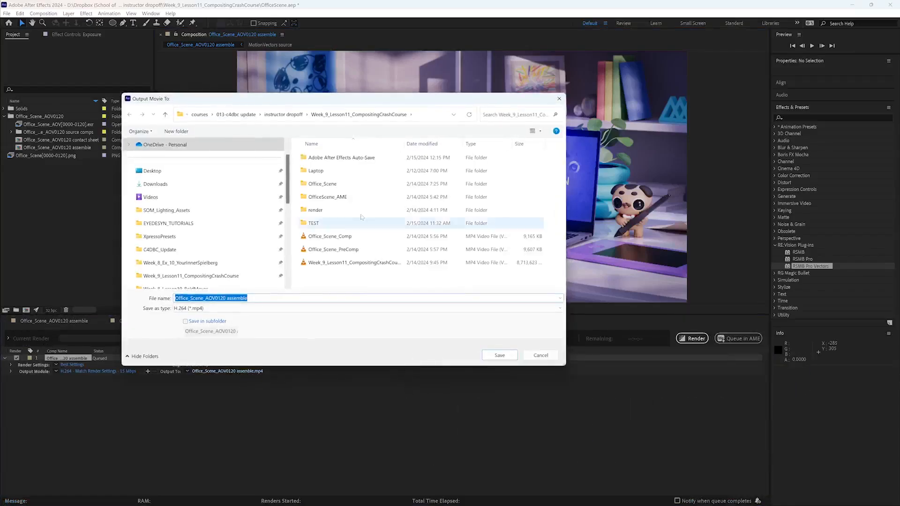
text(TEST_RENDER_V2_REV5)
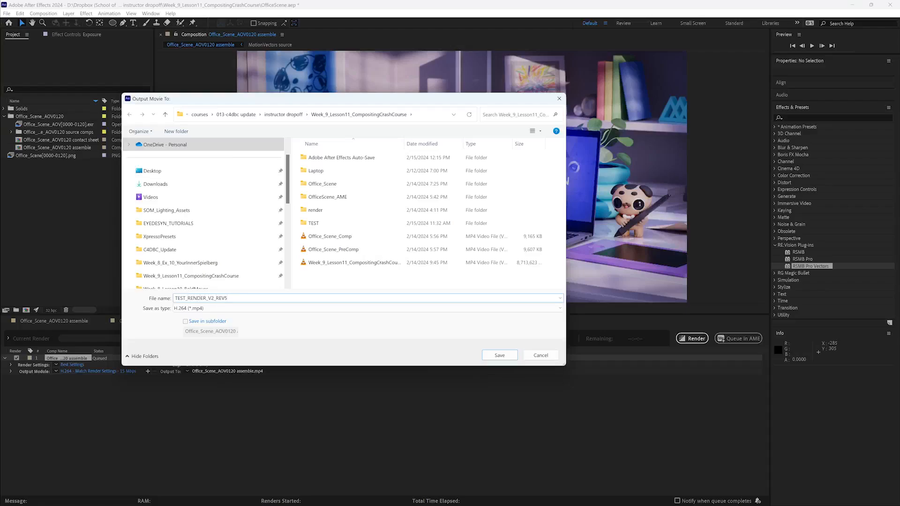
key(Return)
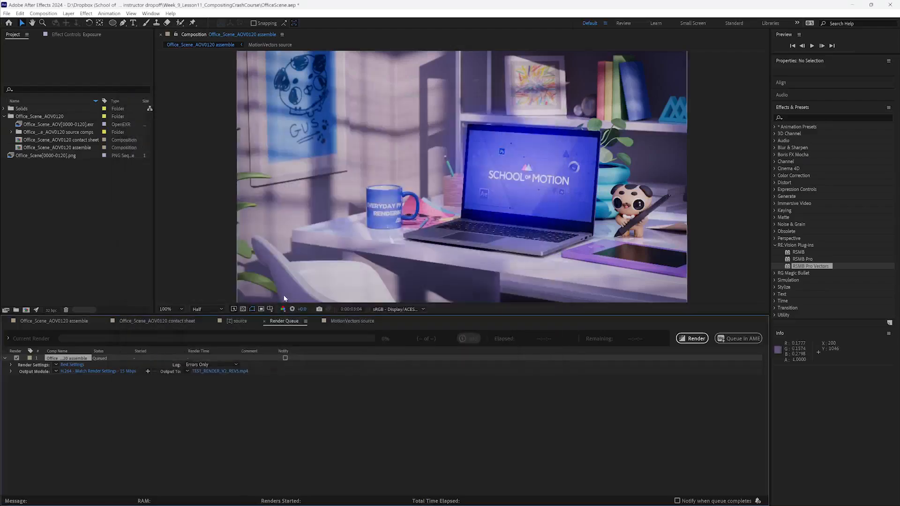
- Check the frame rate in the render settings and in the footage interpretation of Office_Scene_AOV[0000-0120].exr
click(72, 364)
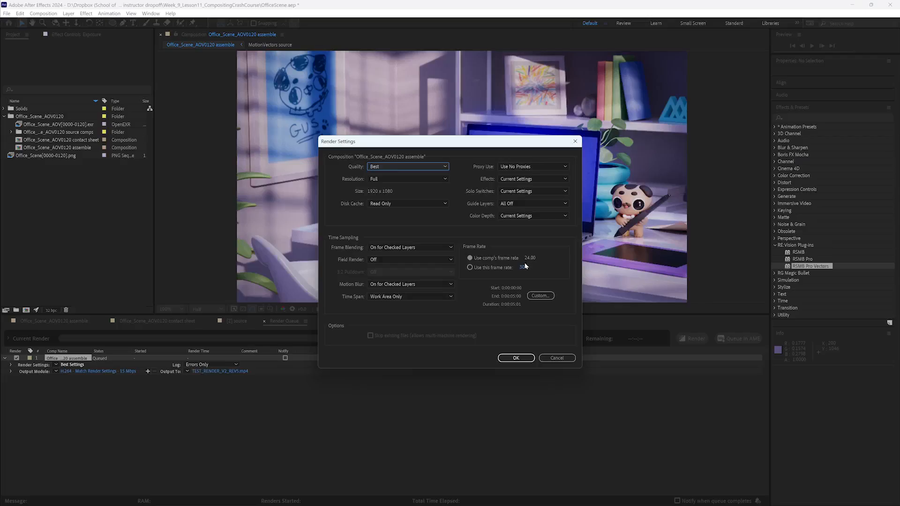
click(557, 357)
click(60, 125)
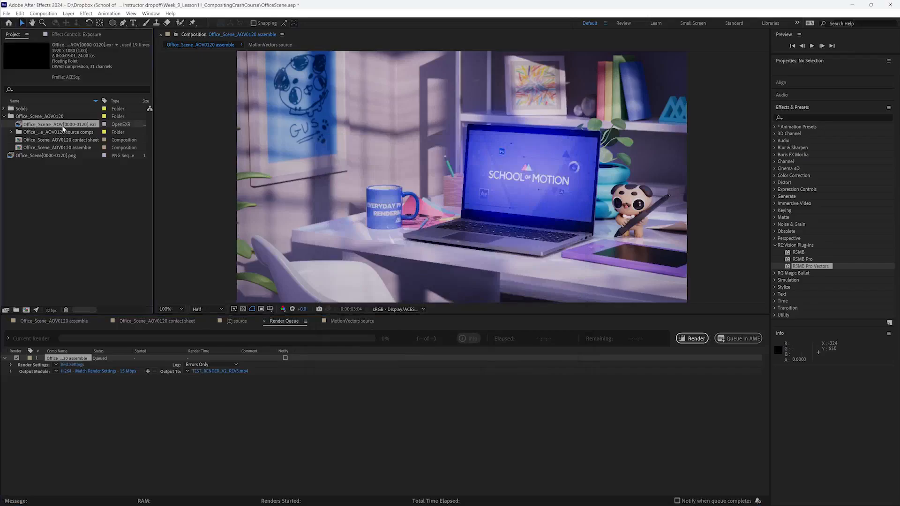
right_click(63, 127)
mouse_move(95, 186)
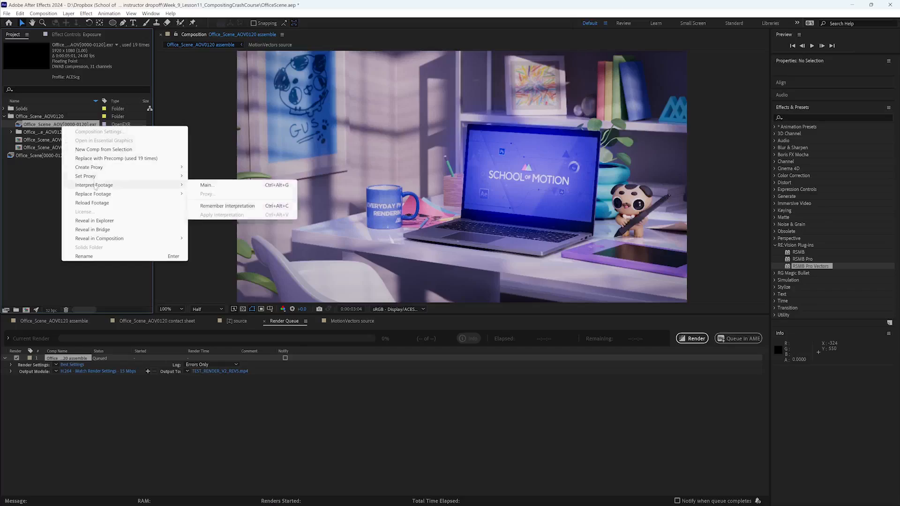
click(88, 92)
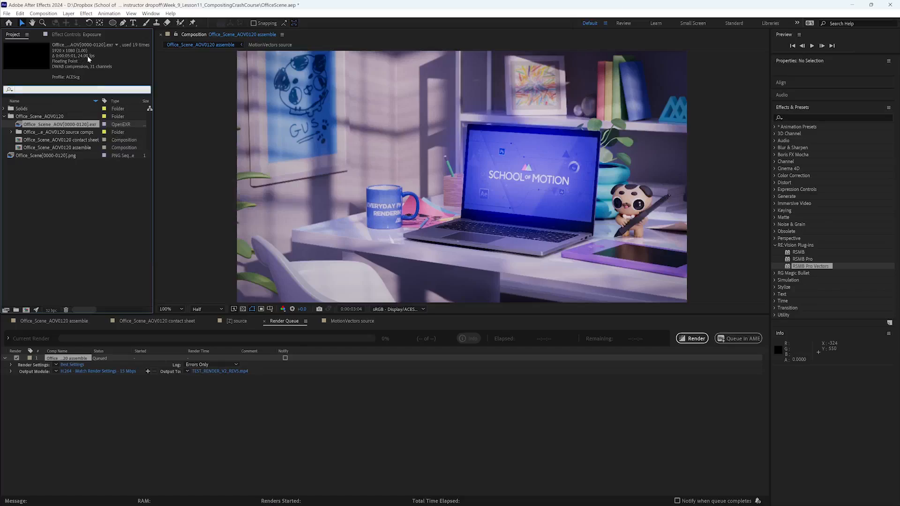
right_click(55, 125)
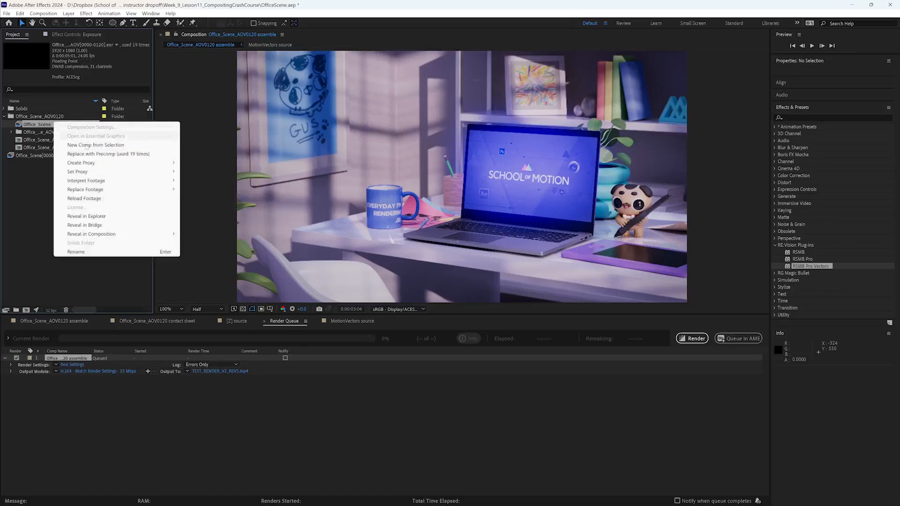
mouse_move(94, 181)
click(199, 181)
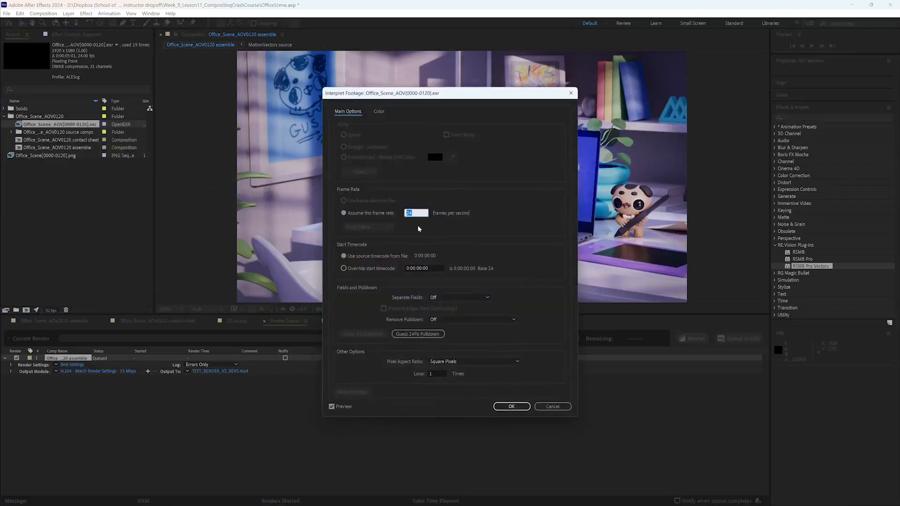
click(511, 407)
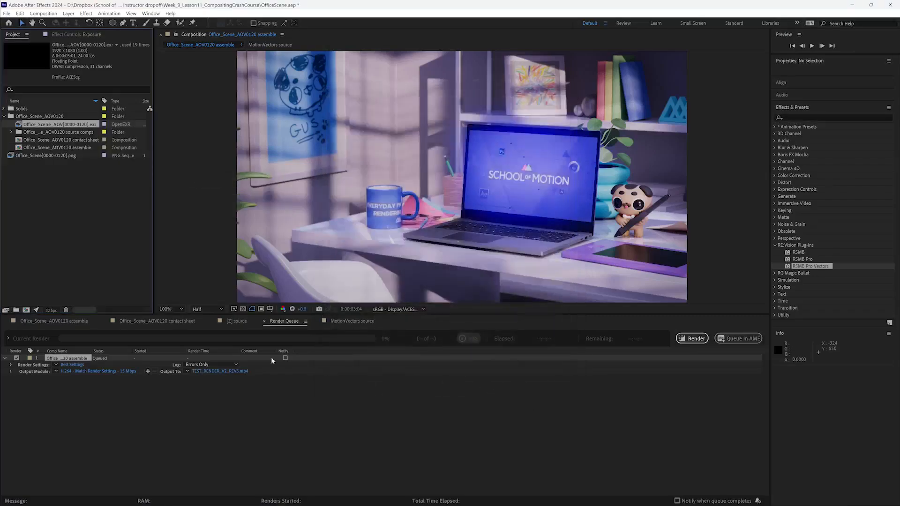
- Check the frame rate in the composition settings of Office_Scene_AOV0120 assemble
click(49, 321)
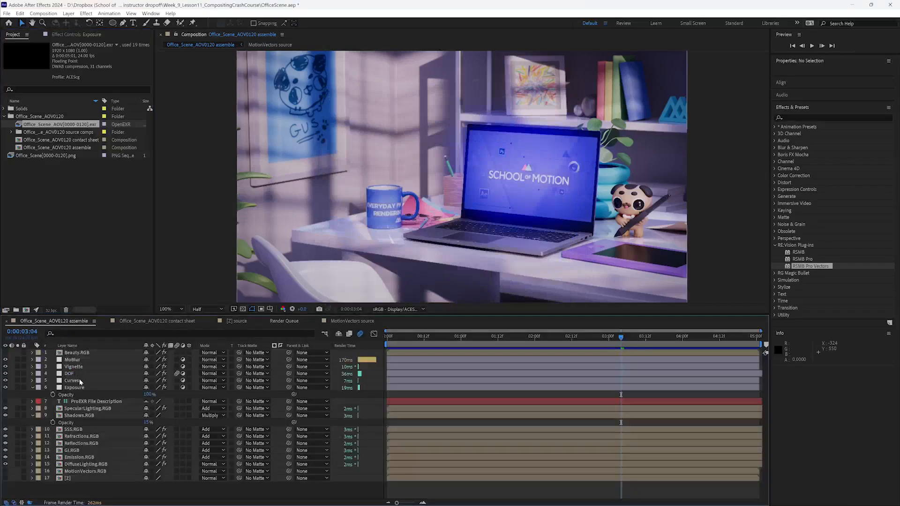
click(67, 148)
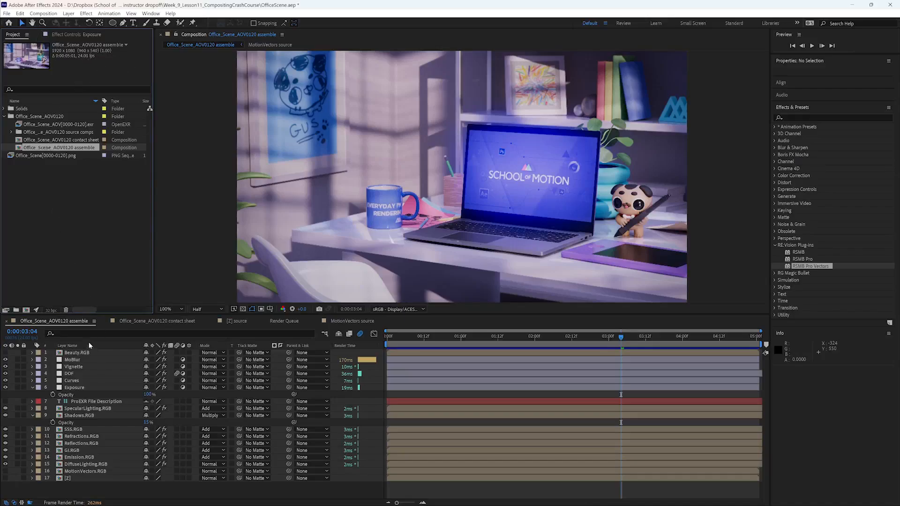
click(43, 13)
click(57, 34)
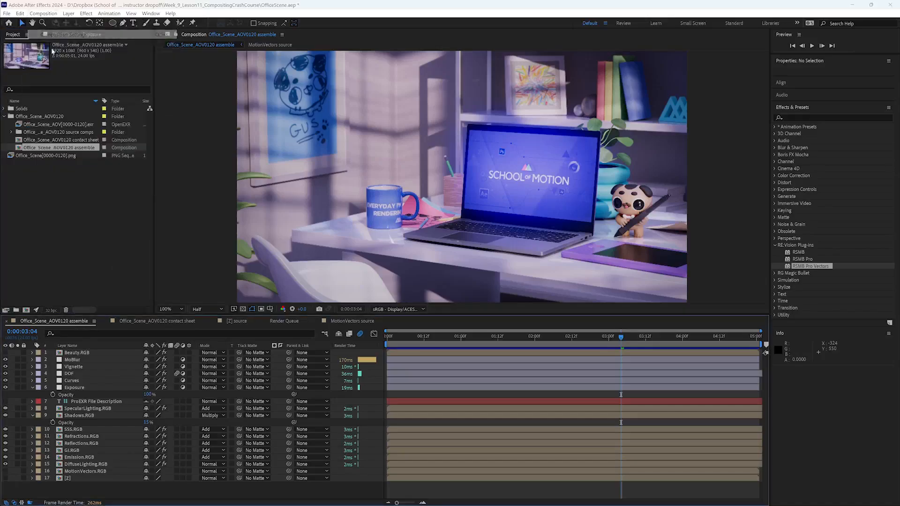
click(402, 244)
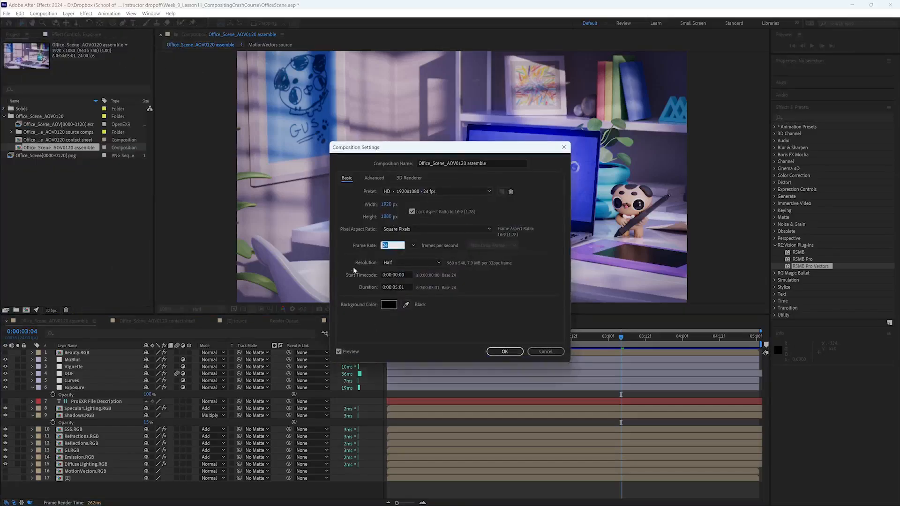
click(538, 350)
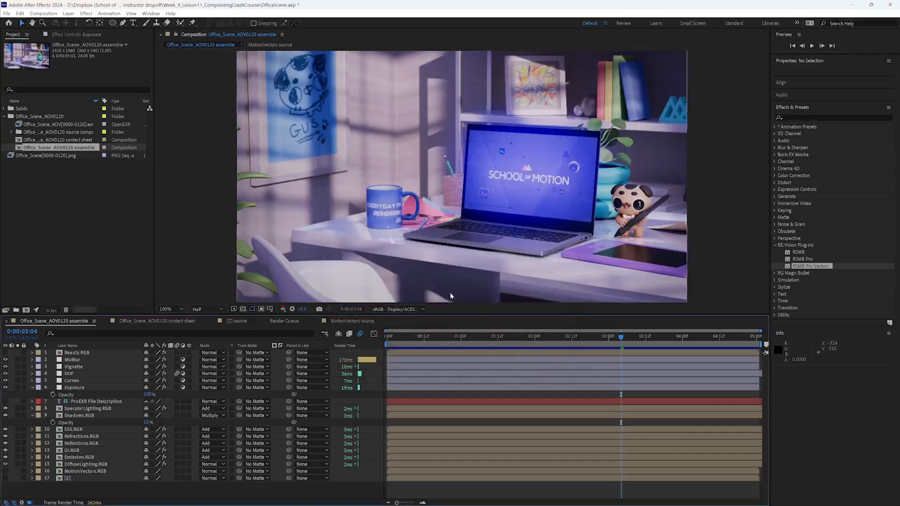
- Set the target bitrate to 45 Mbps in the H.264 format options of the queued render's output module
click(280, 321)
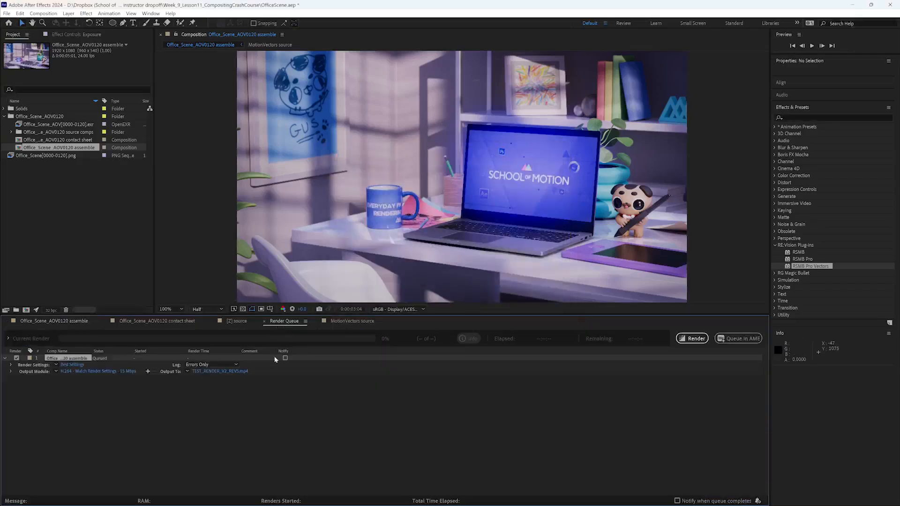
click(98, 371)
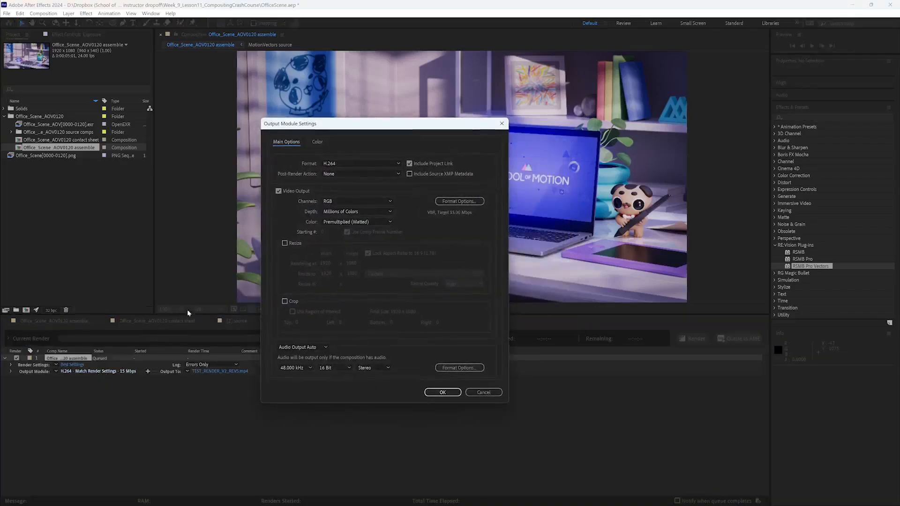
click(467, 205)
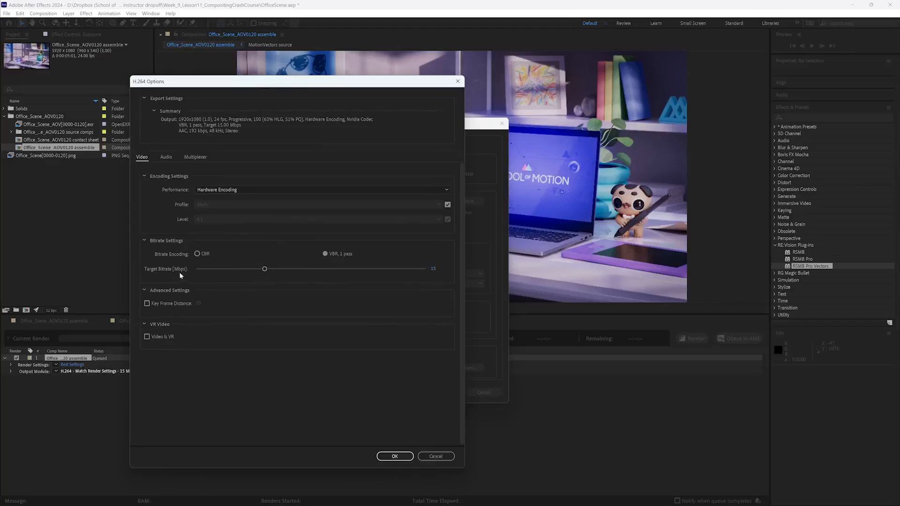
click(430, 272)
text(45)
key(Return)
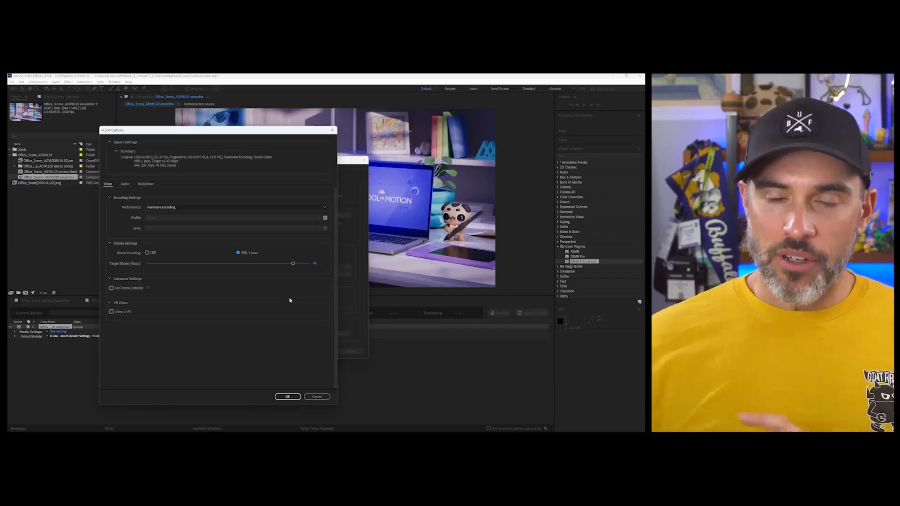
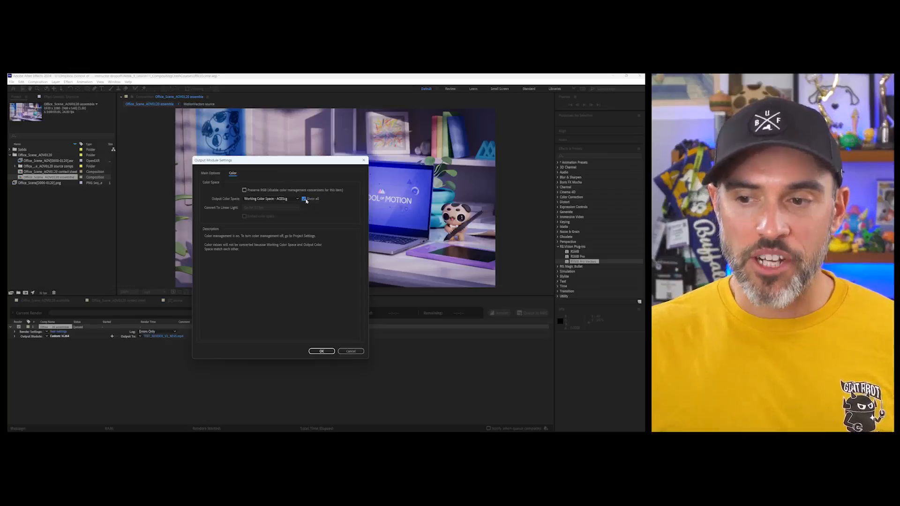
- Set the queued render's output color space to sRGB - Display/ACES 1.0 - SDR Video
click(272, 199)
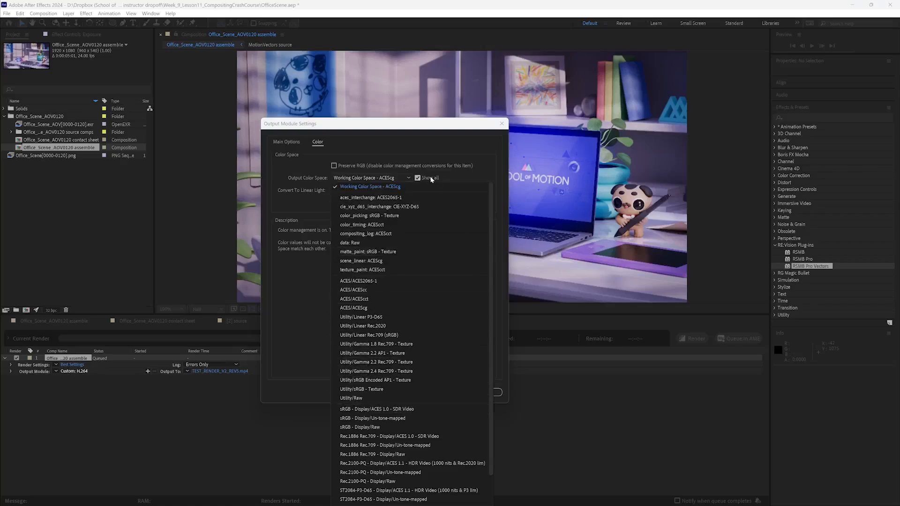
click(395, 410)
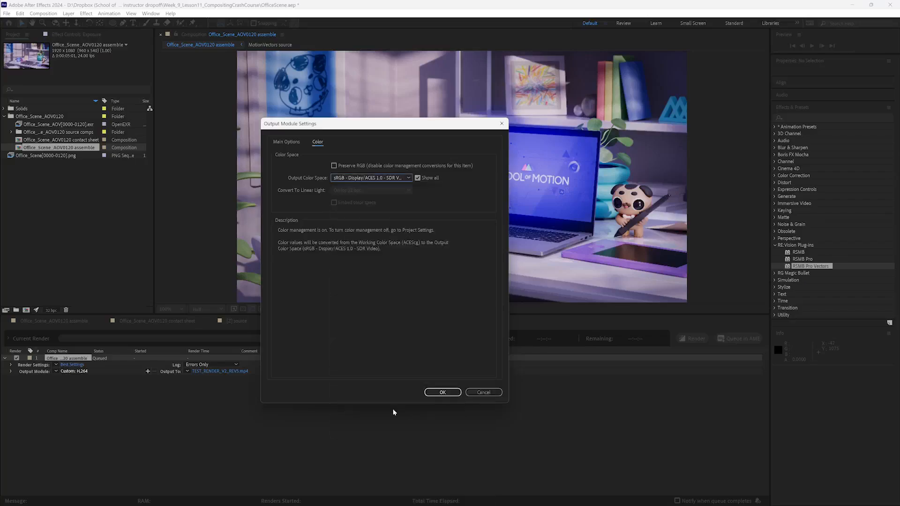
click(449, 390)
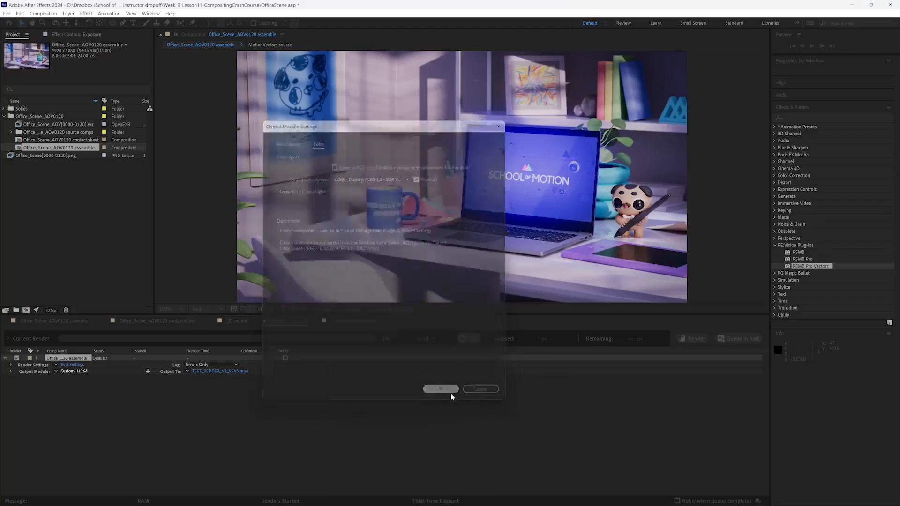
- Check the available color engines and OCIO configurations in the project's color settings, keeping OCIO color managed and ACES 1.3 CG v1.0
click(51, 310)
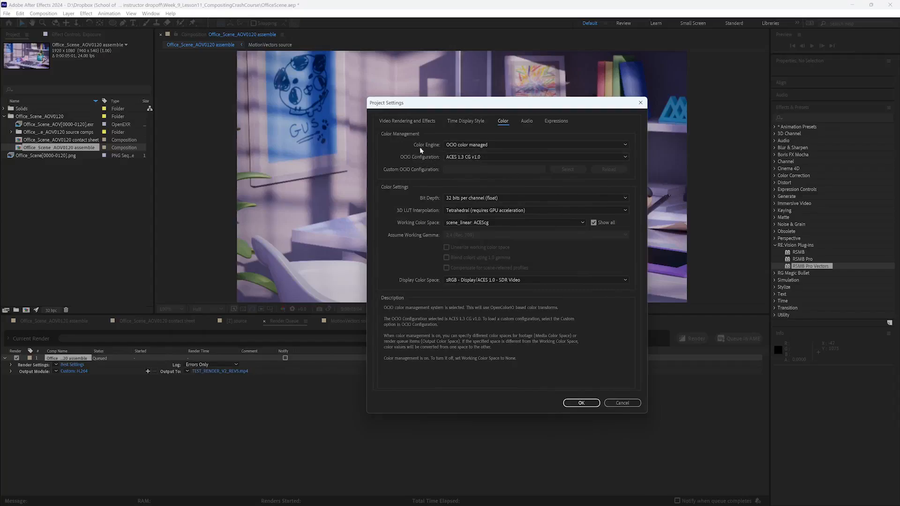
click(461, 147)
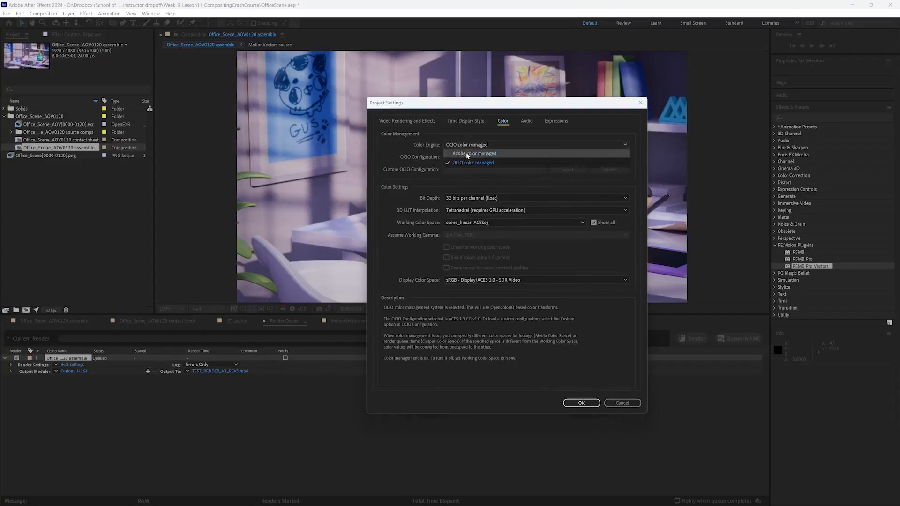
click(461, 163)
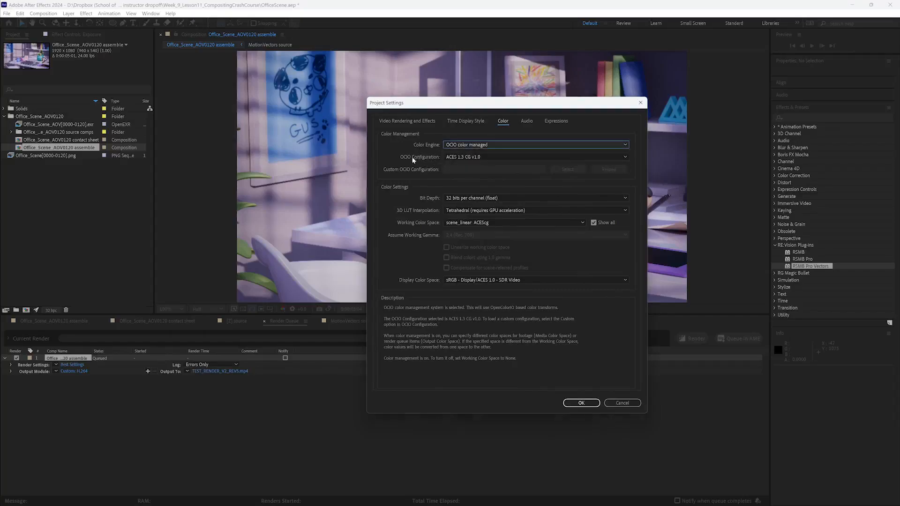
click(449, 157)
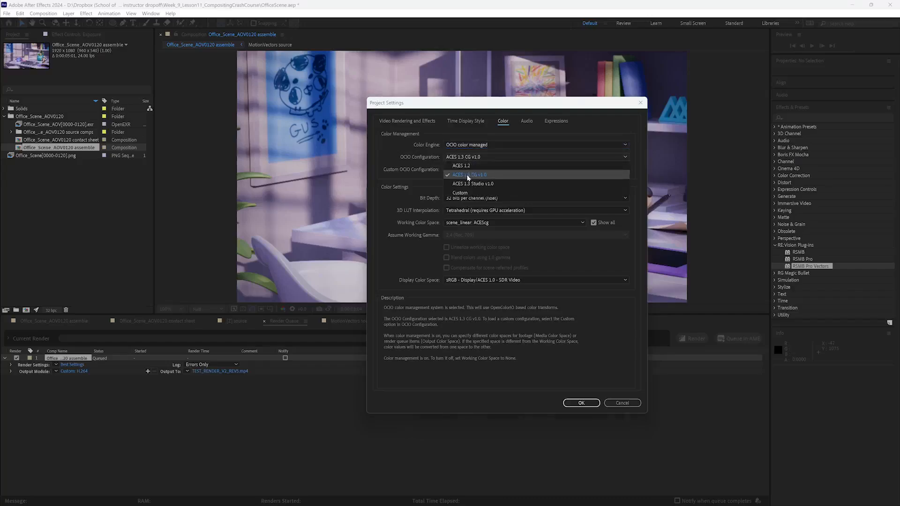
click(415, 169)
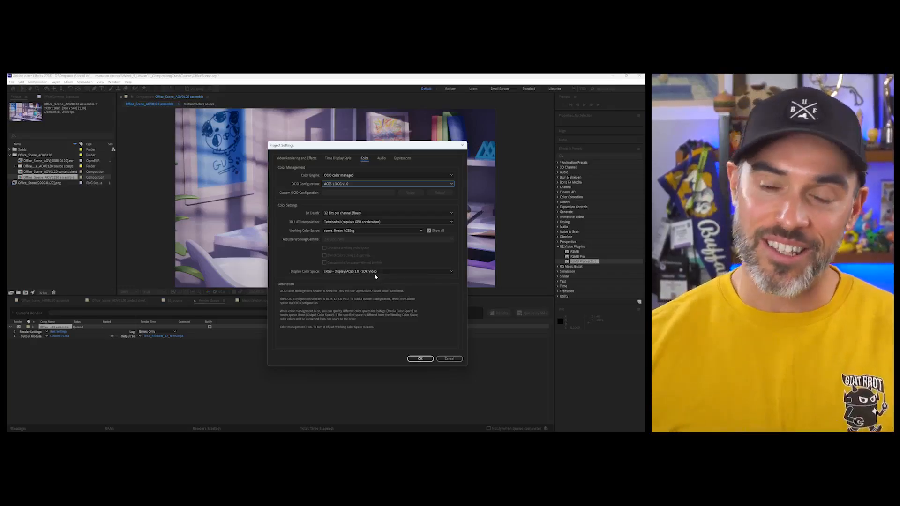
click(420, 359)
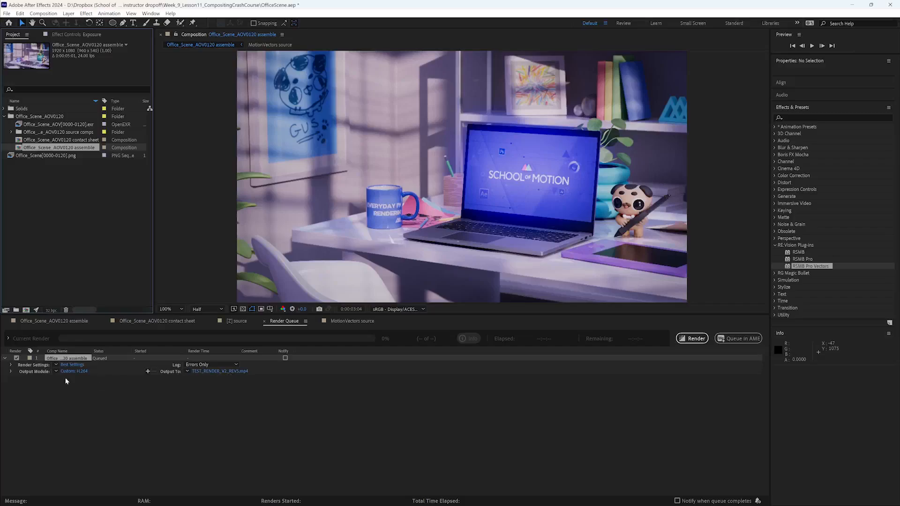
- Render the queued composition and play the TEST_RENDER_V2_REV5 movie from the Week_9_Lesson11_CompositingCrashCourse folder
click(692, 339)
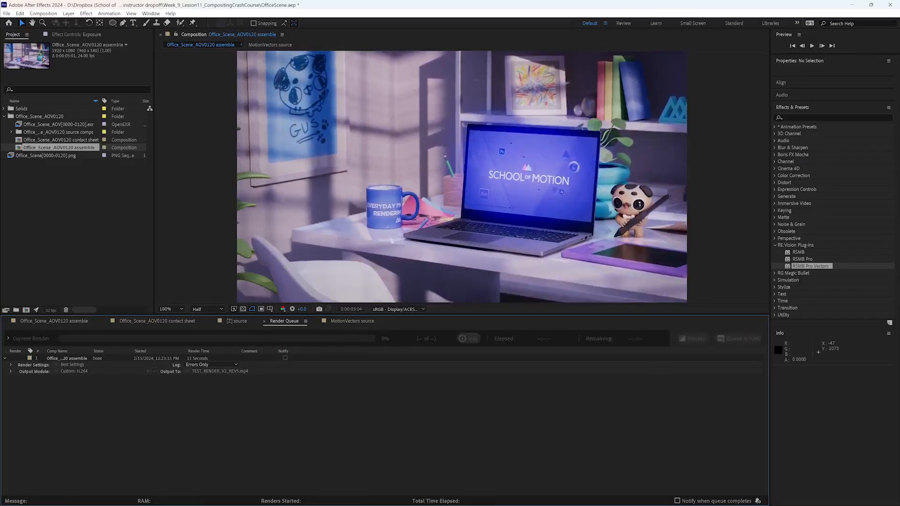
drag(0, 108, 114, 109)
click(70, 295)
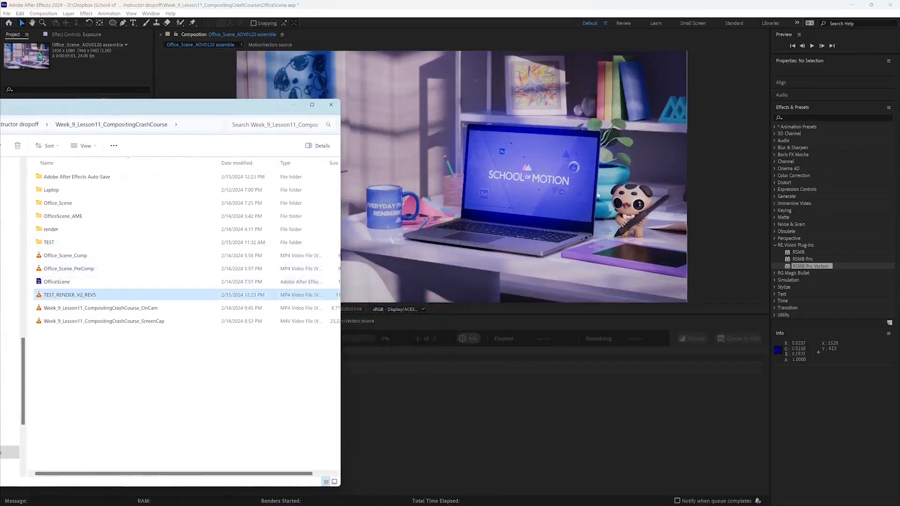
click(135, 363)
double_click(94, 296)
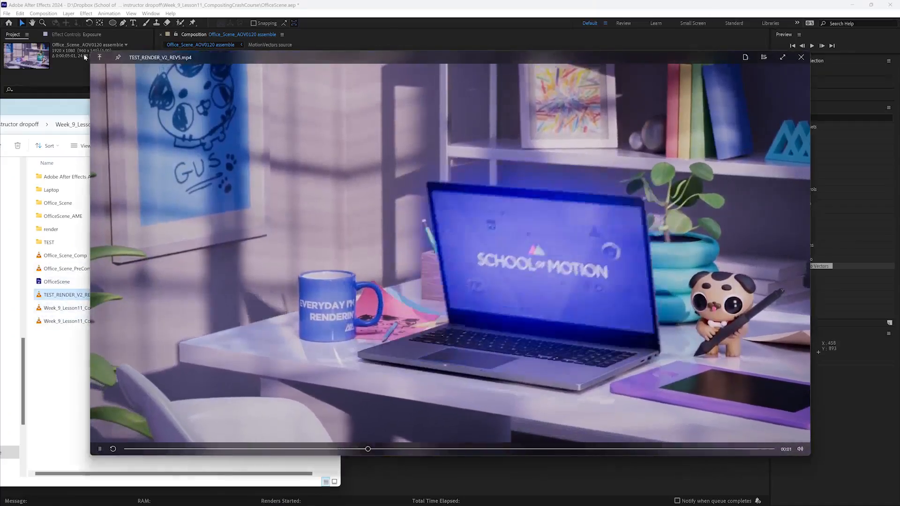
- Resize and reposition the movie player to compare the rendered colors with the composition view, and close it
drag(85, 57, 446, 61)
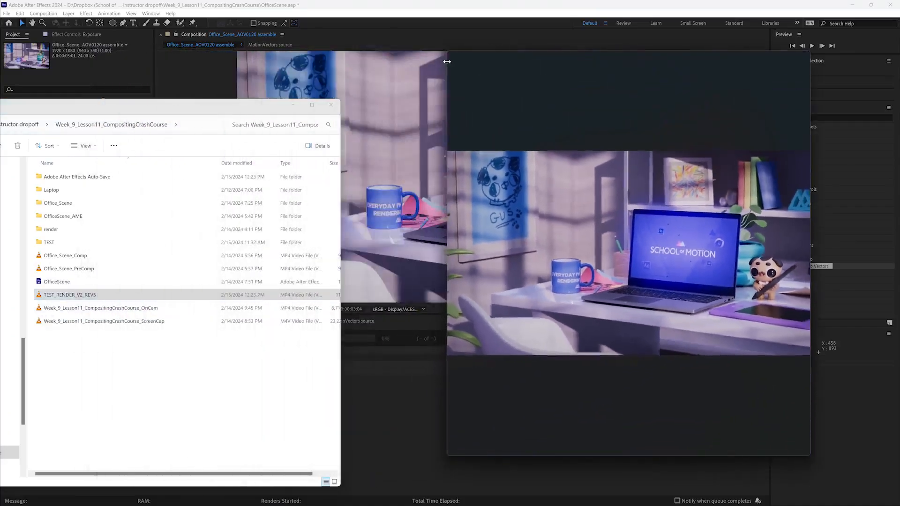
drag(583, 46, 188, 52)
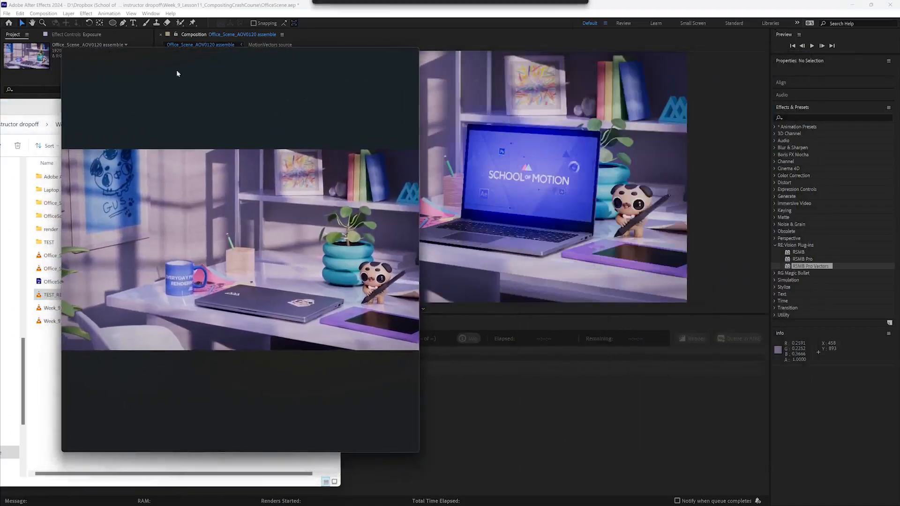
drag(419, 452, 569, 374)
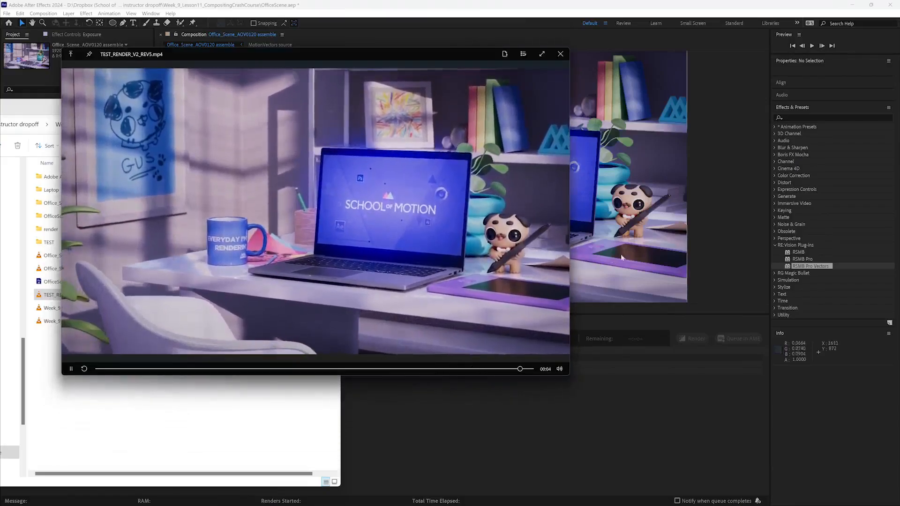
click(560, 54)
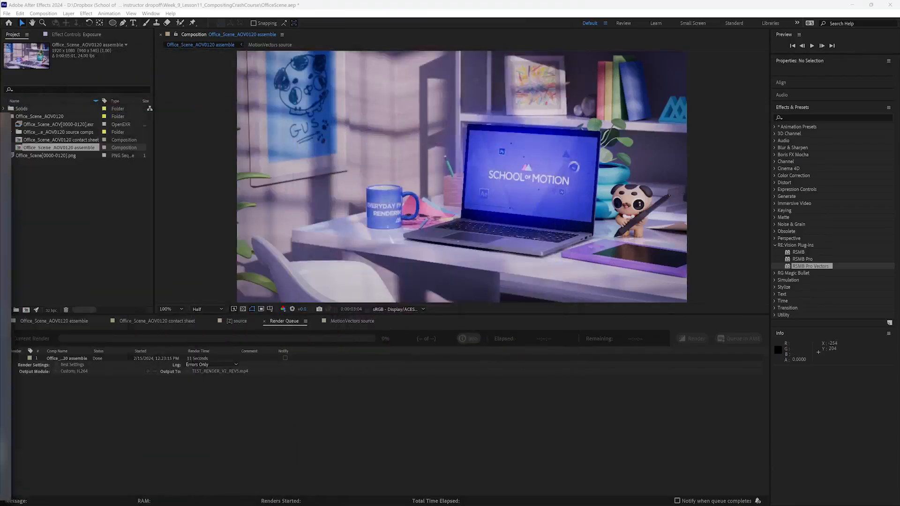
- Duplicate the finished render item, check the copy's output module settings, and clear both items from the render queue
click(79, 361)
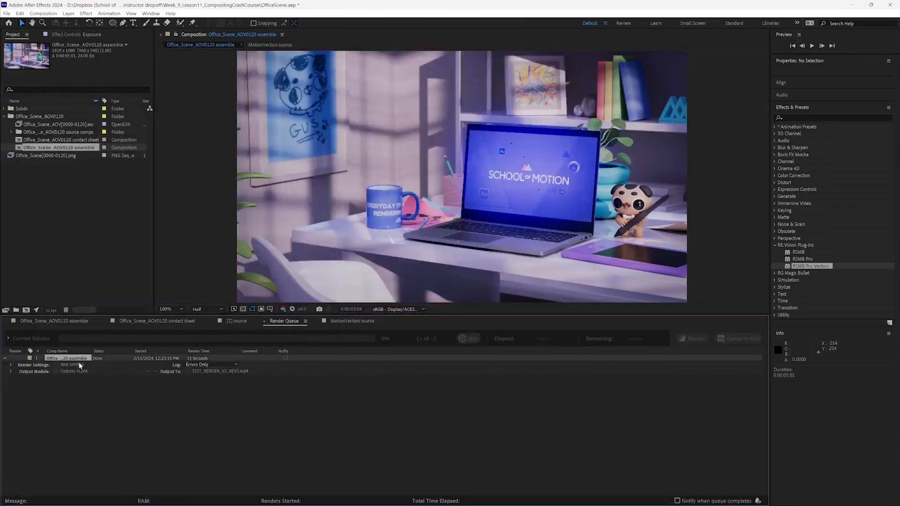
key(ctrl+d)
click(76, 361)
key(Delete)
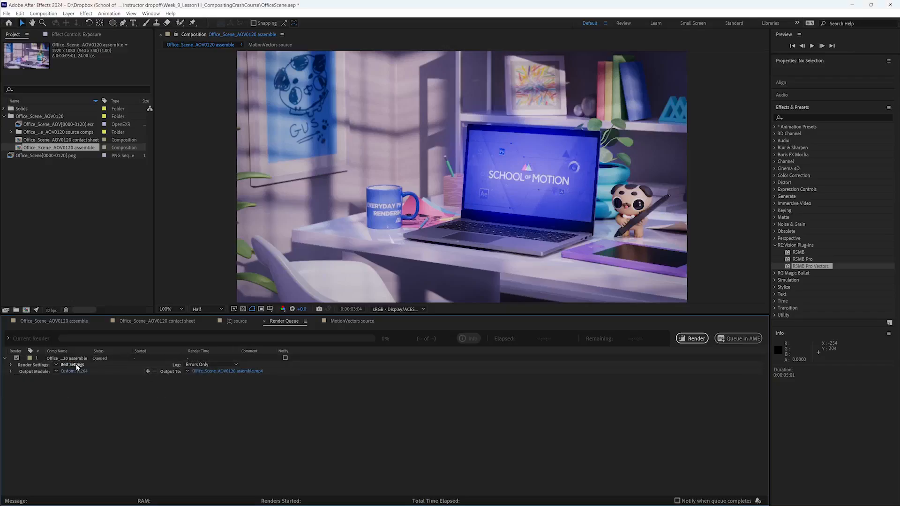
click(79, 373)
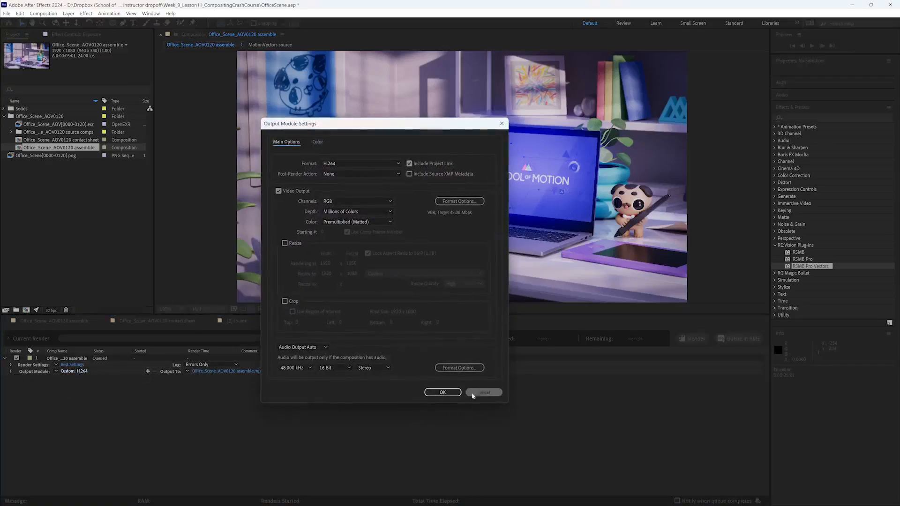
click(482, 395)
drag(99, 361, 75, 360)
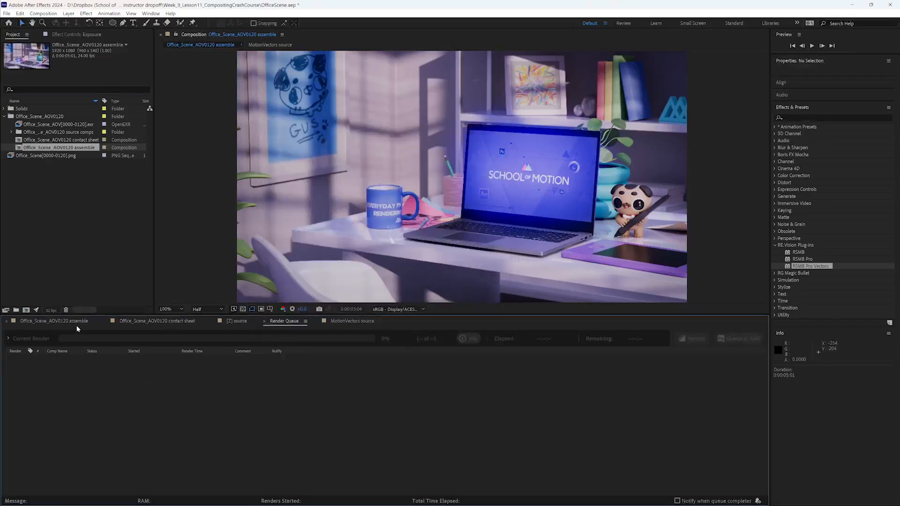
- Add the Office_Scene_AOV0120 assemble composition to the render queue and set its H.264 target bitrate to 45 Mbps
click(75, 325)
key(ctrl+m)
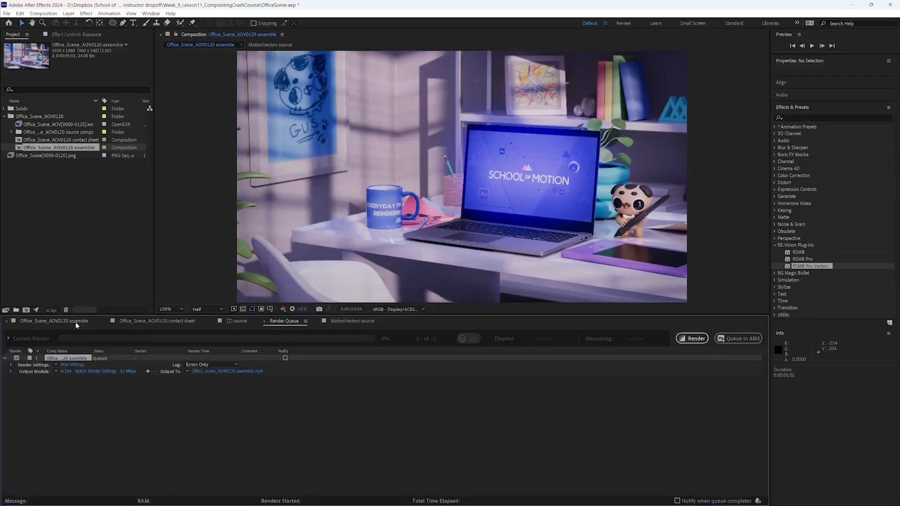
click(94, 371)
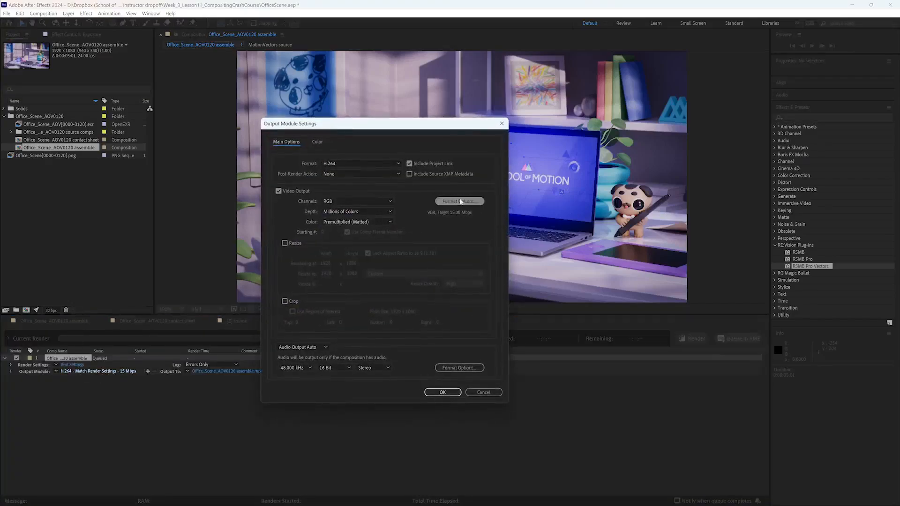
click(460, 201)
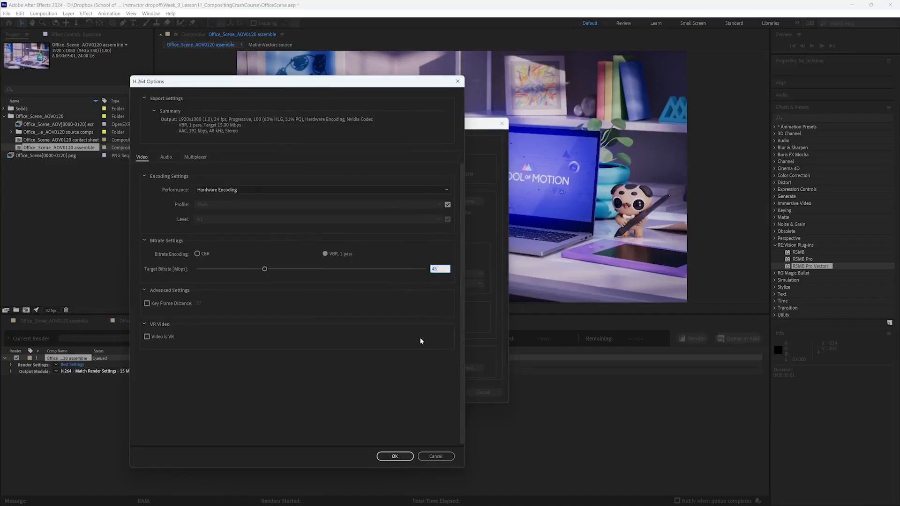
click(395, 456)
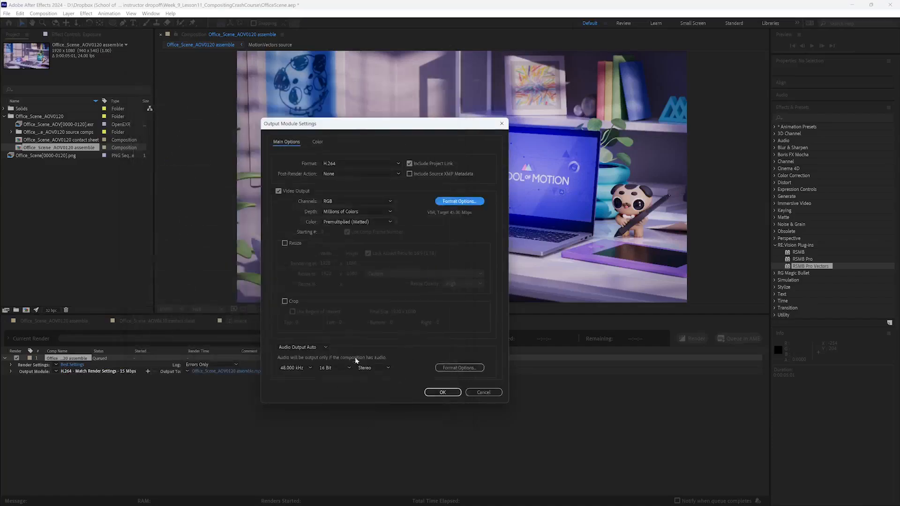
- Review the output color space options, keep Working Color Space - ACEScg, and render the queued composition
click(316, 142)
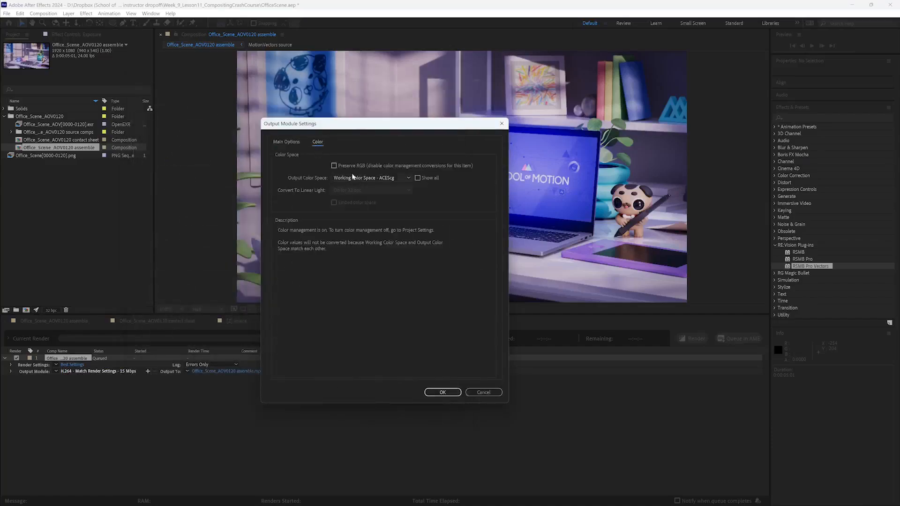
click(407, 178)
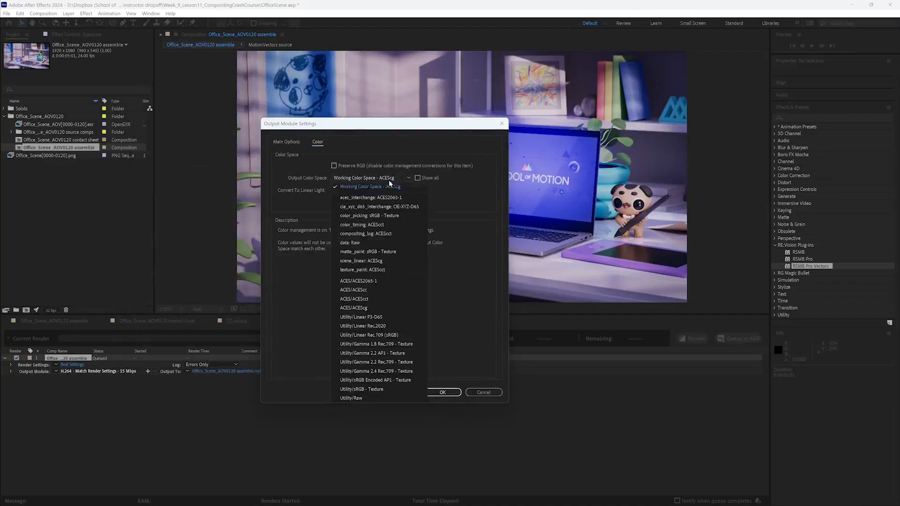
click(431, 180)
click(406, 179)
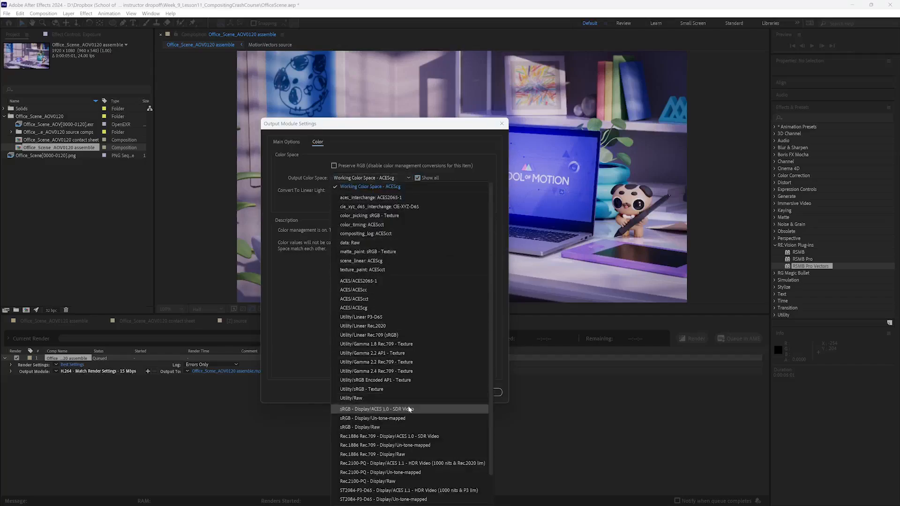
click(319, 227)
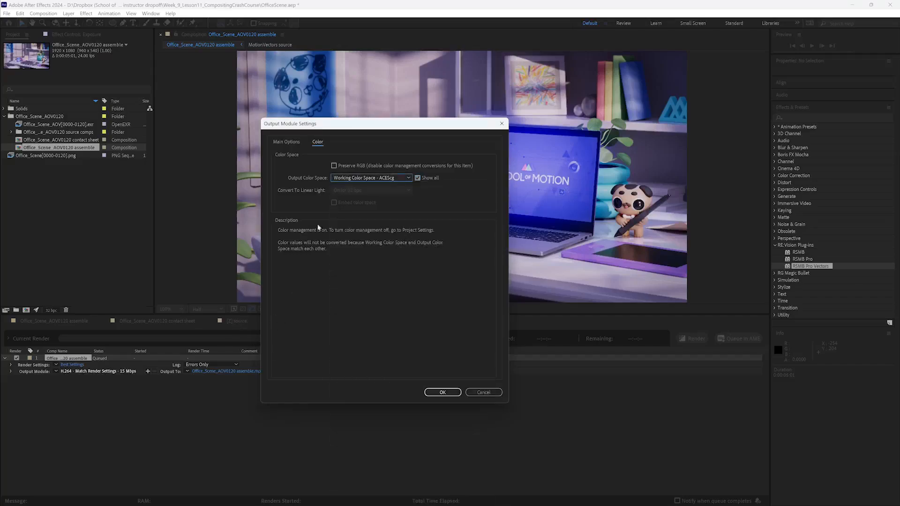
click(417, 178)
click(440, 396)
click(685, 336)
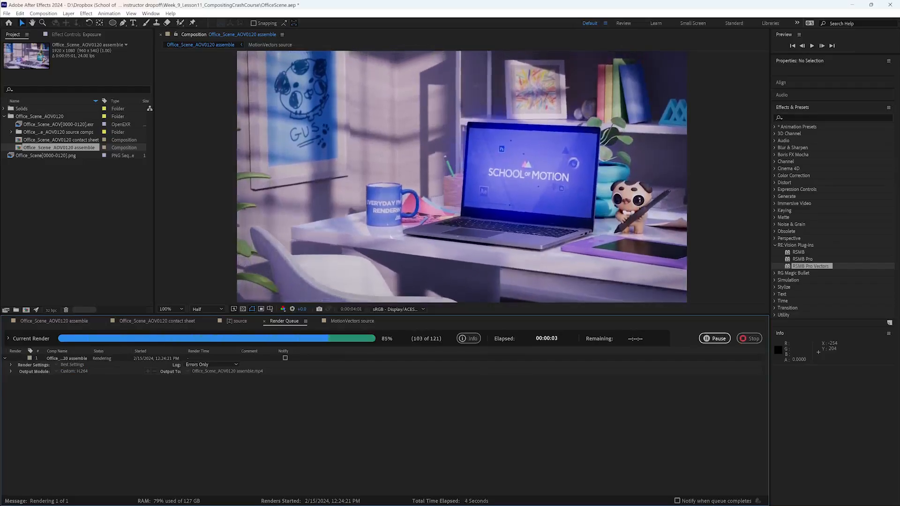
- Play the rendered Office_Scene_AOV0120 assemble movie in a smaller player and compare its colors with the composition view
drag(0, 117, 60, 84)
click(77, 237)
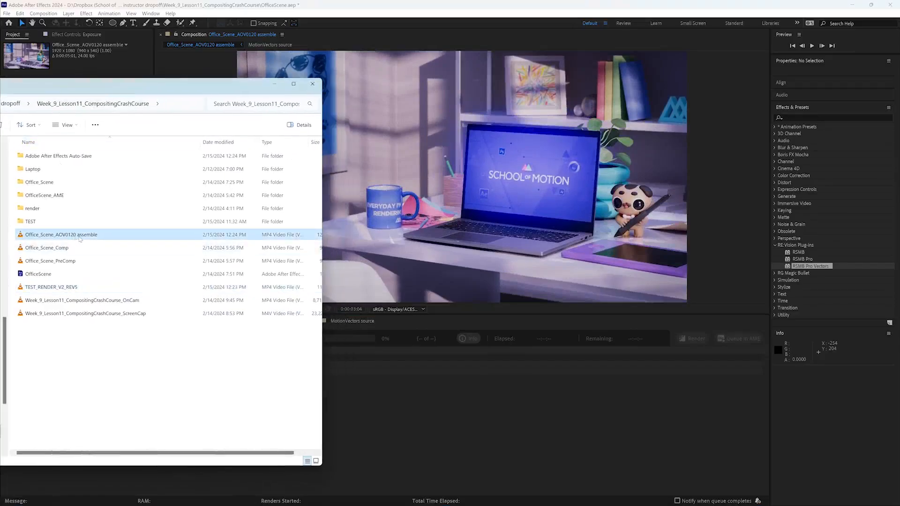
double_click(80, 239)
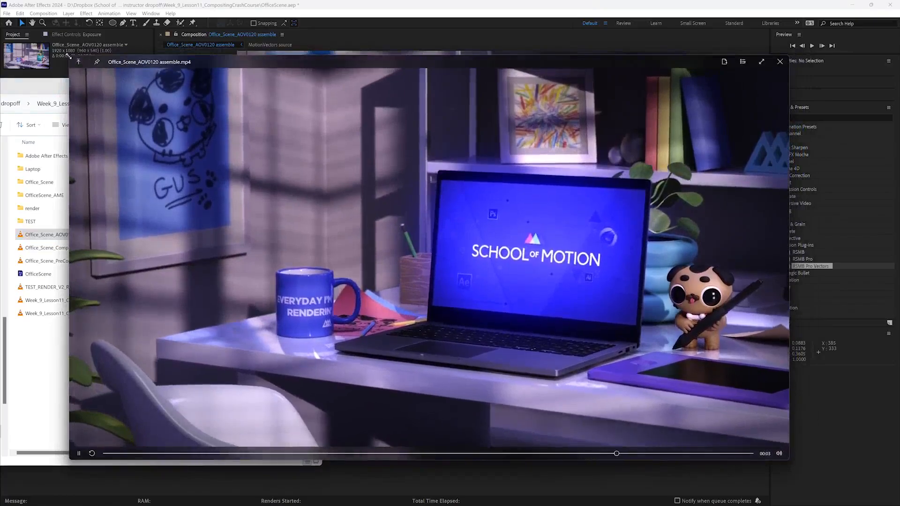
drag(69, 58, 450, 202)
drag(515, 237, 137, 118)
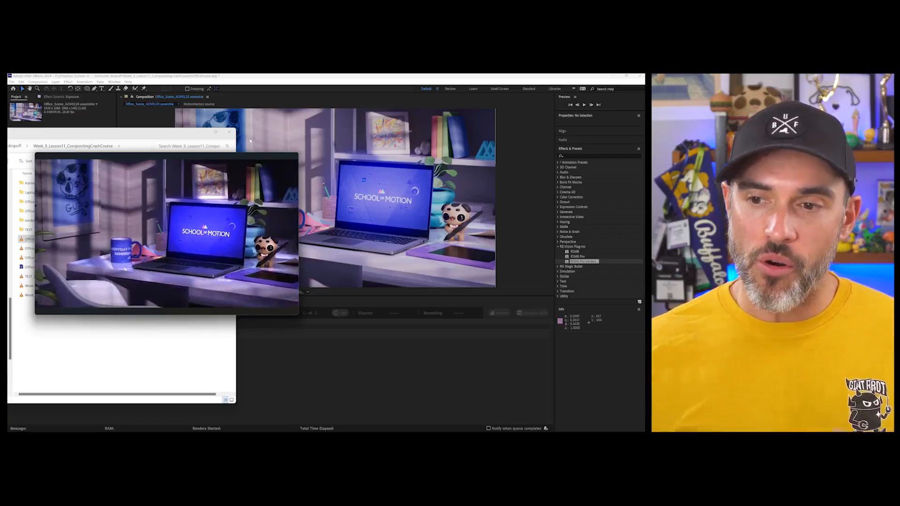
click(291, 157)
drag(188, 132, 8, 145)
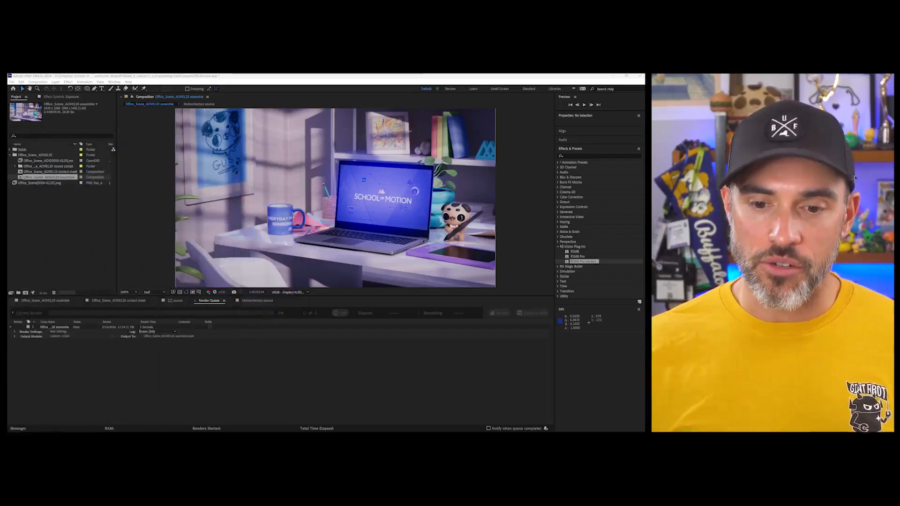
- Recheck the OCIO configuration in the project's color settings, keeping ACES 1.3 CG v1.0
click(44, 293)
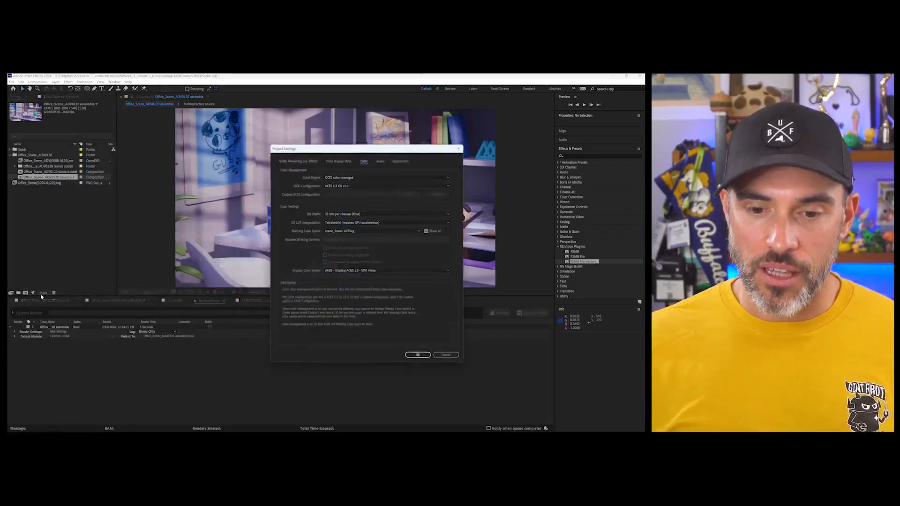
click(326, 185)
click(338, 186)
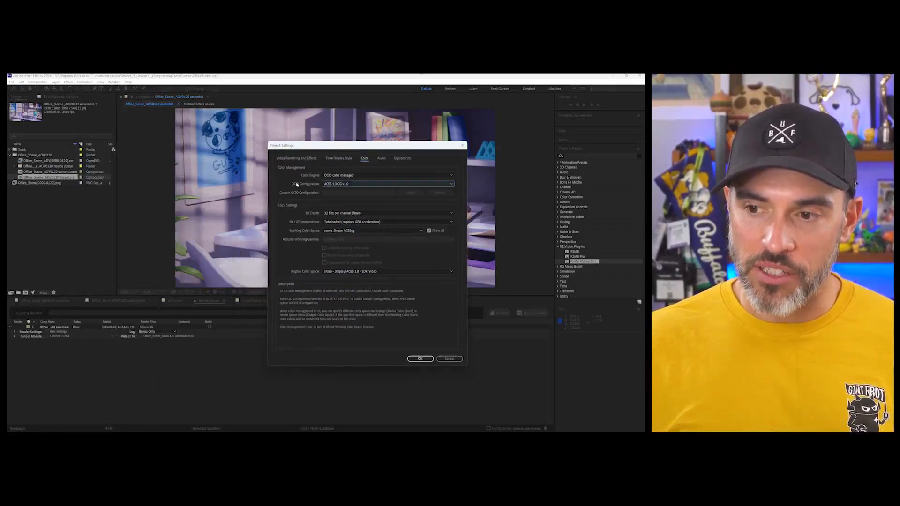
click(419, 359)
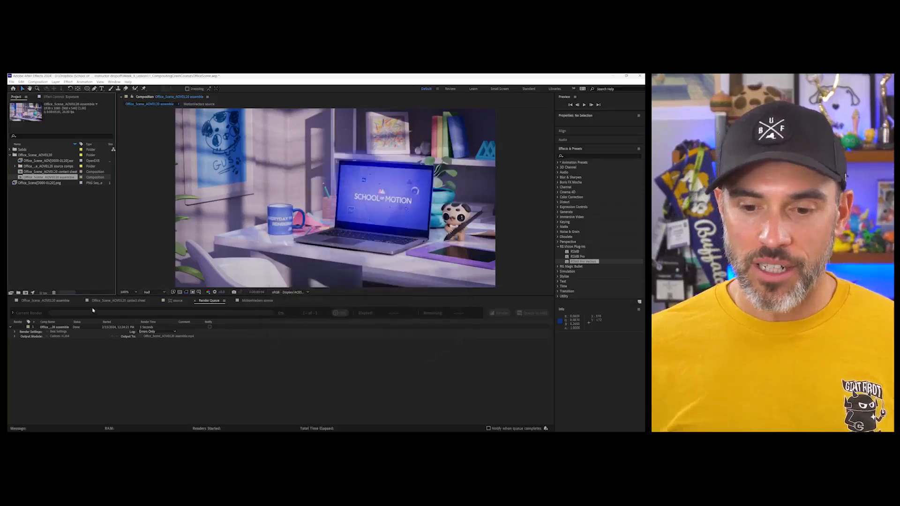
- Duplicate the finished render item and set the copy's output color space to sRGB - Display/ACES 1.0 - SDR Video
click(53, 327)
key(ctrl+d)
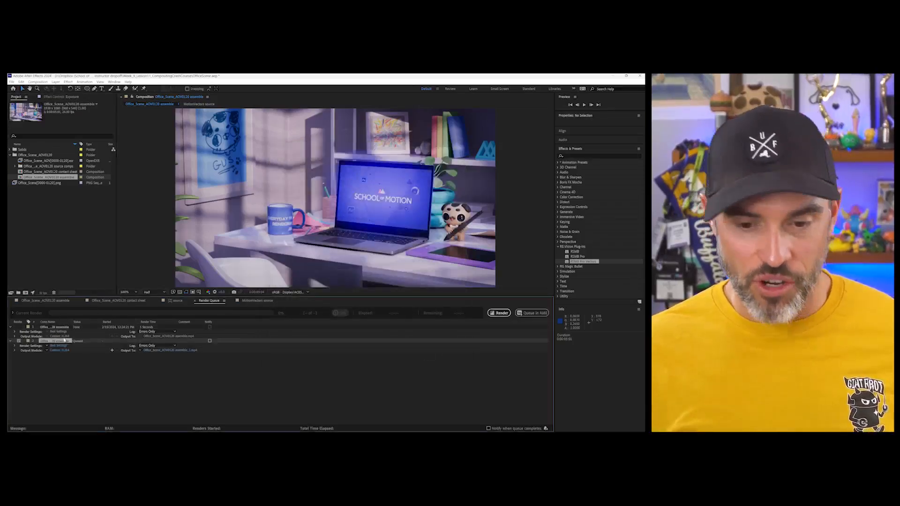
click(64, 350)
click(232, 173)
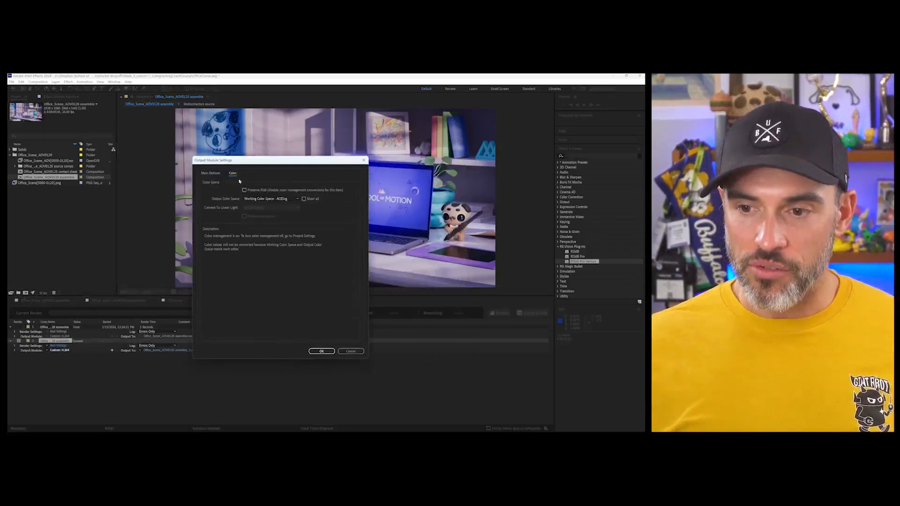
click(315, 199)
click(270, 199)
click(288, 364)
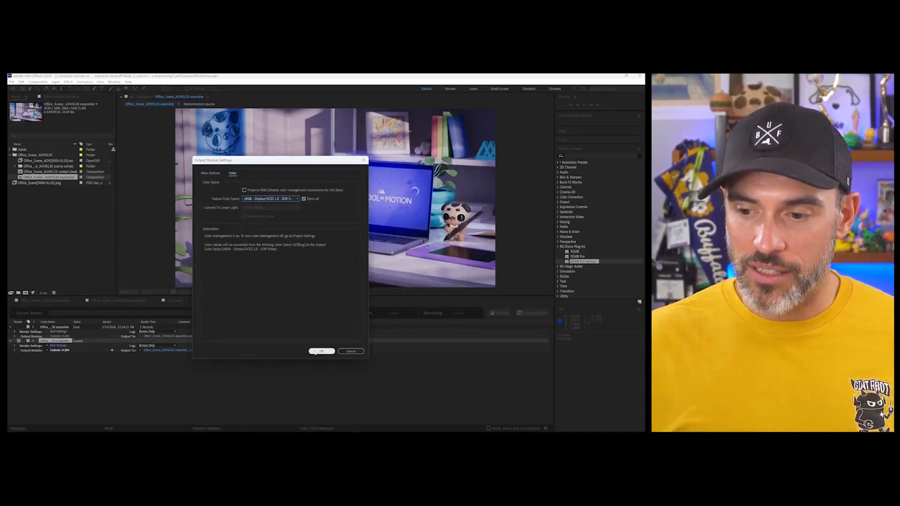